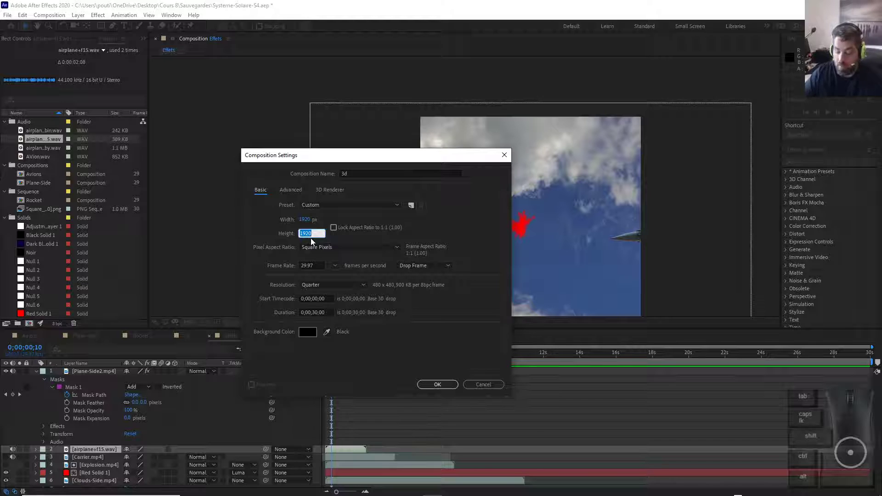
Set the height of the new 3d composition to 1080 px and create the composition.
text(1080)
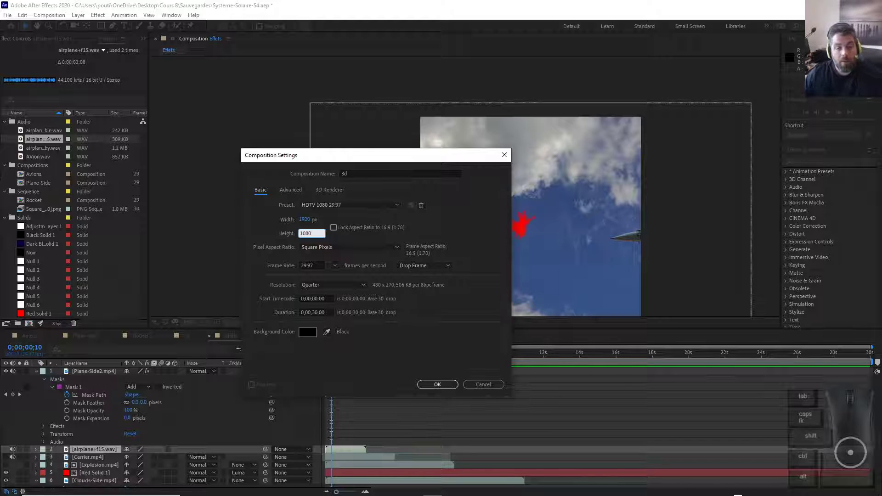
click(432, 384)
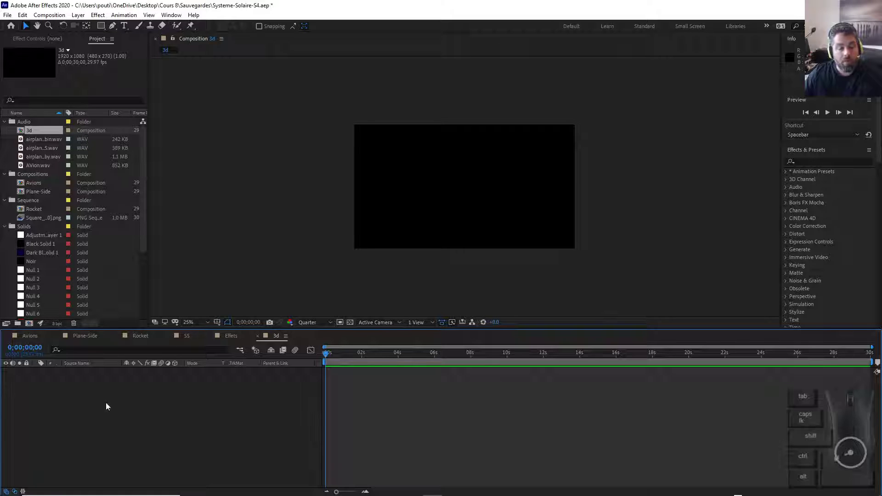
Add a red 1920 x 1080 px solid to the 3d composition and make it a 3D layer.
right_click(90, 390)
mouse_move(138, 291)
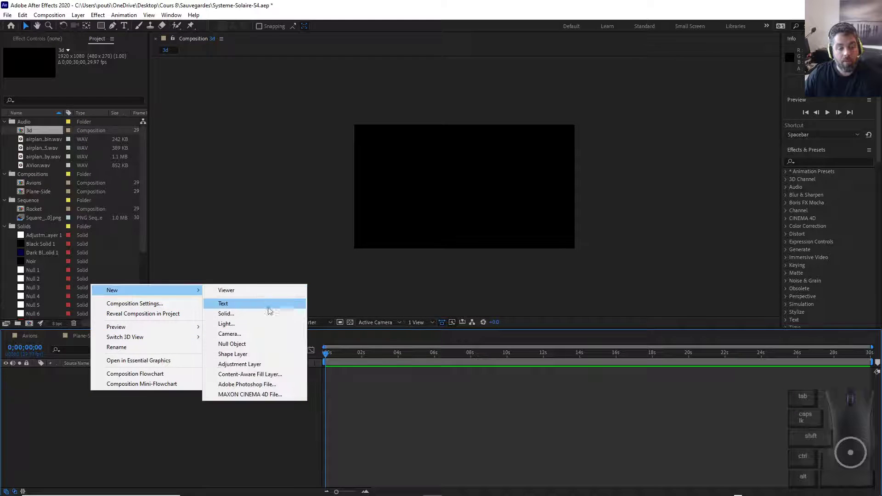
click(270, 314)
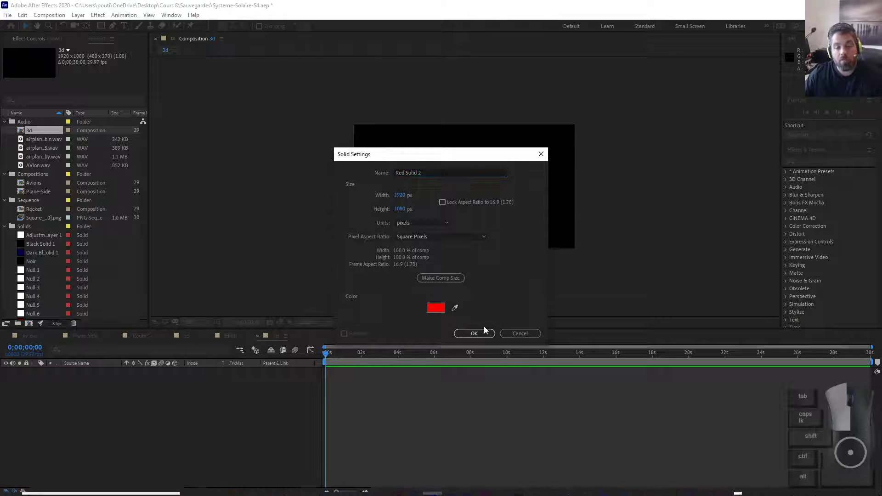
click(485, 330)
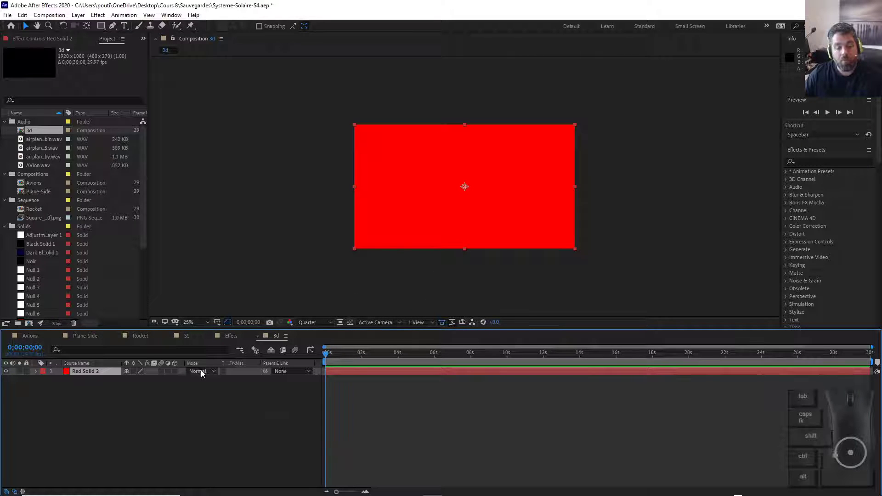
click(174, 370)
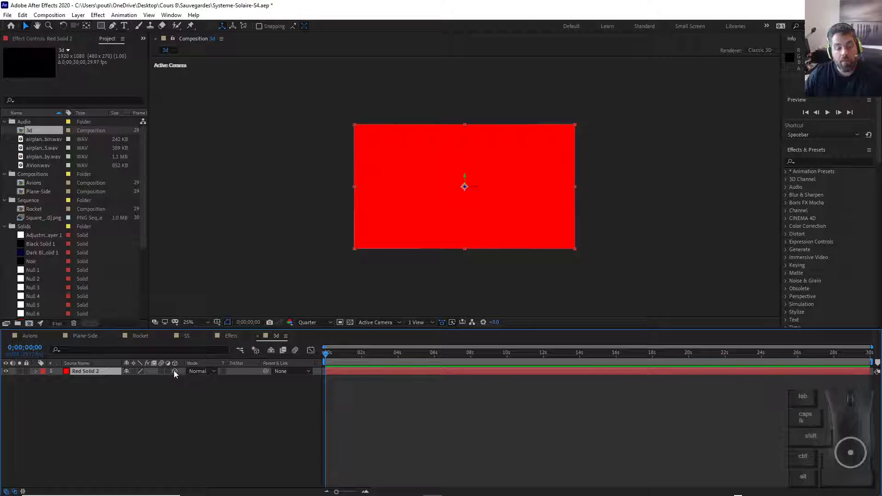
Reposition the red solid in 3D space, pushing it back in depth and moving it right and slightly up.
scroll(506, 181, up, 4)
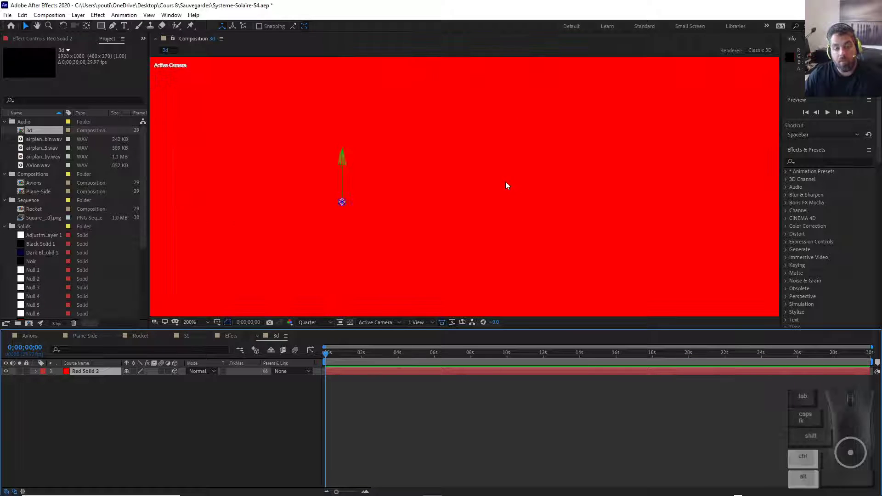
scroll(505, 181, down, 4)
scroll(508, 189, up, 2)
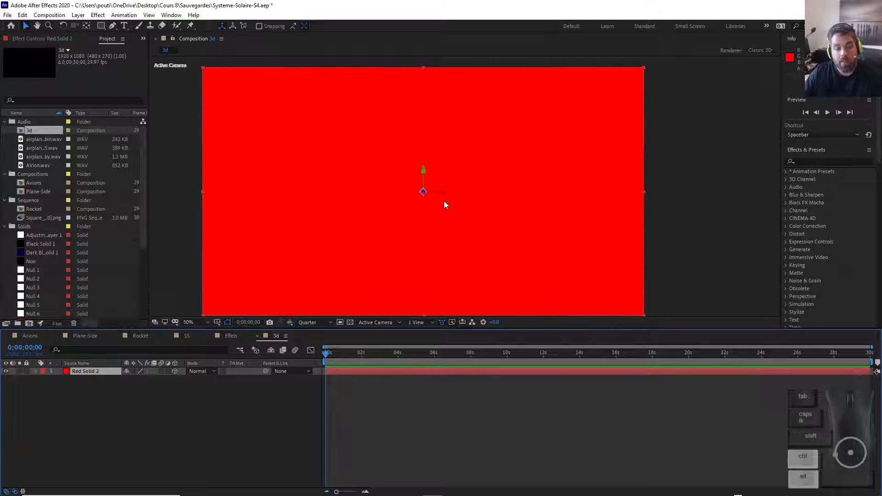
scroll(433, 200, down, 2)
scroll(433, 200, up, 2)
scroll(433, 200, down, 2)
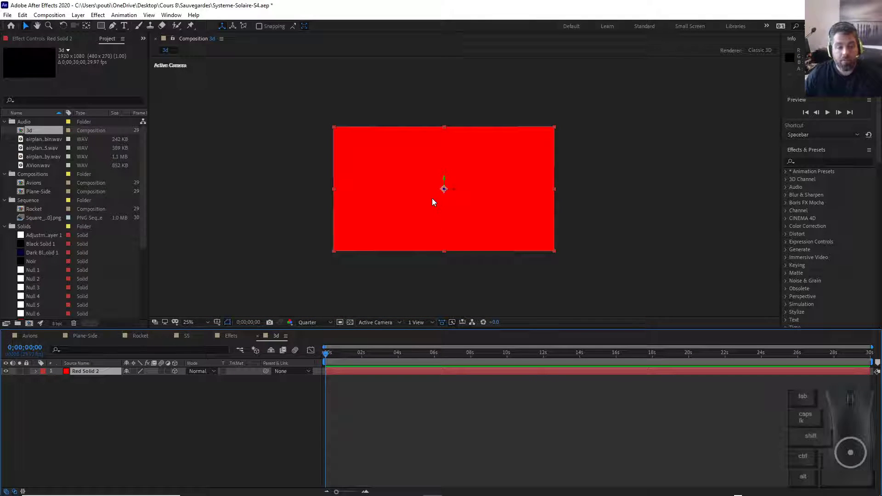
drag(444, 188, 217, 205)
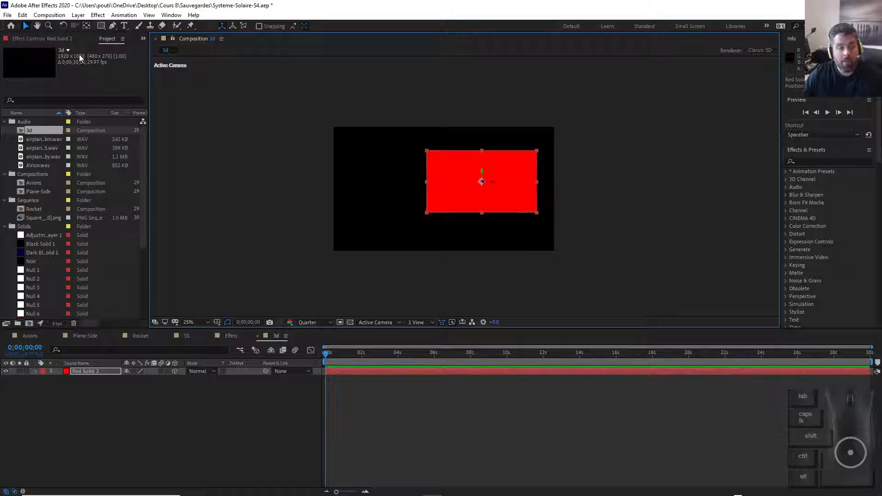
Try rotating the red solid with the Rotation tool, undoing each rotation.
click(64, 27)
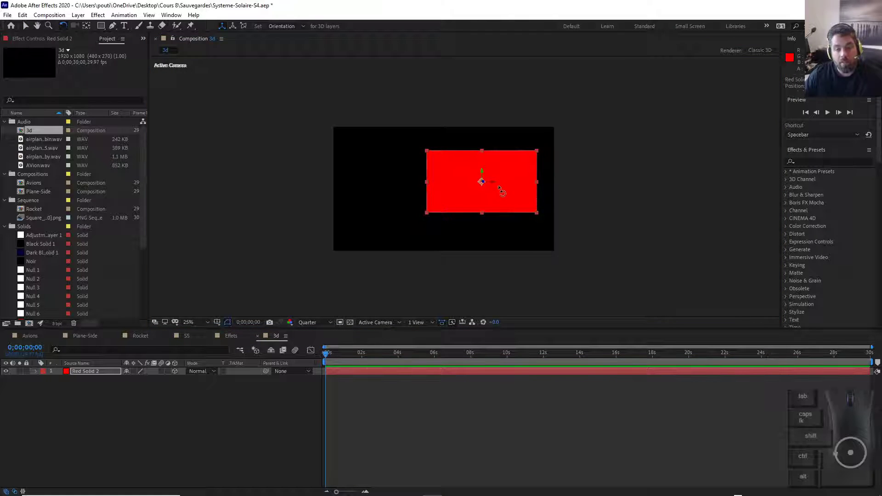
scroll(497, 186, up, 2)
mouse_move(501, 159)
mouse_down()
mouse_move(512, 171)
mouse_move(502, 148)
mouse_move(515, 149)
mouse_move(522, 169)
mouse_move(497, 173)
mouse_move(513, 171)
mouse_up()
key(ctrl+z)
key(ctrl+z)
key(ctrl+z)
key(ctrl+z)
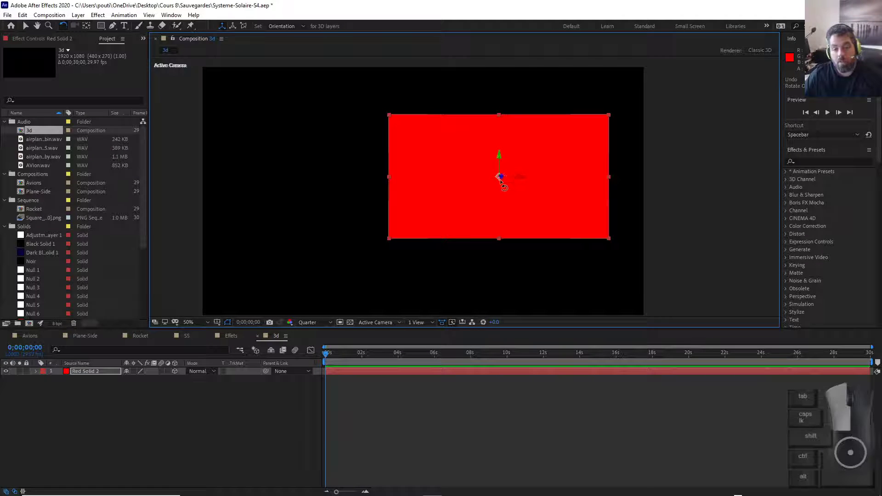
drag(502, 177, 534, 197)
key(ctrl+z)
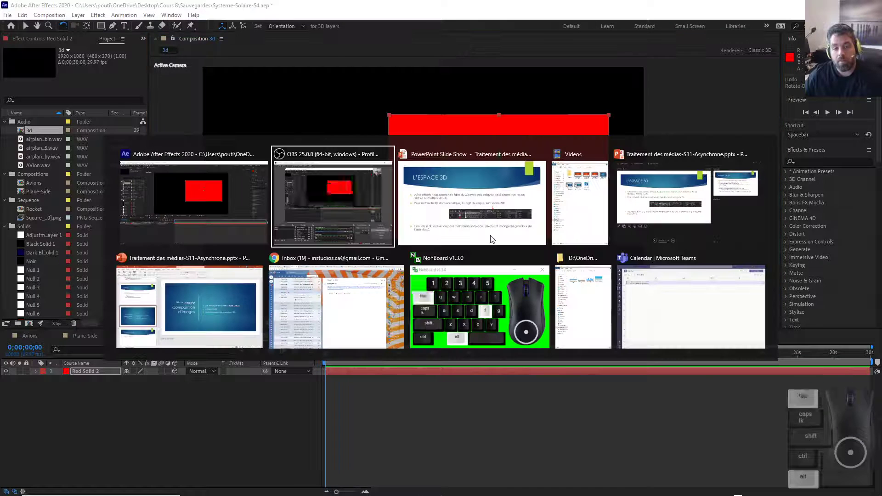
Switch to the PowerPoint slide show and advance to the "Animer en 3D" slide.
key(alt+Tab)
click(492, 239)
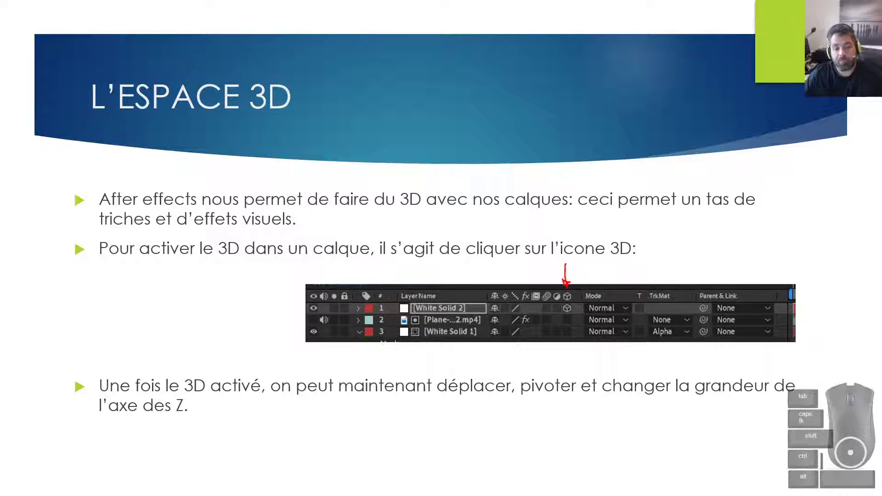
click(291, 312)
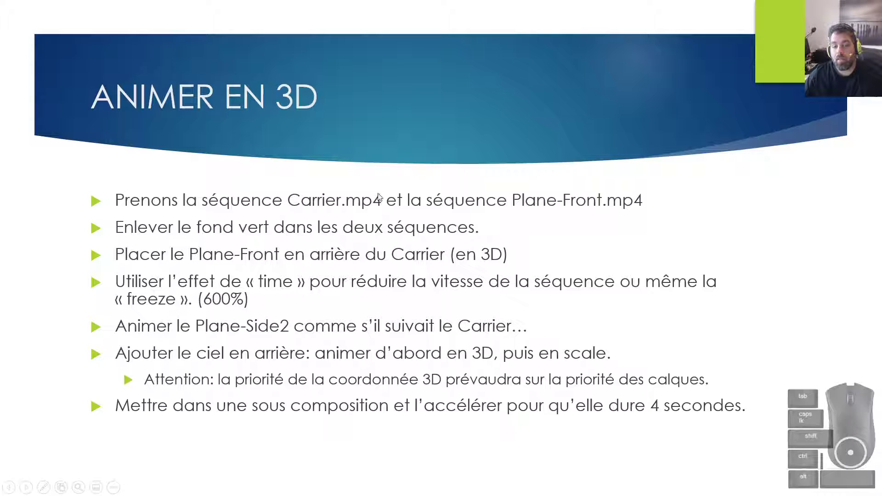
Return to After Effects and delete the red solid from the 3d composition.
key(alt+Tab)
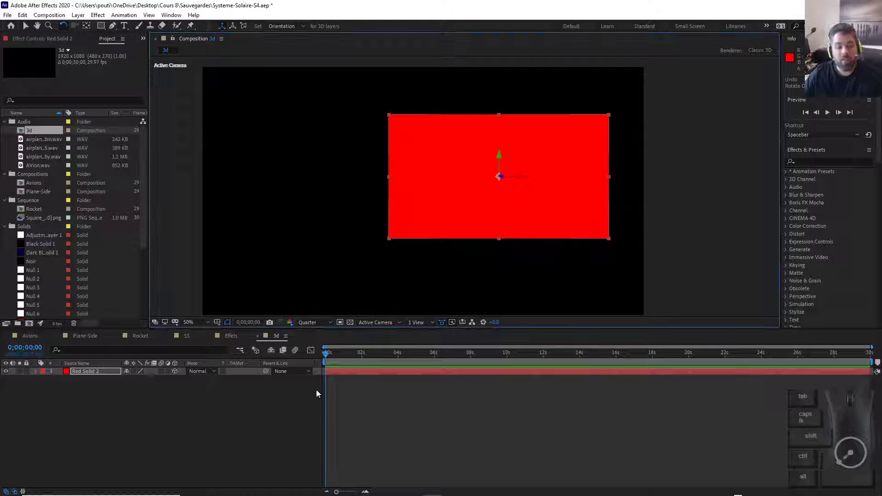
click(87, 395)
click(100, 375)
key(Delete)
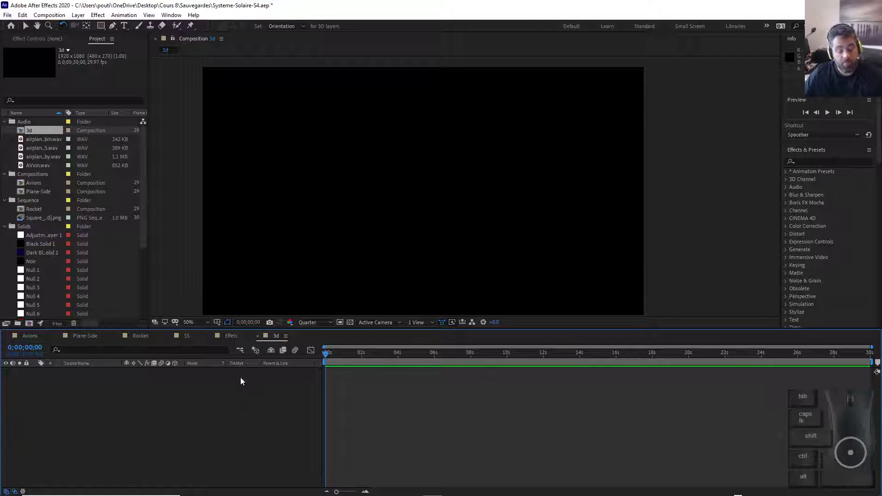
Check the instruction slide, find Carrier.mp4 in the project and add it to the 3d composition's timeline.
key(alt+Tab)
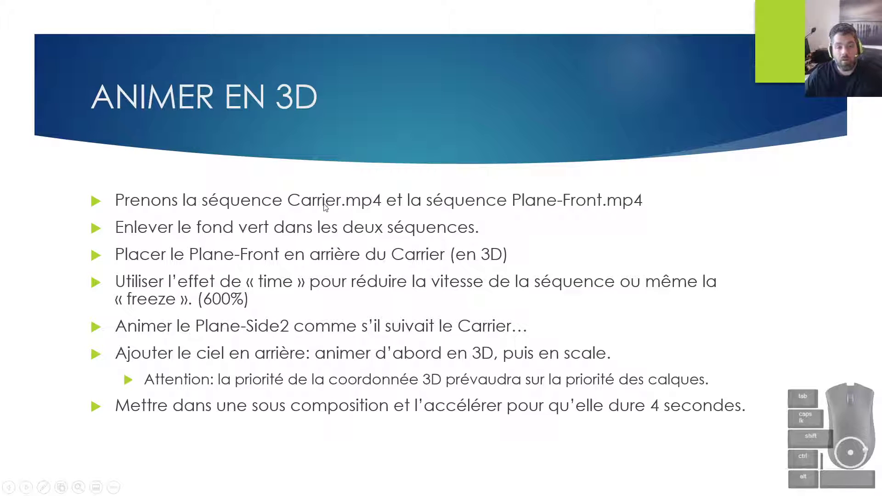
key(alt+Tab)
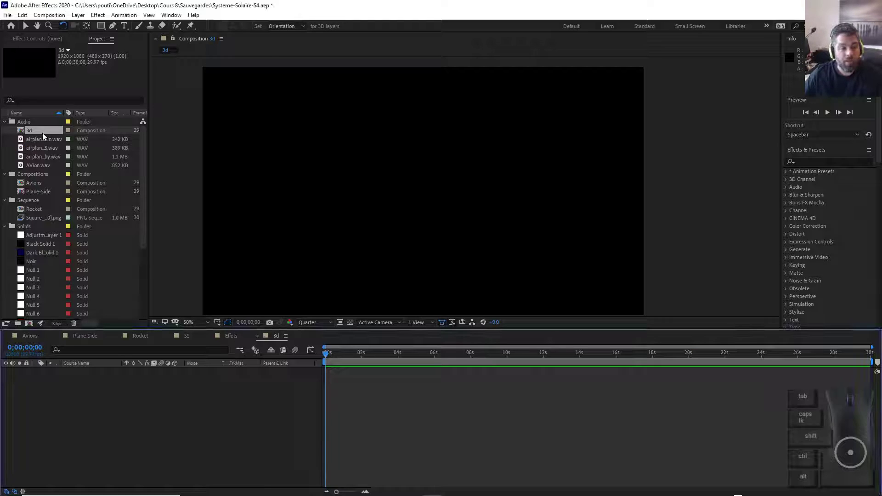
click(37, 100)
text(CARR)
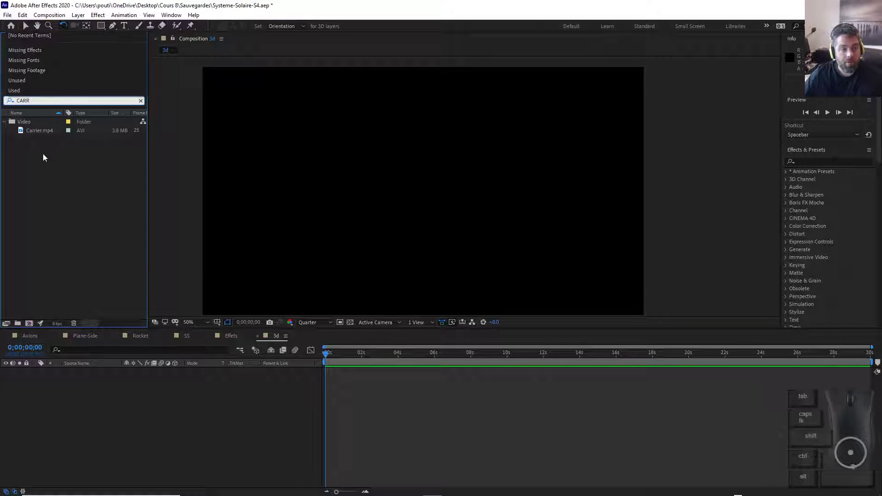
drag(40, 131, 49, 141)
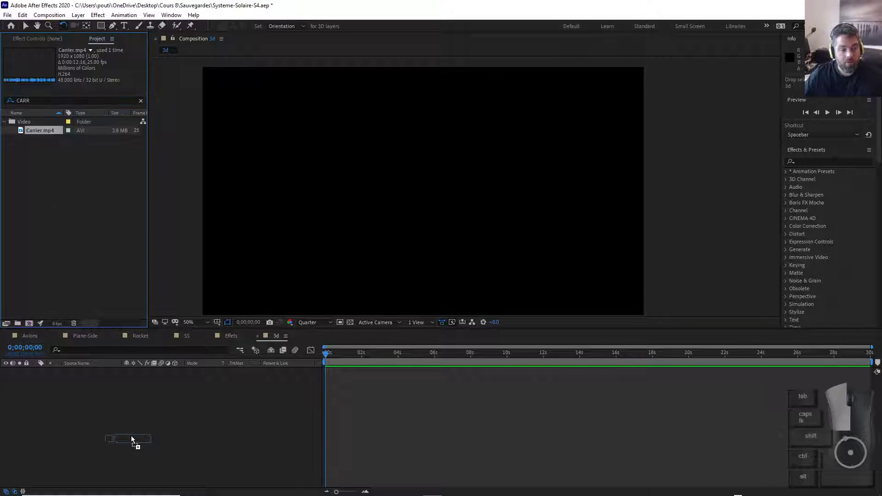
drag(131, 439, 145, 431)
Search the project for "plane" and add Plane-Front.mp4 above the Carrier.mp4 layer.
click(44, 102)
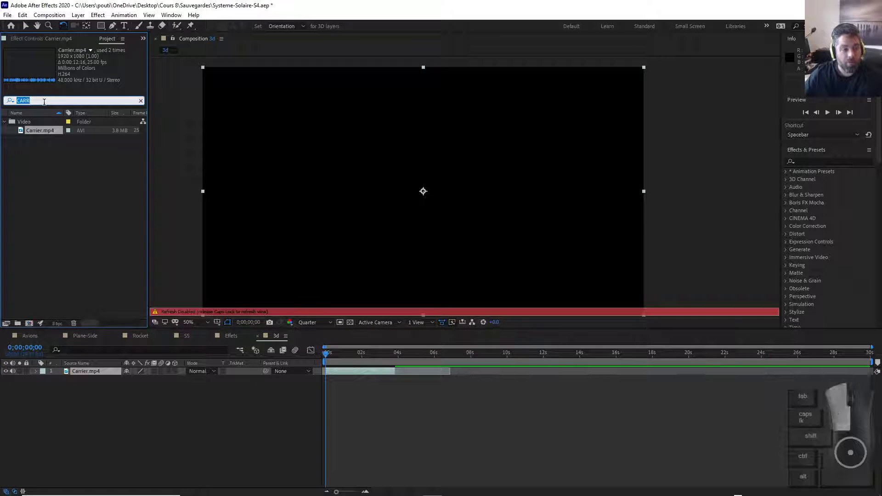
key(Caps_Lock)
text(plane)
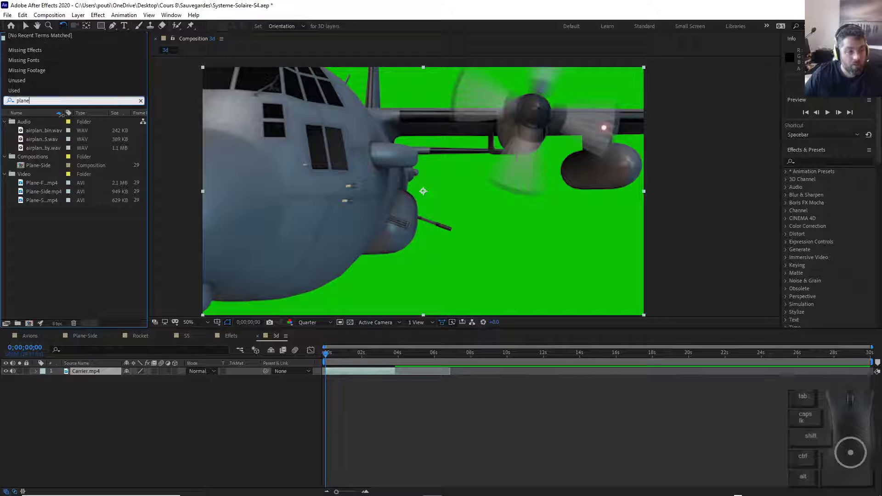
key(Return)
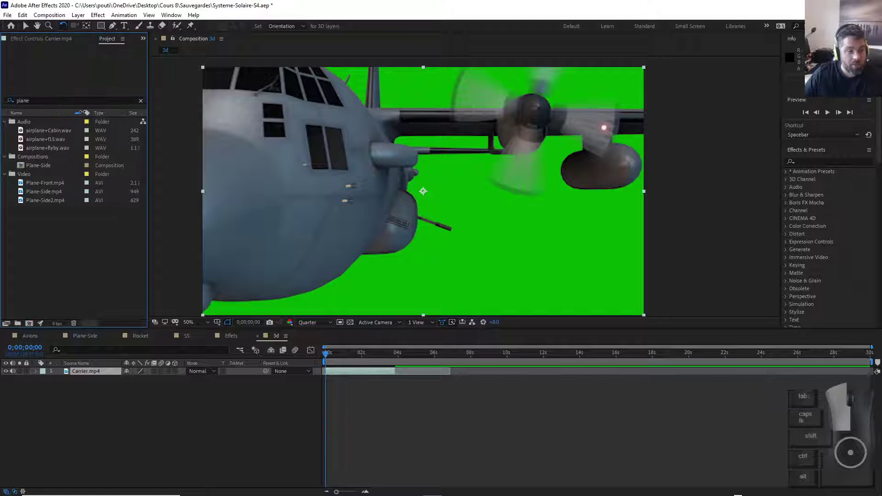
drag(48, 184, 100, 374)
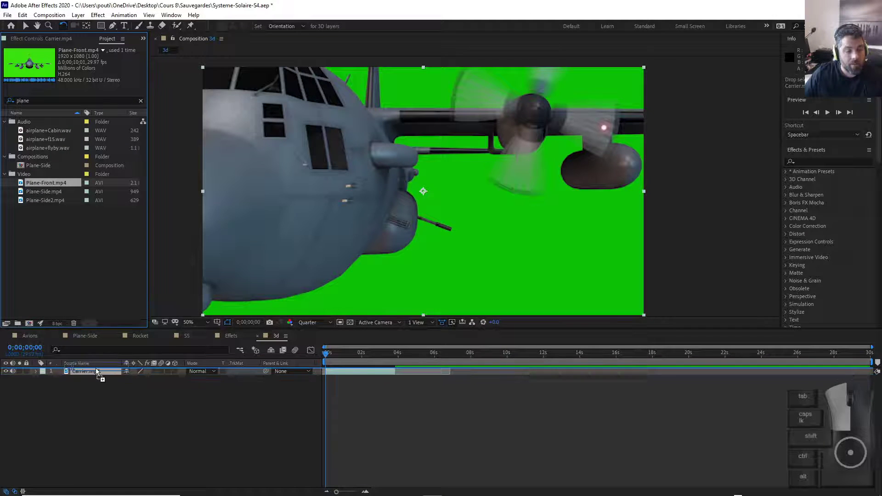
Extend the Carrier.mp4 layer to its full clip length at both ends and align its start with the timeline's beginning.
drag(327, 351, 616, 398)
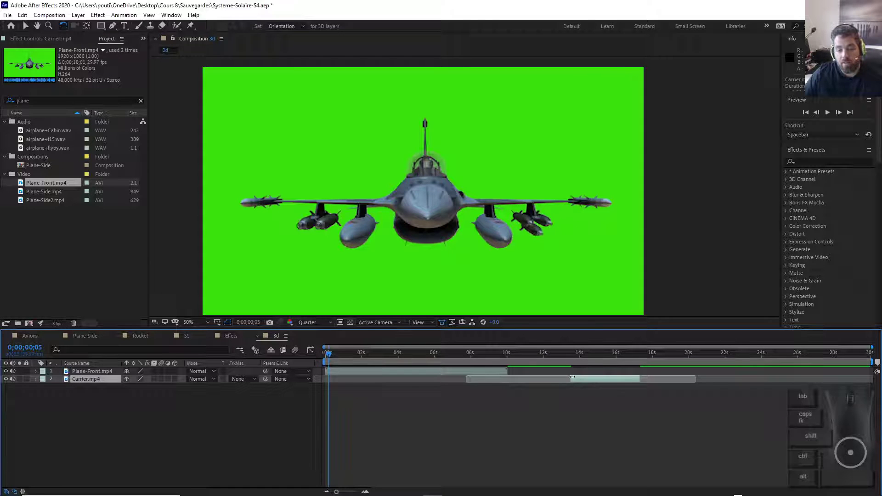
drag(572, 377, 467, 379)
click(735, 384)
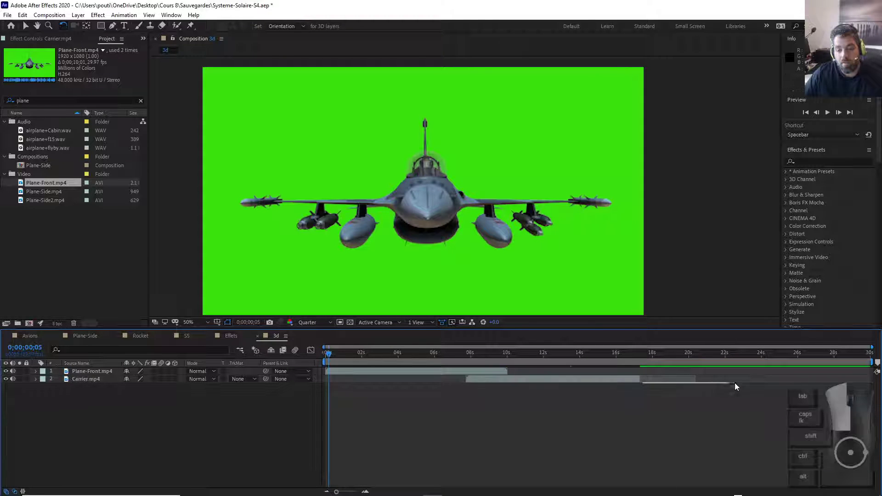
drag(639, 382, 535, 389)
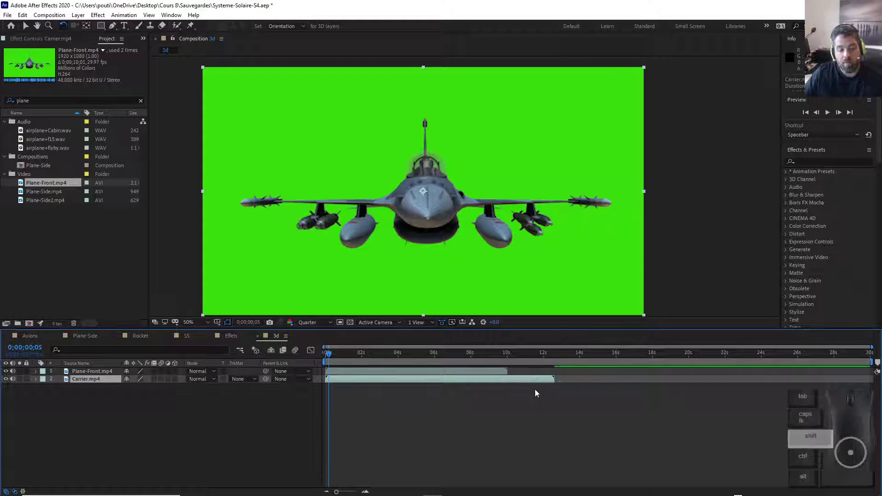
Check the instruction slide, apply Keylight (1.2) to the Plane-Front.mp4 layer and sample its green background as the screen colour.
key(alt+Tab)
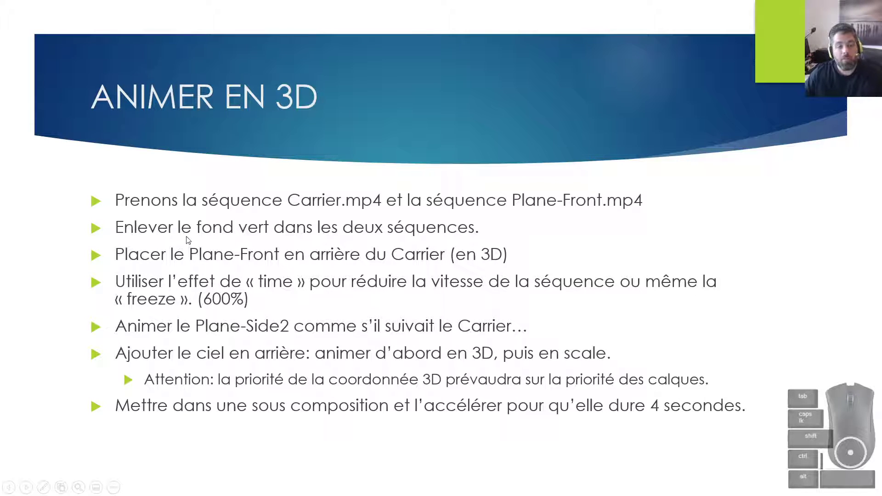
key(alt+Tab)
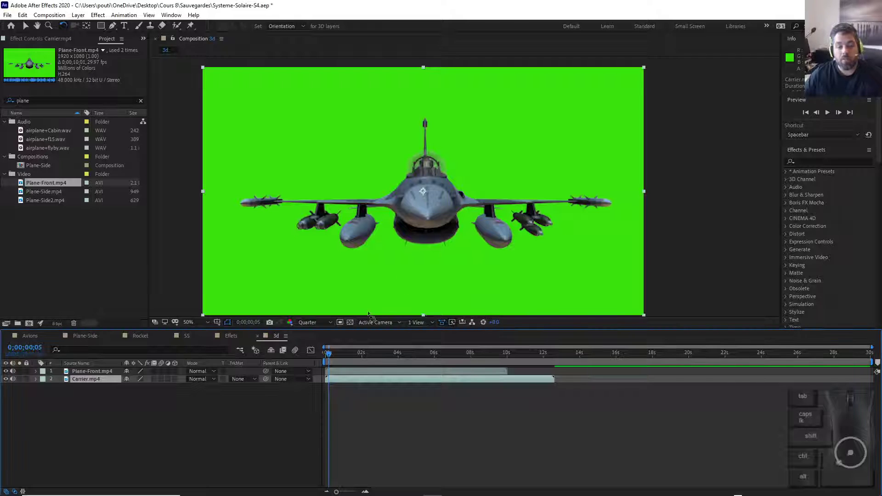
click(818, 163)
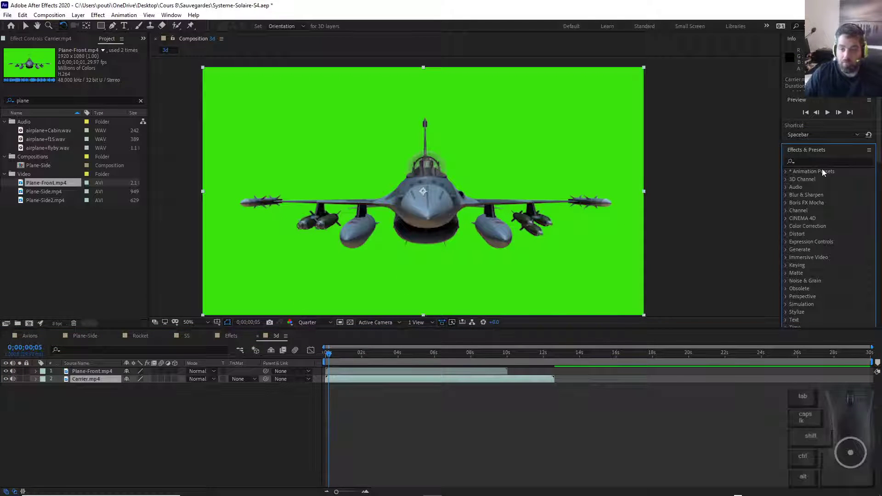
click(817, 160)
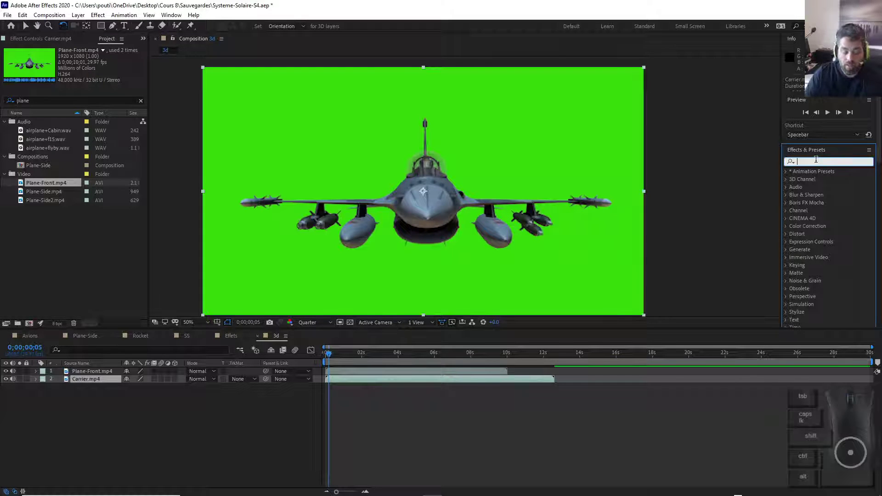
text(keyligh)
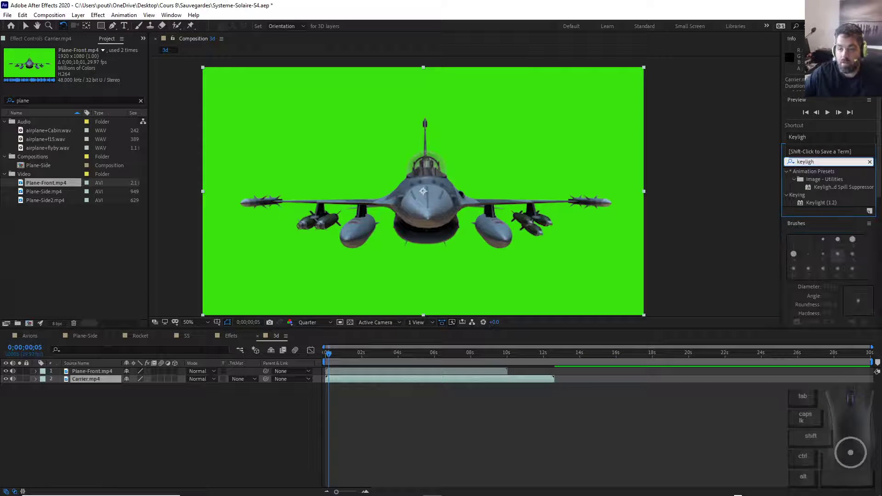
drag(814, 200, 92, 372)
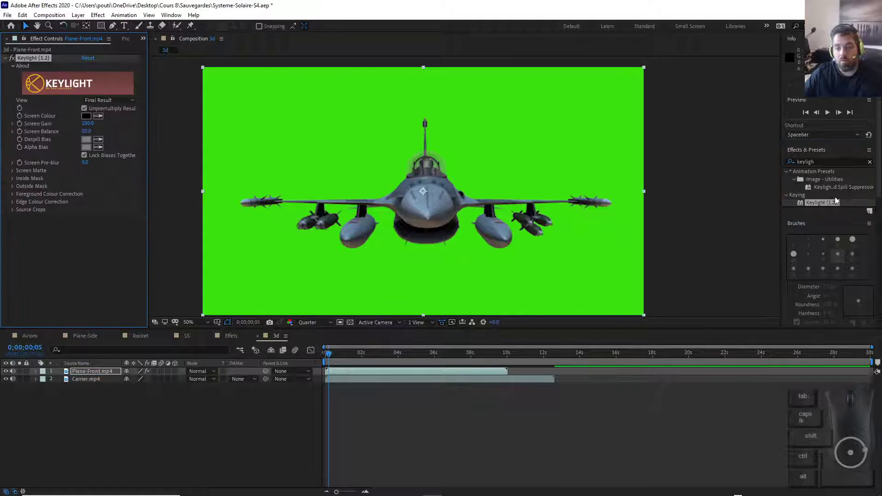
click(243, 124)
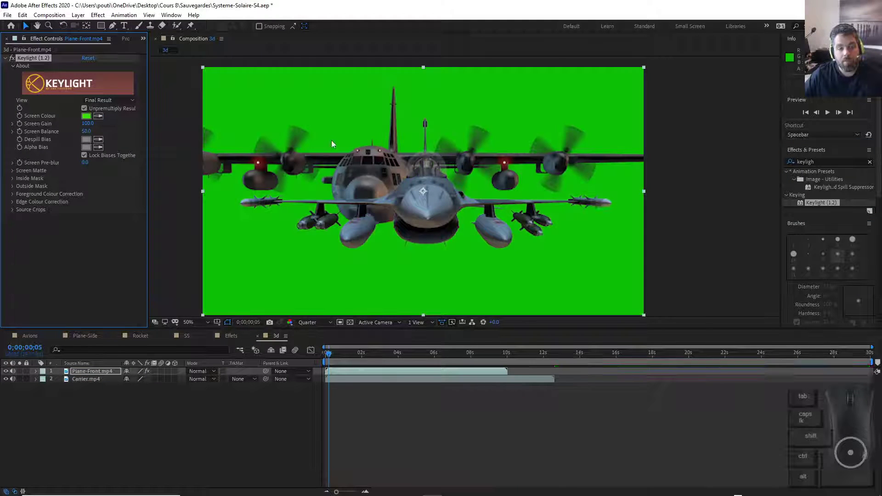
Apply Keylight (1.2) to the Carrier.mp4 layer, sample its green background as the screen colour and return to the timeline's start.
drag(831, 206, 92, 380)
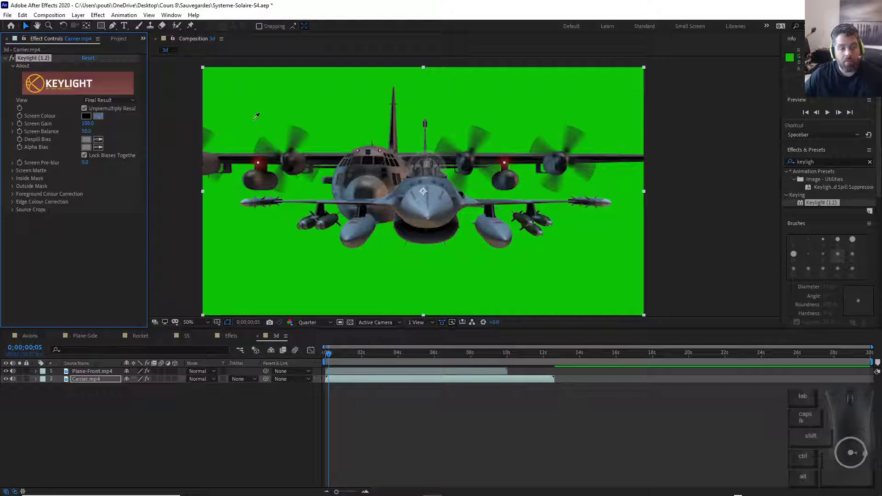
click(342, 93)
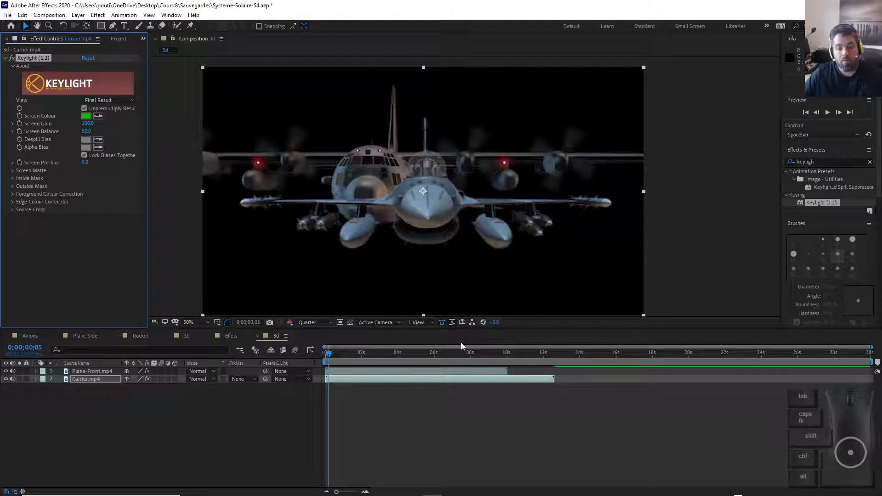
drag(327, 357, 257, 354)
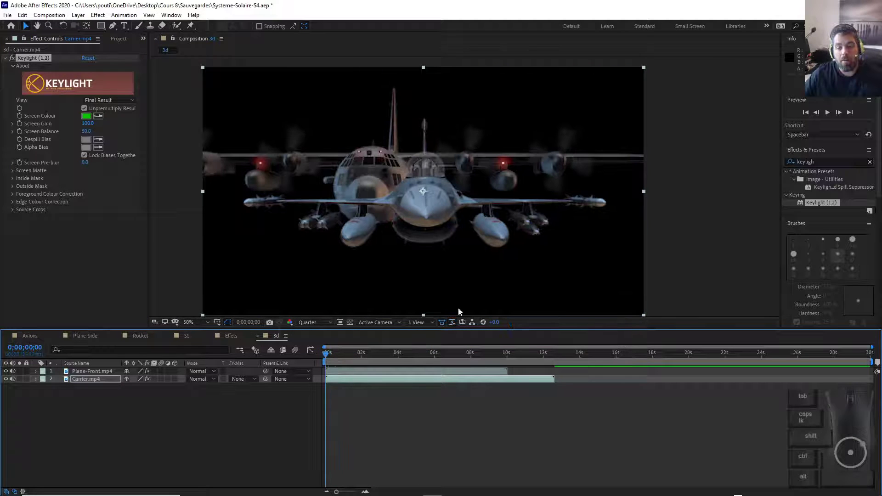
Check the instruction slide and move the Plane-Front.mp4 layer below Carrier.mp4 in the layer order.
key(alt+Tab)
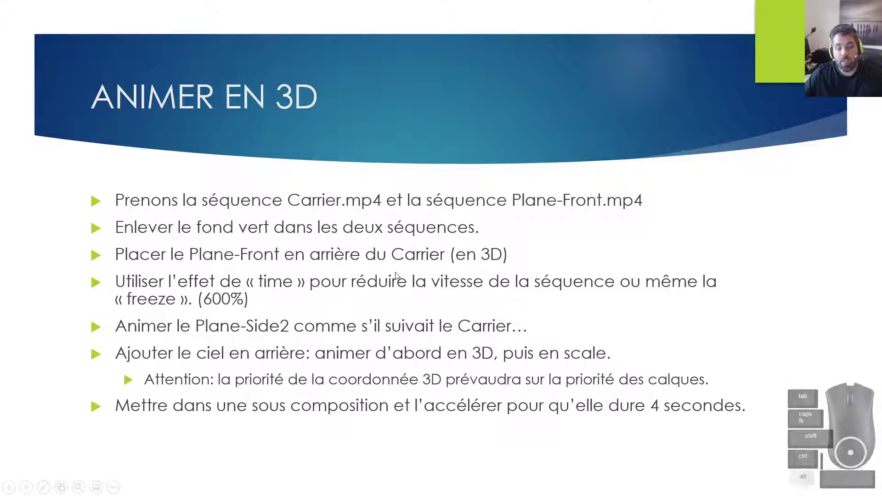
key(alt+Tab)
click(94, 374)
drag(94, 377, 167, 432)
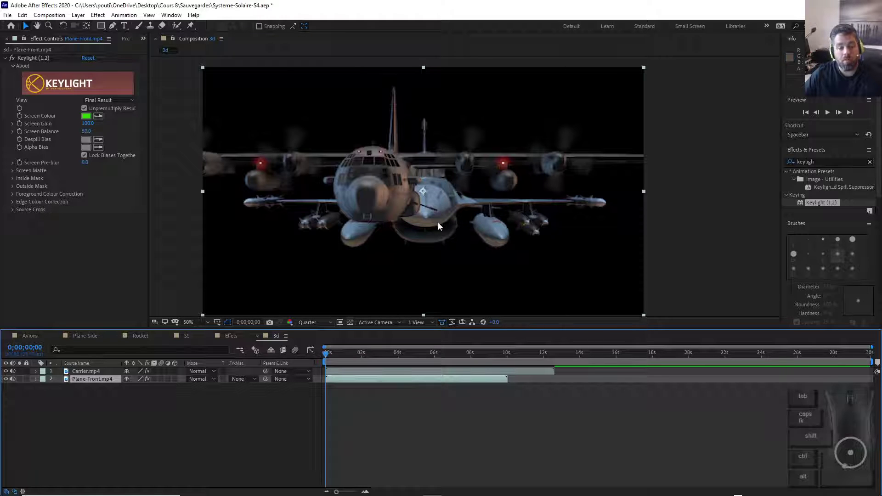
Check the slide's speed instruction and apply Time Stretch to the Carrier.mp4 layer with a stretch factor of 600.
key(alt+Tab)
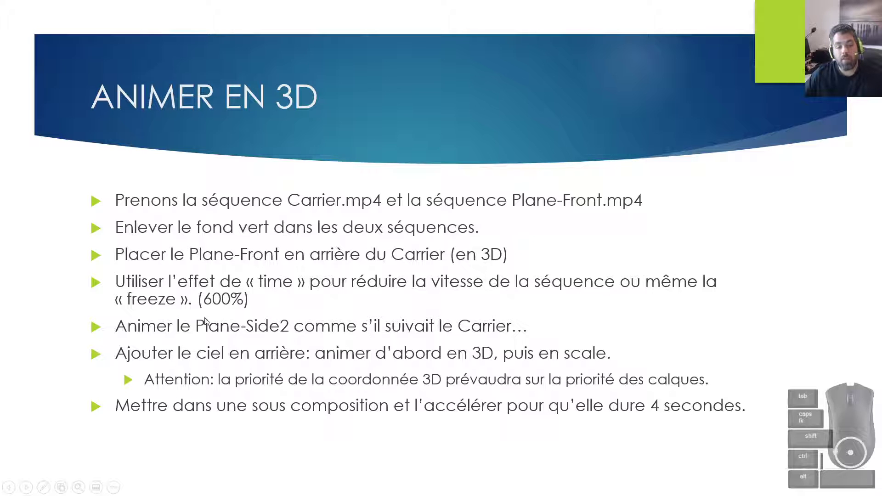
key(alt+Tab)
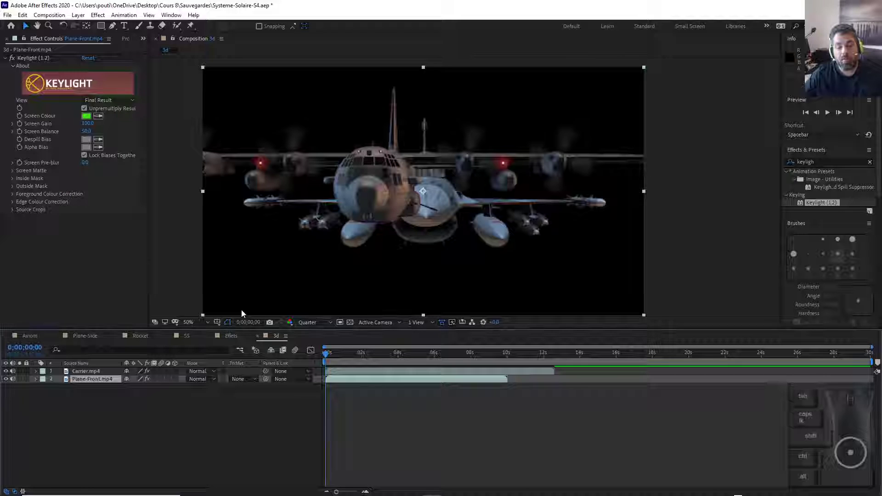
click(362, 371)
key(alt+Tab)
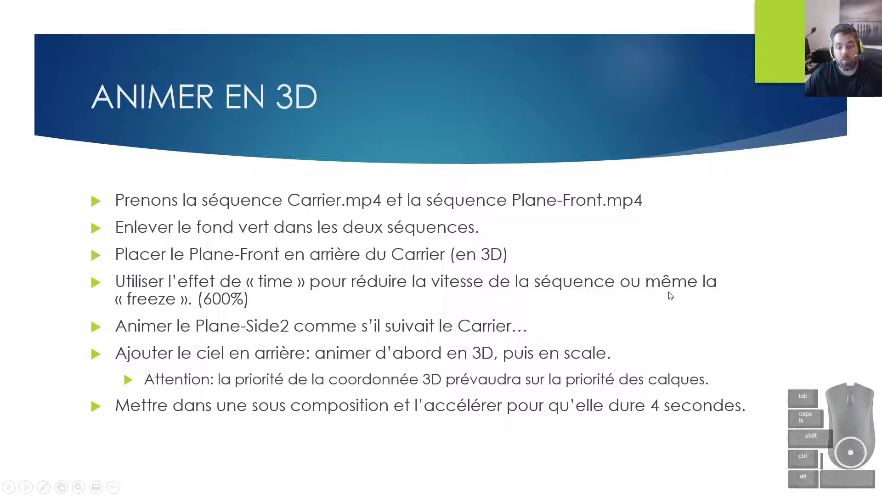
key(alt+Tab)
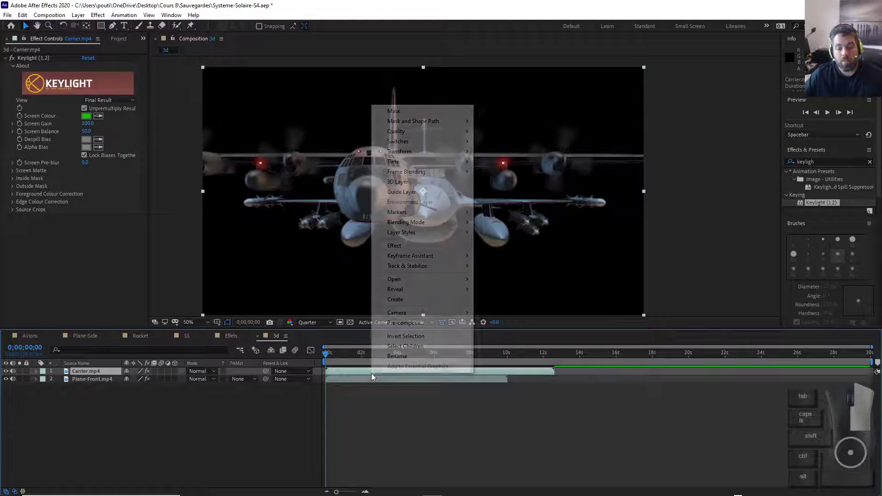
right_click(372, 376)
mouse_move(441, 161)
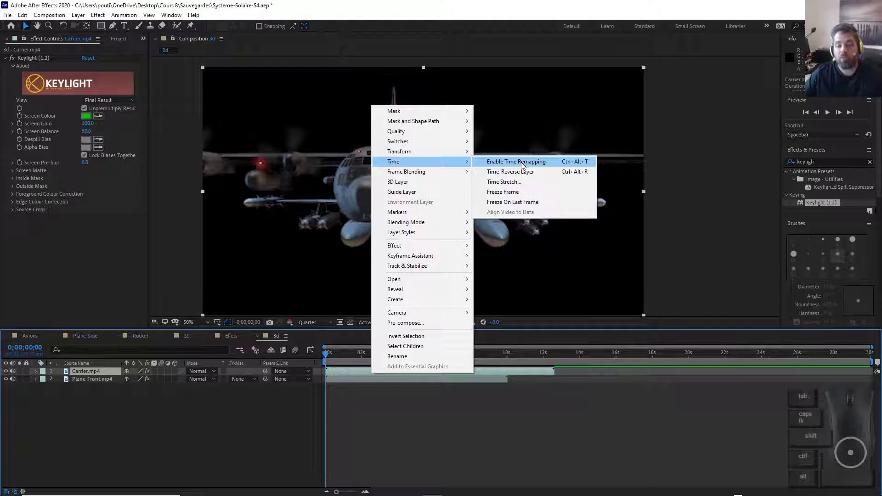
click(505, 182)
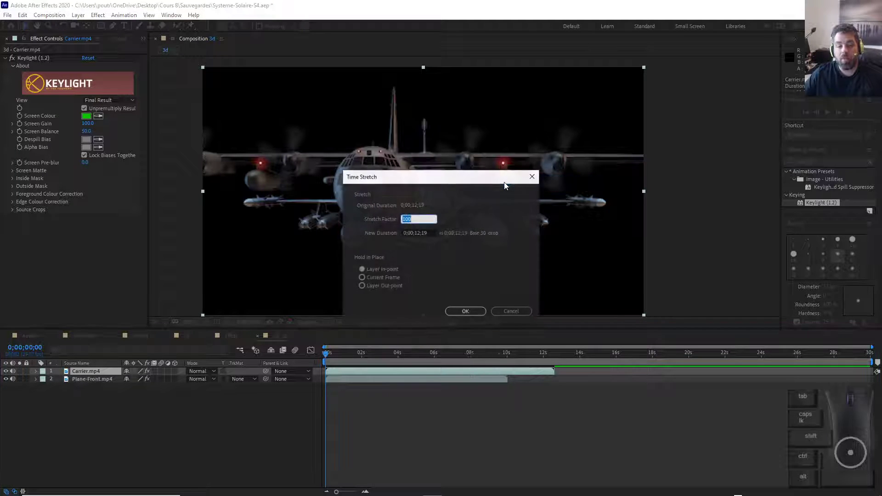
text(6000)
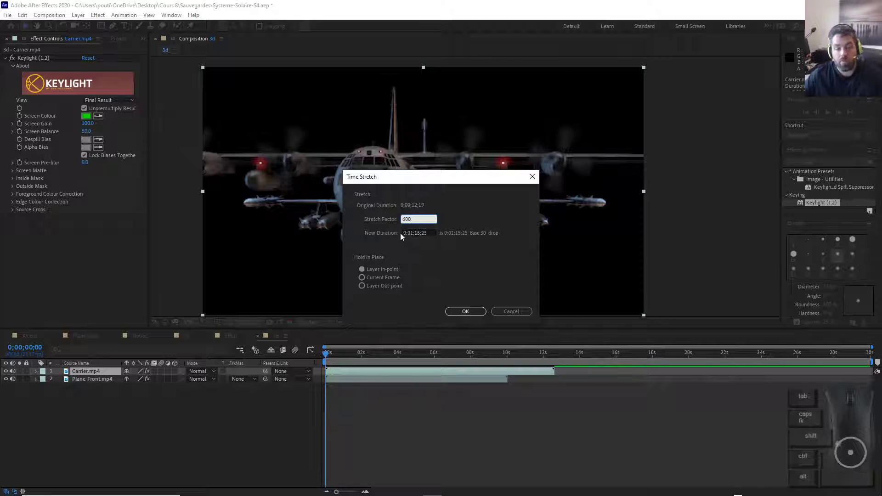
click(470, 312)
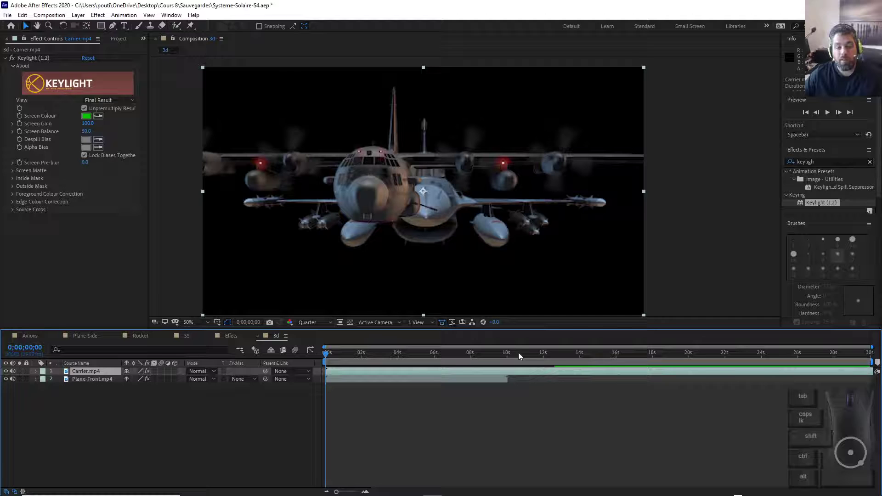
Apply Time Stretch to the Plane-Front.mp4 layer with a stretch factor of 600.
right_click(454, 379)
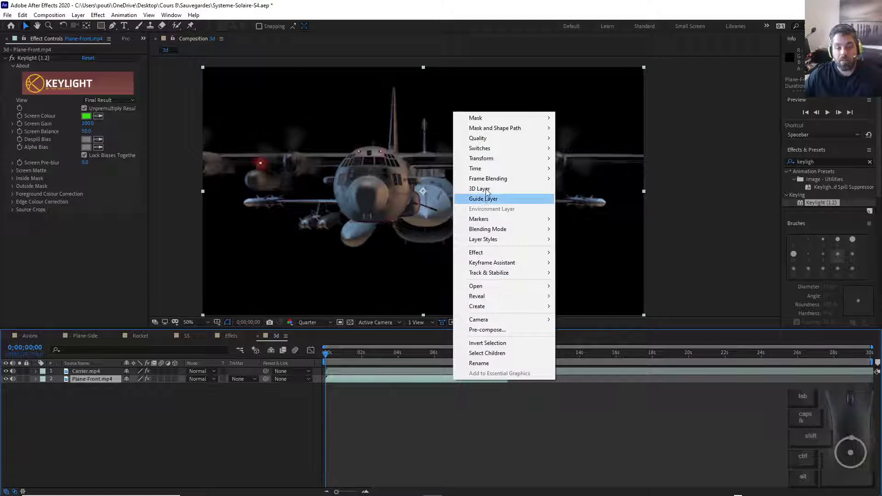
mouse_move(485, 169)
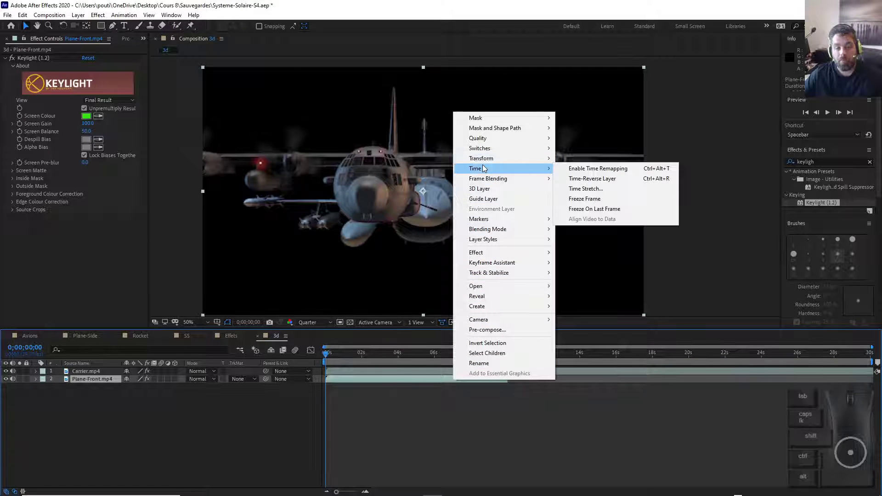
click(591, 190)
text(600)
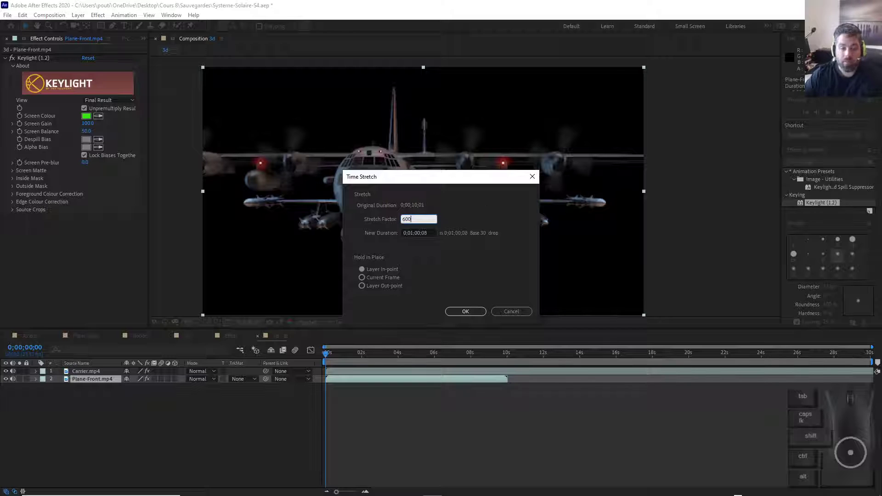
key(Return)
Check the slide, scale Plane-Front.mp4 down and position the small jet beside and slightly below the Carrier's fuselage, then preview the composition.
key(alt+Tab)
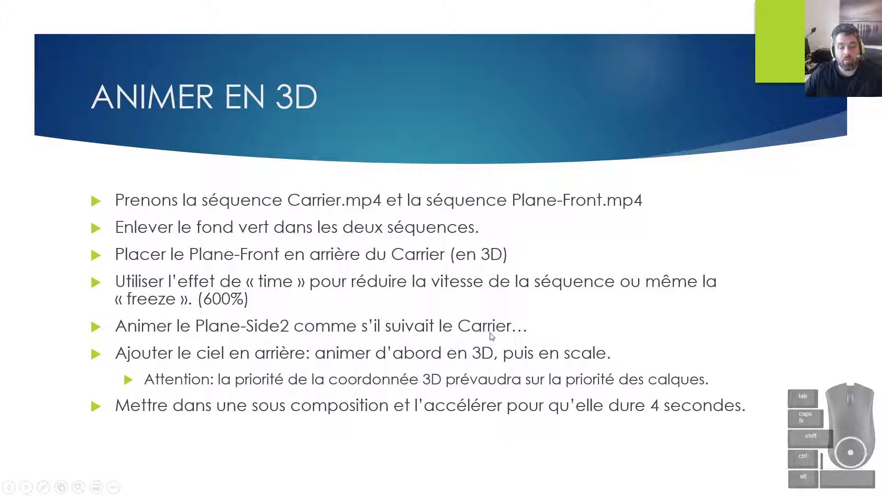
key(alt+Tab)
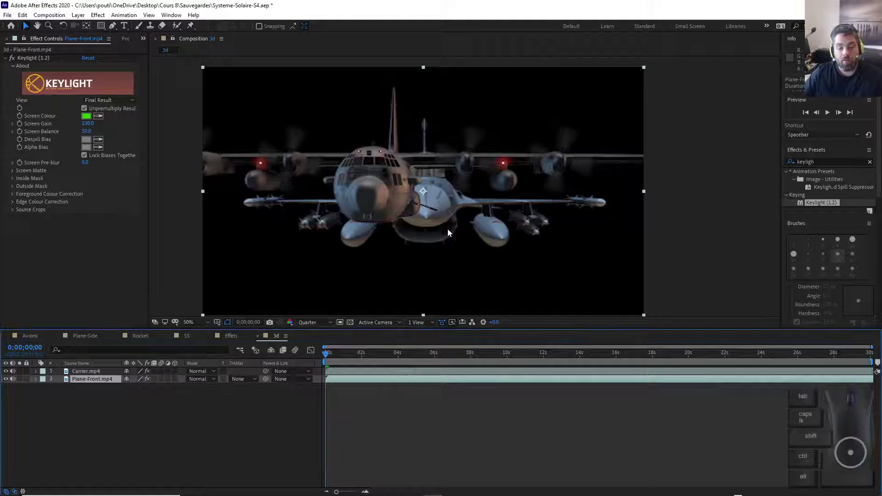
click(95, 381)
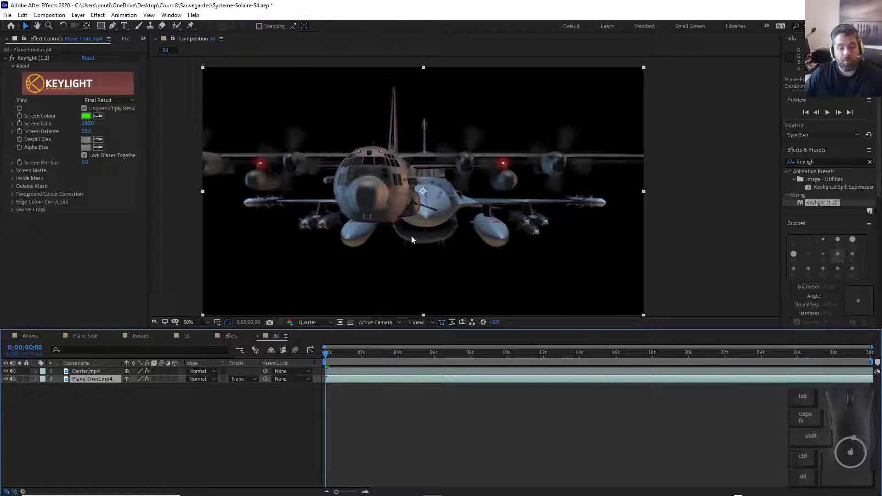
click(439, 253)
drag(439, 253, 527, 271)
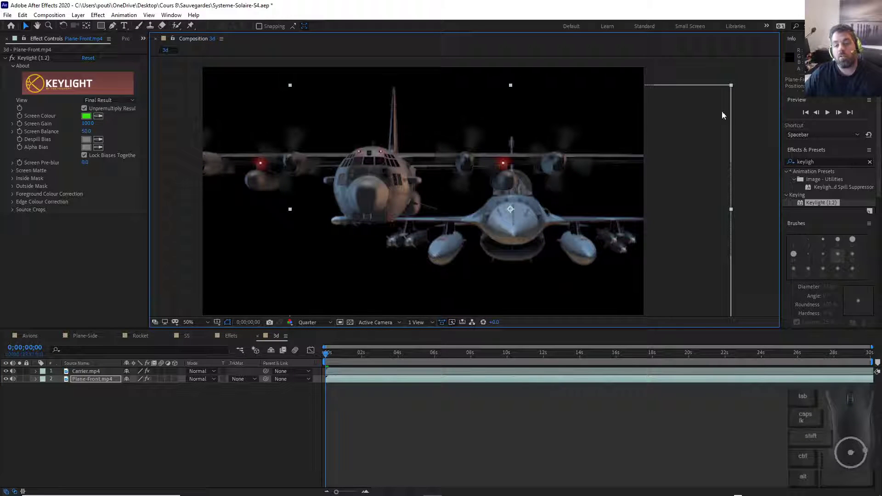
drag(732, 85, 606, 158)
drag(567, 175, 585, 177)
drag(539, 223, 495, 224)
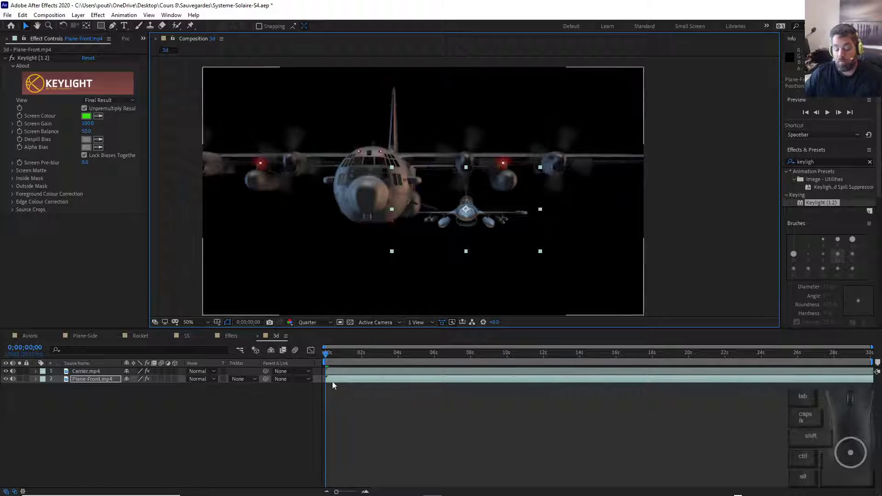
key(space)
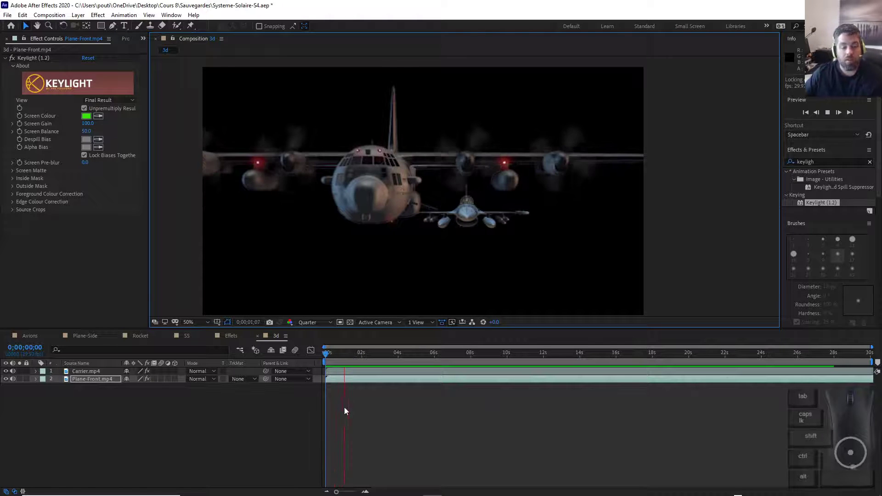
key(space)
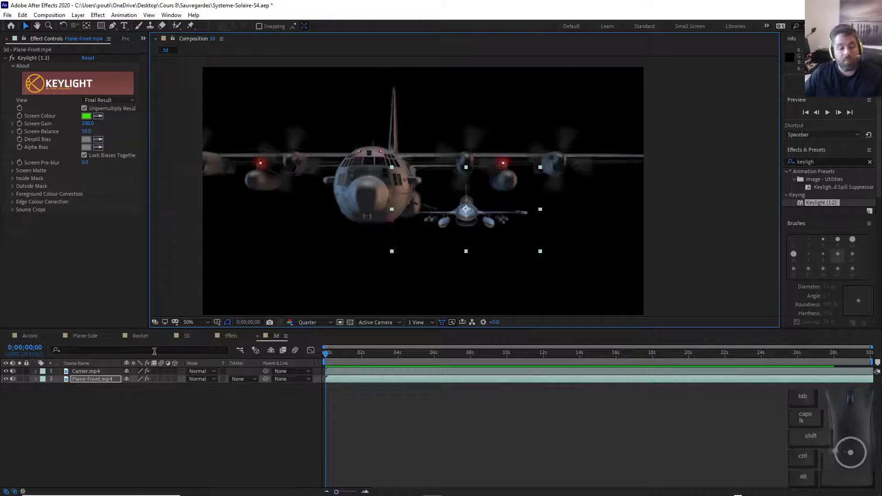
Set the Carrier.mp4 layer's Time Stretch factor to 100.
right_click(94, 371)
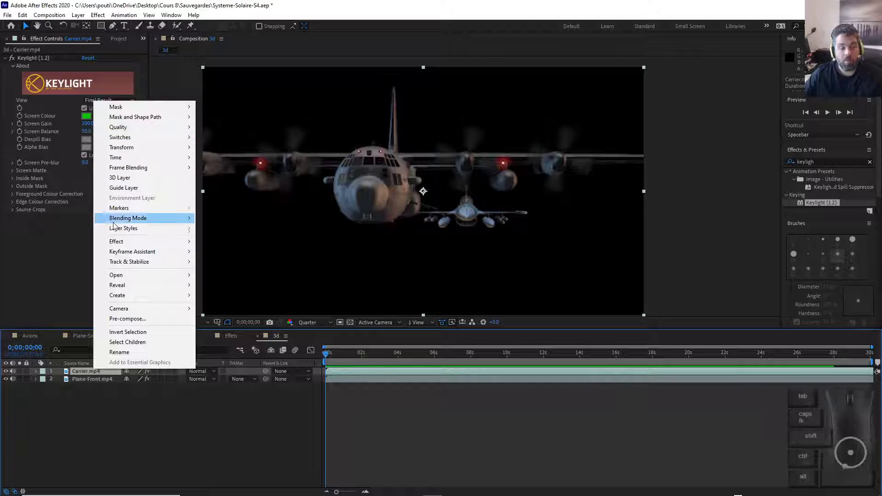
mouse_move(122, 162)
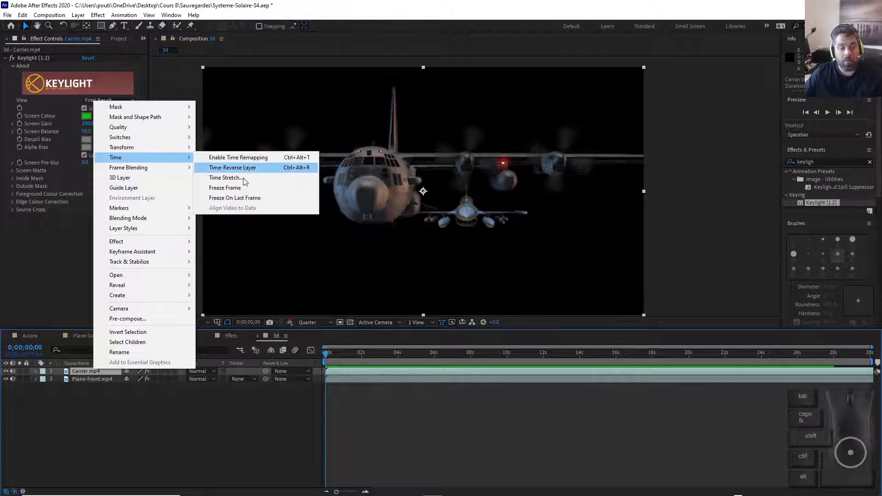
click(226, 178)
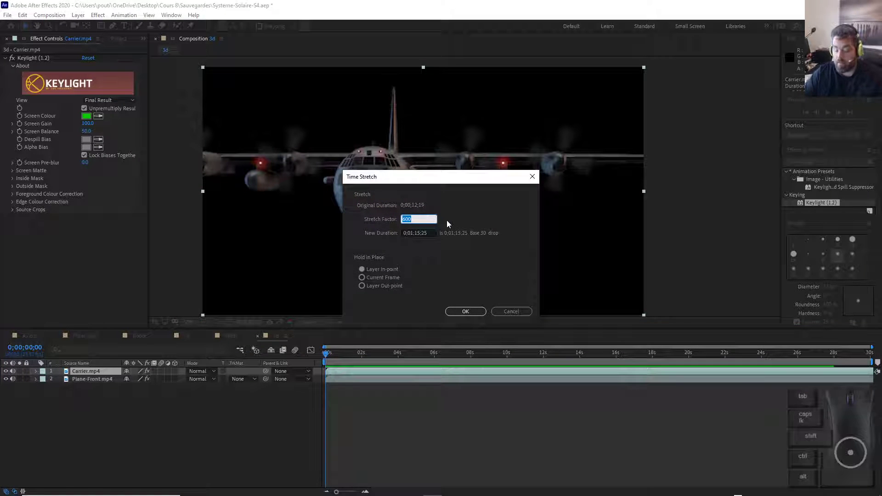
text(100)
key(Return)
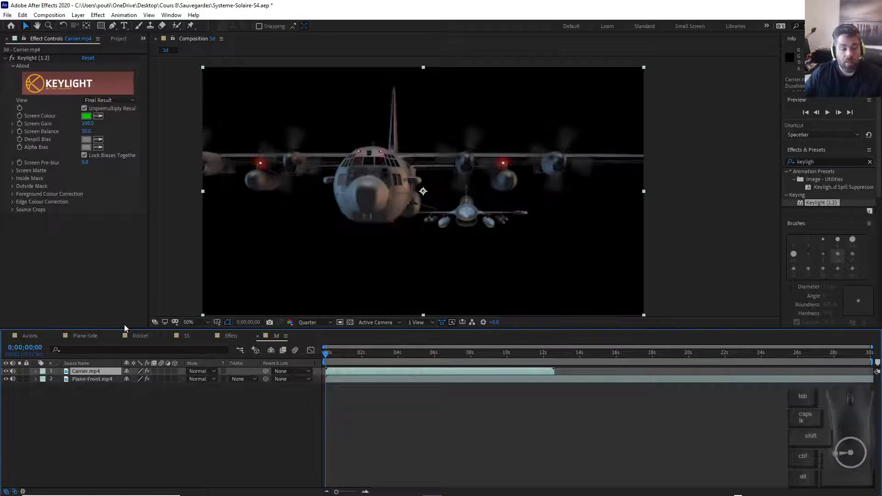
Apply Freeze Frame to the Plane-Front.mp4 layer at 0;00;00;00.
click(101, 380)
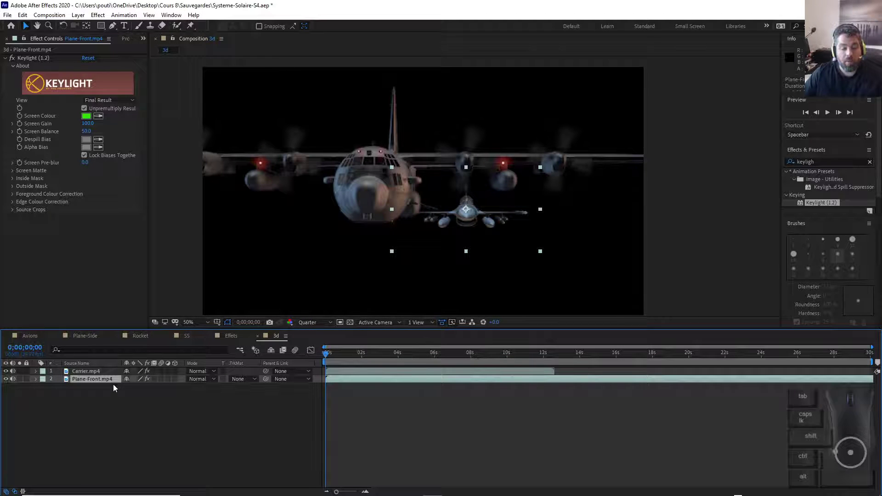
right_click(114, 386)
mouse_move(132, 171)
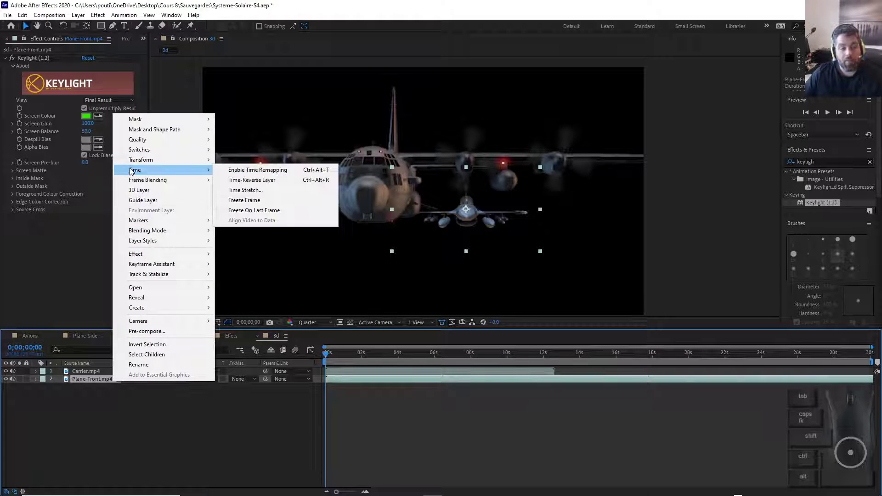
click(244, 200)
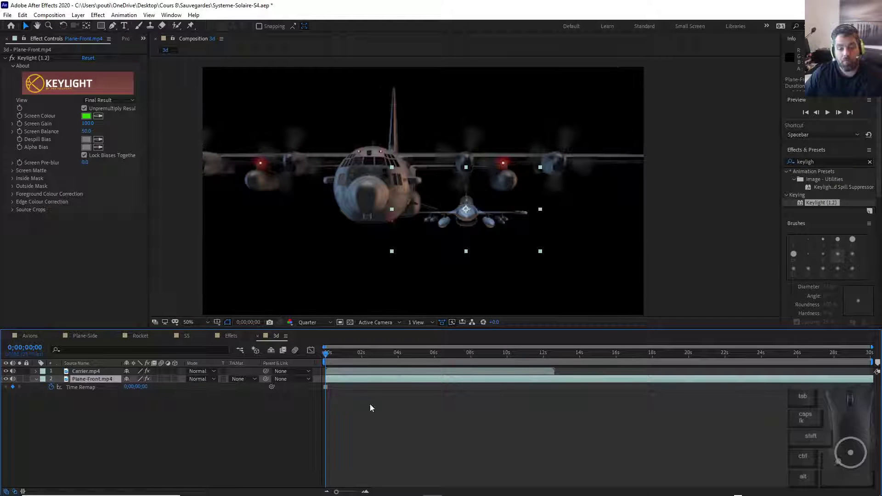
Hide the Carrier.mp4 layer and scrub through the timeline to examine the frozen Plane-Front.mp4 on its own.
click(5, 373)
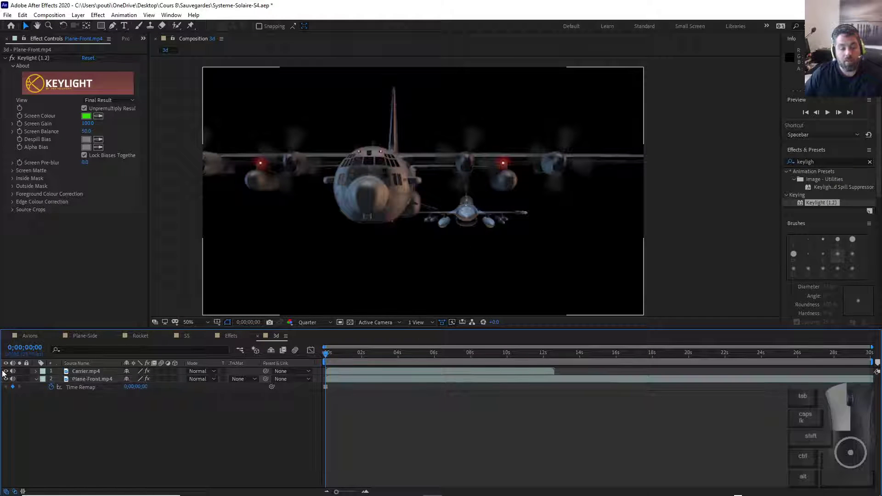
click(6, 372)
drag(407, 354, 439, 357)
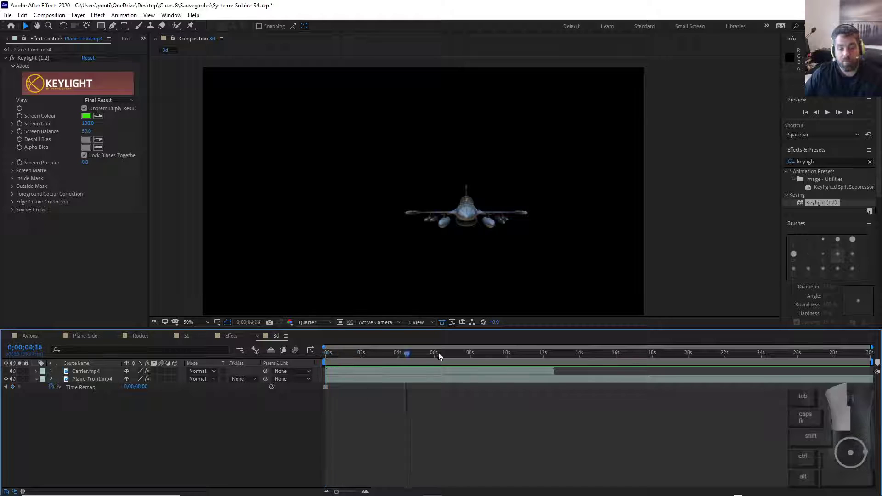
click(423, 374)
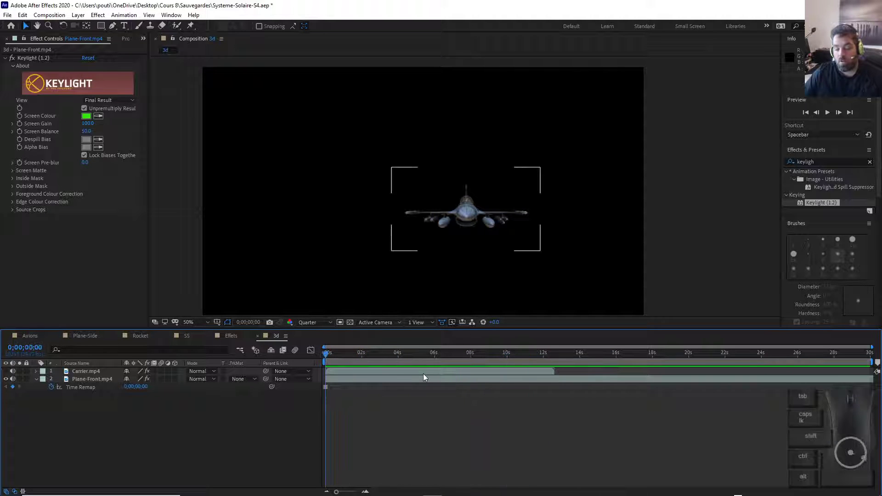
Reveal the Anchor Point property of both layers and undo the hiding of the Carrier.mp4 layer.
key(ctrl+a)
key(a)
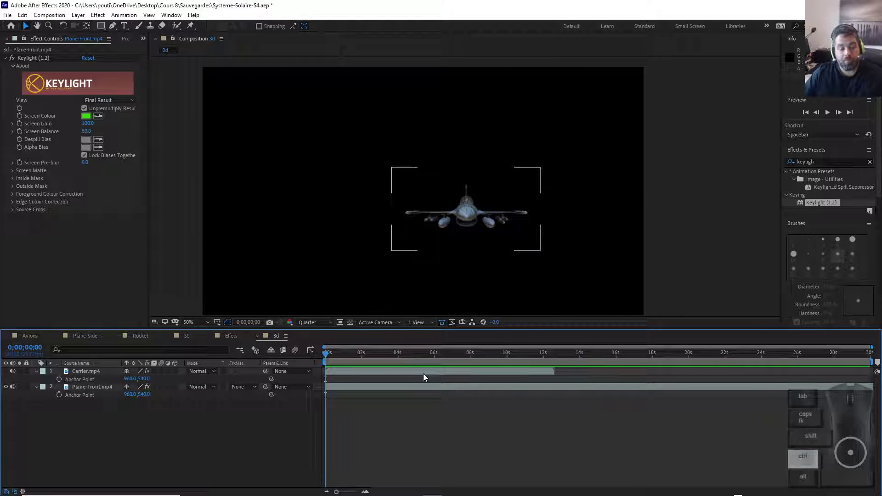
key(ctrl+z)
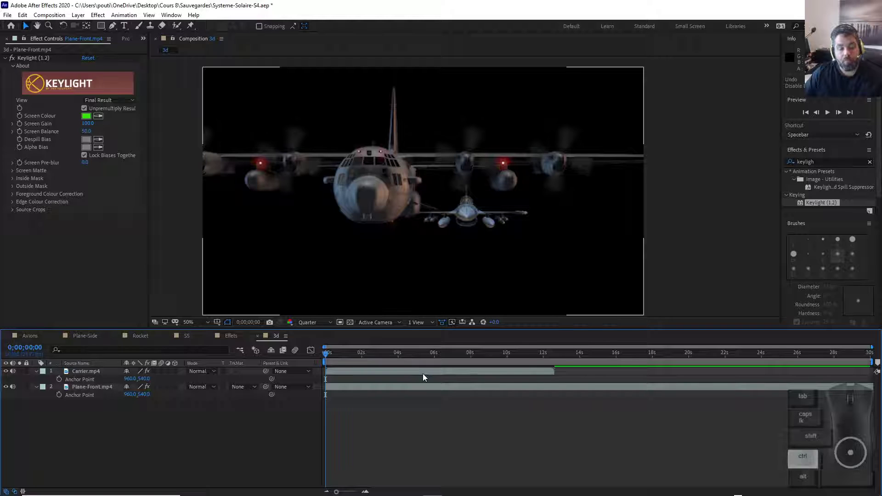
Redo the hiding of the Carrier.mp4 layer and scrub the timeline to examine the frozen Plane-Front.mp4 alone.
key(ctrl+shift+z)
drag(335, 351, 499, 360)
drag(320, 372, 270, 373)
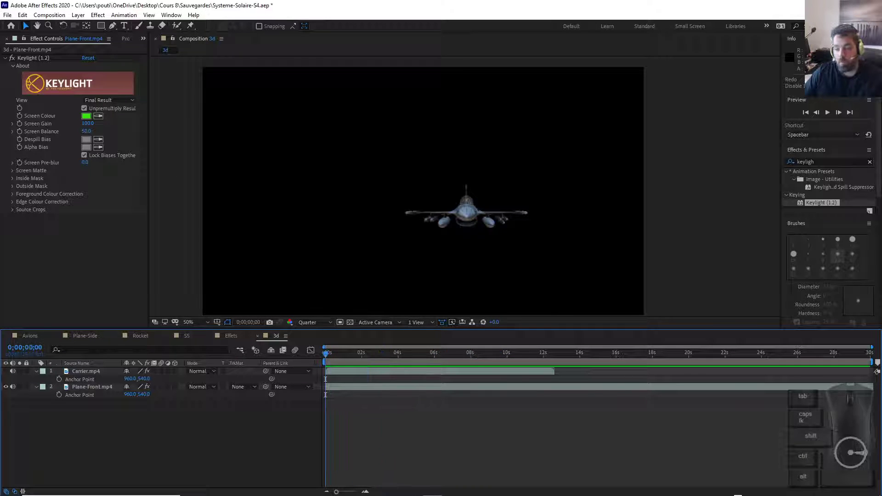
key(super)
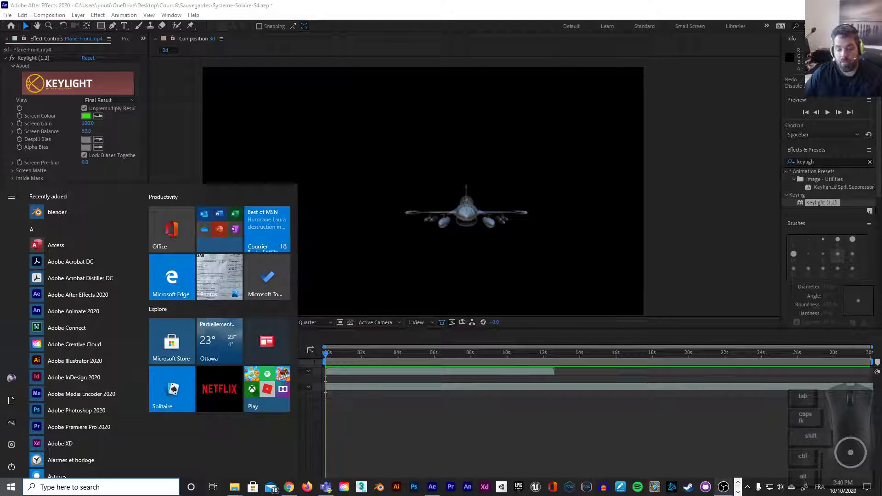
key(super)
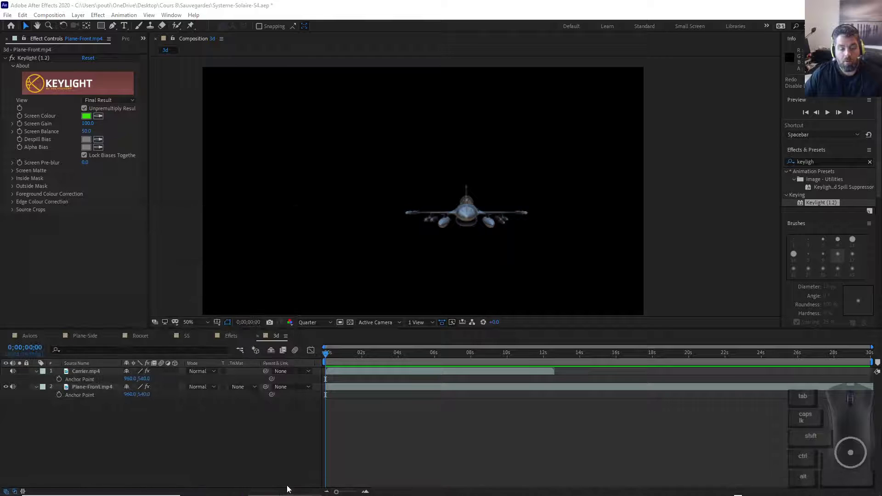
key(super)
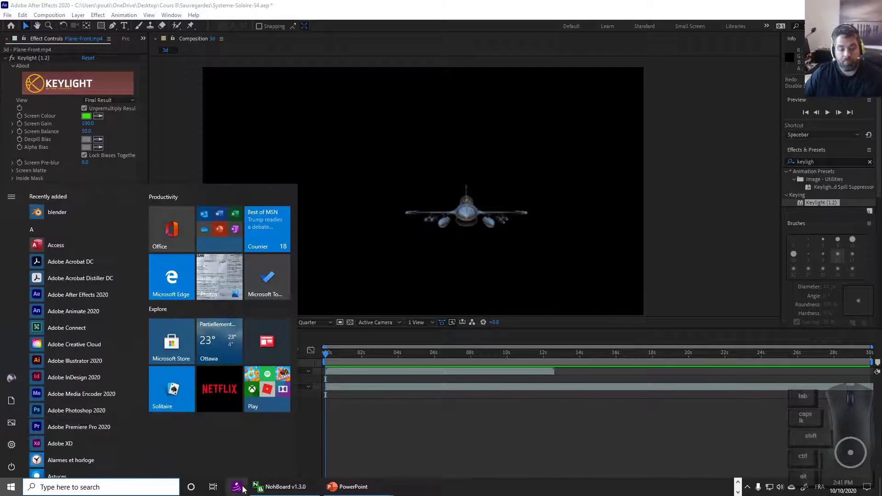
key(super)
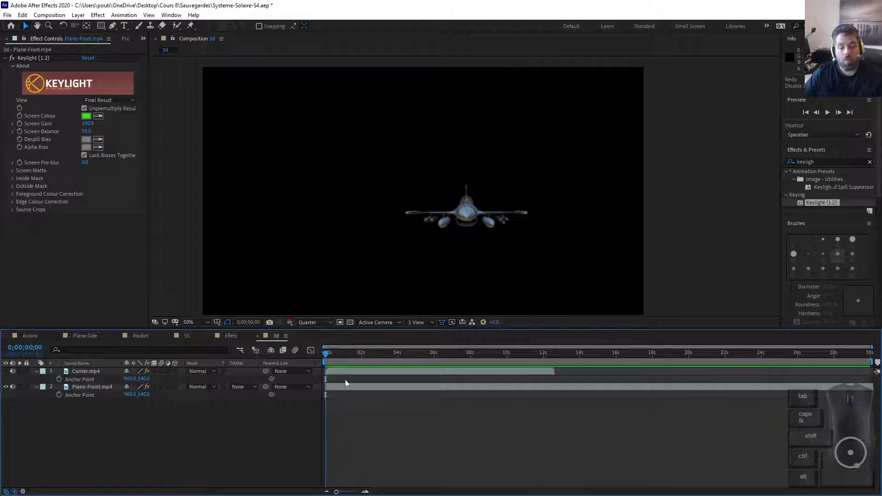
Show the Carrier.mp4 layer again, preview the composition with both planes, and return to the first frame.
click(5, 371)
key(space)
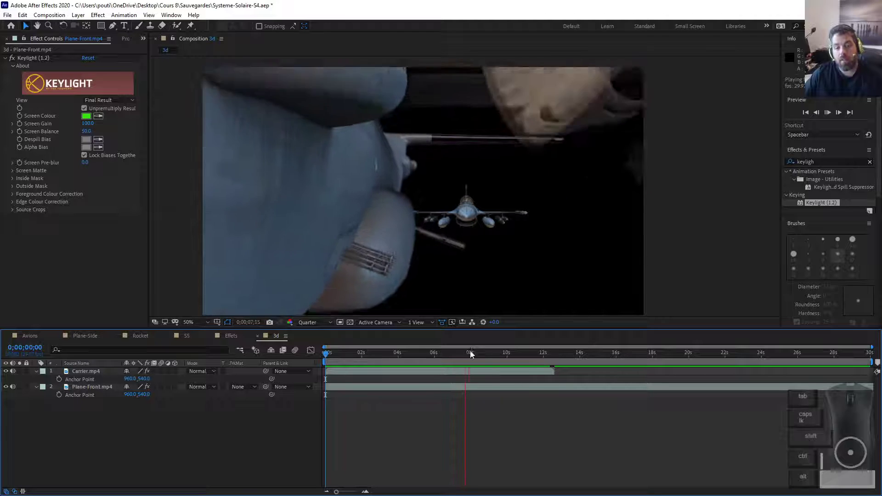
drag(471, 360, 326, 368)
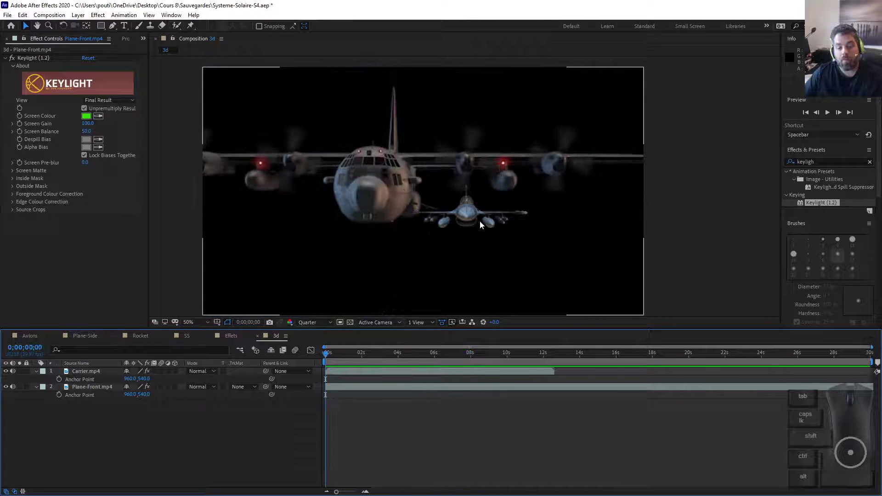
Lock the Carrier.mp4 layer and move the Plane-Front.mp4 jet closer to the Carrier, at about 1090, 612.
click(349, 387)
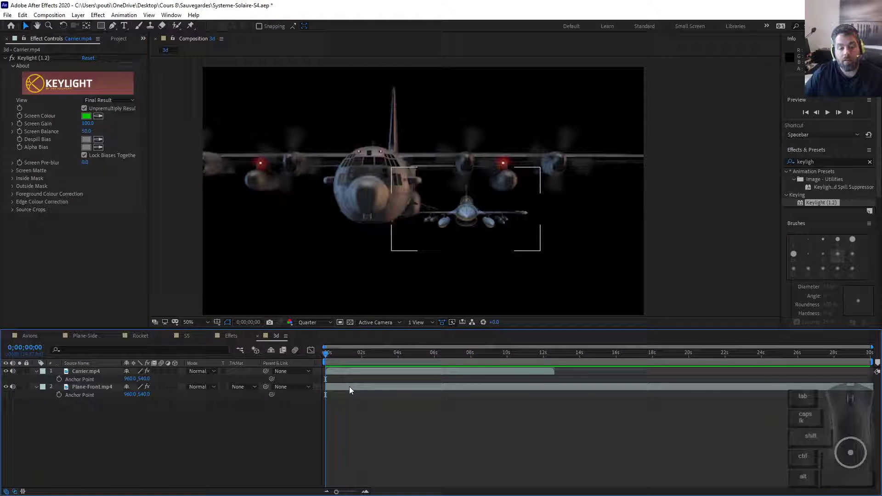
click(23, 371)
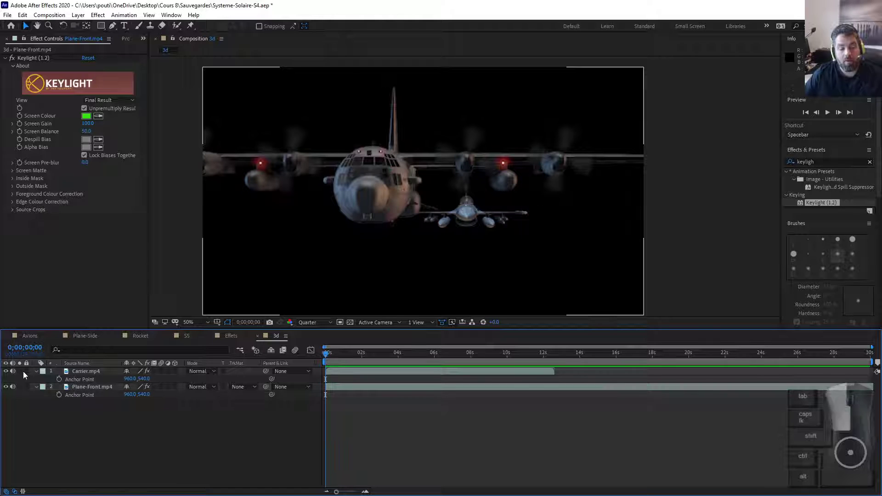
click(25, 372)
mouse_move(486, 224)
mouse_down()
mouse_move(521, 215)
mouse_move(472, 227)
mouse_up()
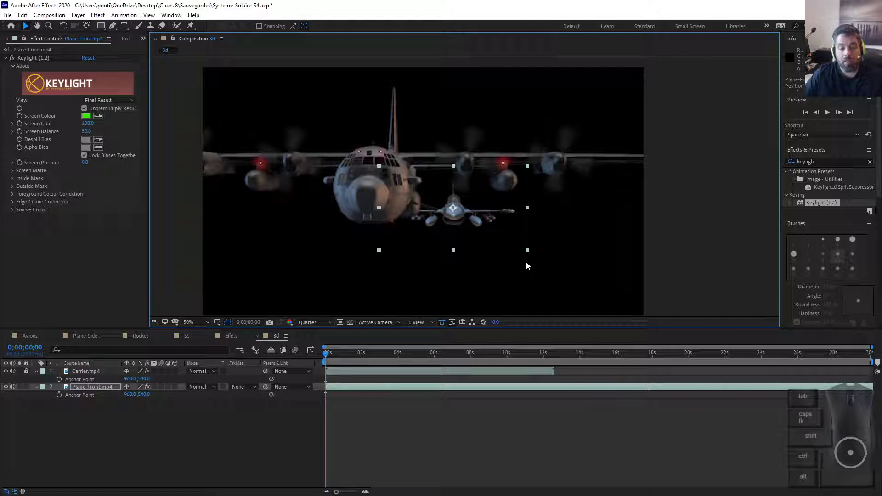
Expand the Plane-Front.mp4 transform properties and set starting Scale and Position keyframes at 0;00;00;00.
click(37, 387)
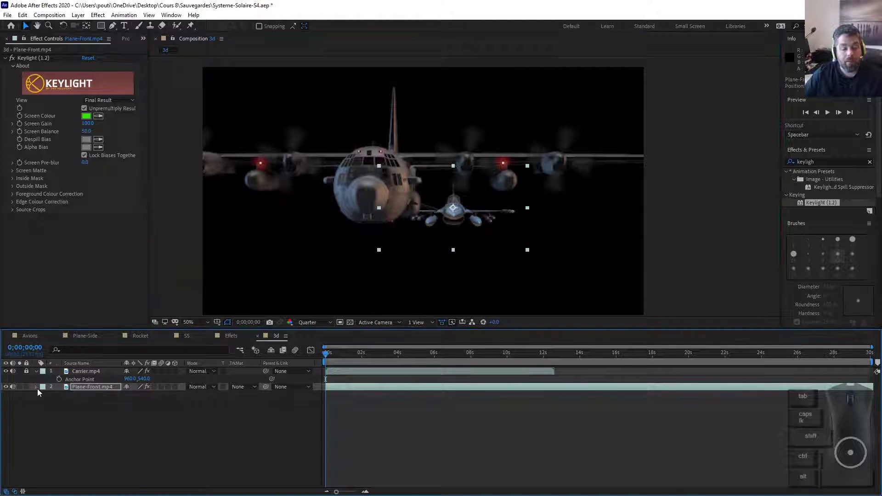
click(36, 387)
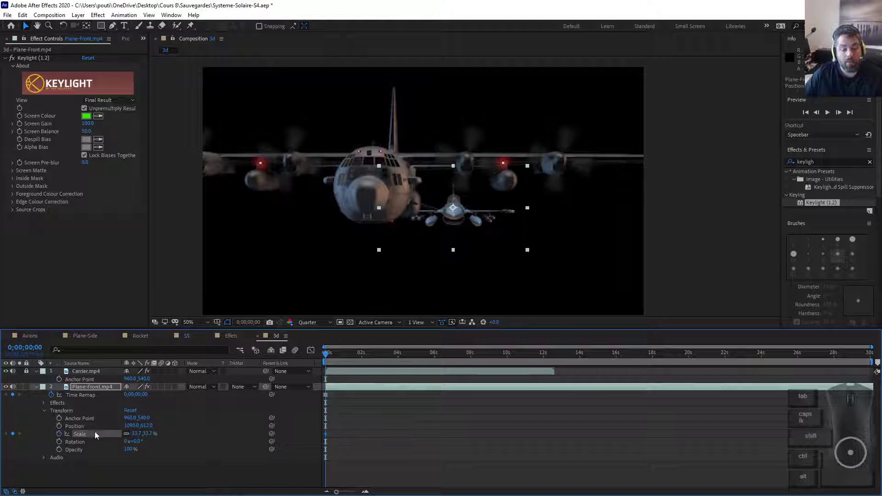
click(59, 426)
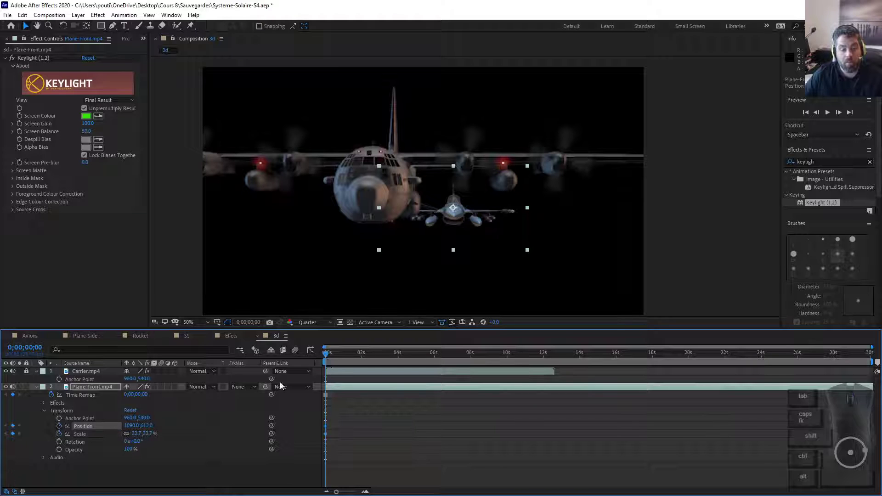
At 0;00;12;11, enlarge the Plane-Front.mp4 jet to about 73.7% and move it to about 1290, 698, then scrub back to review.
drag(344, 351, 550, 352)
drag(528, 252, 615, 309)
drag(529, 287, 574, 311)
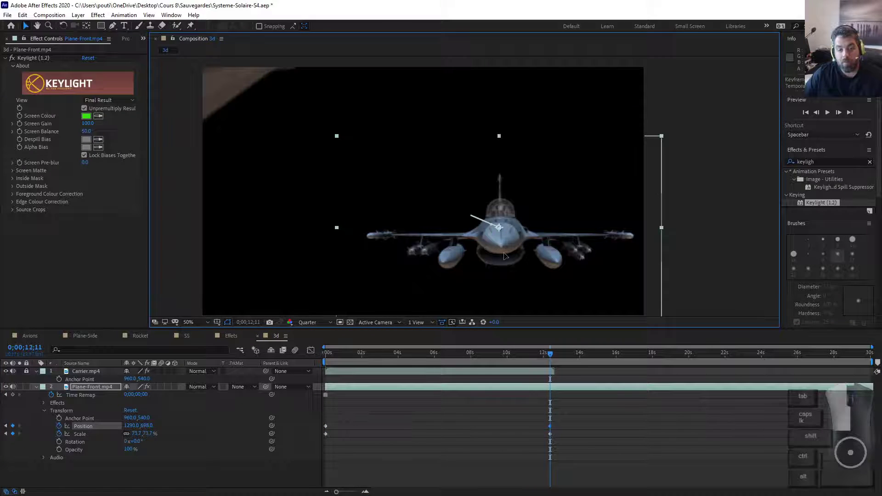
drag(551, 354, 288, 353)
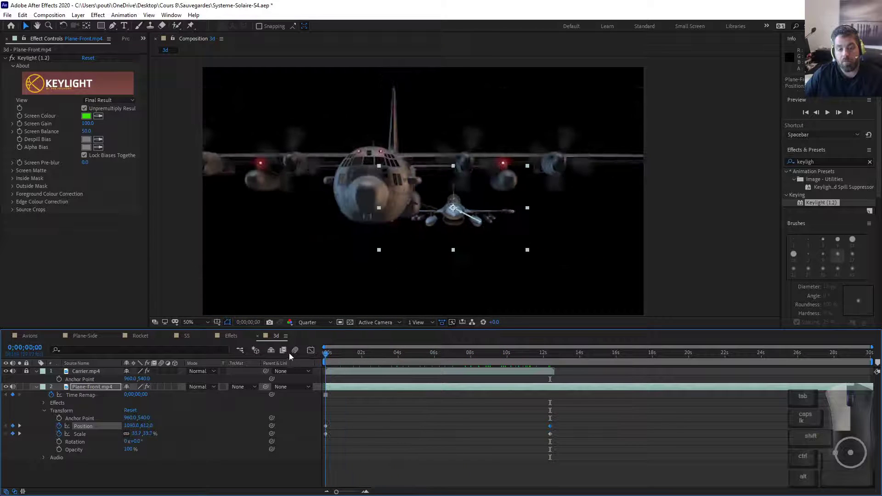
Undo the Plane-Front.mp4 position and scale changes made at 0;00;12;11 and return to the first frame.
key(ctrl+z)
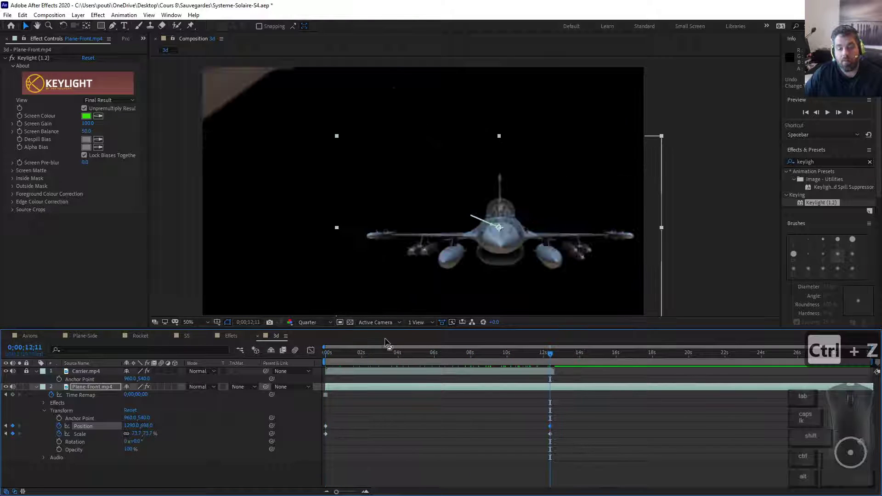
key(ctrl+z)
key(ctrl+z)
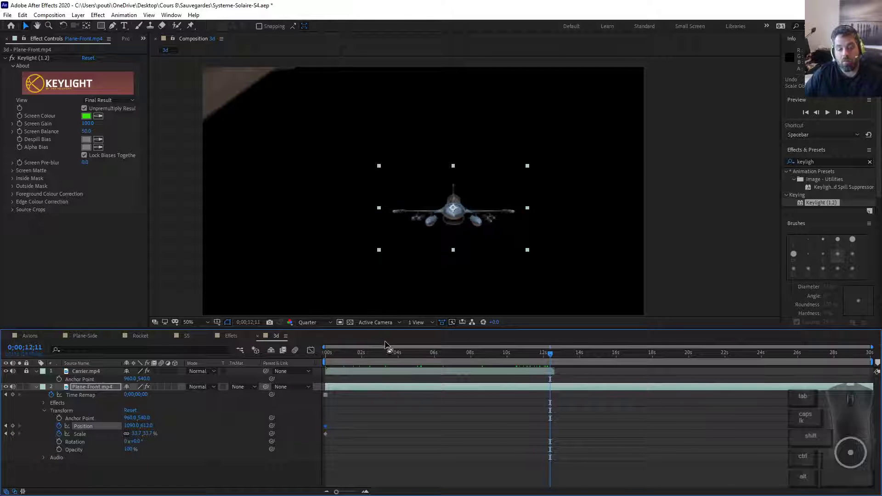
key(Home)
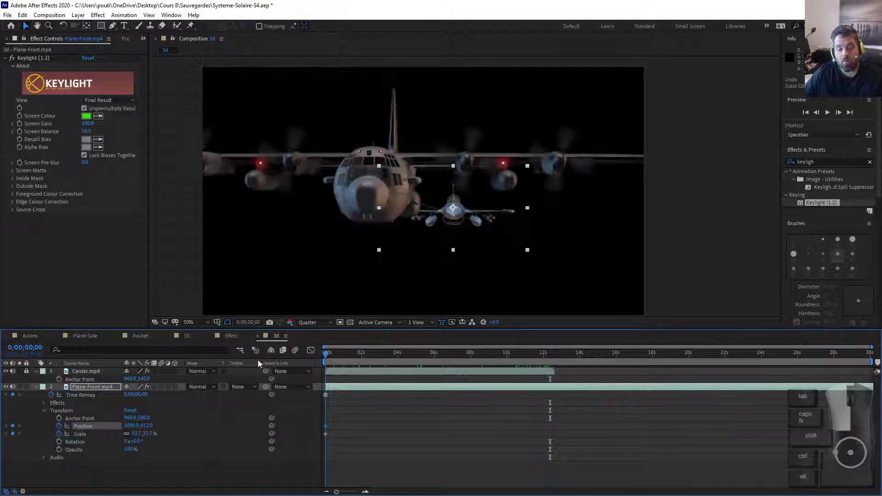
Switch to the PowerPoint slide to check the 3D animation instructions, and return to After Effects.
key(alt+Tab)
key(alt+Tab)
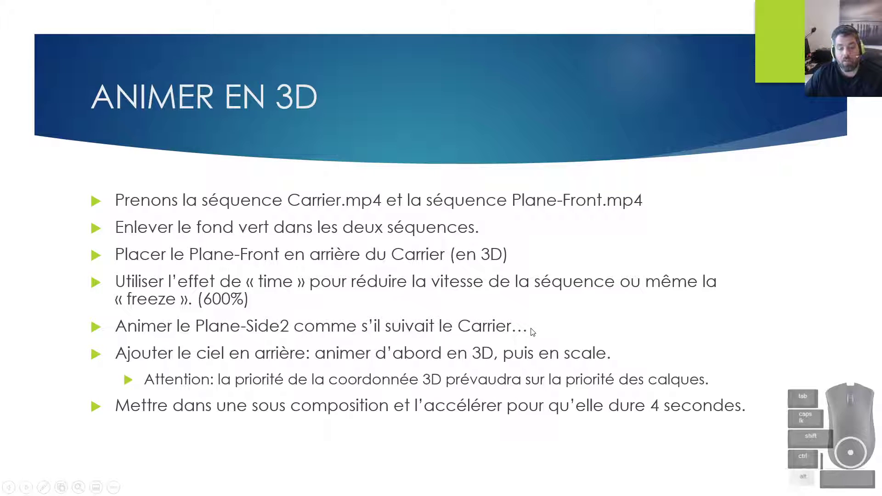
key(alt+Tab)
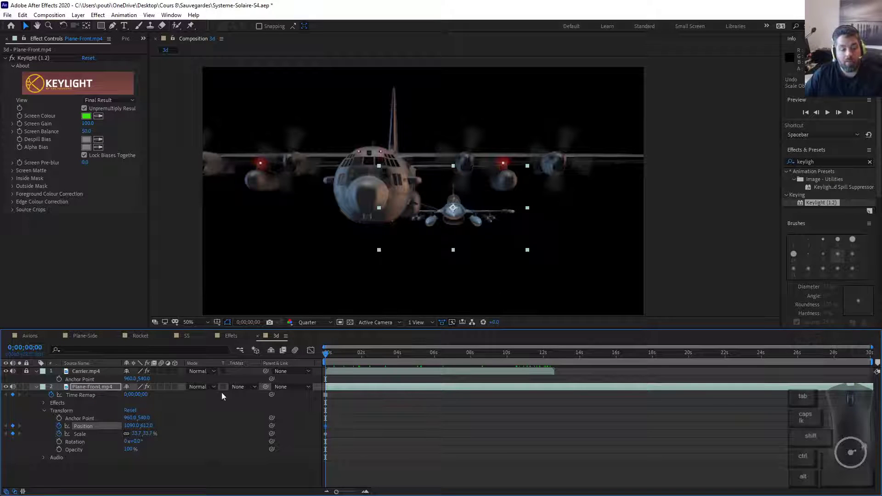
Turn off Position and Scale keyframing on Plane-Front.mp4 and make it a 3D layer.
click(59, 426)
click(59, 434)
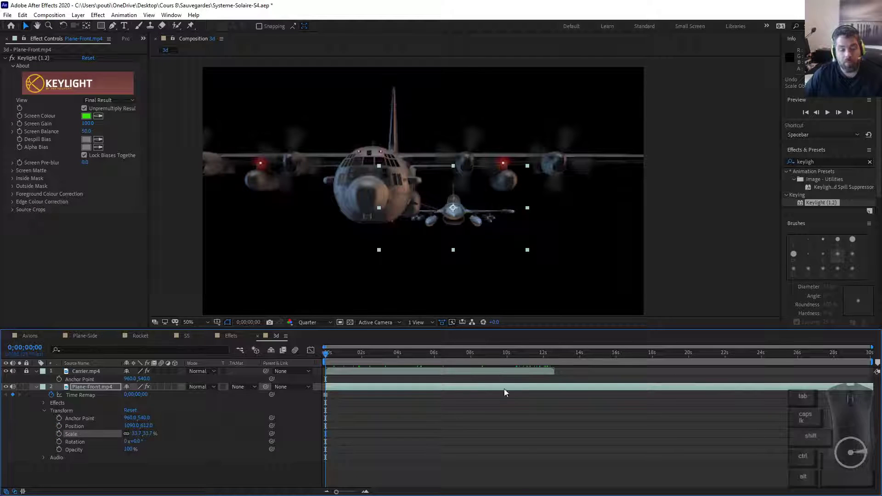
click(175, 388)
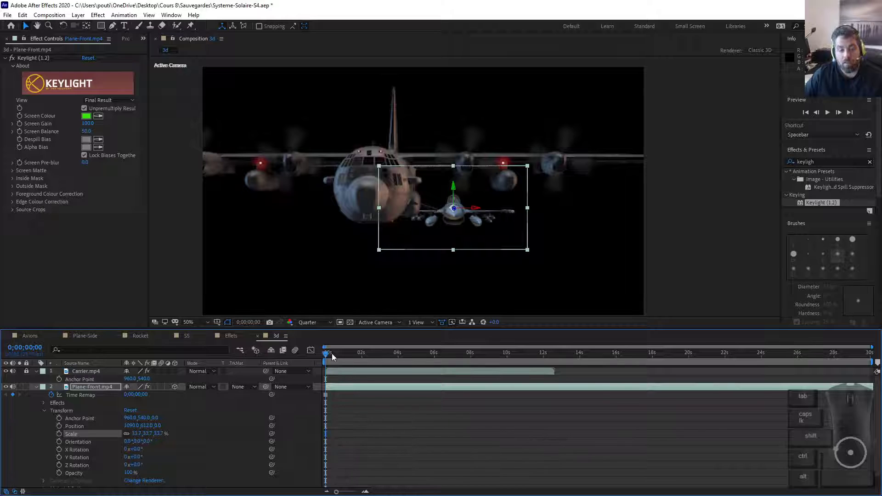
drag(352, 354, 247, 376)
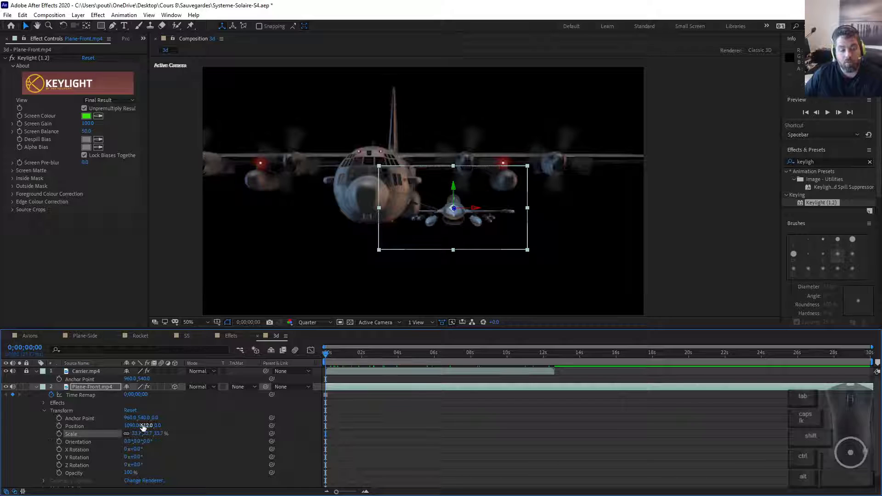
Separate the Plane-Front.mp4 Position property into individual X, Y and Z dimensions.
click(72, 427)
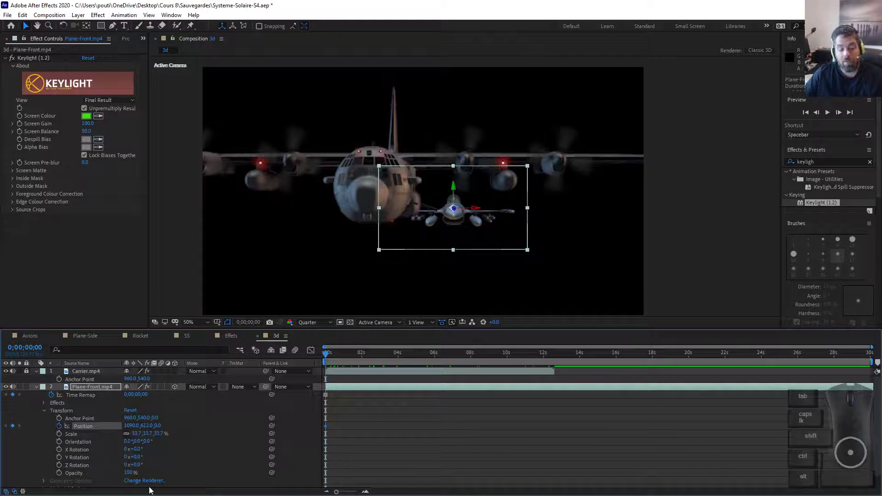
key(ctrl+z)
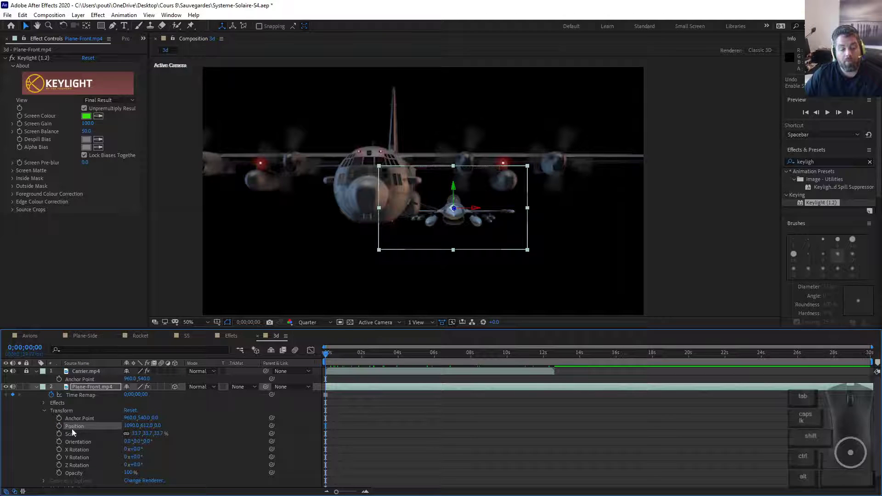
right_click(72, 429)
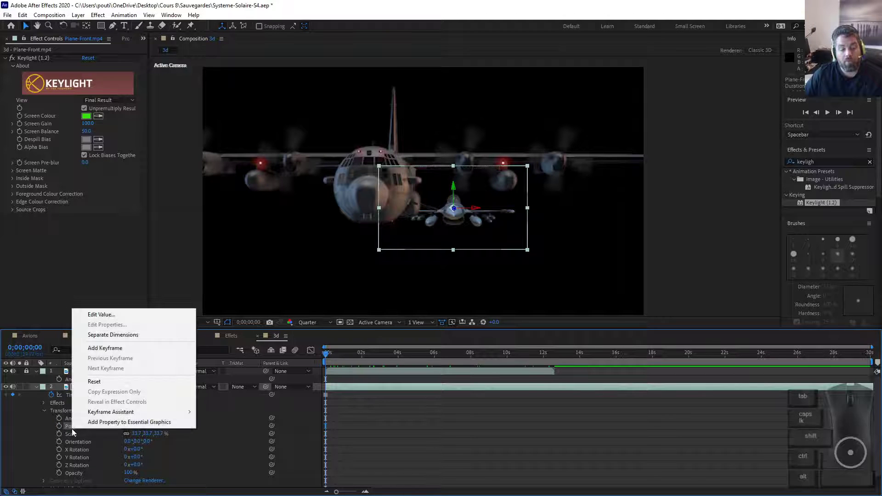
click(119, 335)
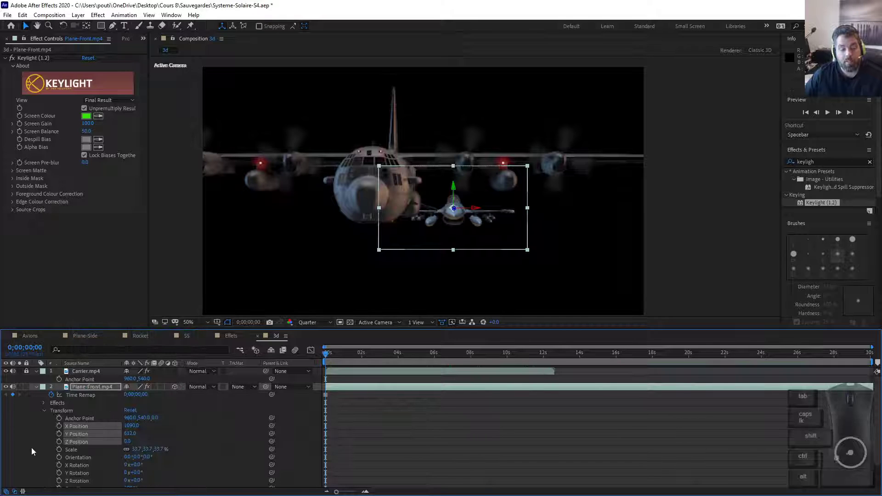
click(37, 457)
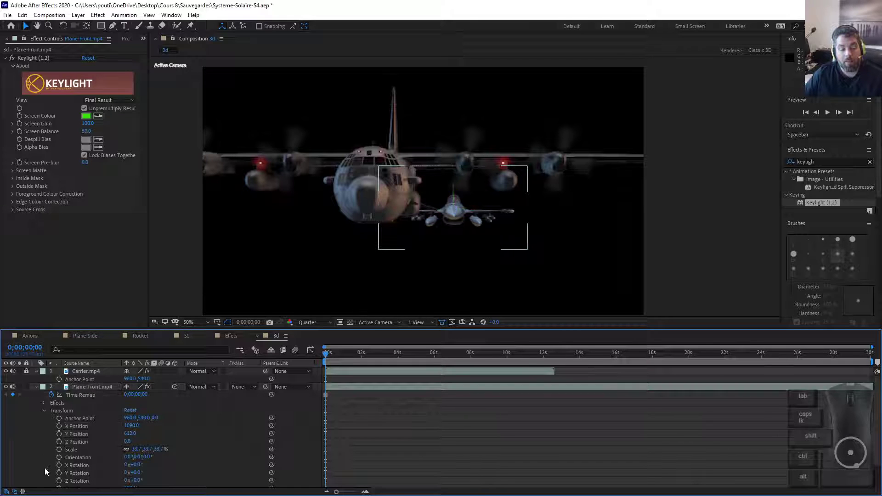
Keyframe the jet's Z Position at 0;00;00;00, and at 0;00;12;16 bring it toward the camera to about -1853.
click(59, 442)
drag(327, 353, 553, 353)
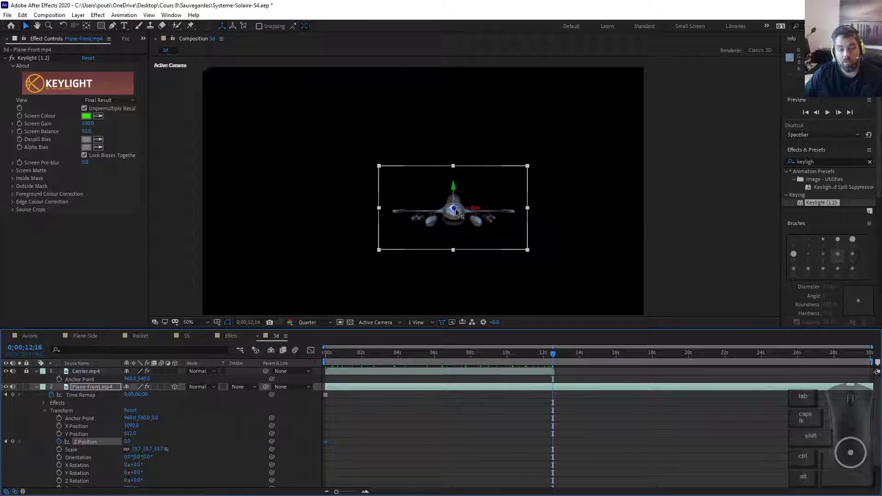
drag(457, 211, 530, 266)
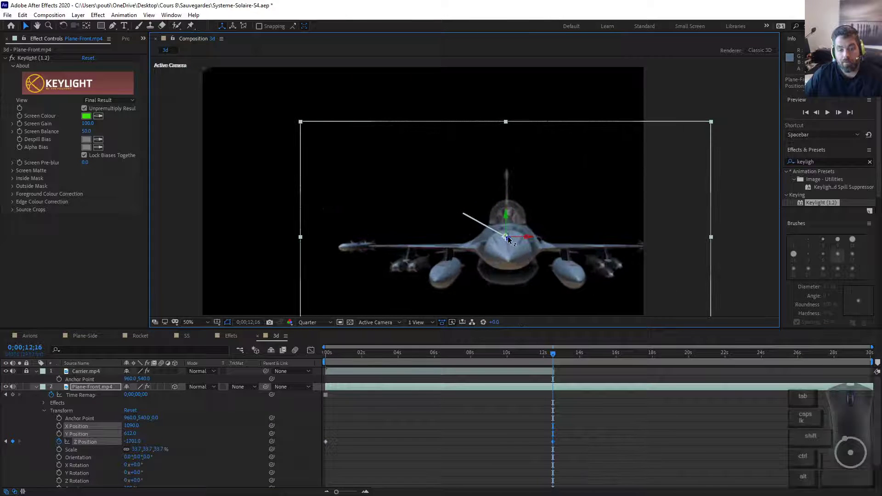
drag(508, 236, 539, 244)
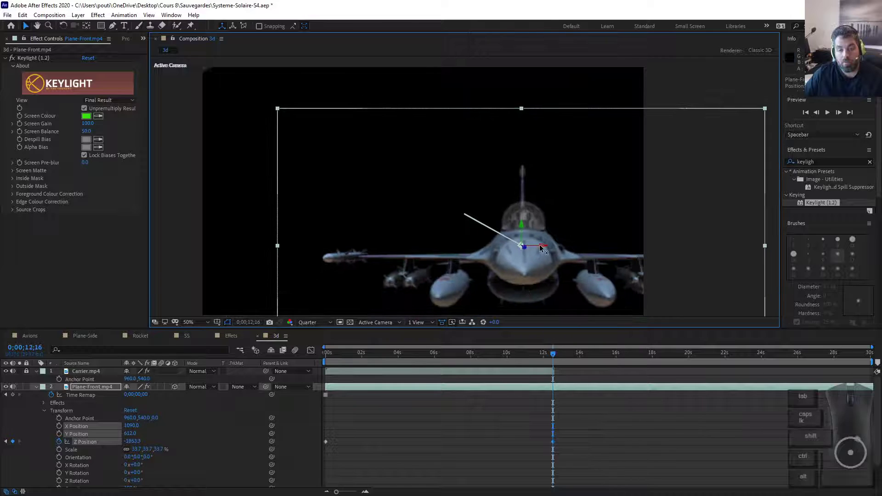
Enable X and Y Position keyframes on Plane-Front.mp4 at 0;00;12;16 and shift the jet horizontally to X 996.
click(59, 426)
click(59, 434)
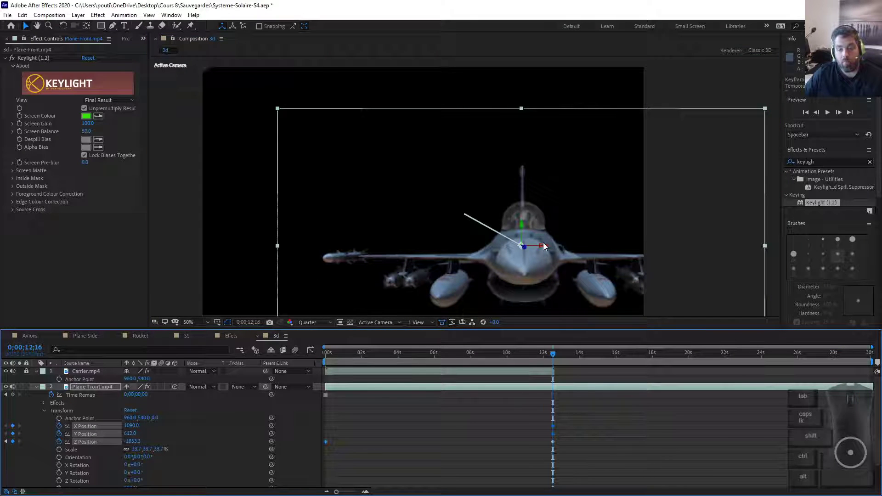
drag(544, 248, 470, 247)
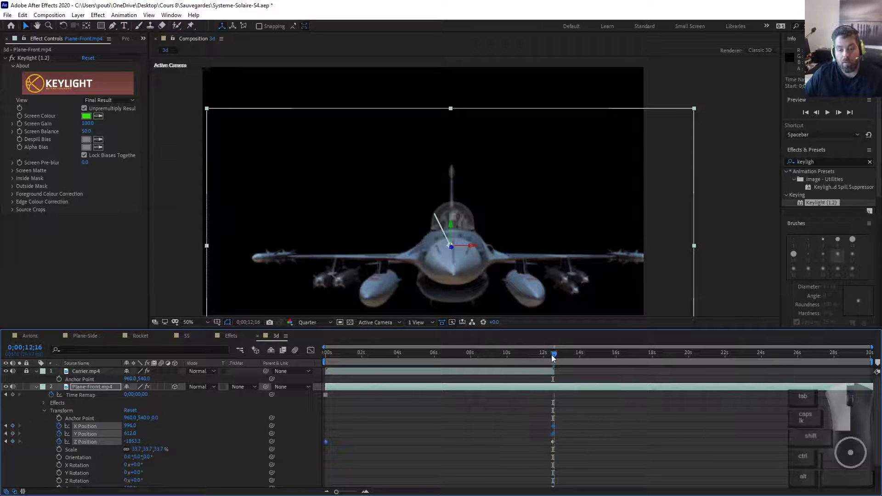
Try shifting the jet along its X axis to about 1062 at 0;00;12;29, and undo the move.
mouse_move(553, 354)
mouse_down()
mouse_move(288, 357)
mouse_move(558, 354)
mouse_up()
drag(450, 353, 561, 355)
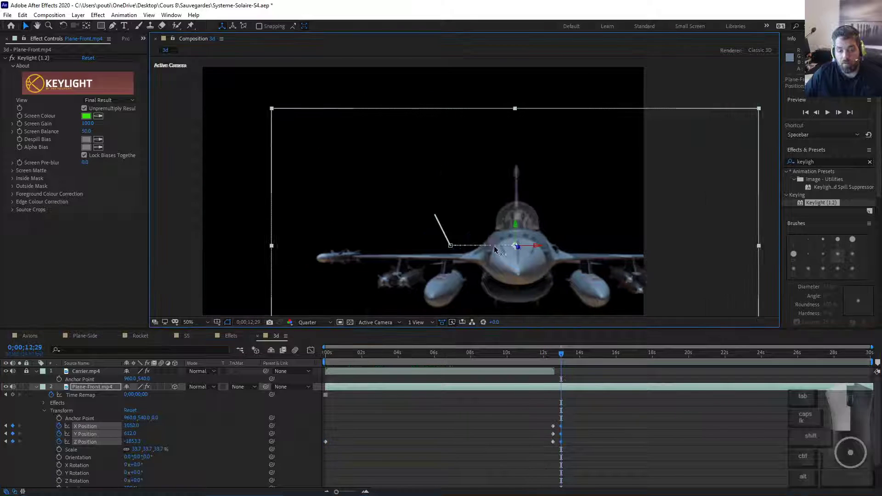
drag(494, 247, 485, 246)
key(ctrl+z)
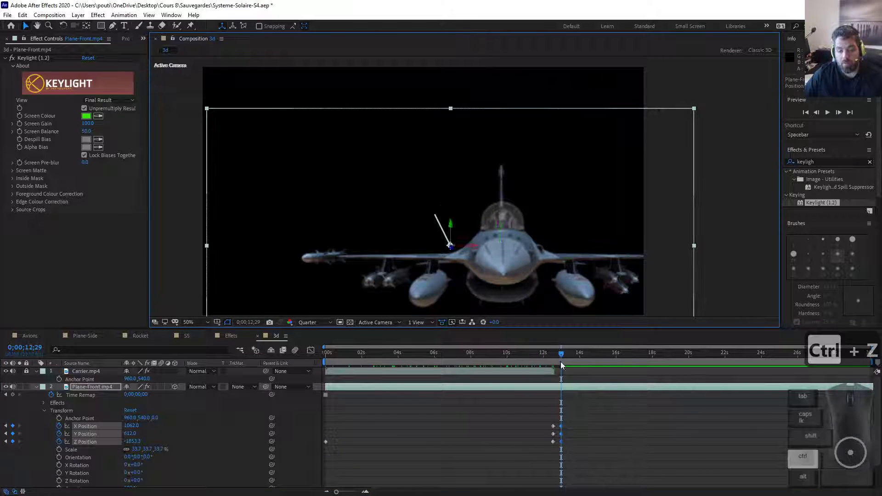
Shift the jet along its X axis to about 1108 at 0;00;12;16 and preview the animation from the start.
drag(561, 355, 550, 358)
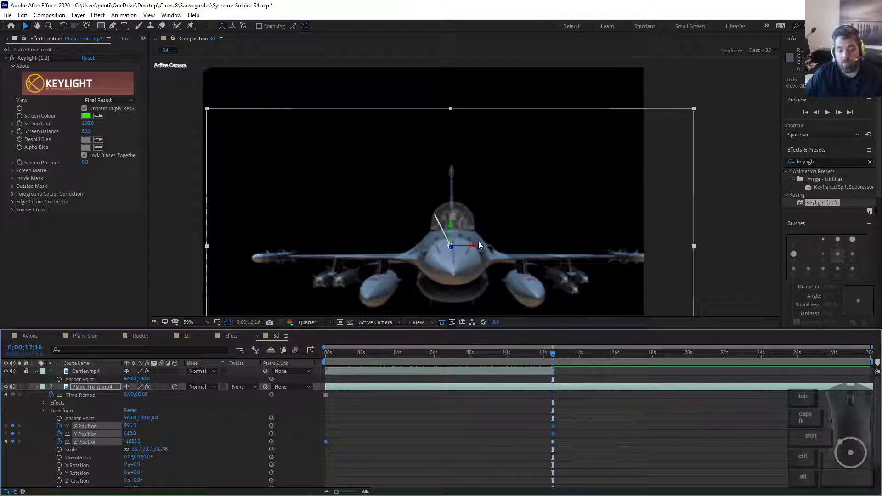
drag(475, 247, 559, 248)
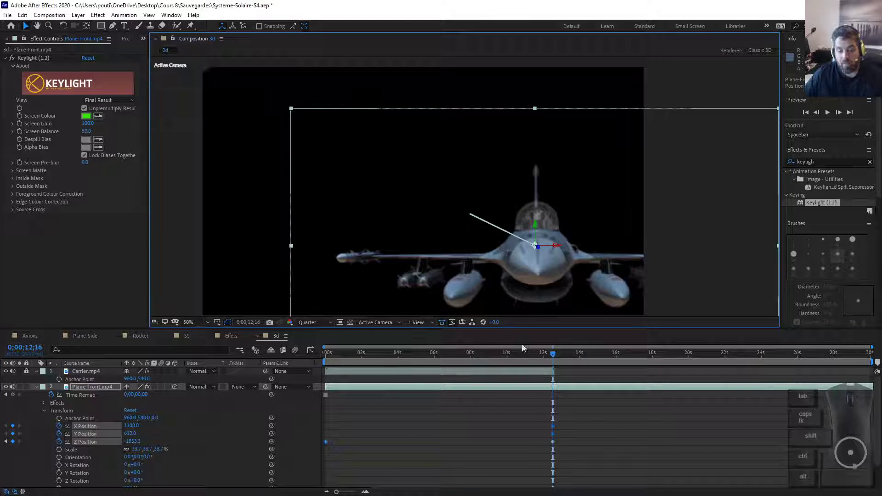
drag(553, 356, 317, 352)
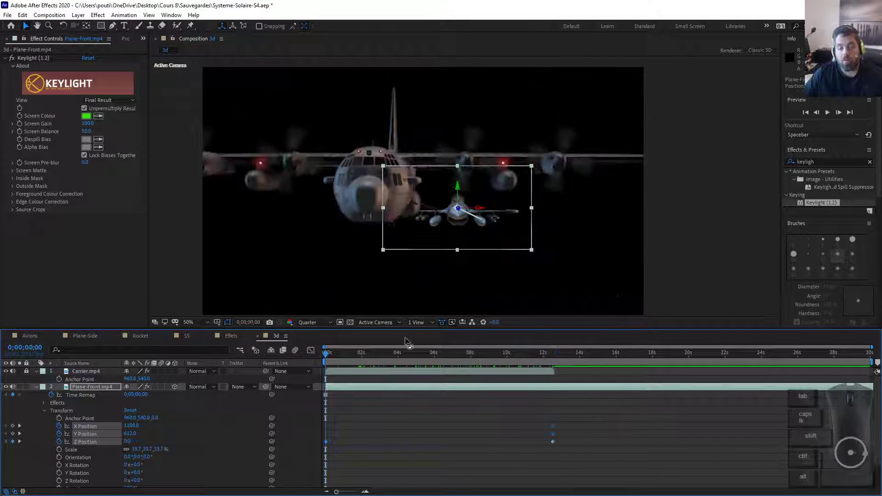
key(space)
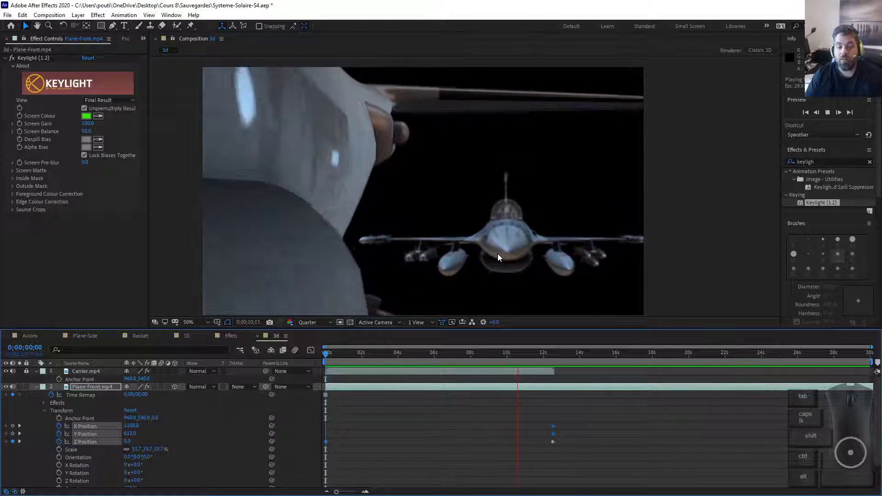
key(KP_0)
key(KP_0)
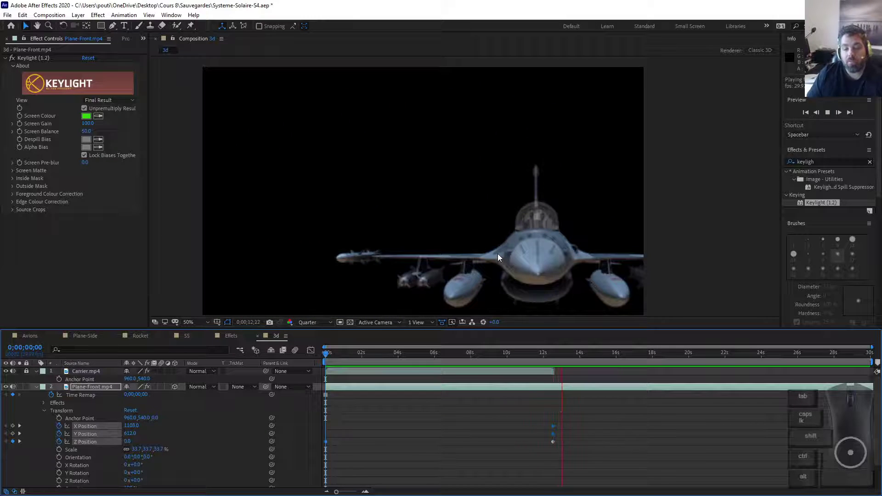
key(space)
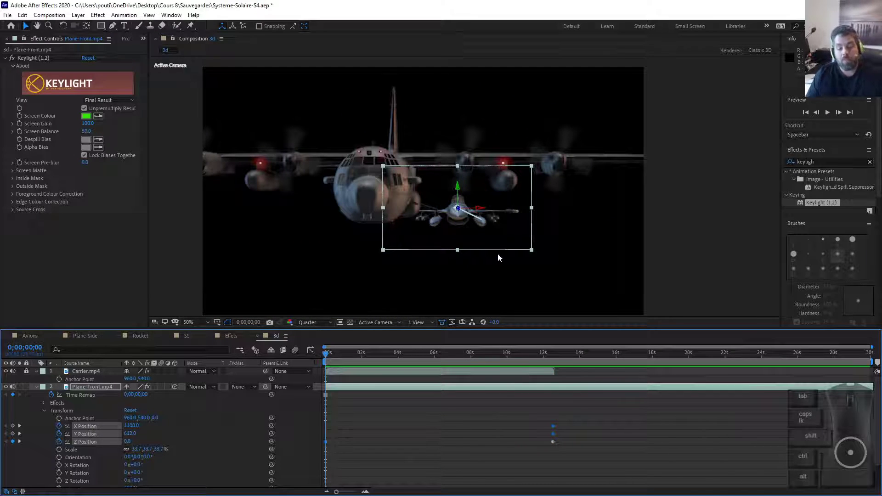
Switch to the presentation to reread the 3D animation instructions, and return to After Effects.
key(alt)
key(alt+Tab)
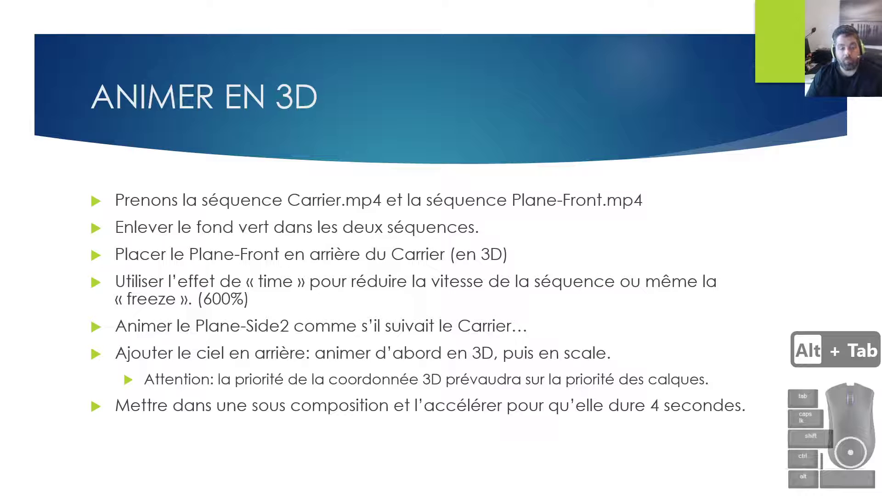
key(alt+Tab)
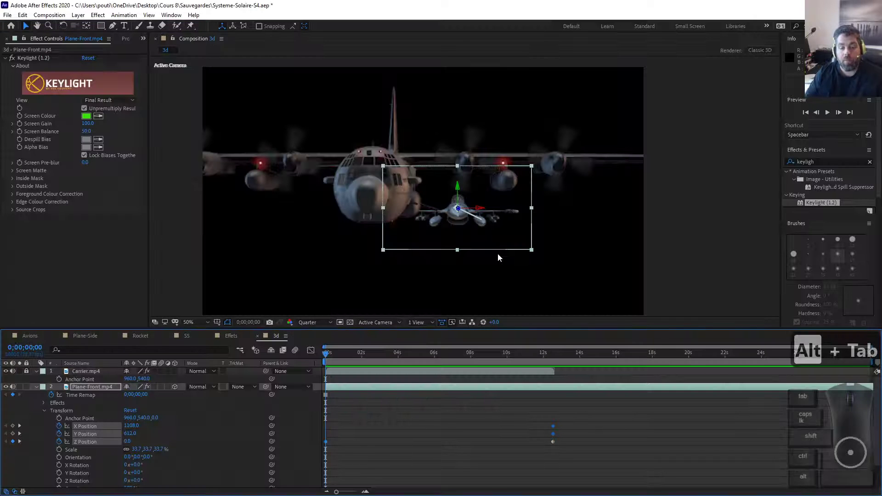
Set the Time Stretch factor of Plane-Front.mp4 to 100, holding the layer in-point.
right_click(416, 385)
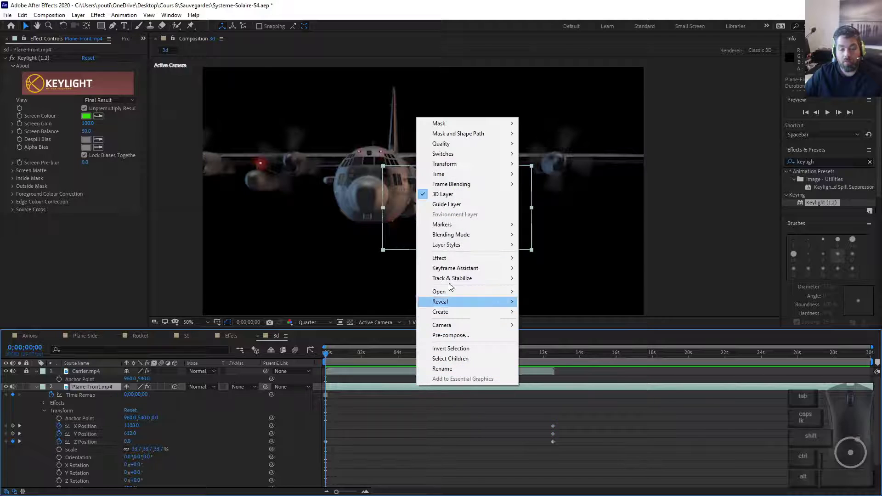
mouse_move(437, 179)
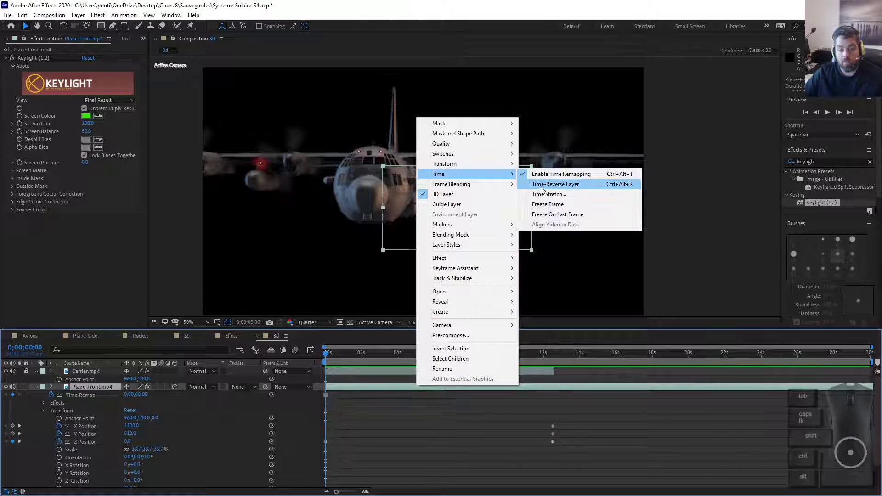
click(554, 194)
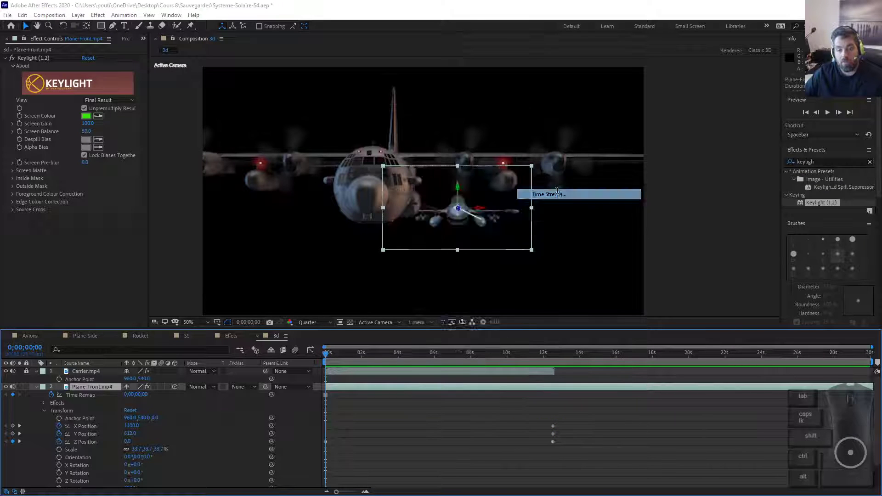
text(0)
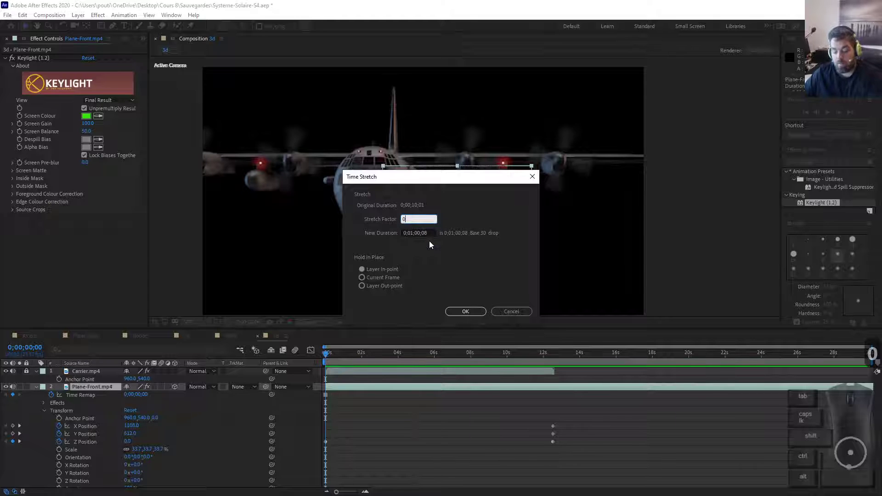
key(BackSpace)
text(100)
click(467, 312)
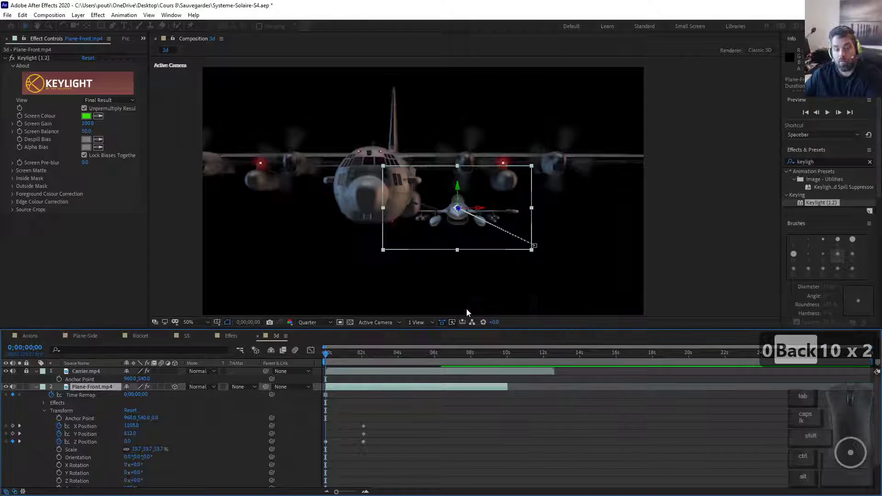
Apply Freeze Frame to Plane-Front.mp4 at 0;00;00;00.
right_click(420, 388)
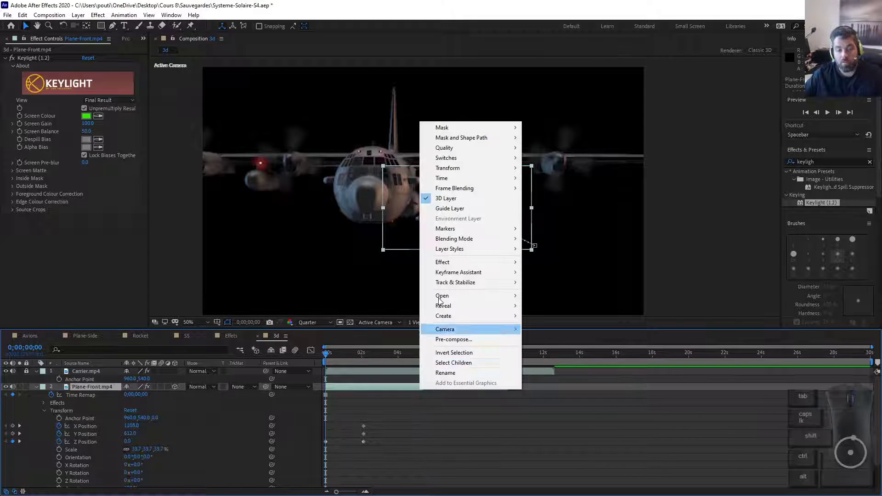
mouse_move(460, 178)
click(568, 208)
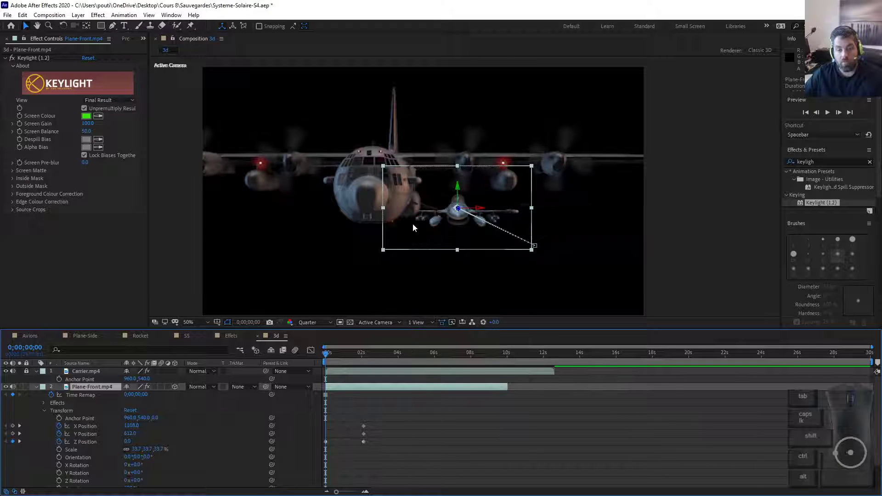
Collapse the Transform properties of Plane-Front.mp4 and remove its Time Remap so the clip is no longer frozen.
click(44, 411)
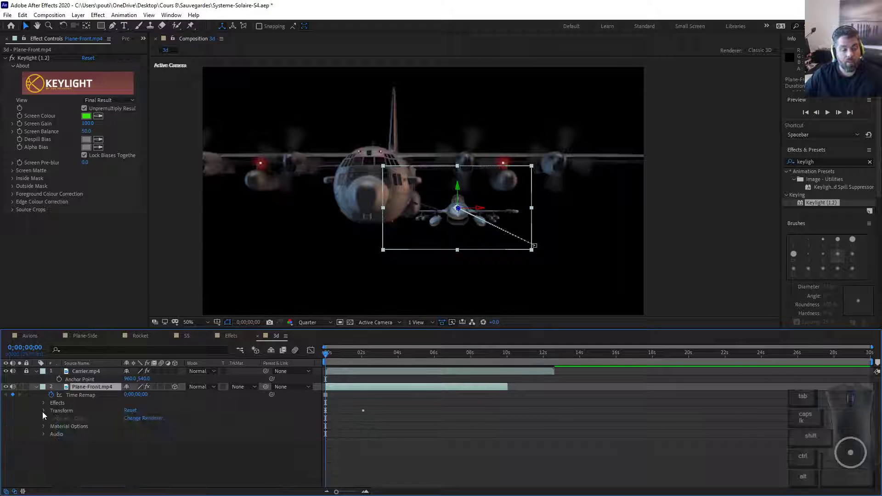
mouse_move(338, 353)
mouse_down()
mouse_move(372, 354)
mouse_move(325, 354)
mouse_up()
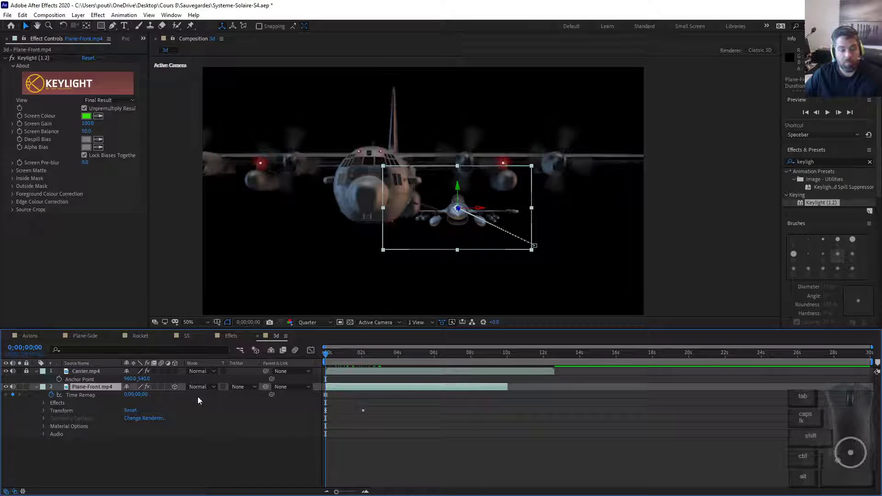
click(43, 404)
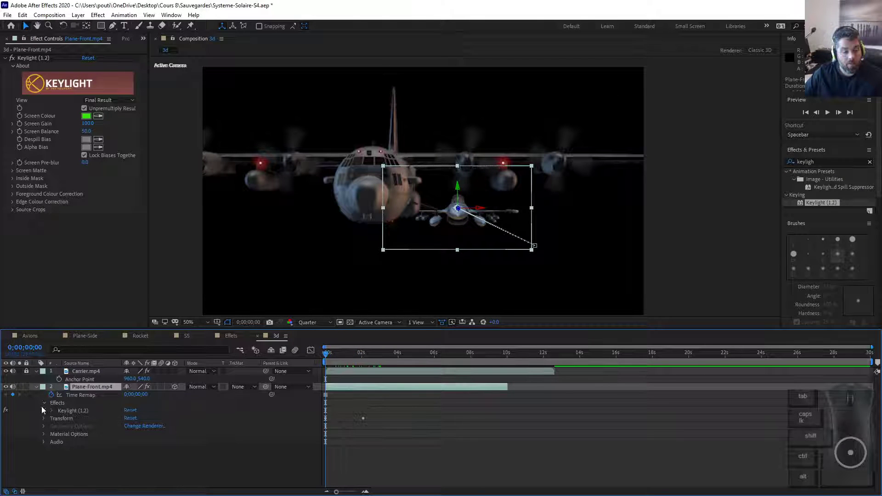
click(44, 403)
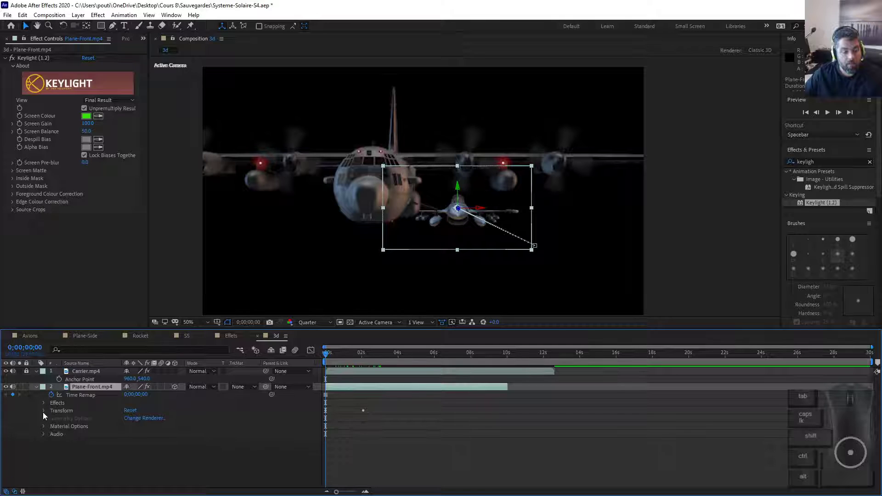
click(390, 390)
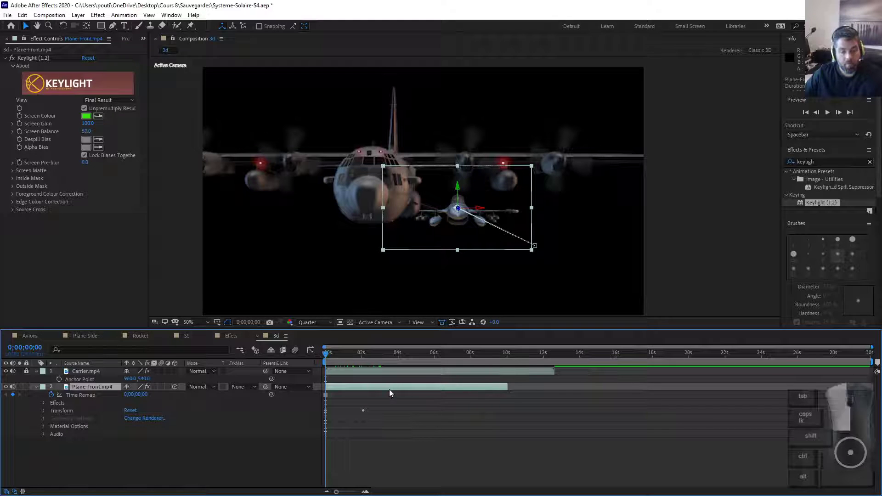
click(325, 395)
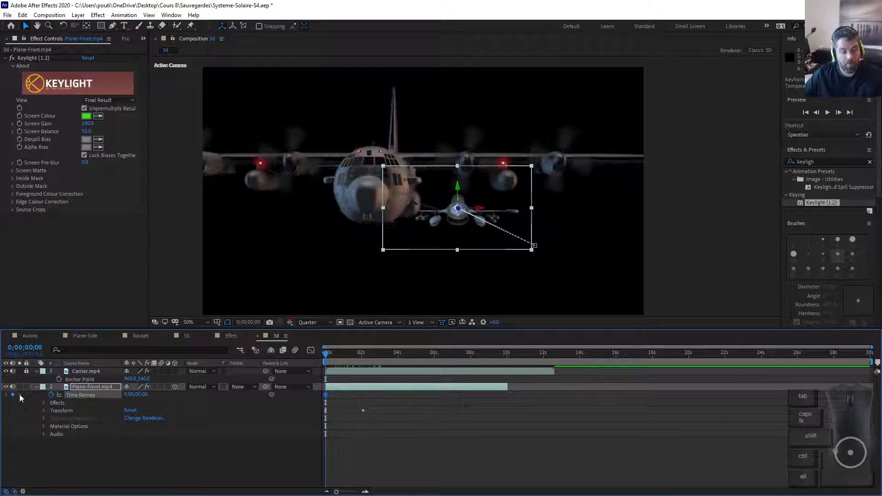
click(51, 395)
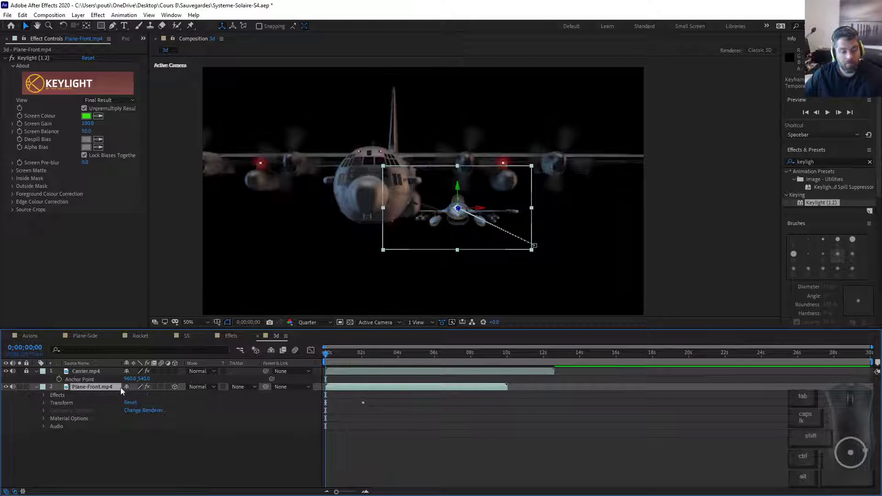
Scrub and play the opening seconds of the timeline to check the unfrozen jet against the Carrier.
drag(345, 362, 447, 379)
mouse_move(366, 372)
mouse_down()
mouse_move(301, 365)
mouse_move(365, 360)
mouse_move(285, 374)
mouse_move(362, 363)
mouse_up()
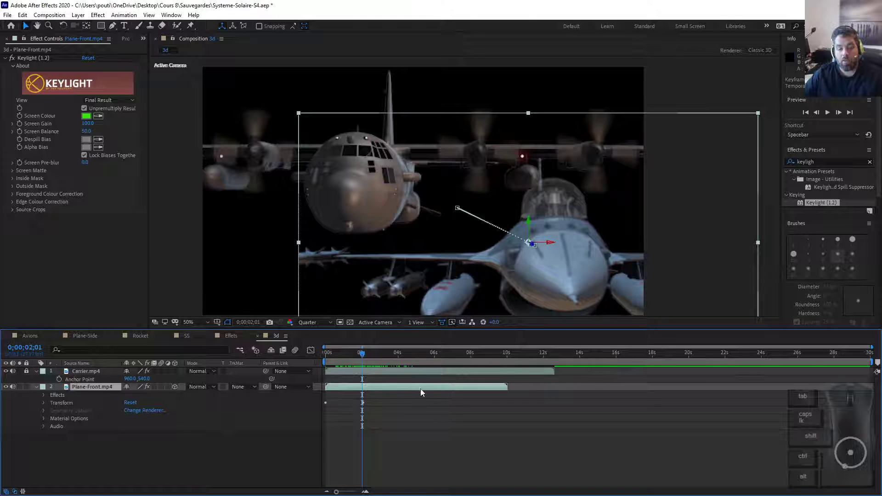
click(346, 371)
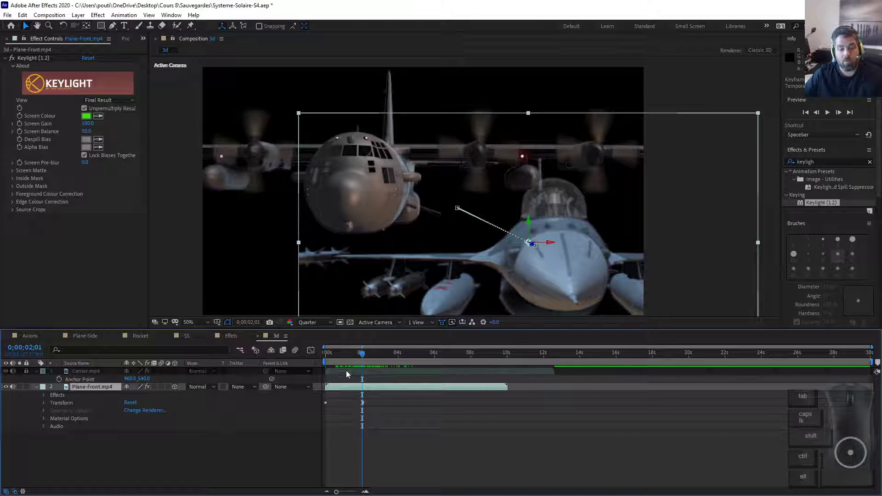
click(325, 363)
key(space)
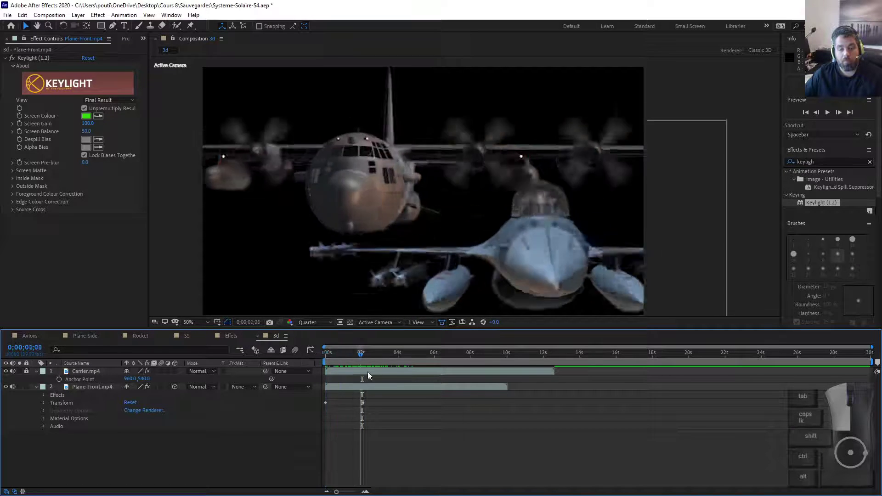
Push the jet farther back along its Z axis at 0;00;00;00 so it starts smaller behind the Carrier.
click(83, 386)
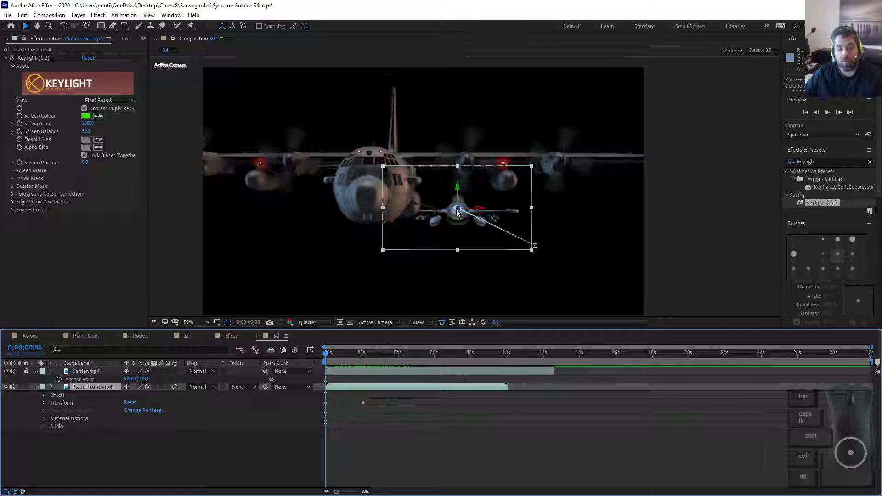
key(ctrl+z)
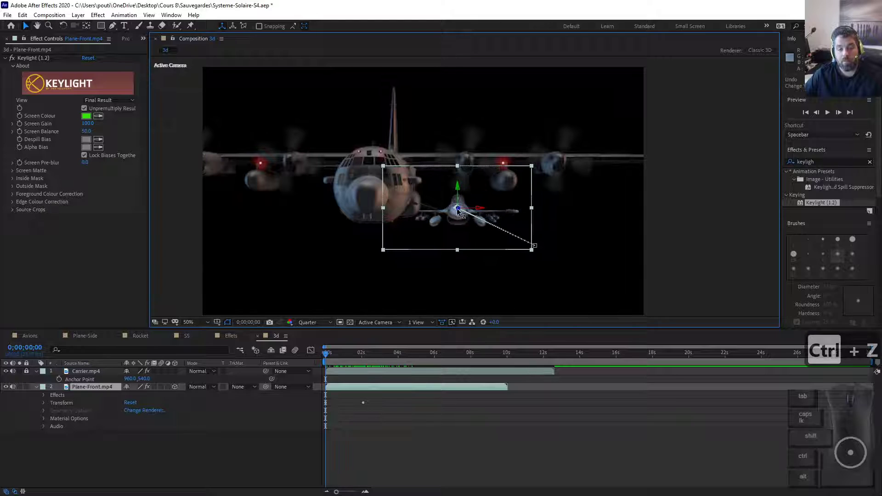
drag(458, 210, 396, 243)
drag(448, 205, 239, 216)
mouse_move(339, 362)
mouse_down()
mouse_move(355, 364)
mouse_move(327, 363)
mouse_up()
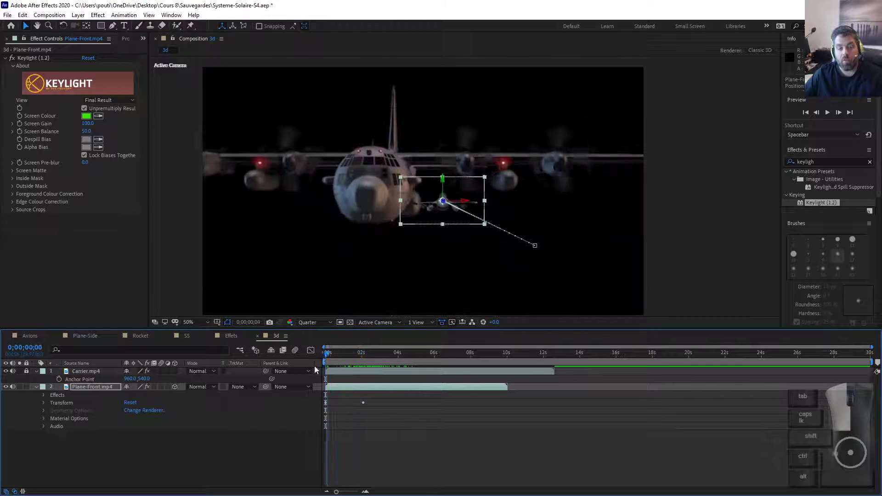
click(349, 371)
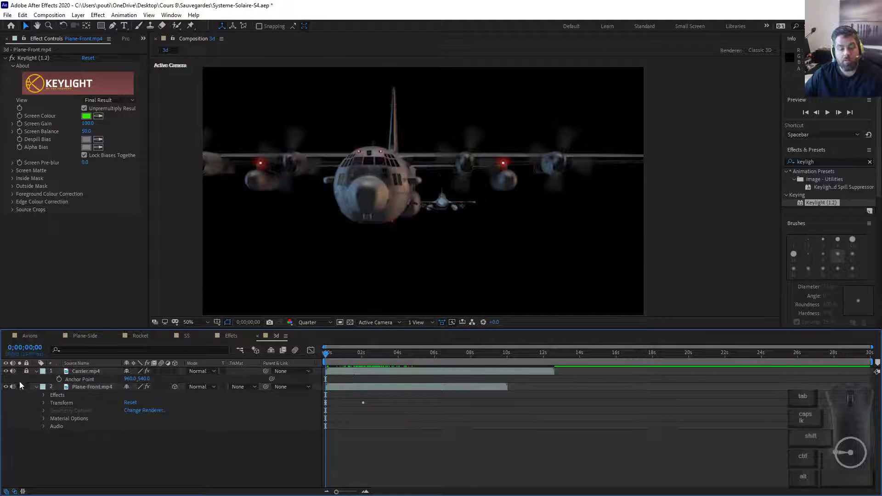
Set the Time Stretch factor of Carrier.mp4 to 50, holding the layer in-point.
right_click(366, 371)
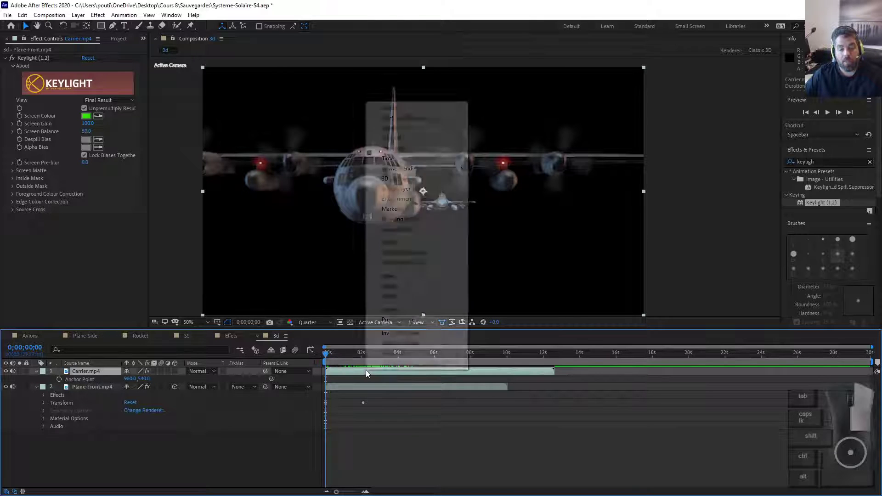
mouse_move(398, 158)
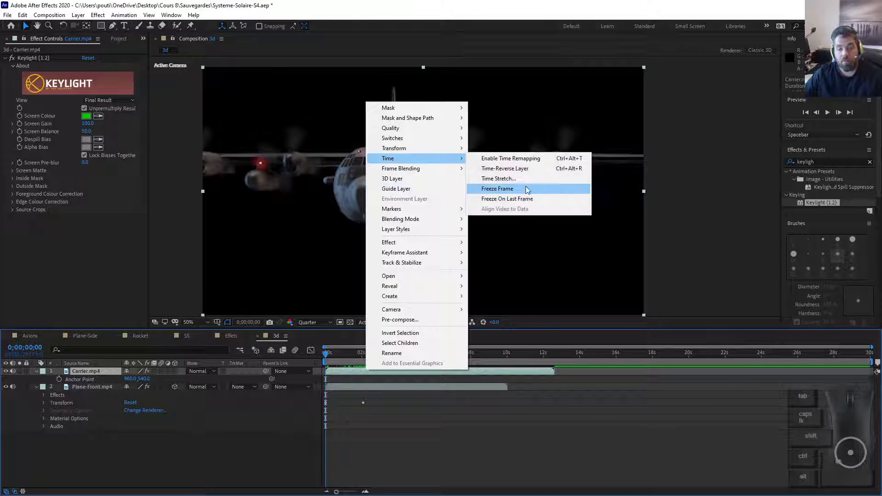
click(495, 183)
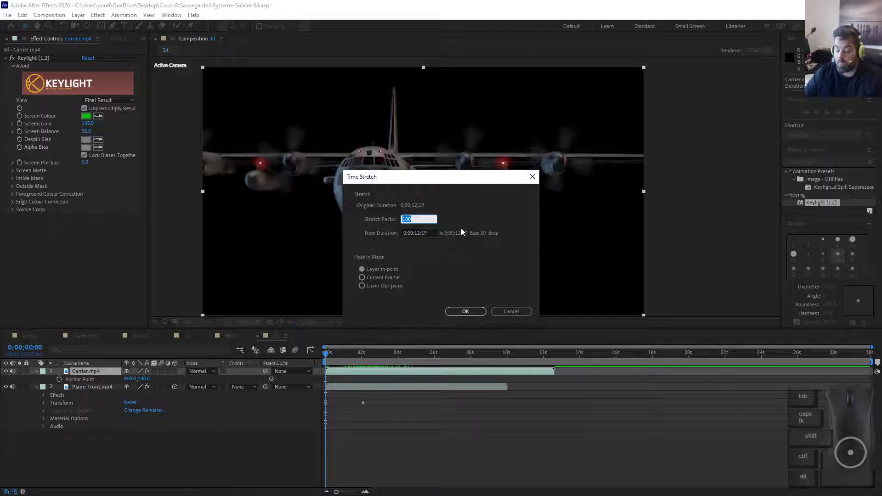
text(50)
key(Return)
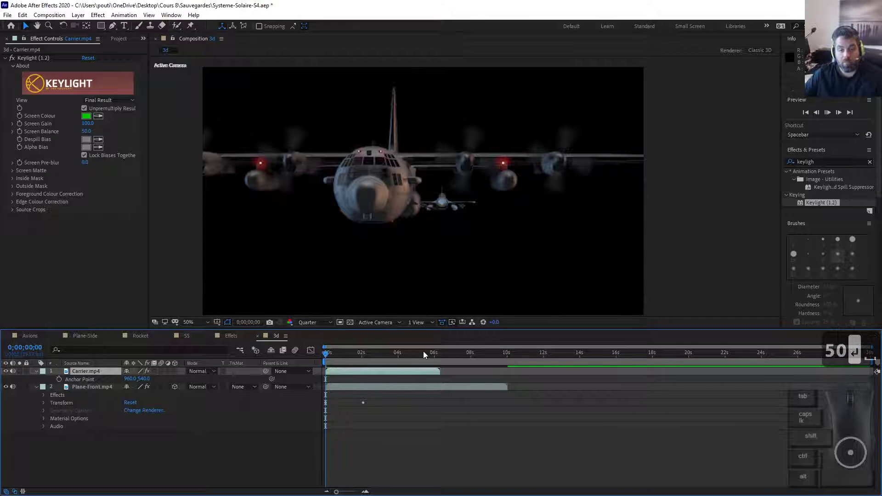
Play the composition from the start and inspect the two planes at 0;00;01;10.
key(space)
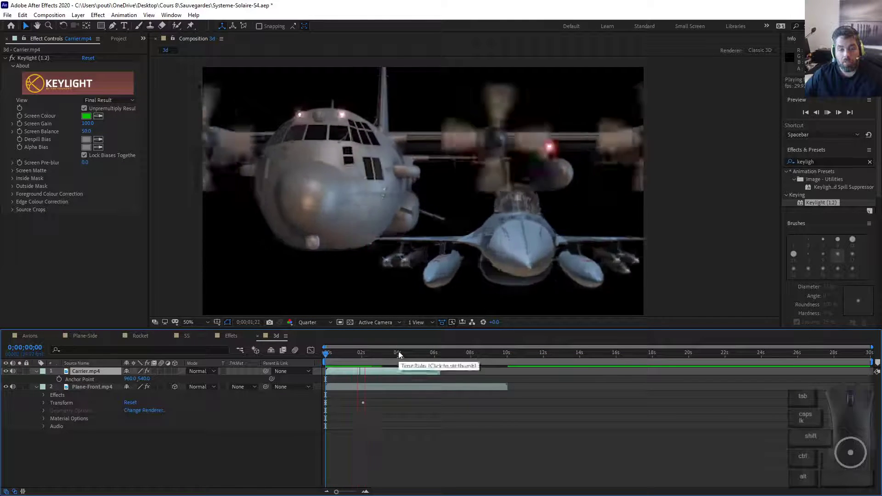
key(space)
click(349, 353)
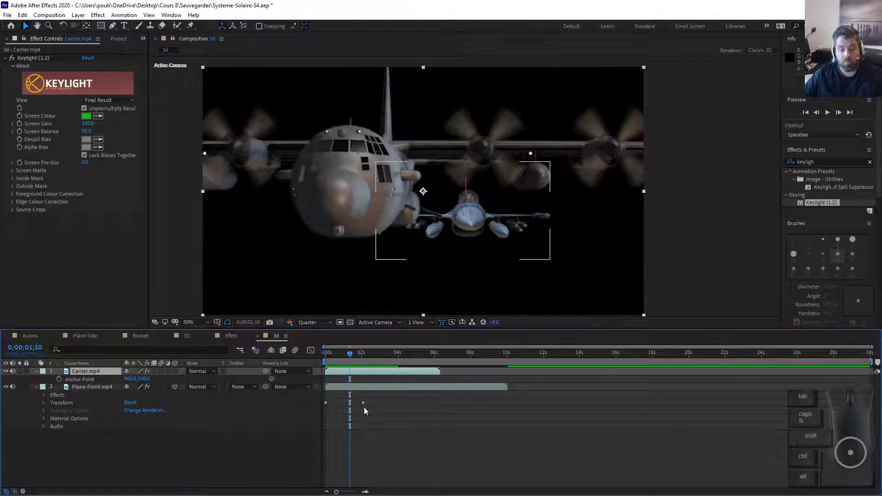
click(363, 388)
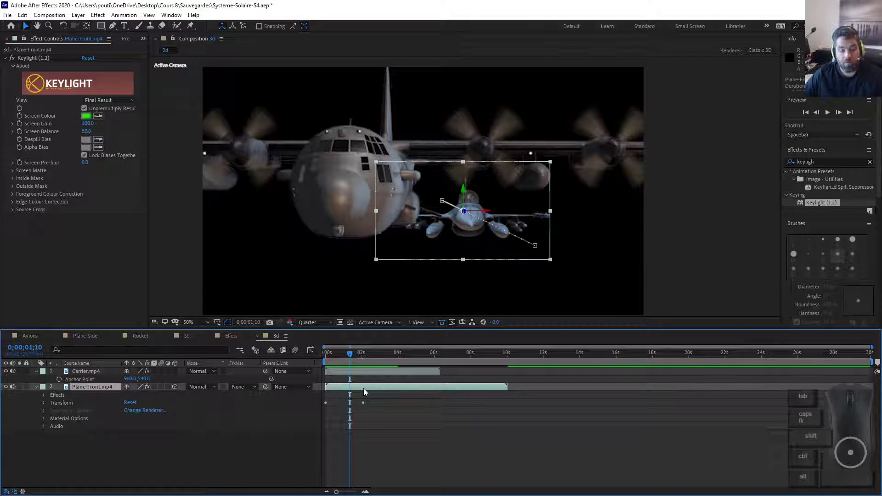
drag(363, 403, 416, 406)
click(389, 387)
right_click(390, 387)
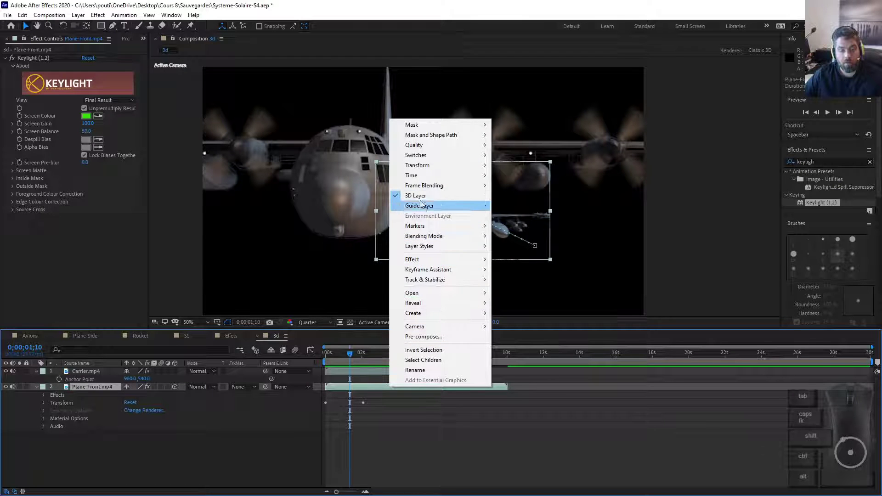
mouse_move(441, 175)
click(523, 195)
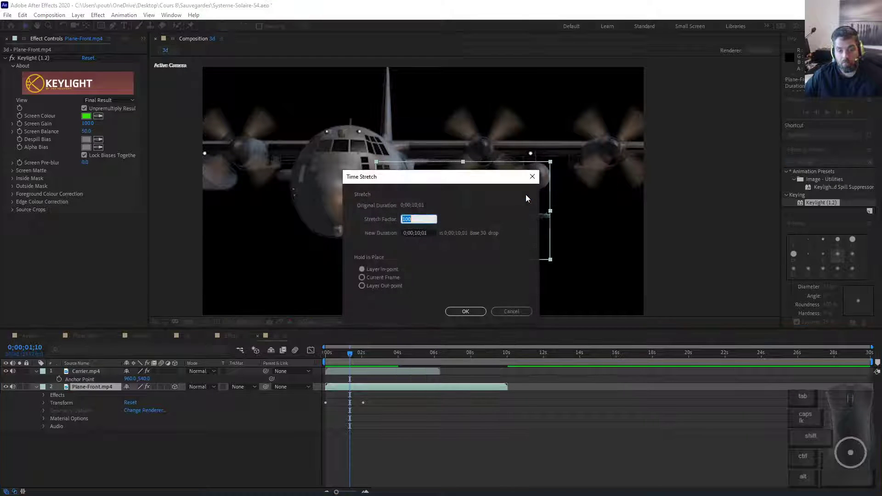
click(511, 311)
Show the composition in 4 Views at 0;00;00;00, with the jet's whole motion path visible in the Top and Right views.
mouse_move(327, 384)
mouse_down()
mouse_move(392, 384)
mouse_move(289, 383)
mouse_move(357, 393)
mouse_move(322, 392)
mouse_up()
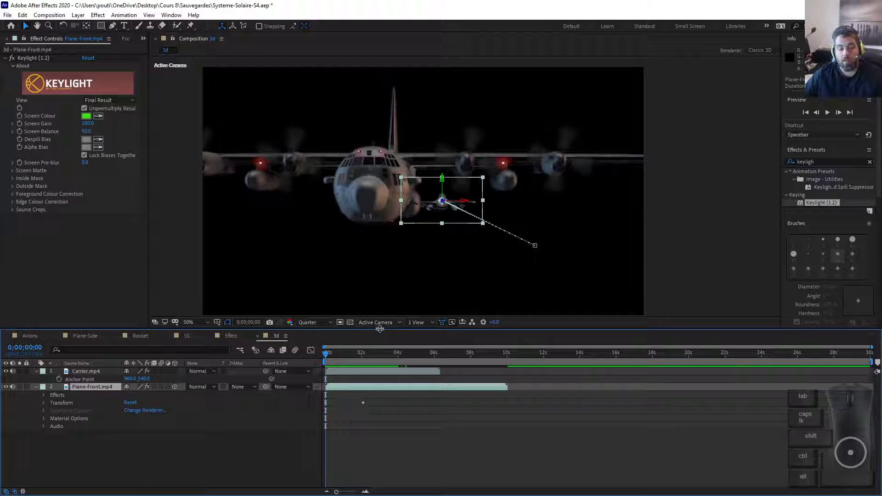
click(428, 325)
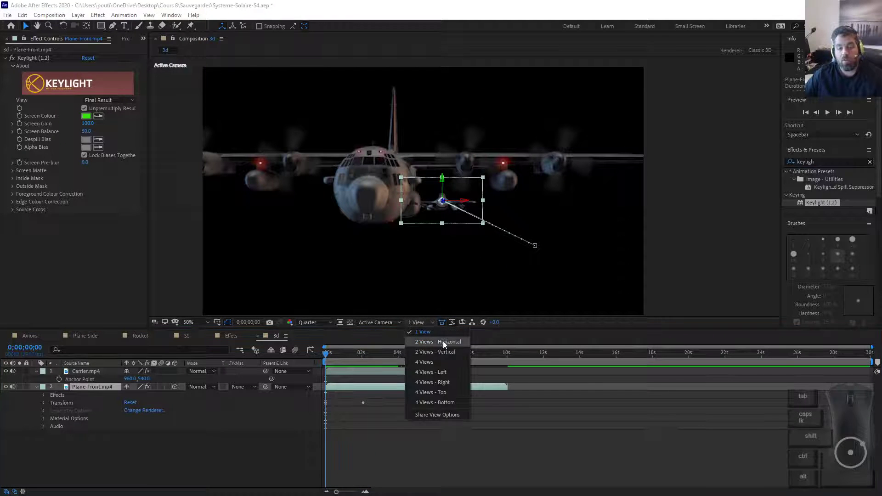
click(435, 363)
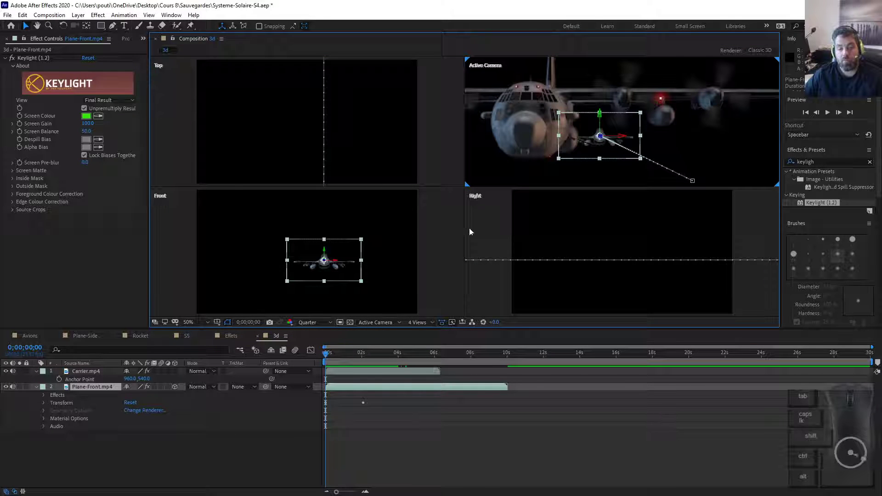
scroll(249, 108, down, 3)
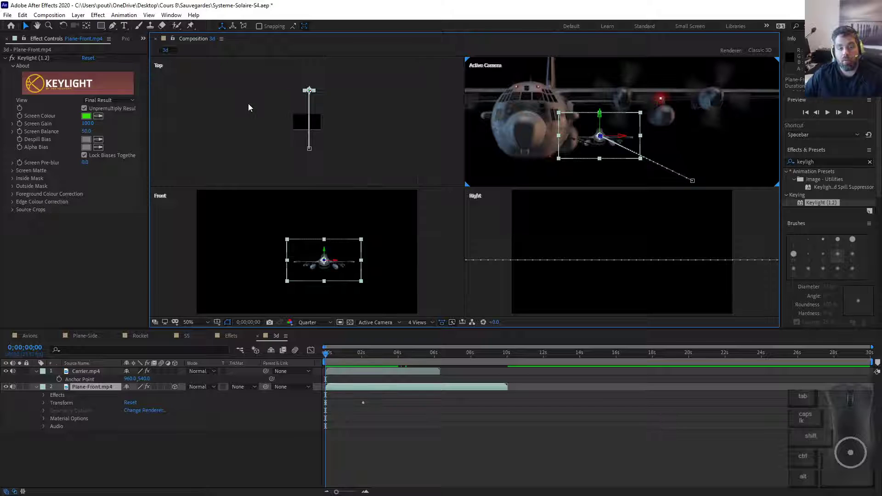
scroll(296, 256, up, 1)
scroll(296, 256, down, 1)
scroll(581, 257, down, 2)
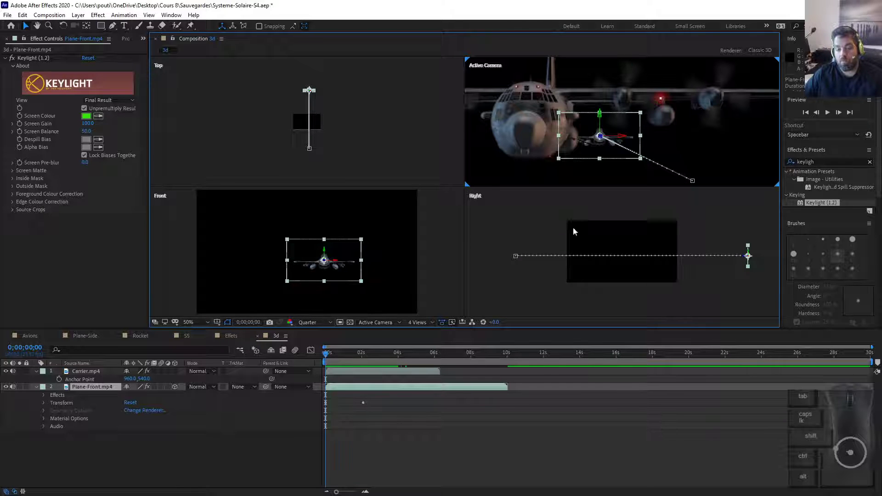
Move the jet back along its Z axis in the Top view at 0;00;02;03, to a Z Position of about 258.7.
drag(341, 355, 363, 363)
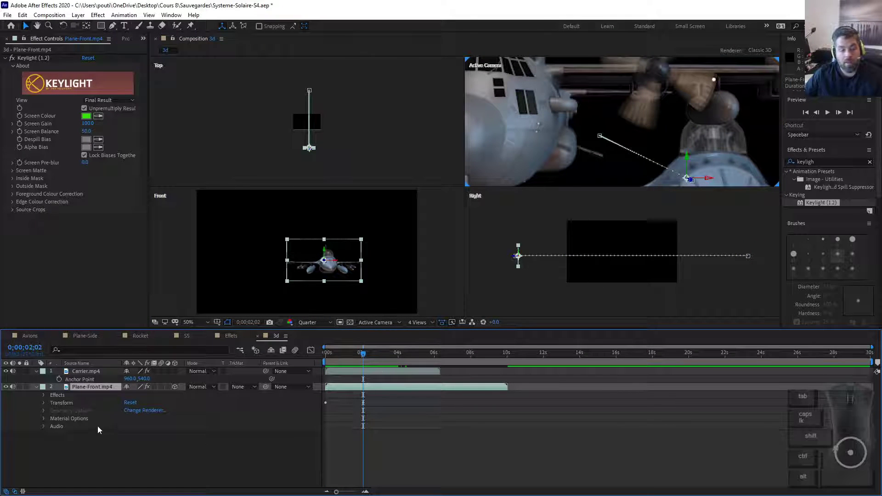
click(43, 403)
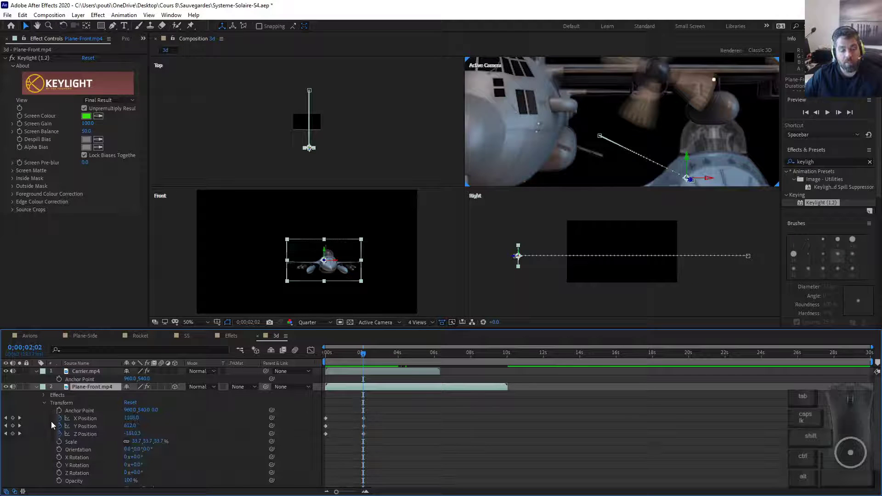
click(19, 422)
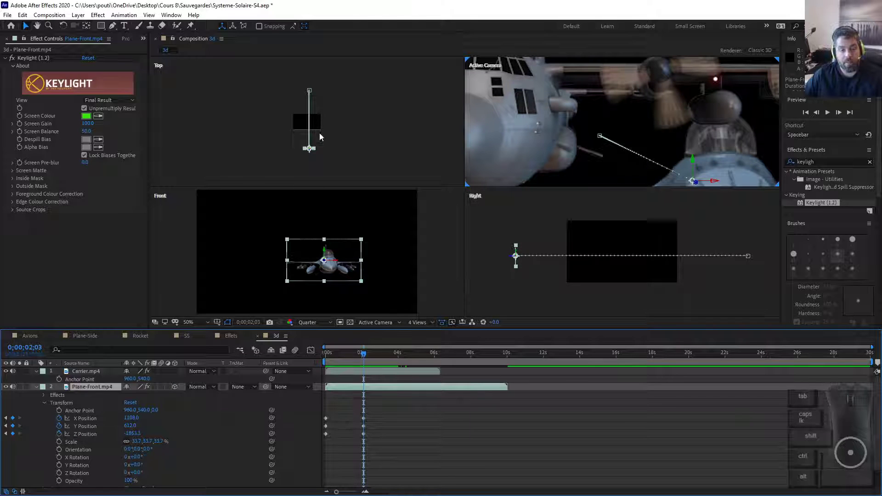
drag(321, 137, 278, 112)
scroll(288, 158, down, 2)
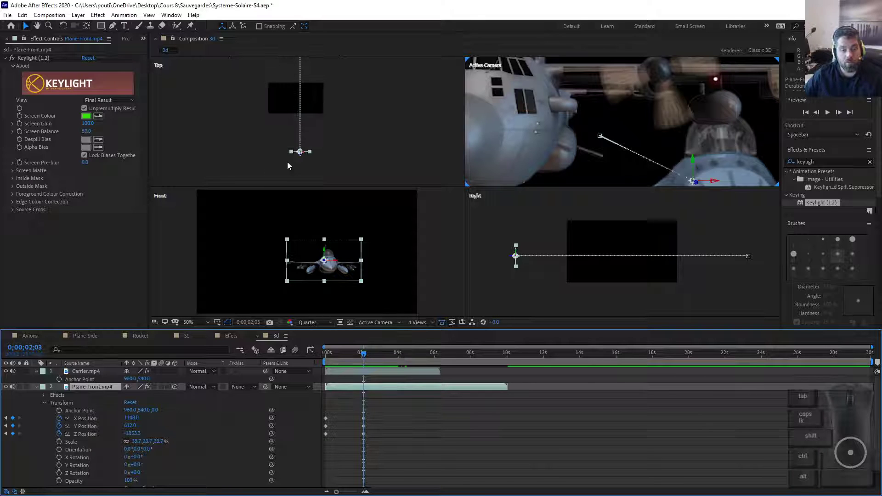
drag(301, 159, 311, 99)
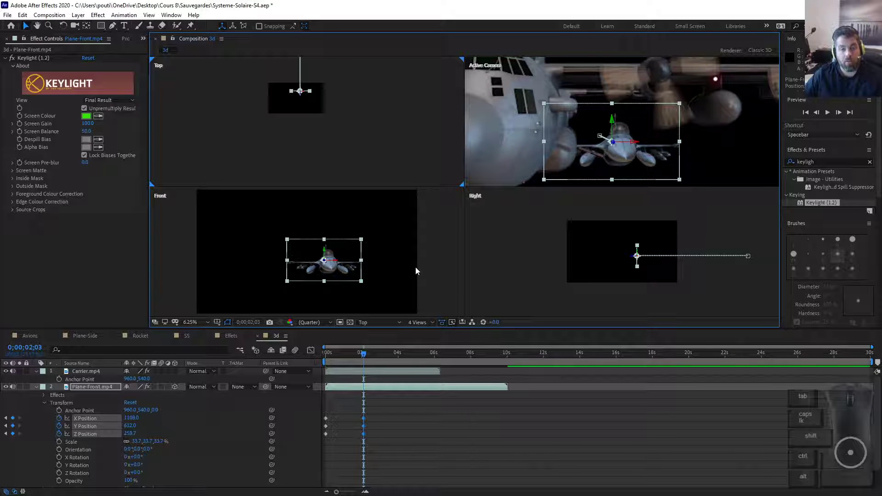
Play and scrub the first seconds from 0;00;00;00 to check the jet's new path against the Carrier.
drag(363, 353, 293, 362)
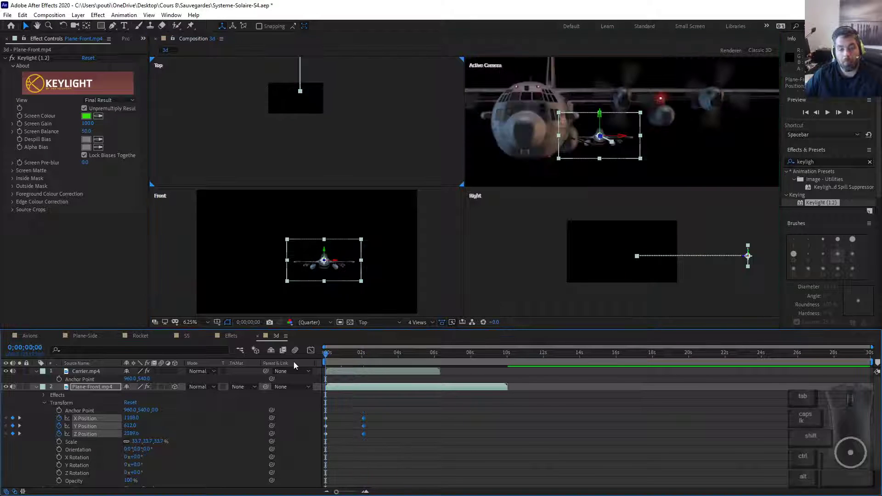
key(space)
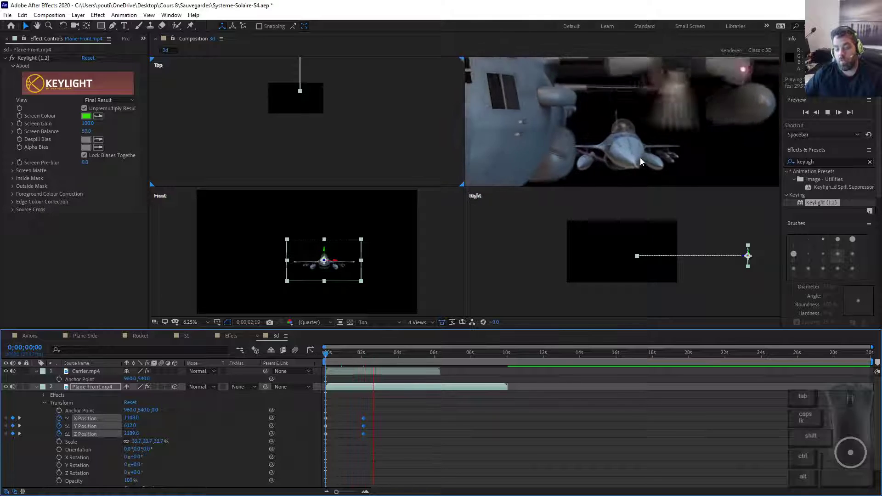
key(space)
drag(335, 366, 374, 361)
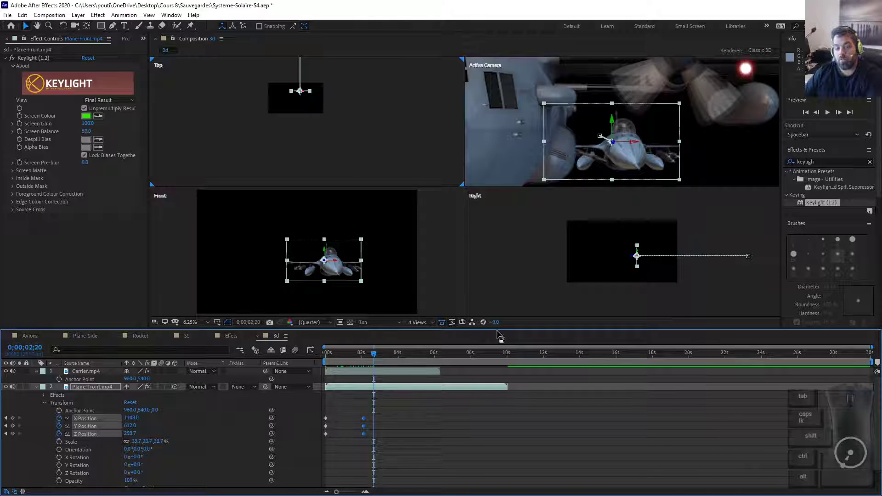
drag(375, 354, 312, 368)
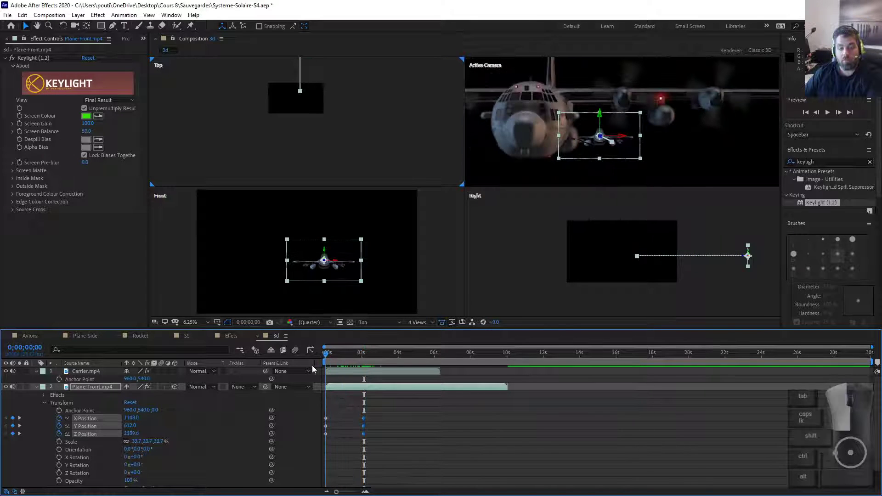
Remove the X Position and Y Position animation of Plane-Front.mp4, keeping only Z Position keyframed.
click(28, 465)
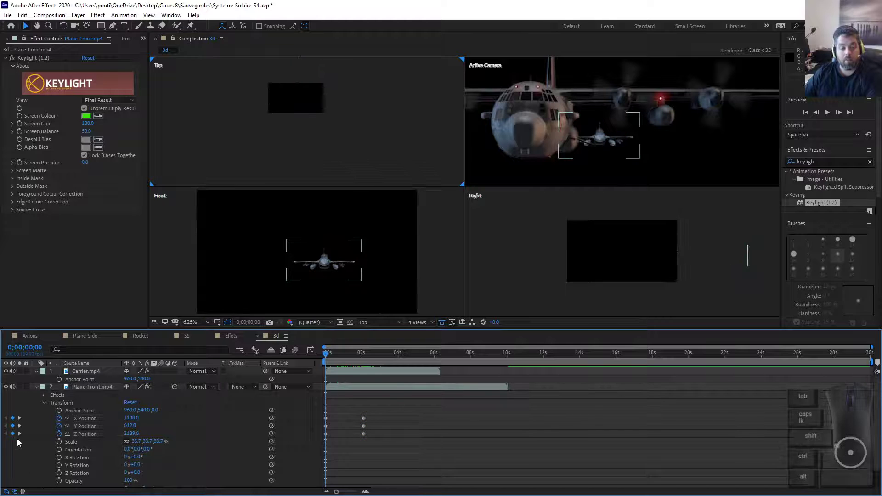
click(13, 418)
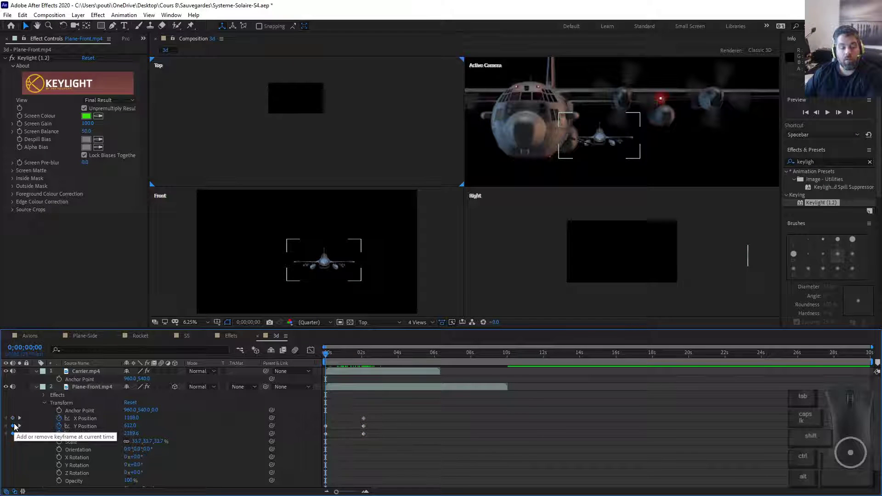
click(14, 426)
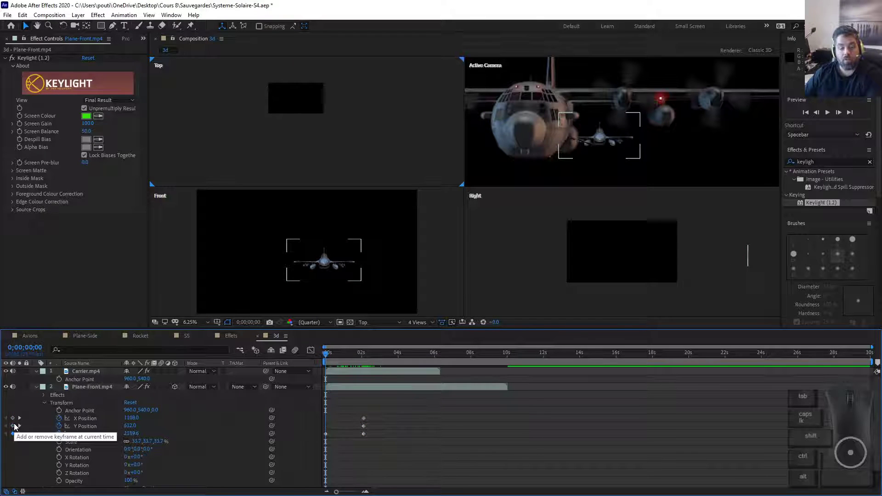
click(59, 418)
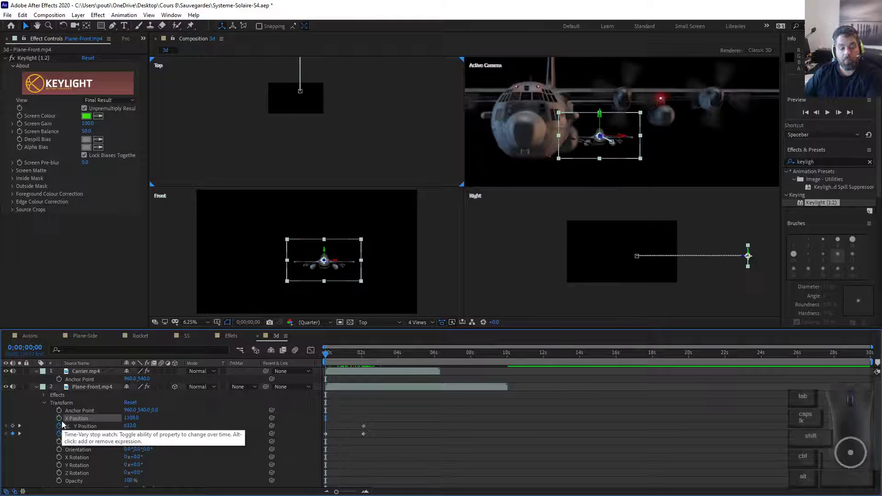
click(59, 426)
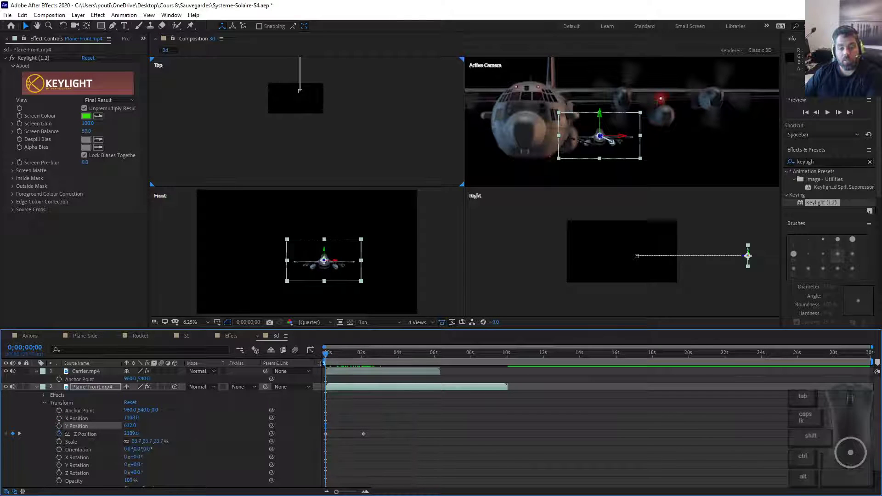
Move the jet away from the Carrier at 0;00;02;04 to an X Position of about 1686, restoring the viewer to 1 View.
drag(330, 358, 364, 360)
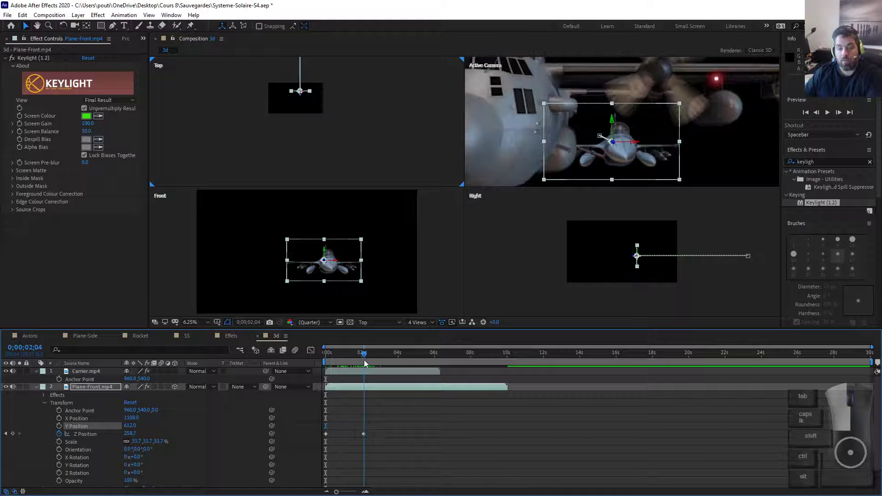
drag(635, 145, 747, 147)
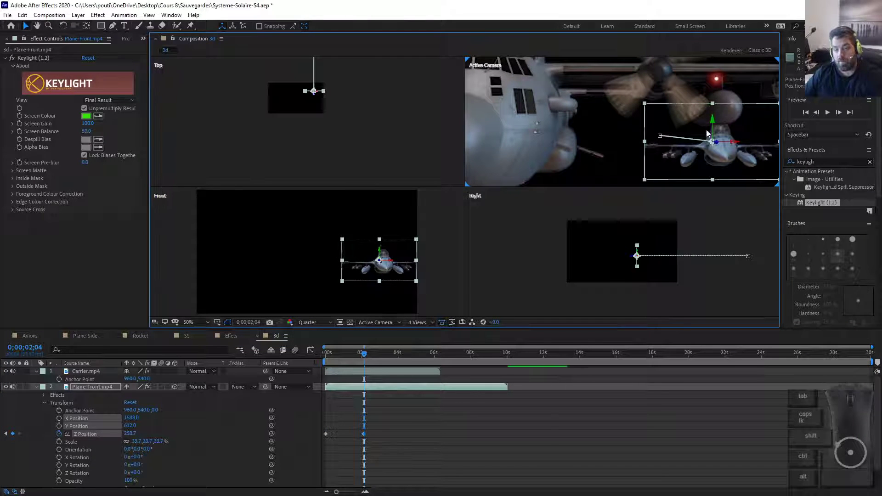
click(420, 322)
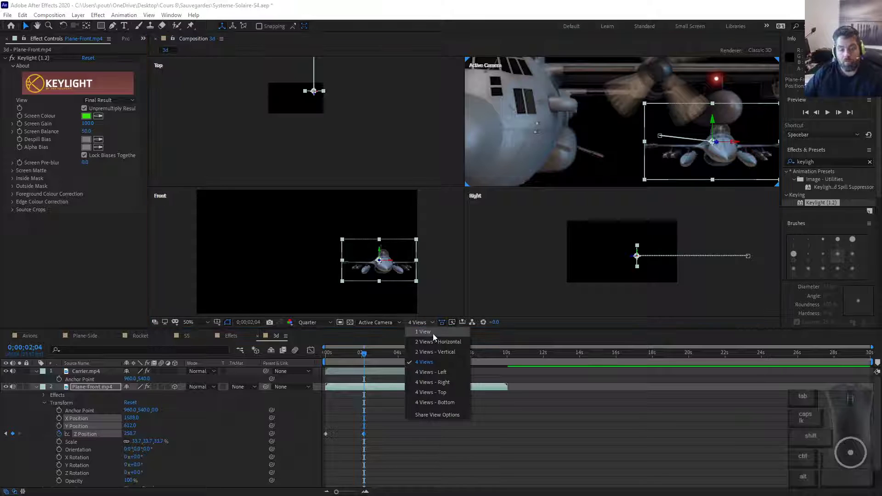
click(432, 337)
drag(625, 208, 650, 208)
key(ctrl+z)
drag(581, 209, 602, 208)
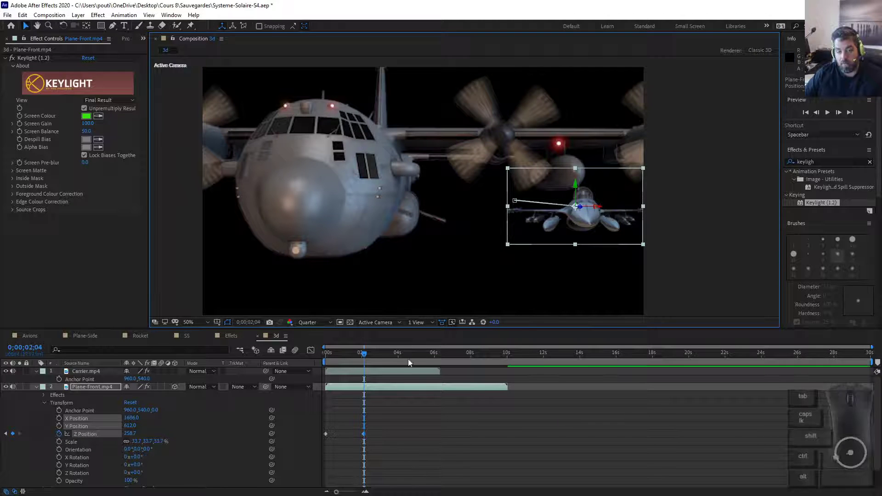
Set the Time Stretch factor of Plane-Front.mp4 to 200, holding the layer in-point.
click(349, 353)
drag(346, 354, 376, 350)
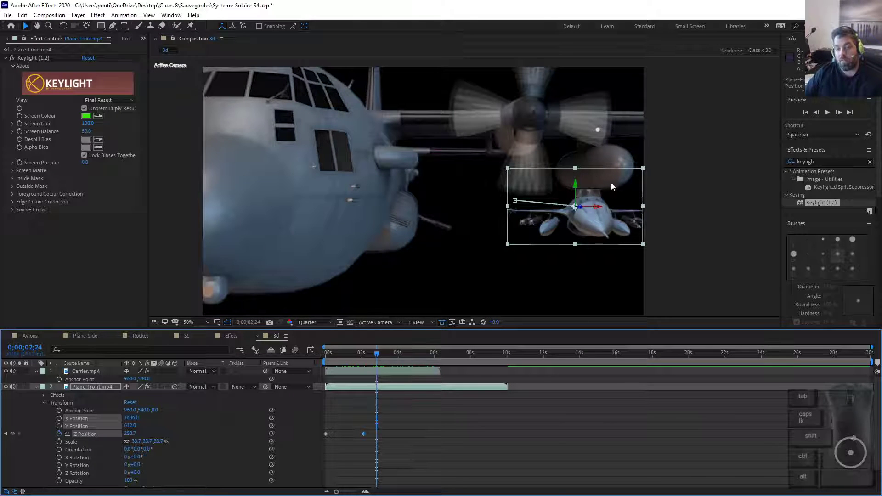
right_click(399, 387)
mouse_move(441, 175)
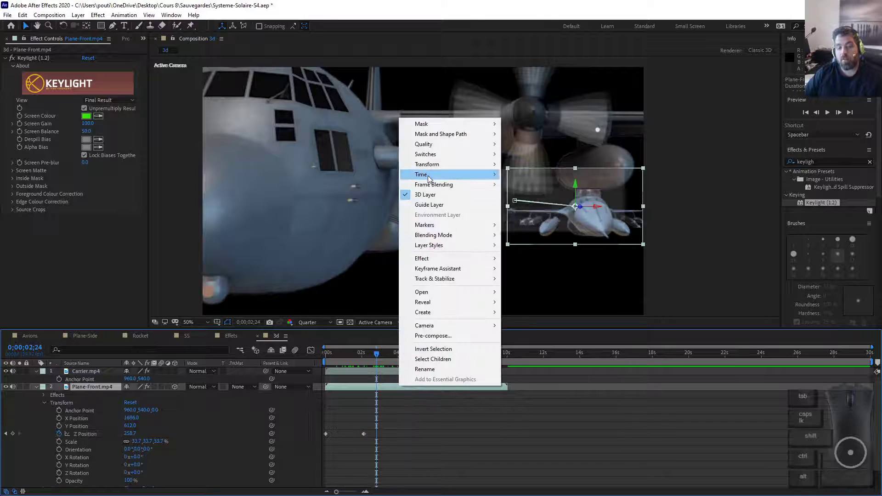
click(532, 195)
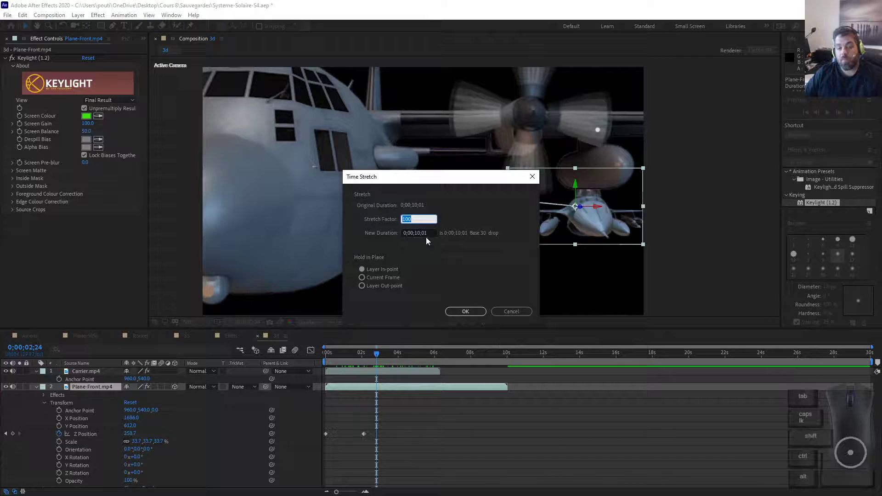
text(200)
key(Return)
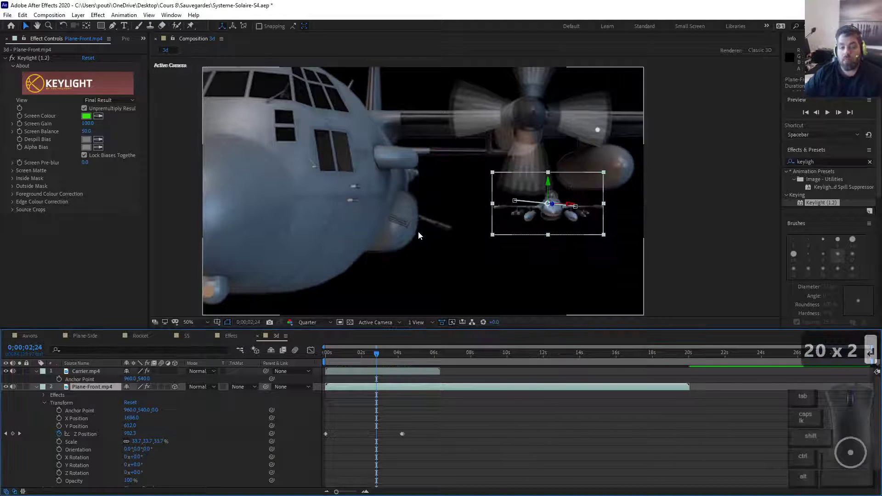
End the work area at 0;00;04;06, at the jet's last Z Position keyframe, and trim the composition to it.
drag(376, 353, 253, 404)
drag(356, 355, 400, 361)
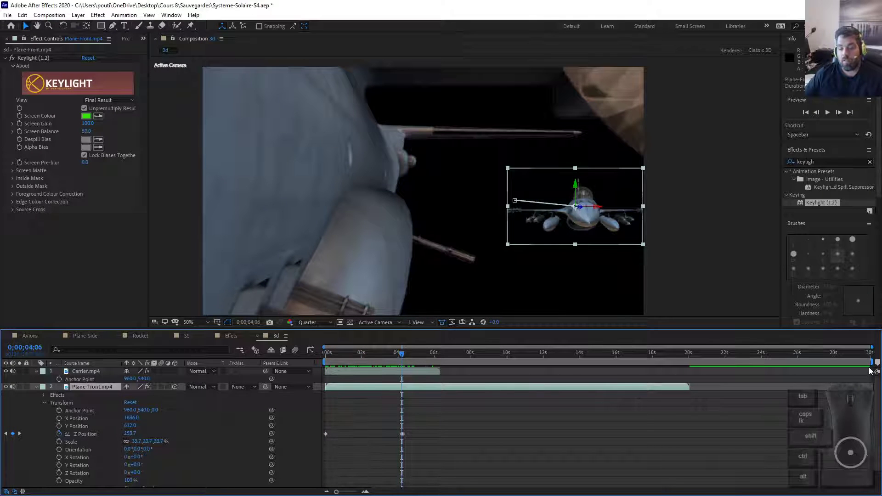
drag(870, 371, 389, 372)
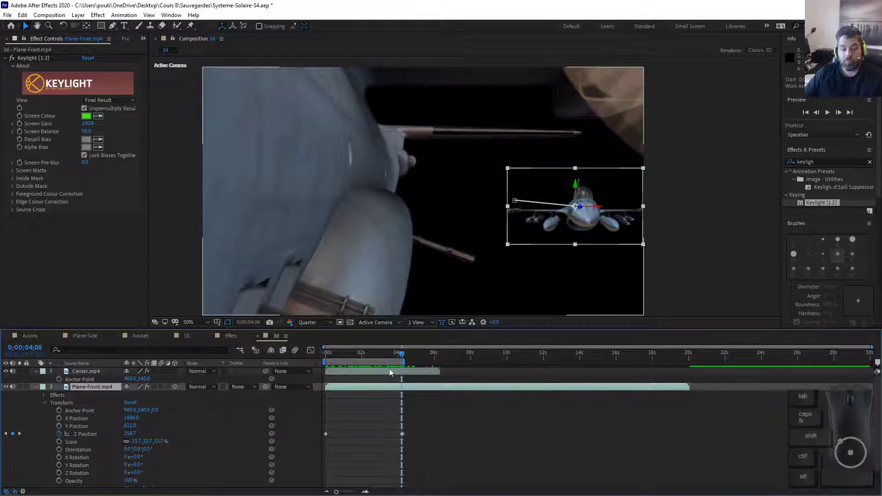
right_click(390, 372)
click(437, 390)
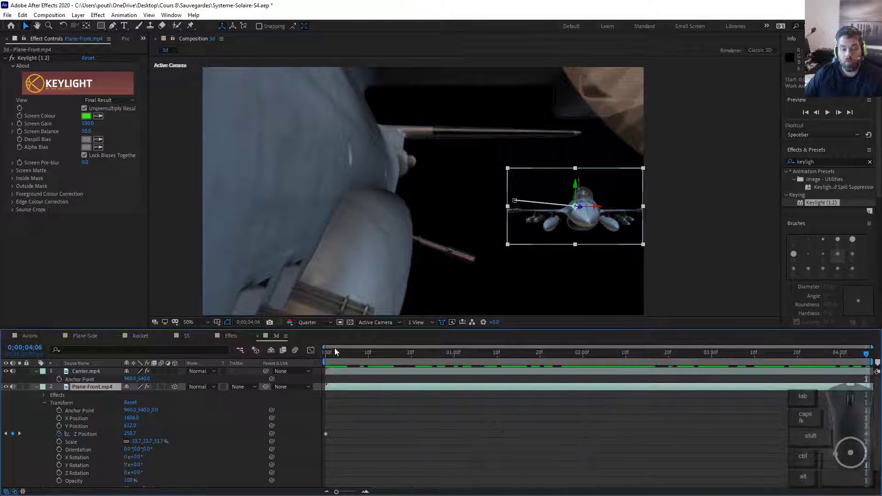
Play the trimmed composition from the start to check the slowed jet's flight beside the Carrier.
click(335, 351)
key(space)
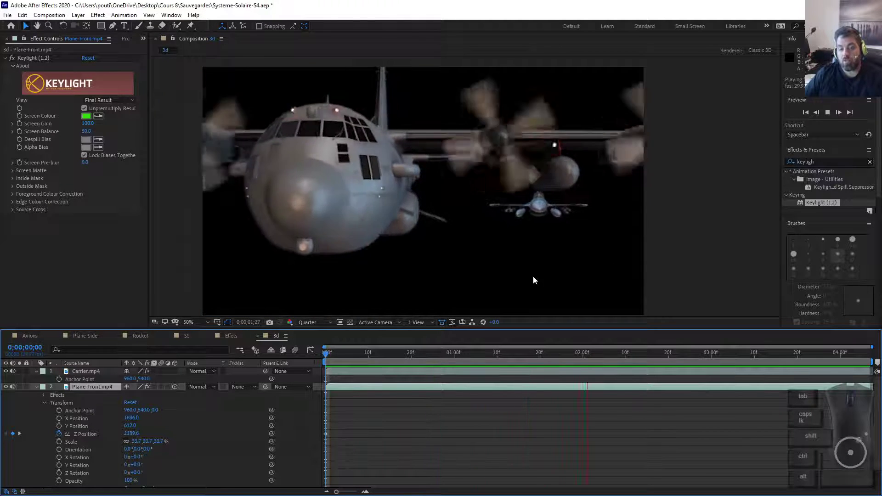
key(space)
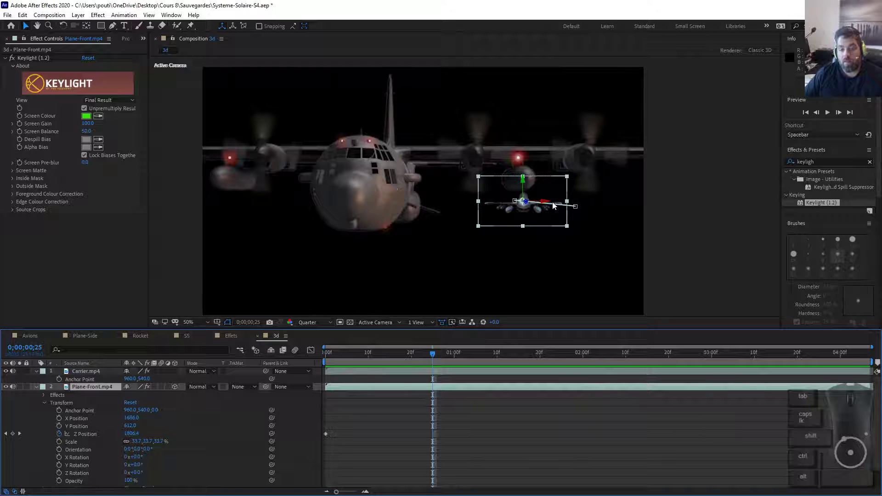
Move the jet farther from the Carrier at 0;00;00;25 to an X Position of about 2030 and play the composition.
drag(549, 204, 628, 205)
drag(361, 356, 767, 358)
key(KP_0)
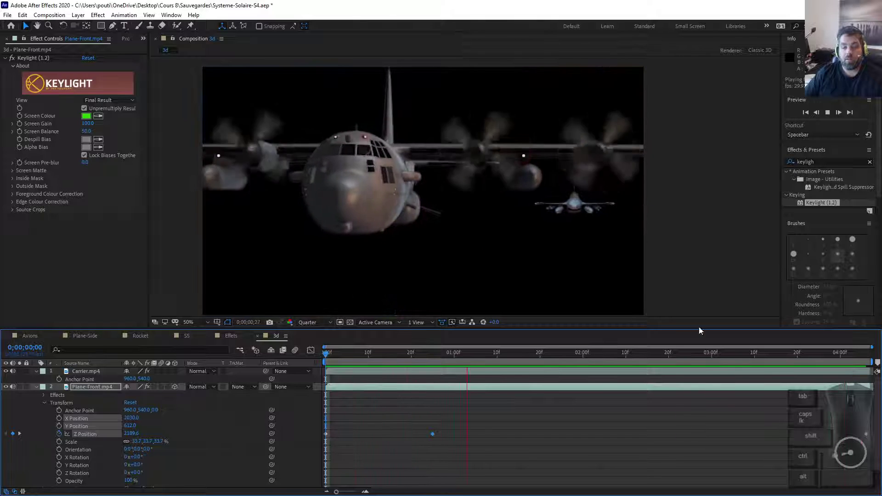
key(space)
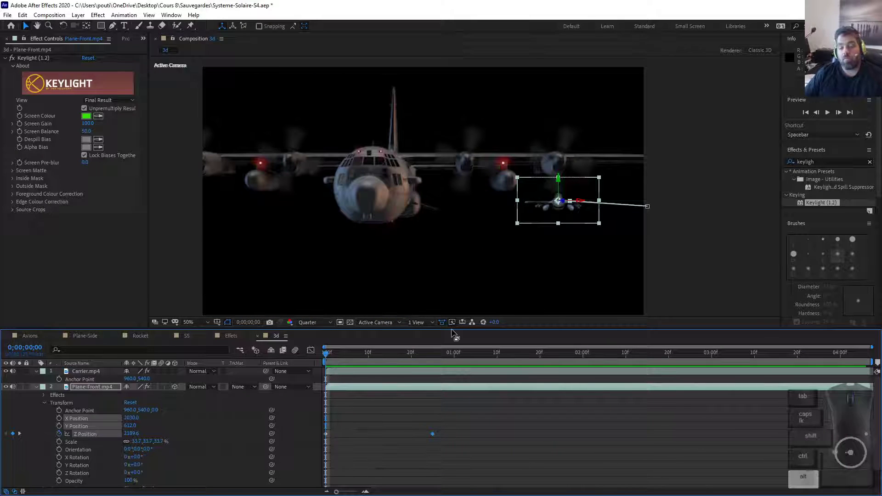
Check the next task on the ANIMER EN 3D slide and collapse the properties of the Plane-Front.mp4 layer.
key(alt+Tab)
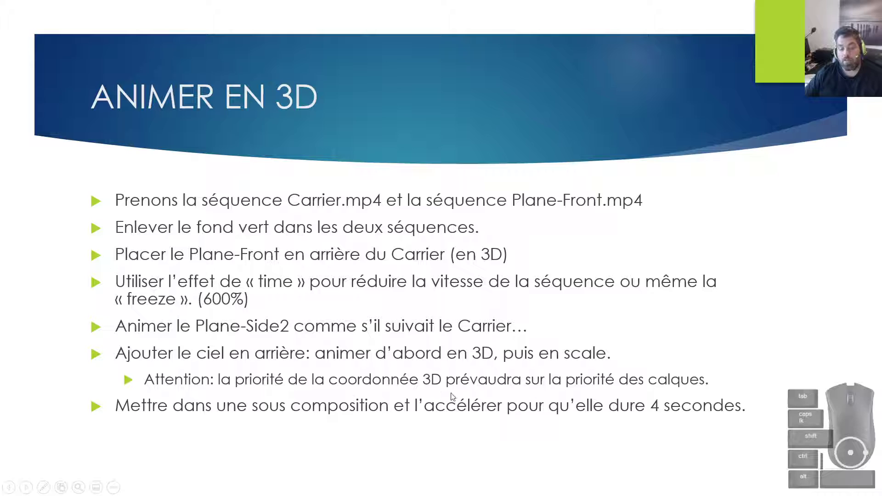
key(alt+Tab)
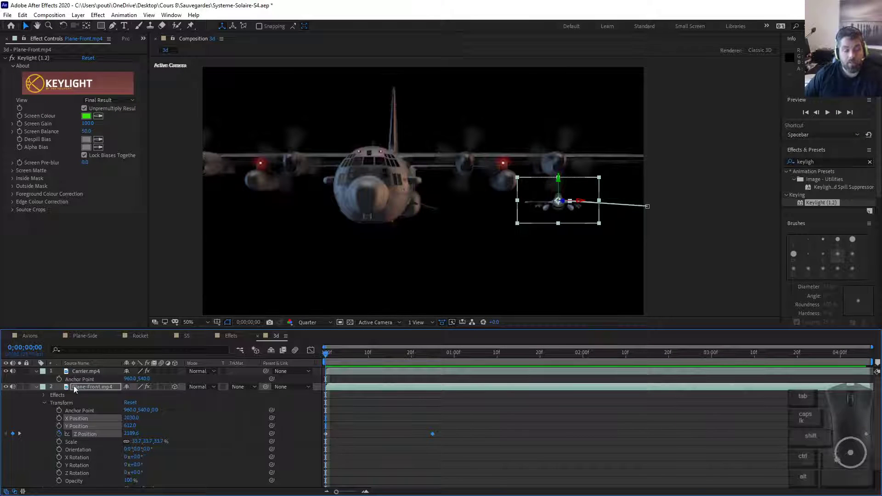
click(42, 387)
click(36, 387)
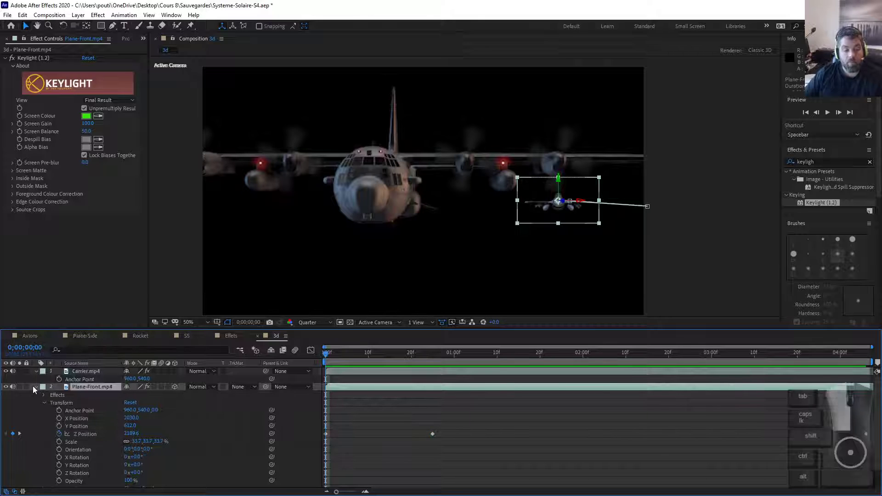
click(109, 400)
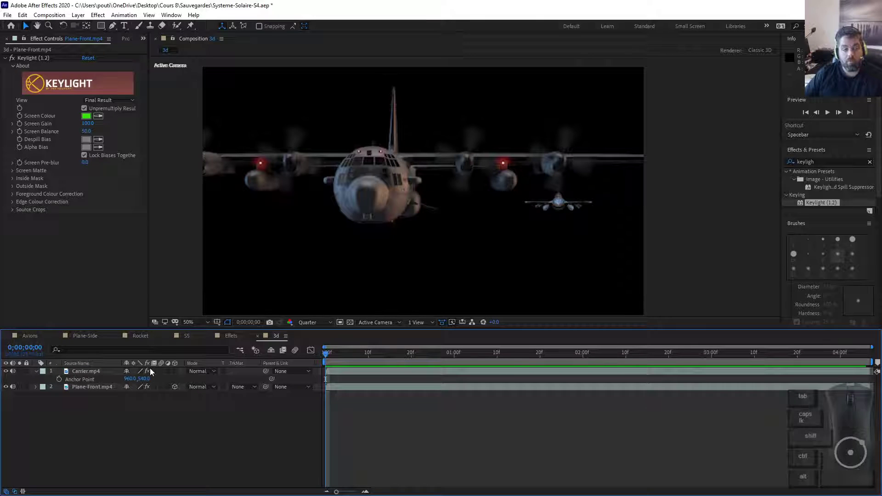
Close the Effect Controls panel of Plane-Front.mp4 to expose the Project panel.
click(32, 55)
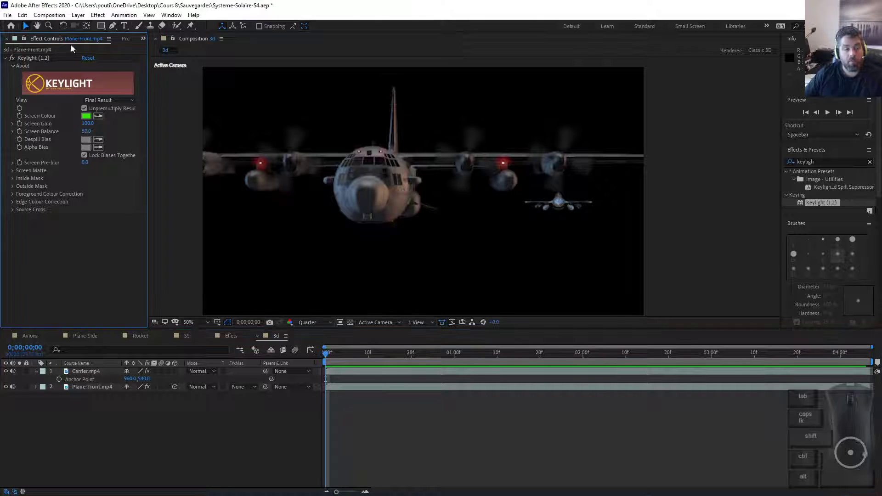
click(111, 38)
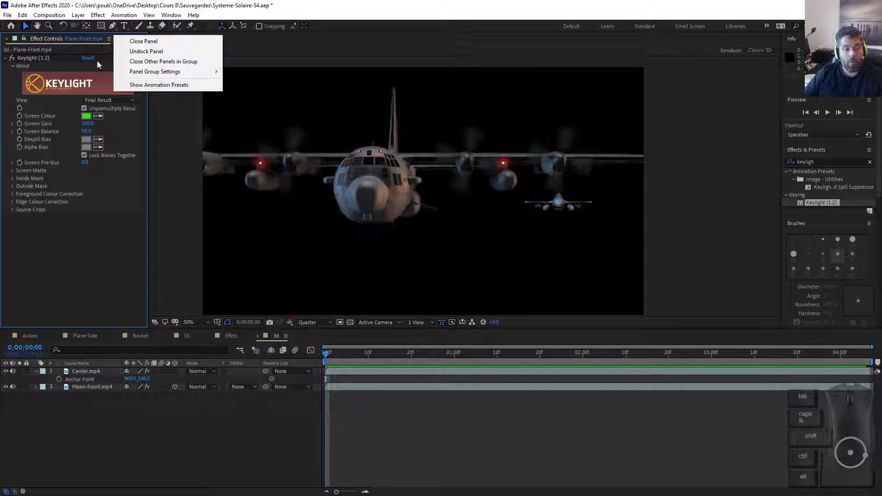
click(7, 40)
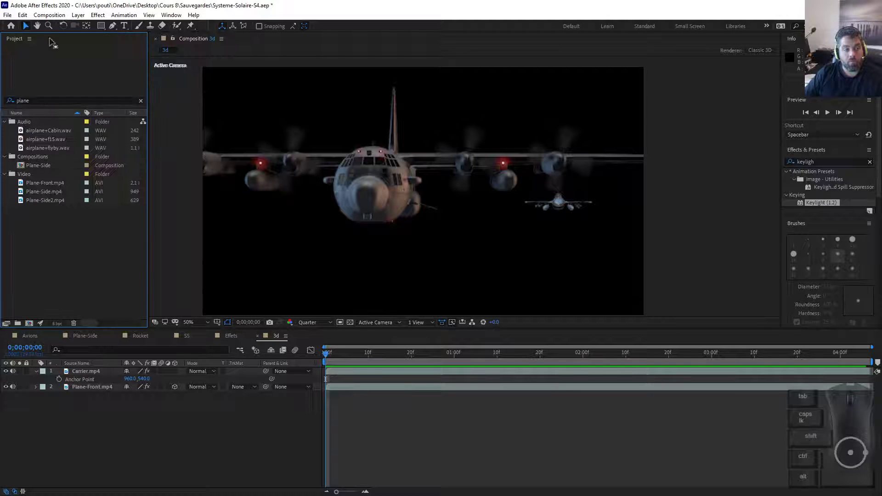
click(165, 15)
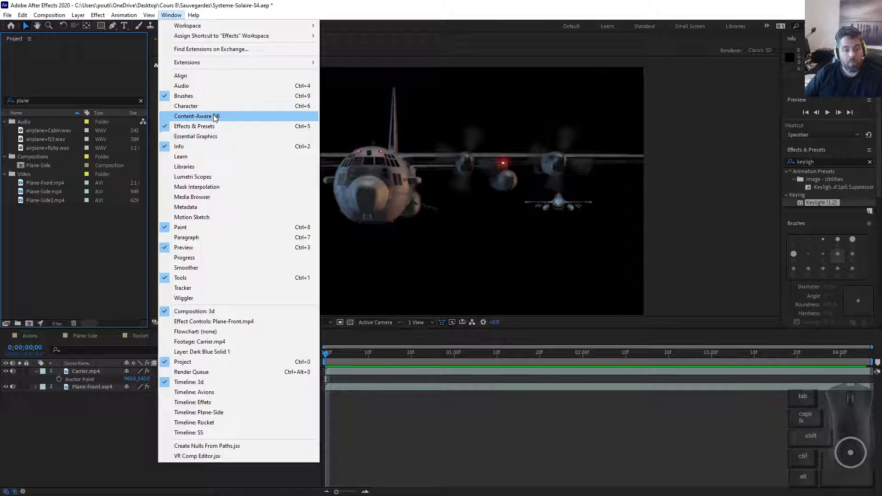
click(54, 268)
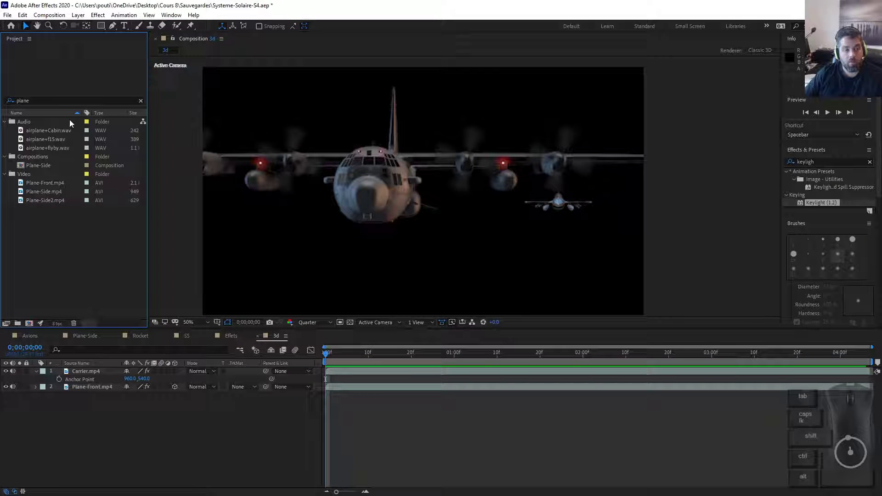
click(30, 39)
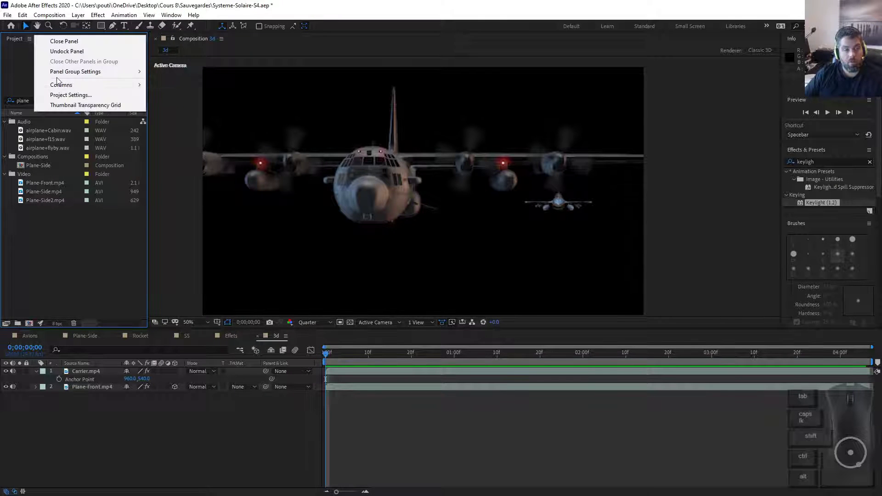
mouse_move(53, 88)
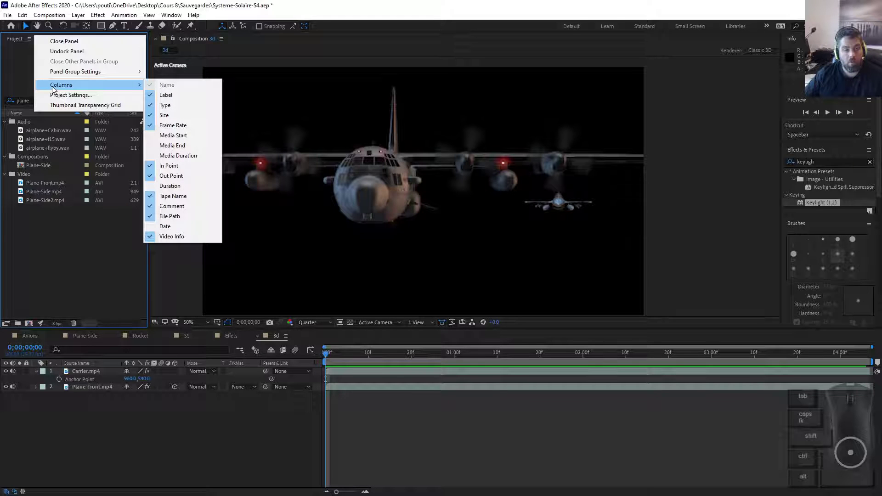
click(53, 88)
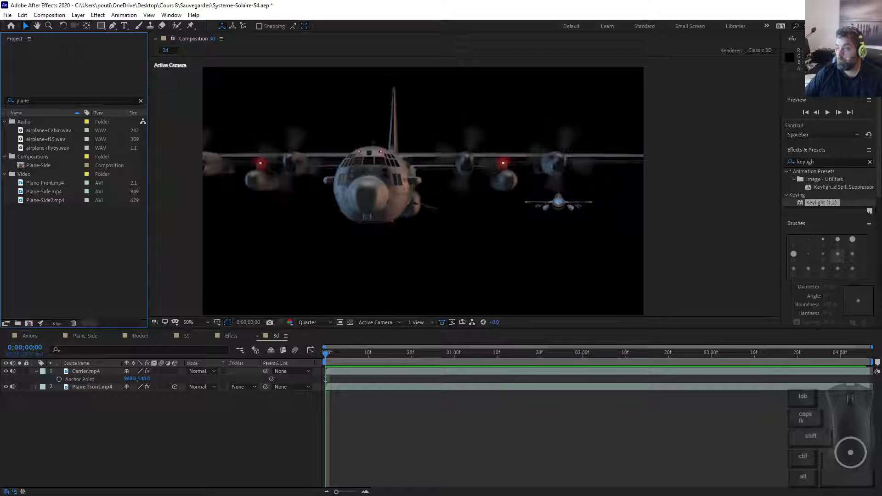
click(325, 379)
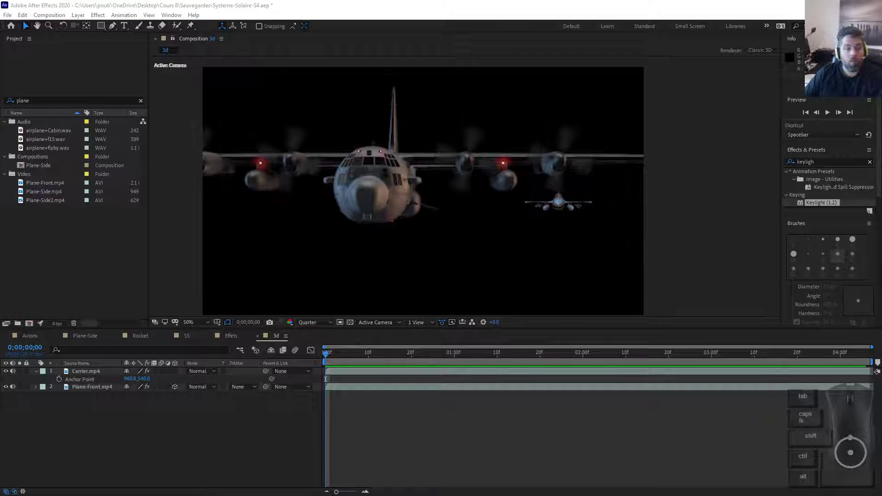
click(29, 38)
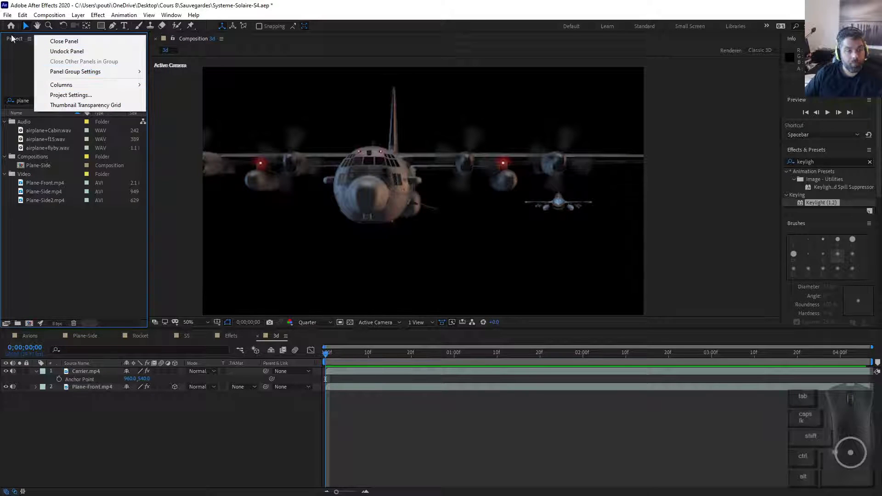
click(39, 35)
Reopen the Effect Controls panel for Plane-Front.mp4 and bring the Project panel back to the front.
click(170, 15)
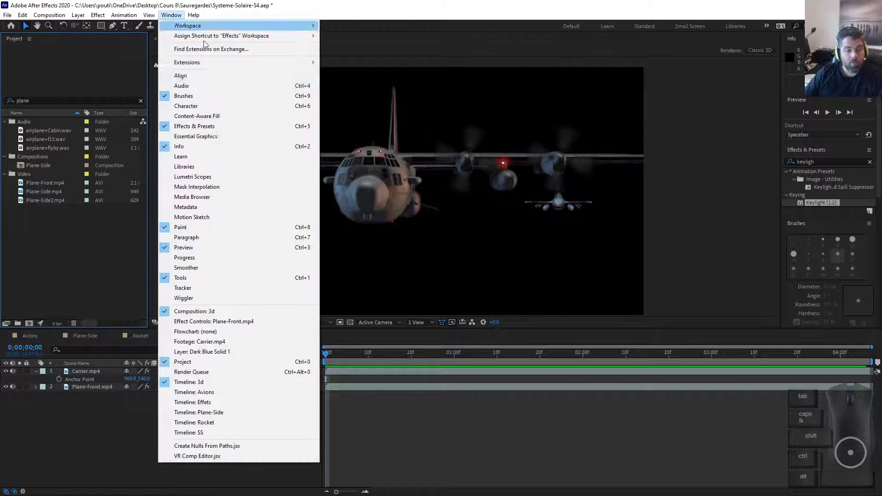
click(189, 323)
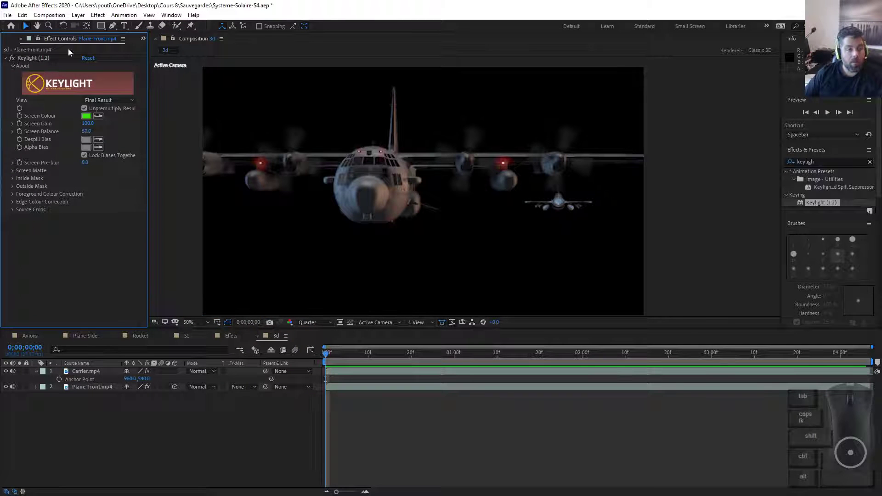
click(143, 38)
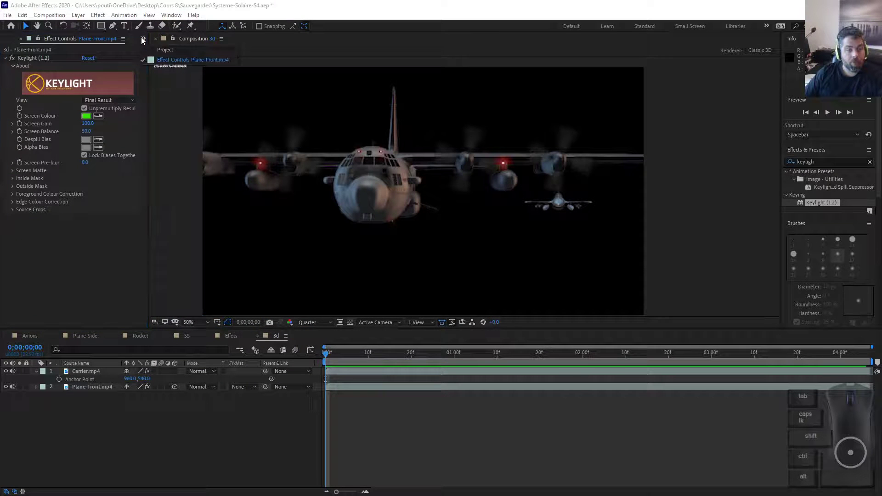
click(171, 52)
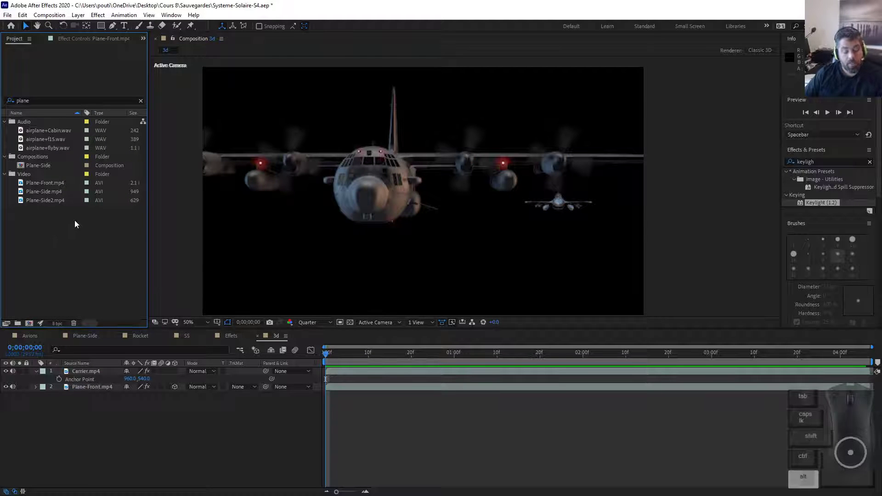
Search the project items for "sky" and add Sky.mp4 to the 3d composition as the bottom layer, below Plane-Front.mp4.
key(alt+Tab)
key(alt+Tab)
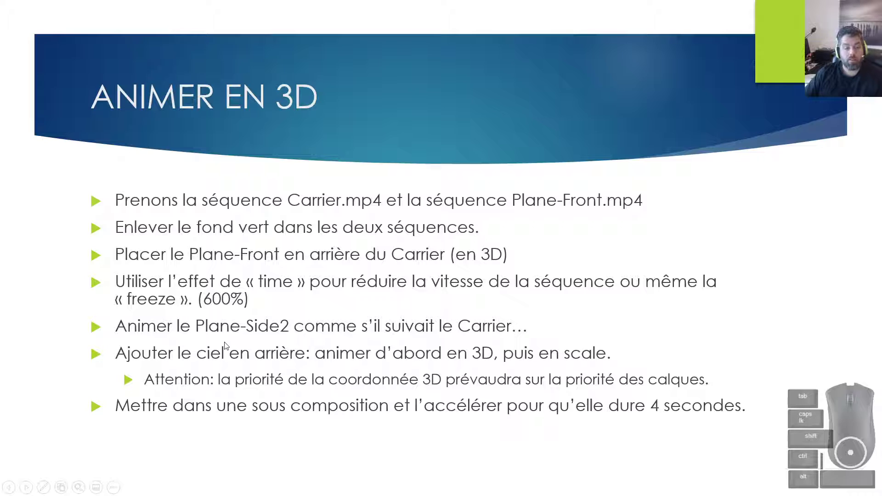
key(alt+Tab)
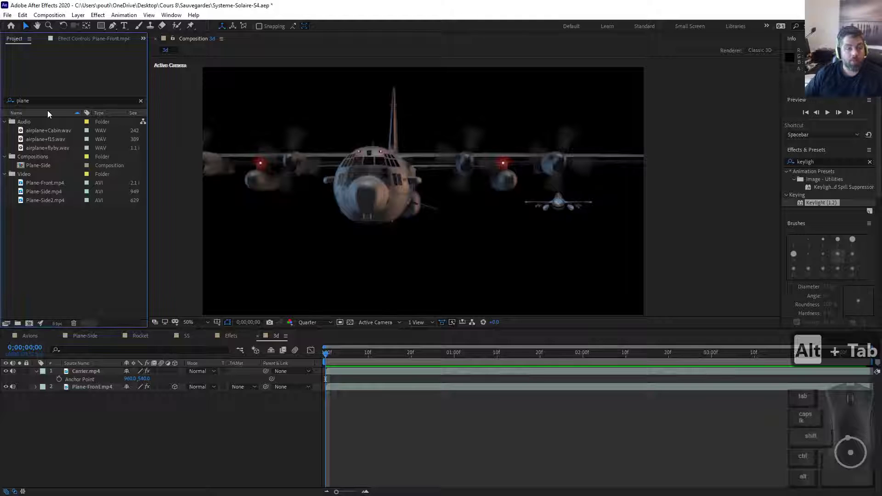
click(43, 101)
text(sk)
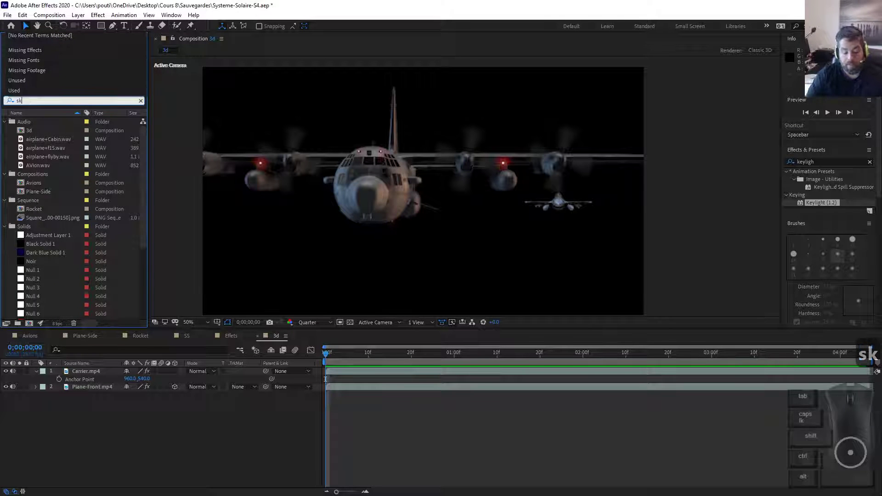
text(y)
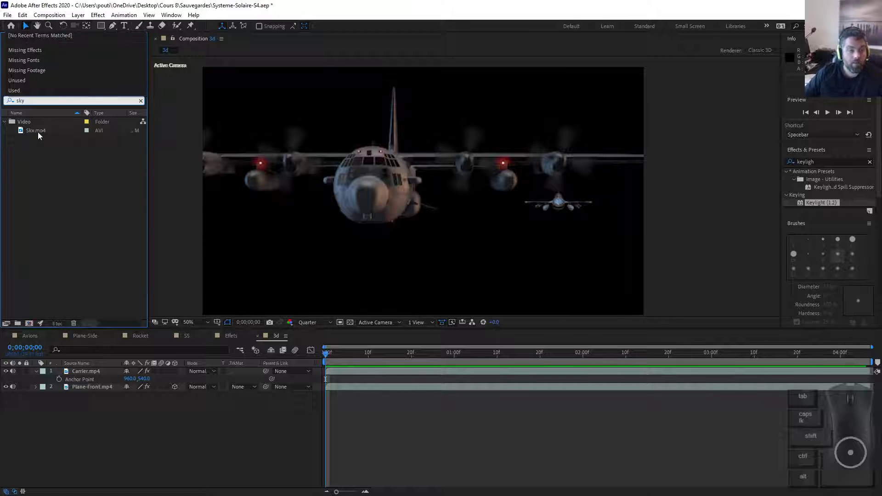
drag(38, 133, 78, 414)
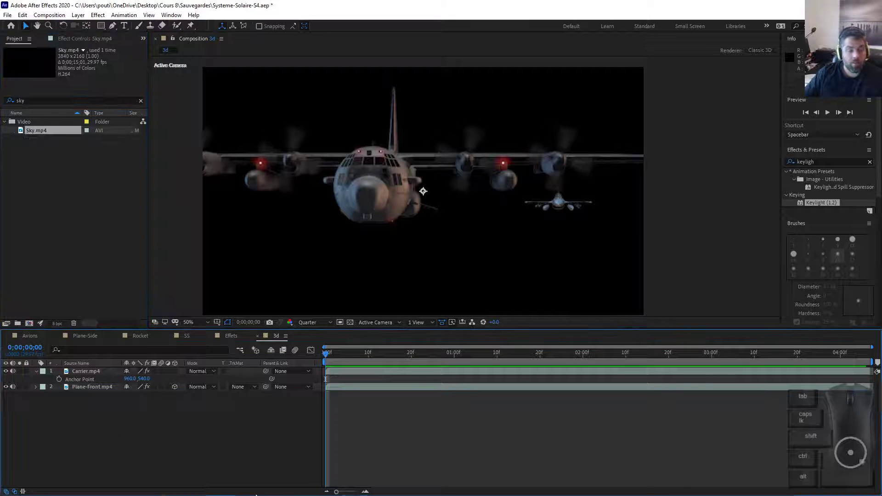
click(243, 443)
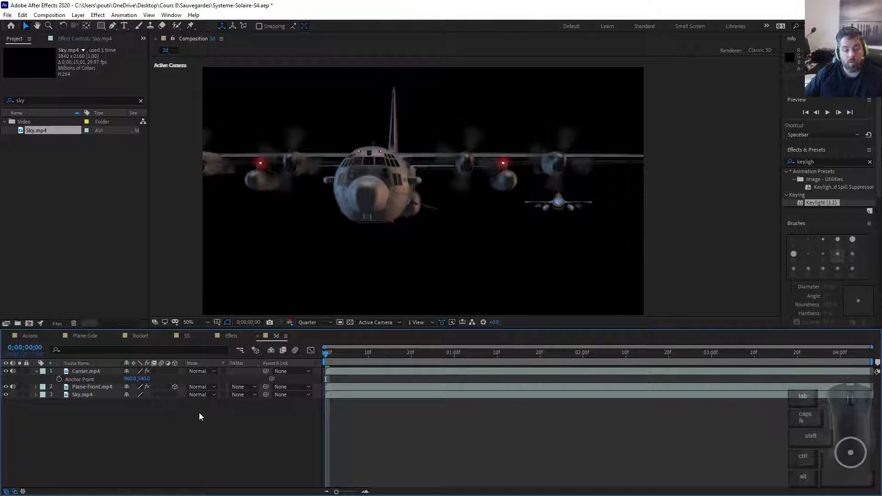
Inspect the sky behind both planes at 0;00;00;22 and return to the start of the composition.
click(420, 356)
click(394, 396)
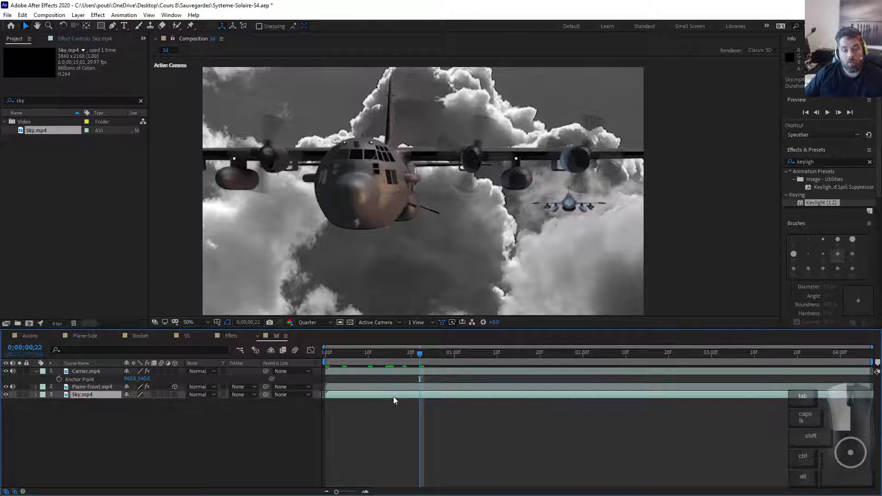
key(Home)
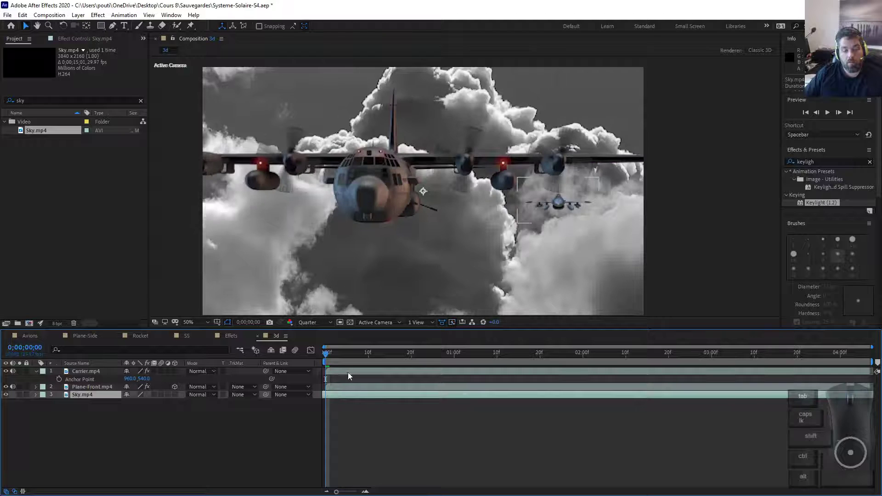
drag(332, 360, 230, 376)
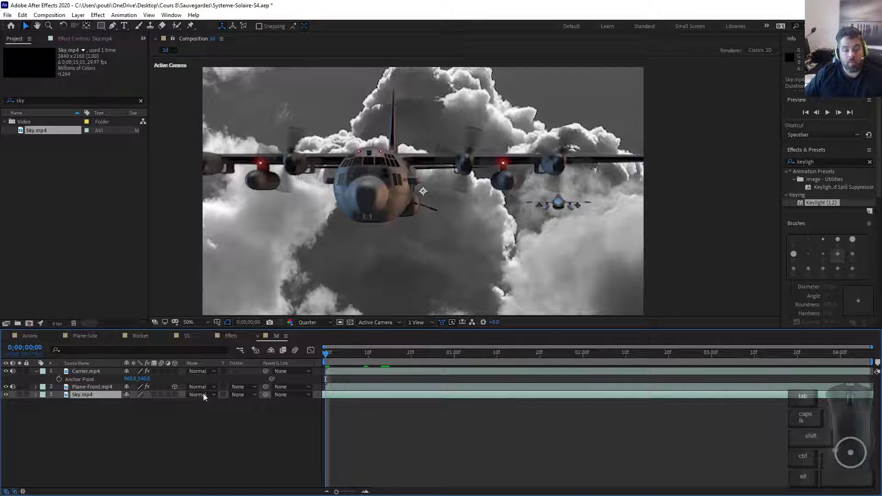
Turn Sky.mp4 into a 3D layer and keep it selected.
click(175, 395)
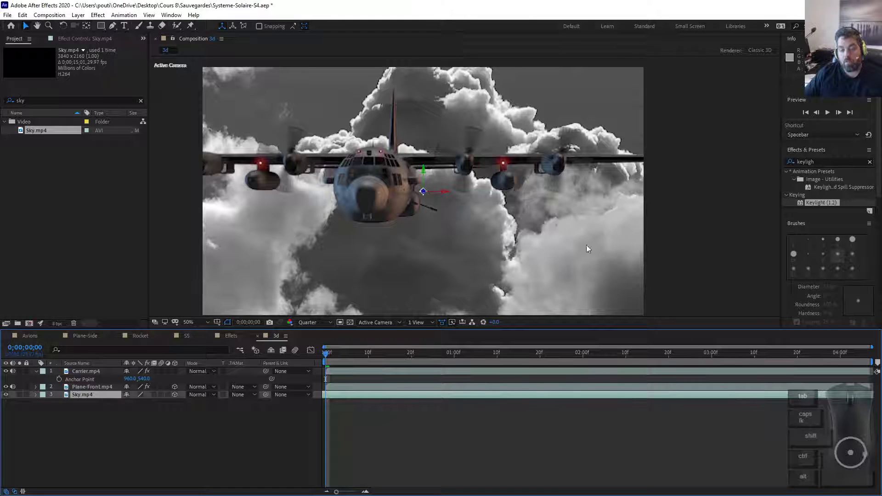
click(94, 387)
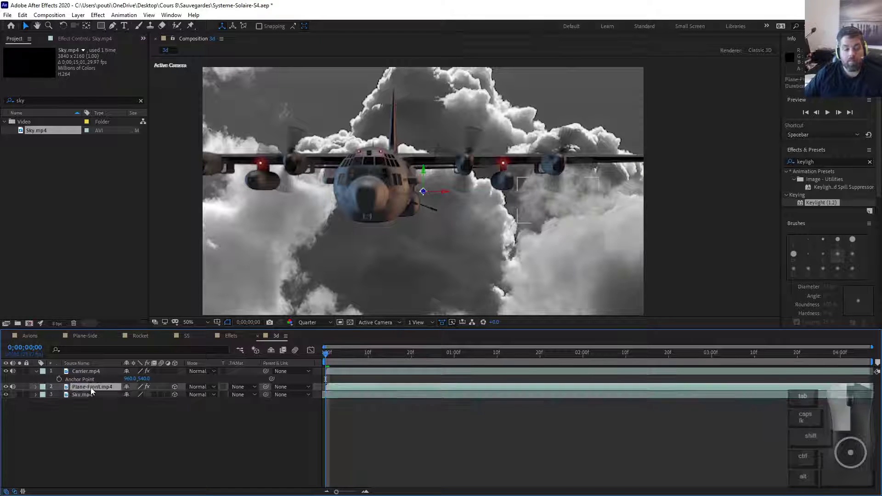
click(98, 396)
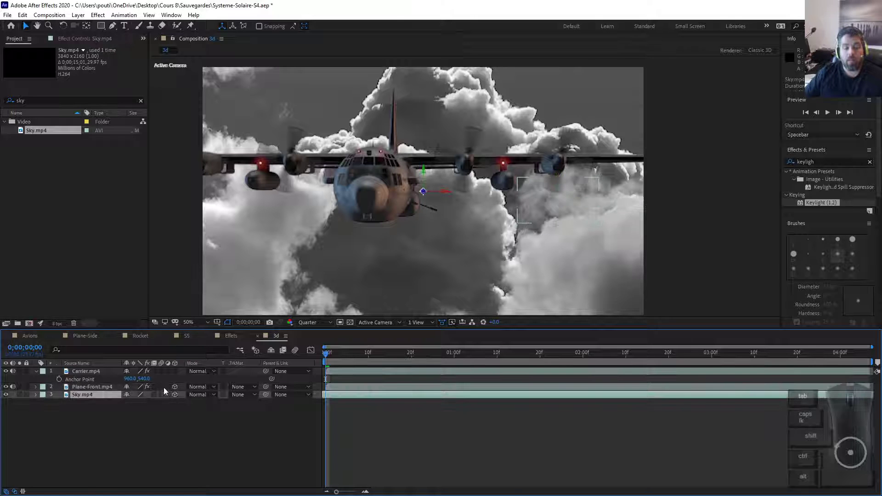
Switch the composition to the 4 Views layout and frame Sky.mp4 and the plane layers in the Top view.
click(430, 322)
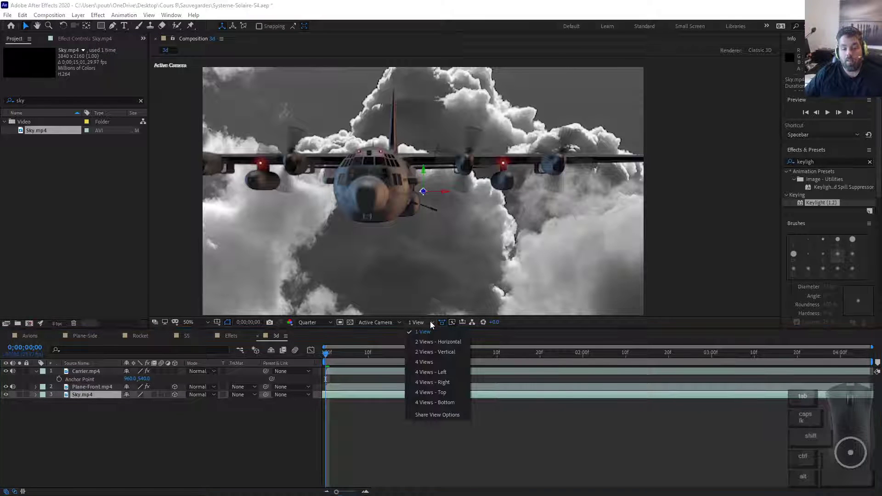
click(425, 362)
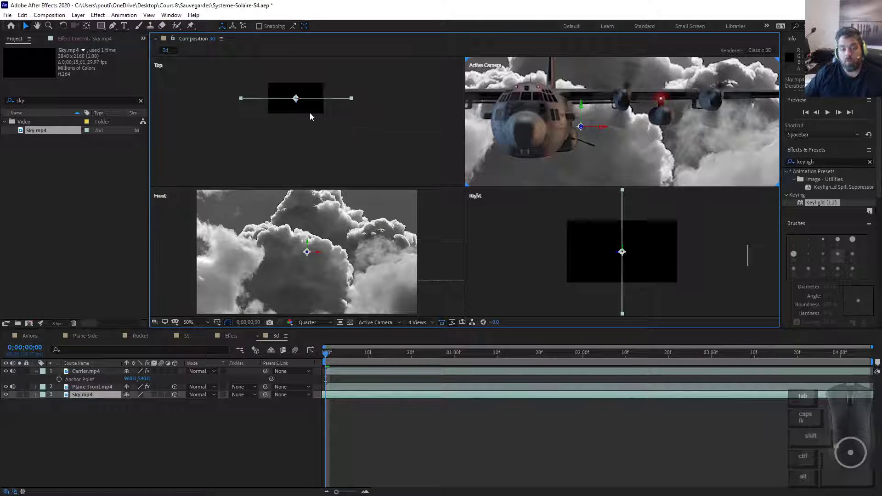
key(space)
drag(310, 113, 323, 163)
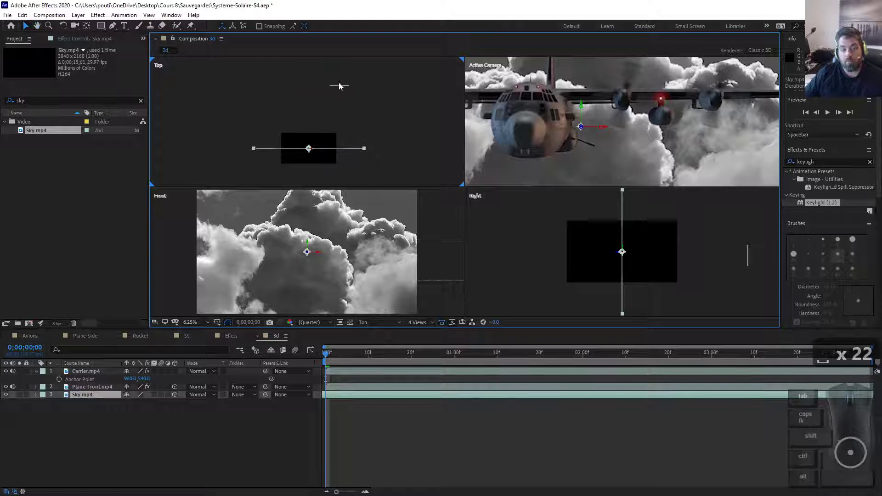
click(340, 86)
click(321, 149)
click(321, 149)
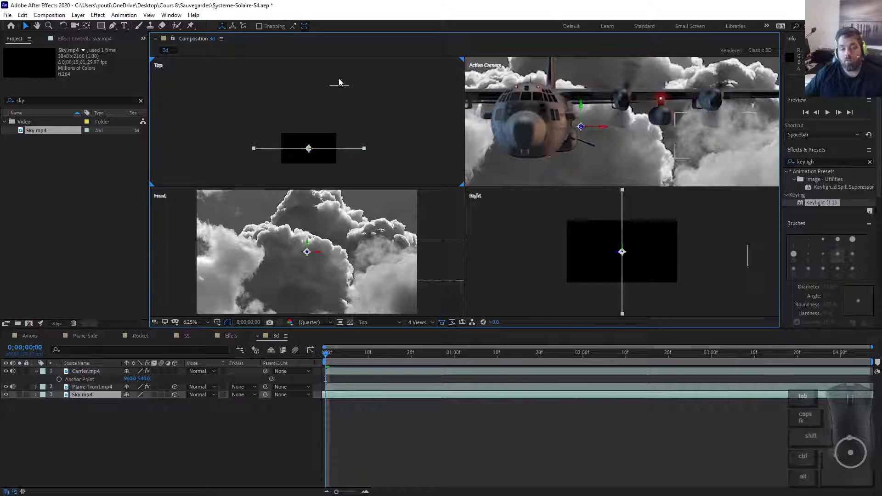
Select Sky.mp4, Plane-Front.mp4 and Carrier.mp4 in turn to compare where they sit in depth in the Top view.
click(96, 396)
click(99, 432)
click(89, 395)
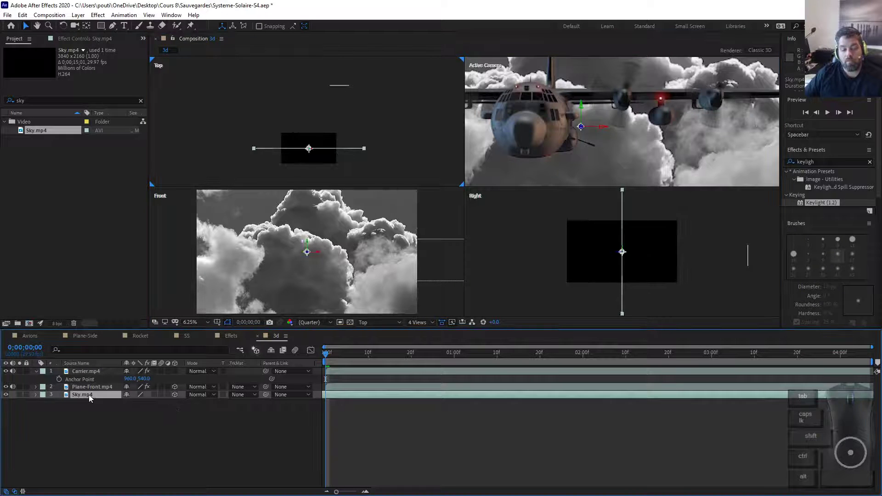
click(98, 421)
click(96, 393)
click(96, 385)
click(101, 374)
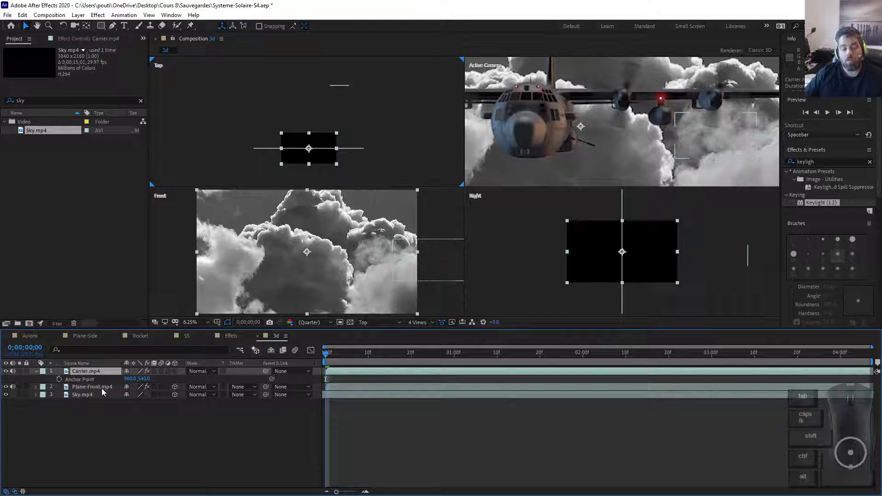
click(101, 388)
click(102, 400)
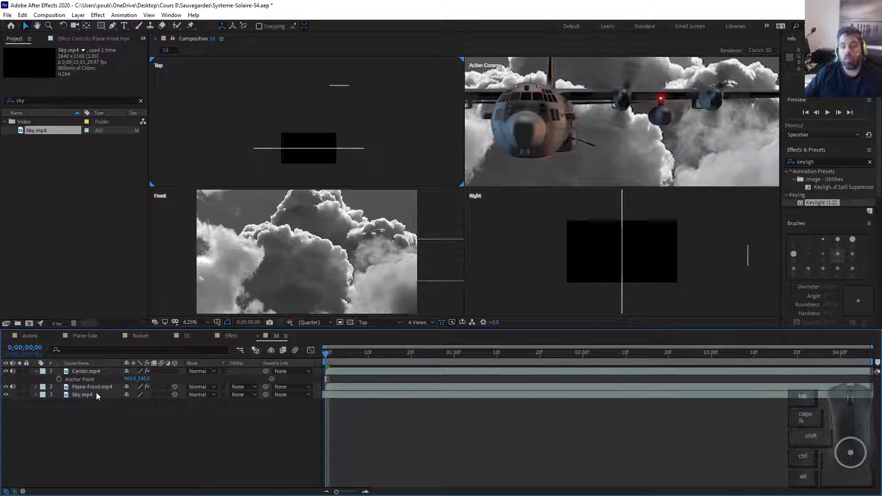
click(216, 448)
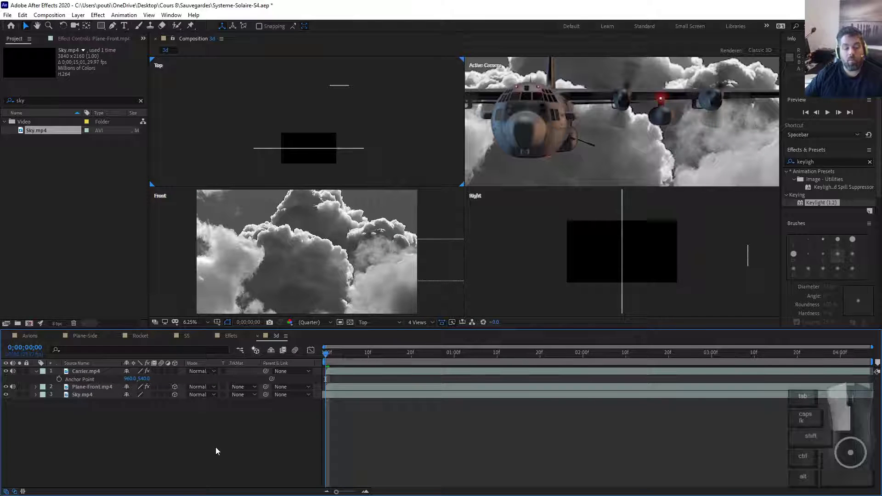
Expand the Transform properties of Sky.mp4 and separate its Position into individual X, Y and Z dimensions.
click(37, 395)
click(45, 404)
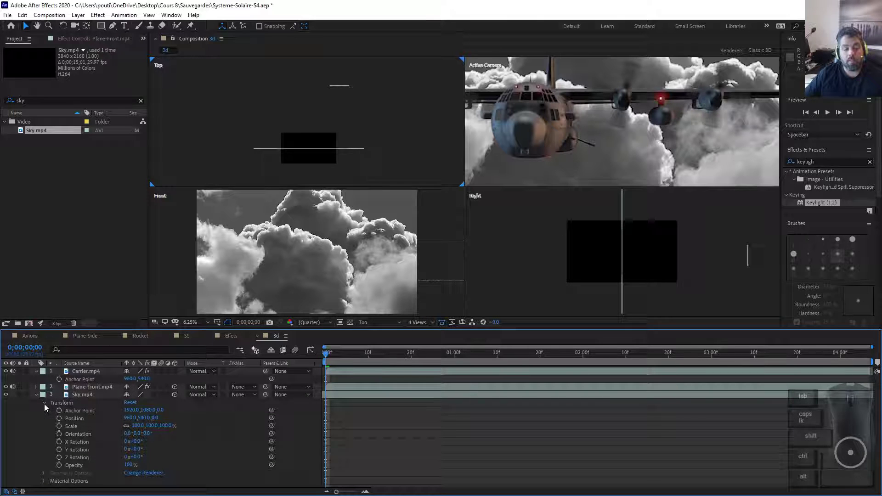
right_click(73, 418)
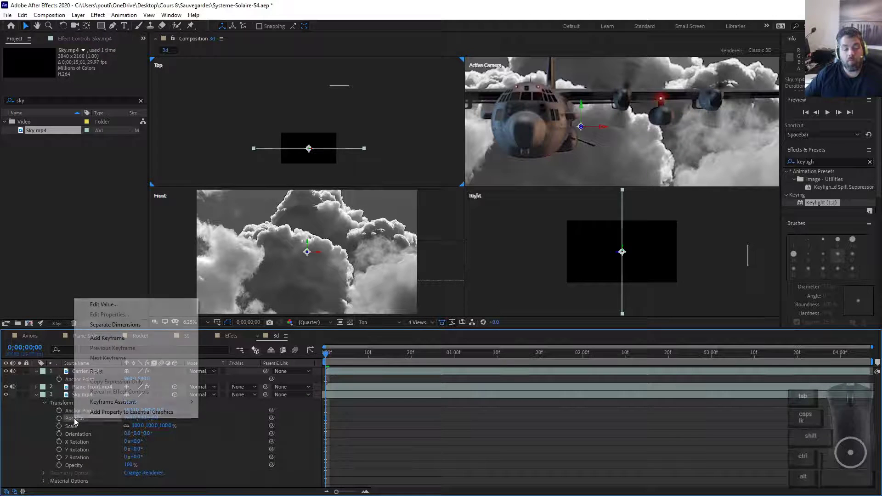
click(120, 326)
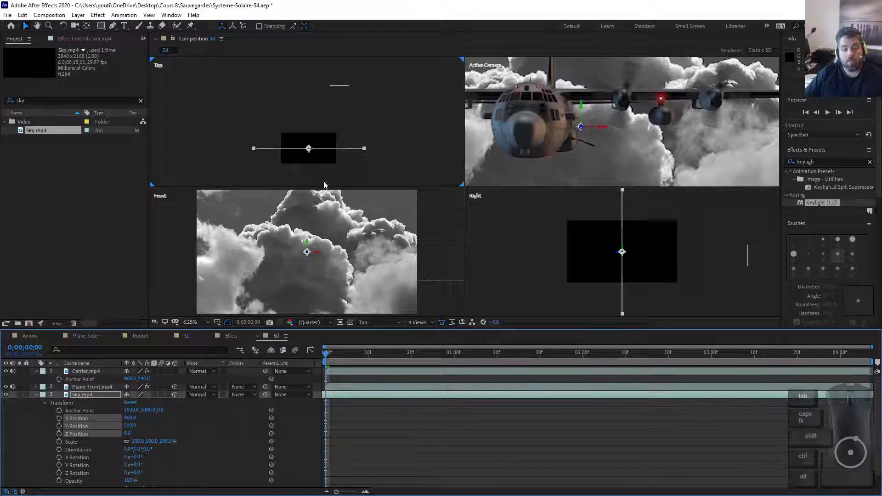
Push Sky.mp4 back behind Plane-Front.mp4 in the Top view, to a Z Position of about 2448, and return to 1 View.
drag(313, 125, 325, 82)
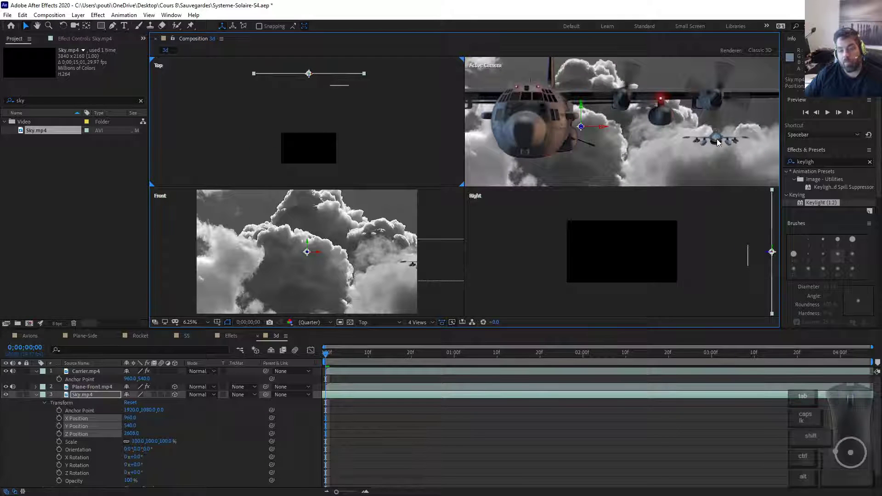
key(ctrl+z)
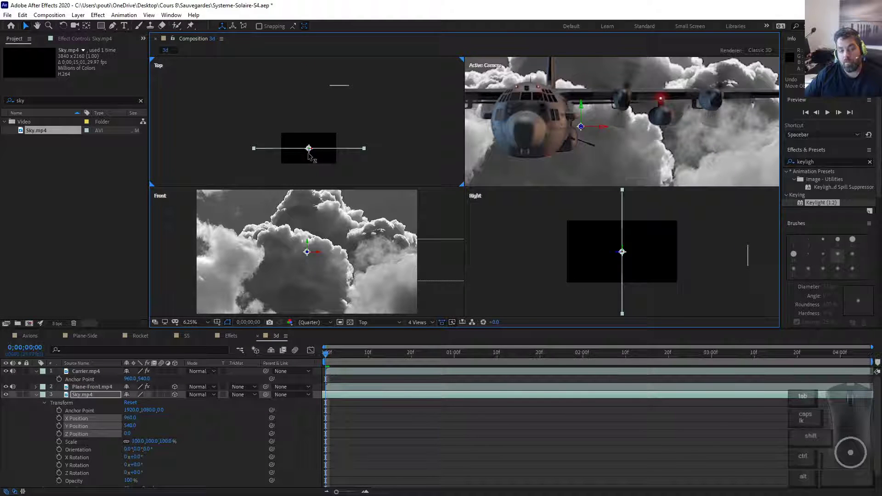
drag(309, 154, 353, 87)
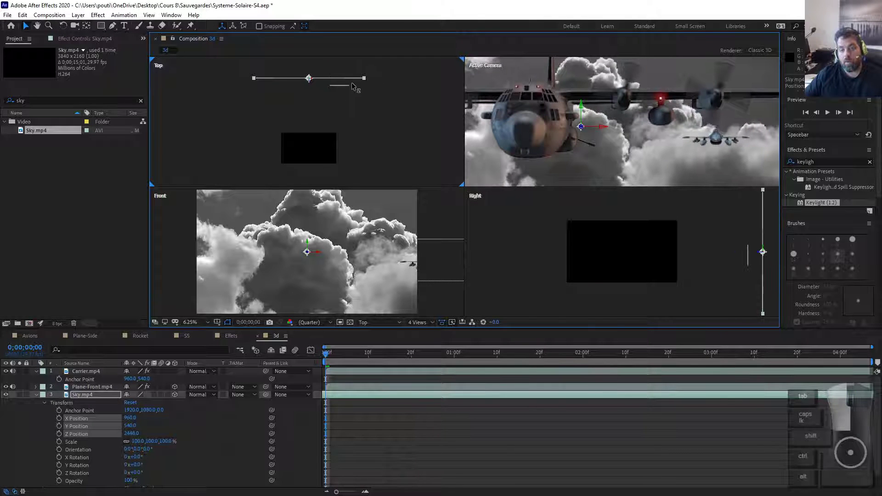
click(423, 322)
click(427, 331)
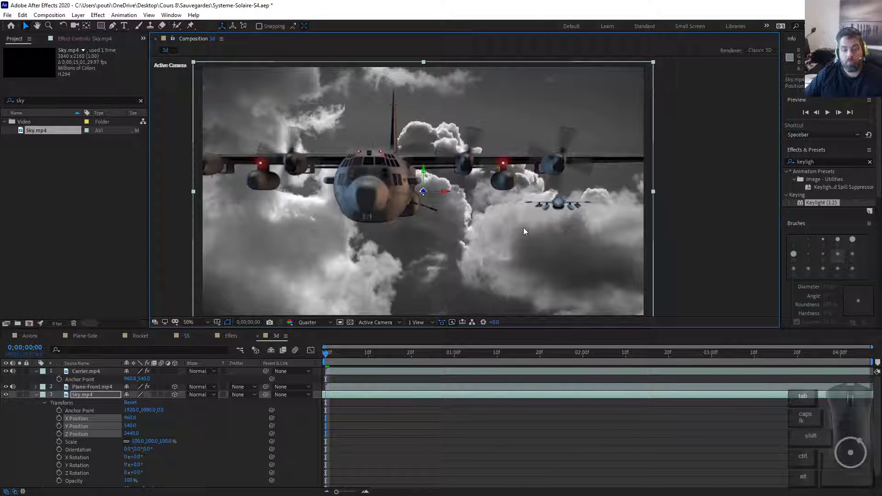
Check the ANIMER EN 3D instructions in the slideshow, return to After Effects and scrub the opening of the 3d composition.
key(alt+Tab)
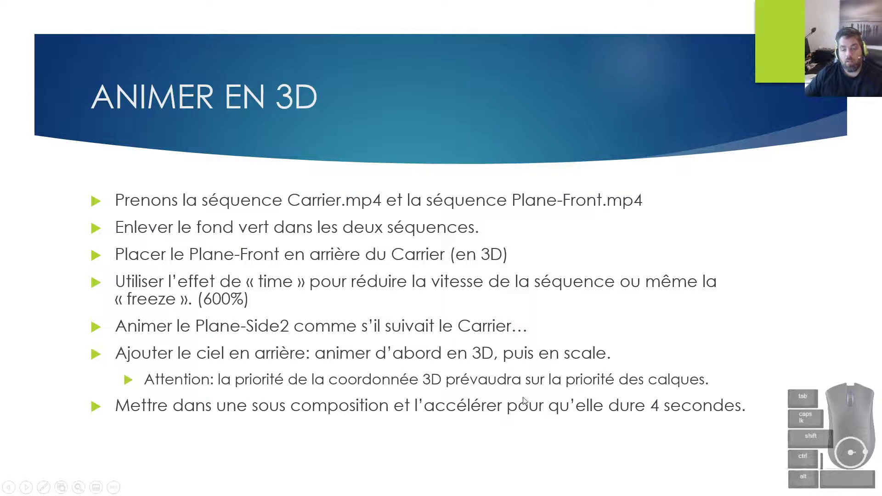
key(alt+Tab)
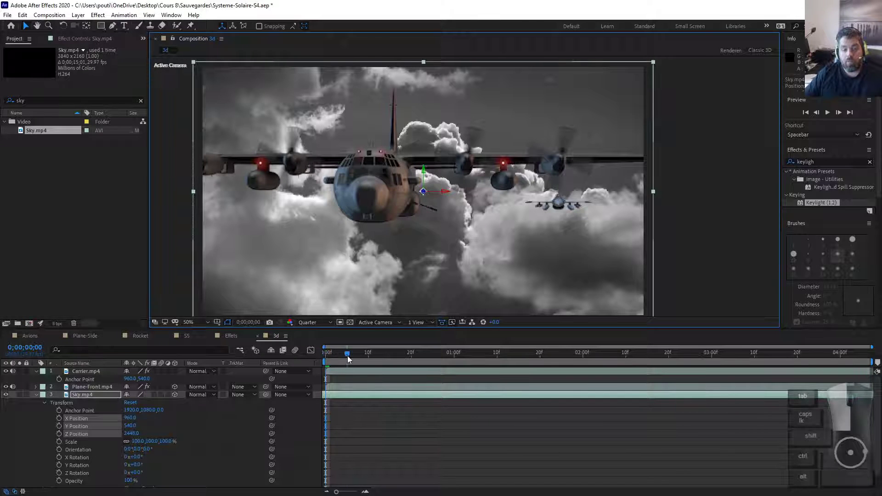
drag(347, 356, 384, 361)
drag(455, 368, 326, 364)
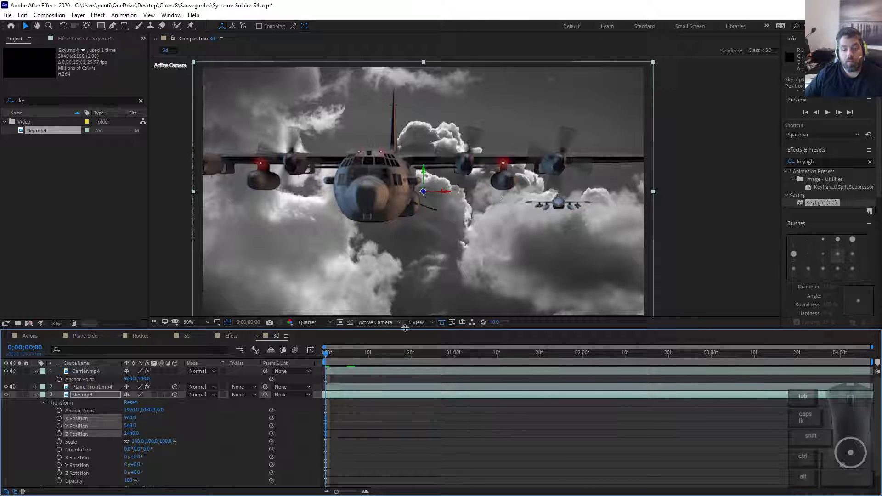
Parent Sky.mp4 to Plane-Front.mp4 in the 4 Views layout and scrub the opening to check the linked motion.
click(428, 324)
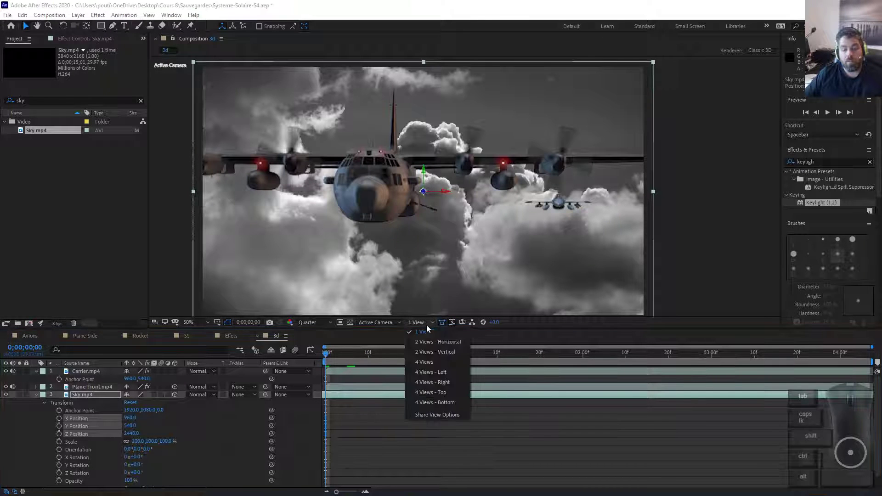
click(435, 363)
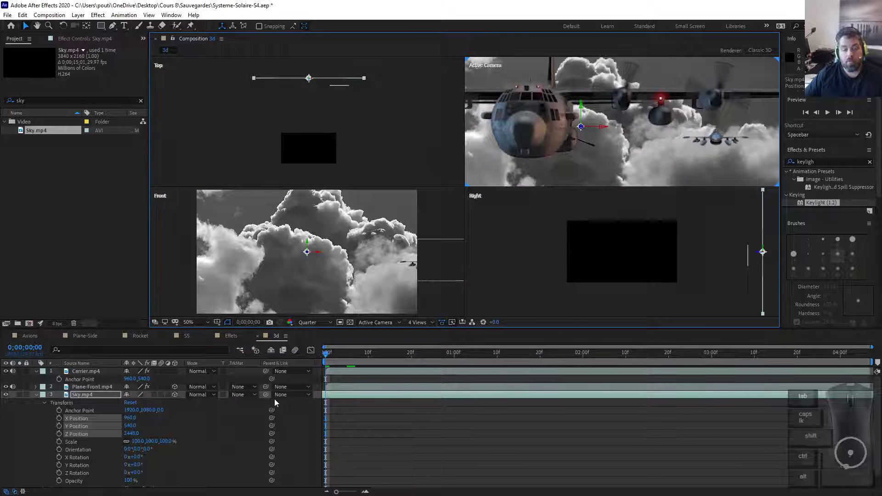
drag(267, 395, 92, 387)
drag(334, 361, 356, 358)
key(Home)
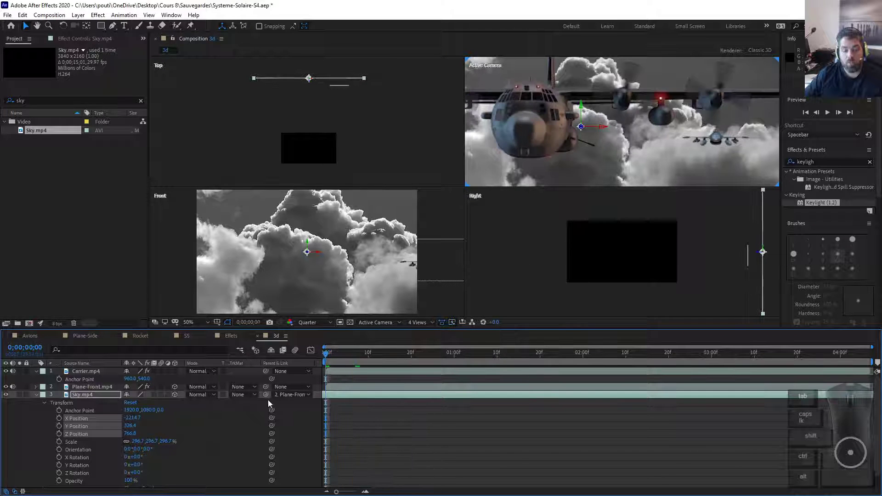
drag(265, 395, 95, 387)
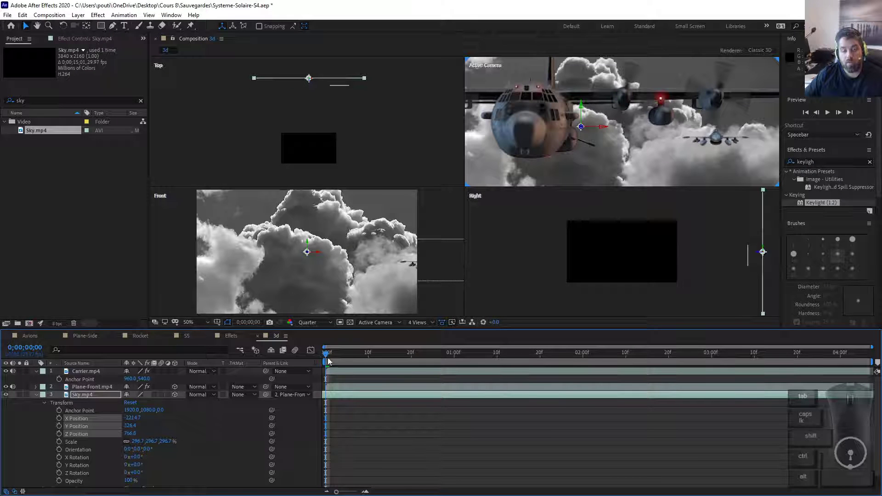
drag(334, 360, 471, 363)
key(Home)
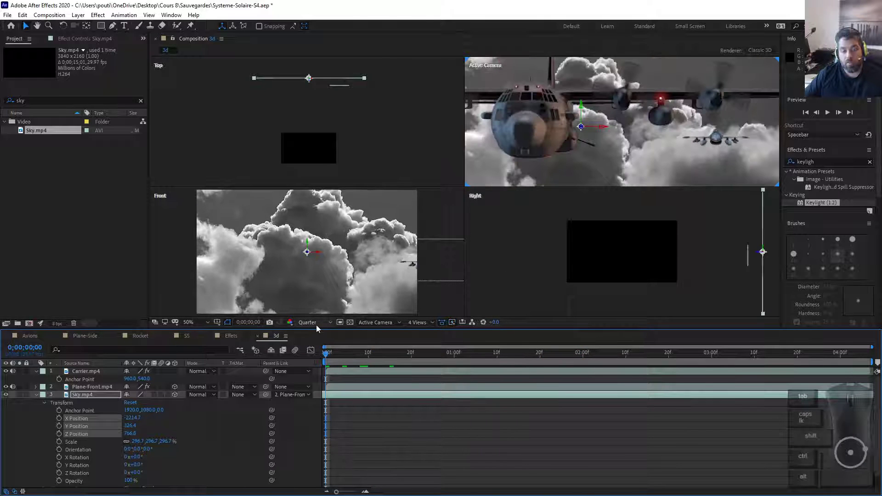
Return to 1 View, preview the 3d composition from the start and inspect the frame at 0;00;02;29.
click(368, 323)
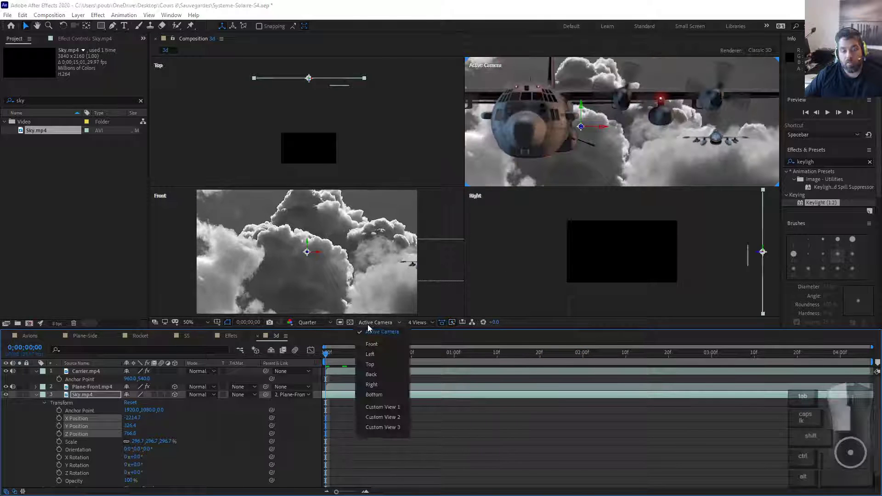
click(418, 323)
click(426, 334)
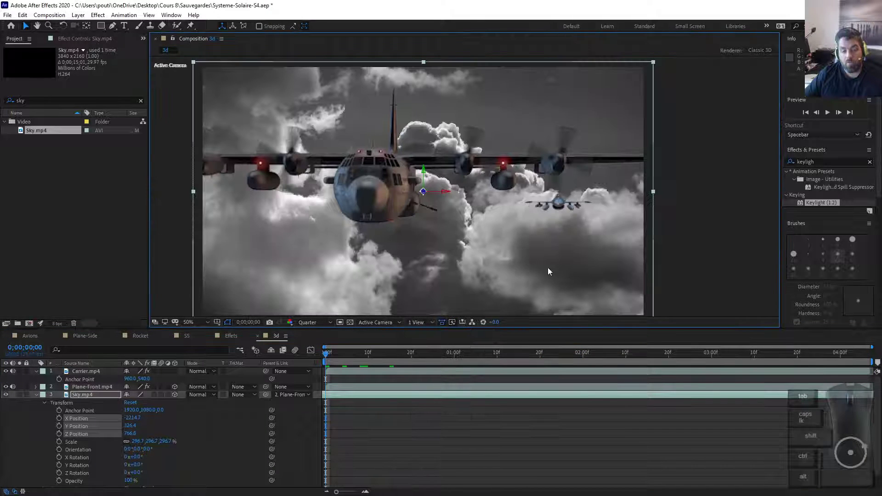
key(space)
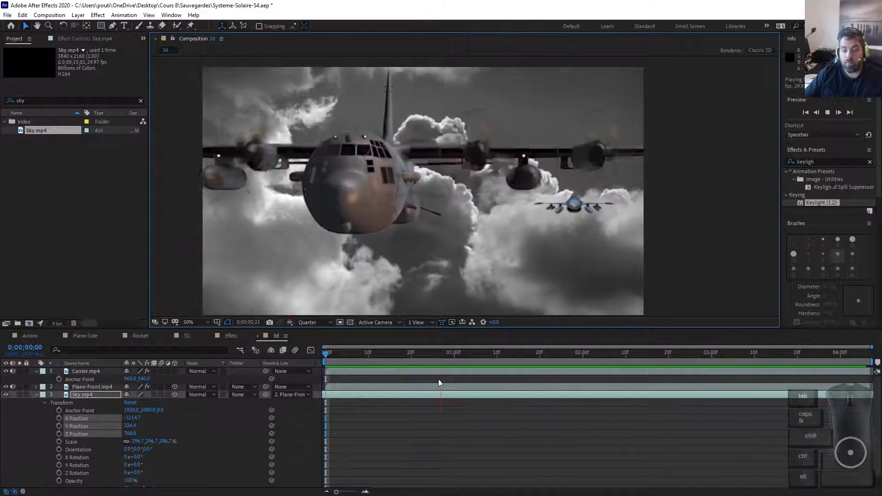
click(617, 358)
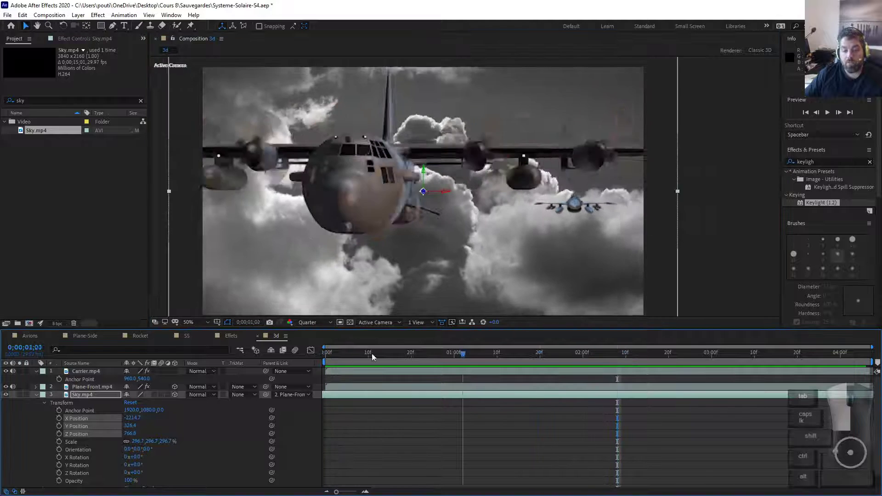
drag(874, 362, 876, 362)
click(708, 359)
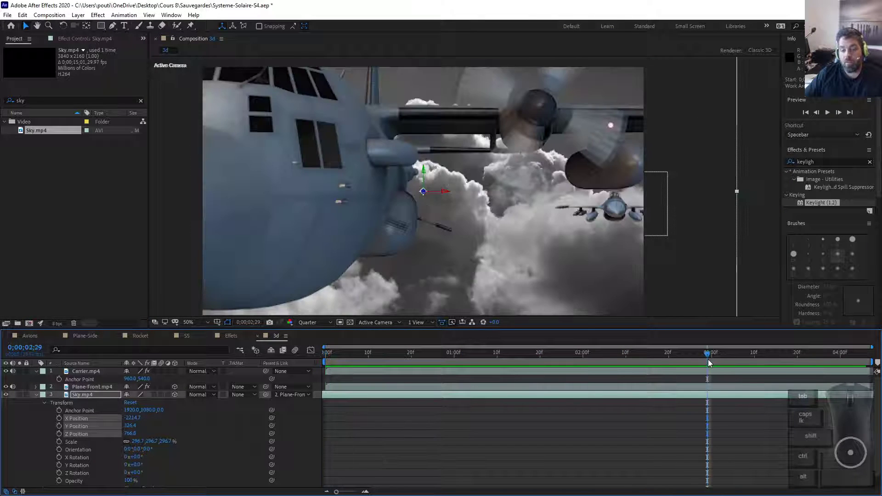
Clear the project search, search for "3d" and select the 3d composition.
click(32, 159)
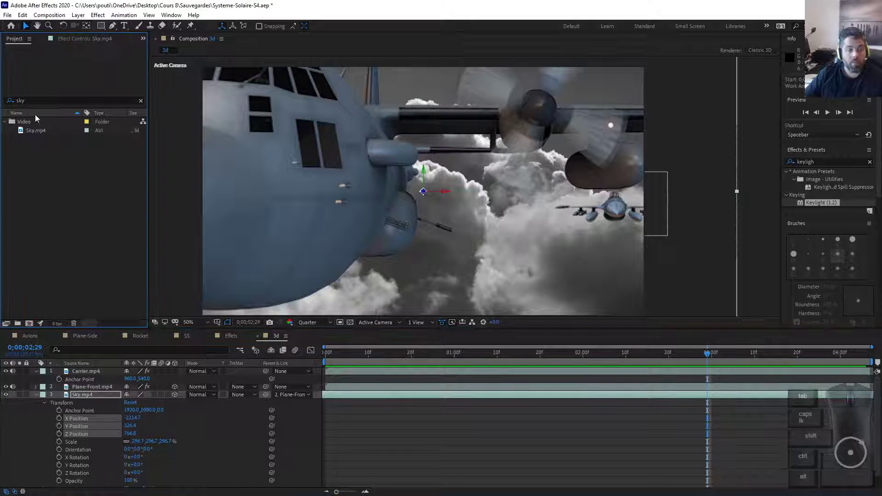
click(141, 101)
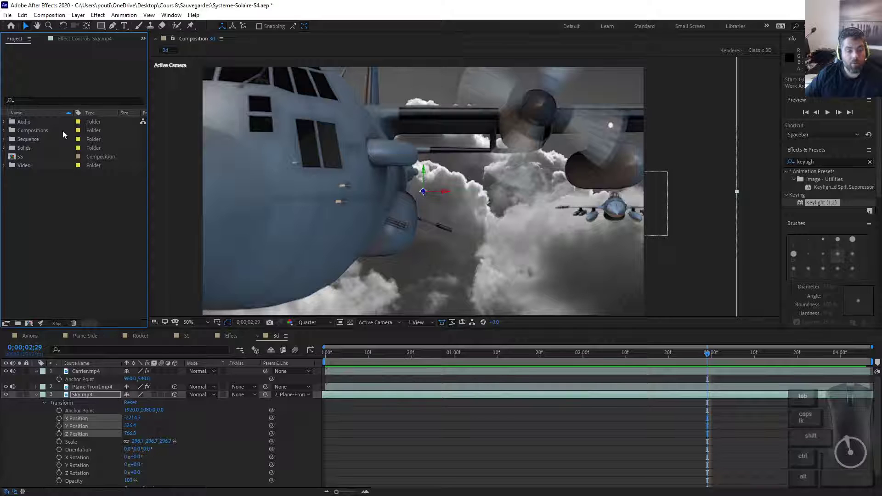
click(54, 101)
text(3d)
click(29, 133)
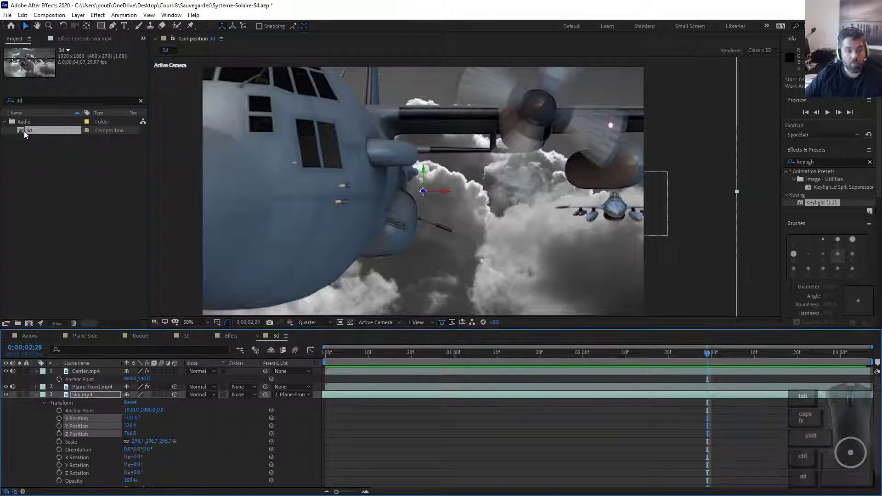
Set the 3d composition's duration to 0;00;30;07 and widen the timeline to show its full length.
right_click(21, 131)
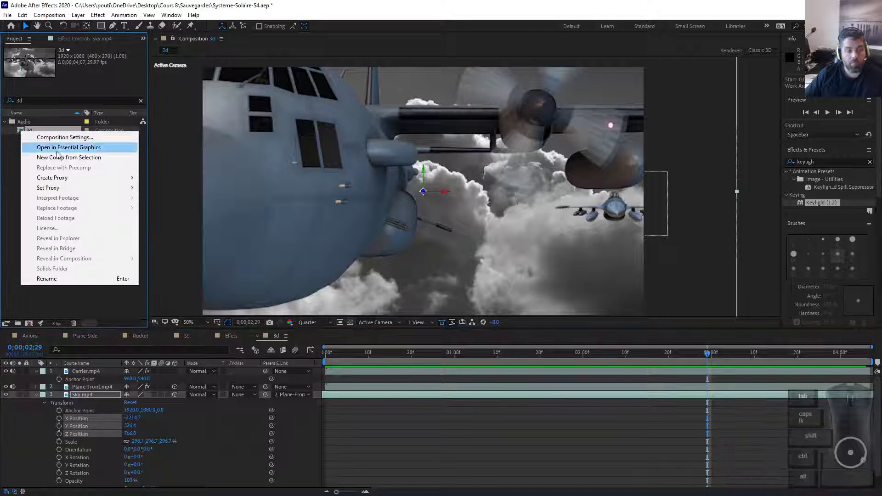
click(72, 138)
click(317, 313)
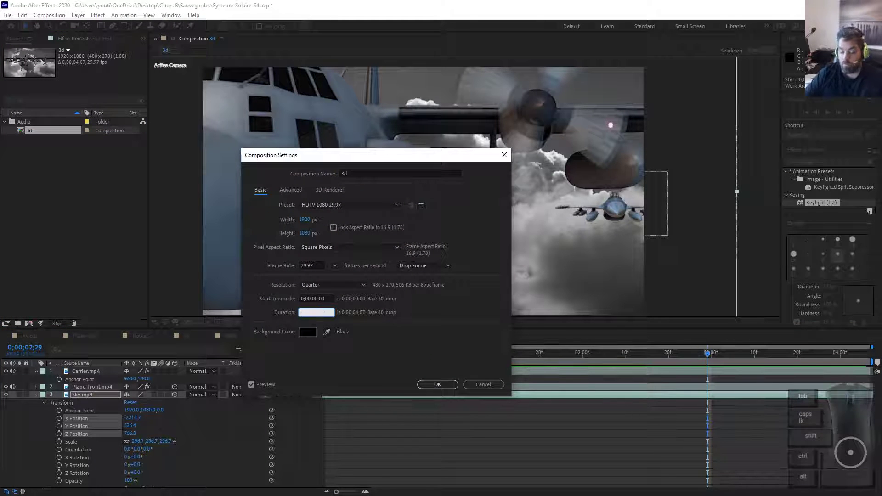
click(437, 385)
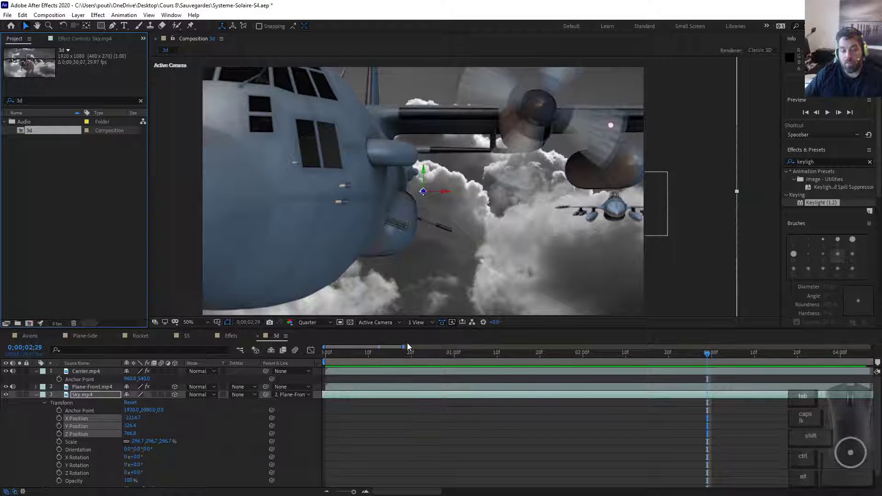
drag(402, 347, 871, 347)
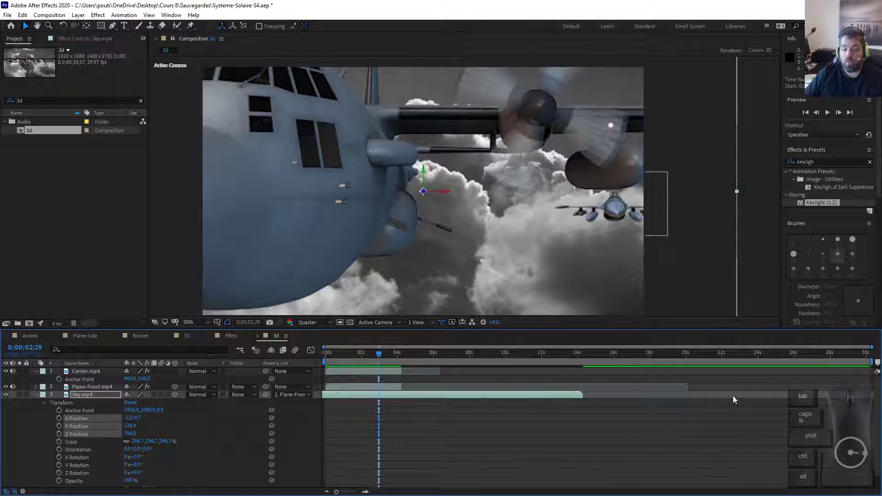
Extend the Carrier.mp4 and Plane-Front.mp4 layers to the full length of their footage and preview the 3d composition from the start.
click(423, 372)
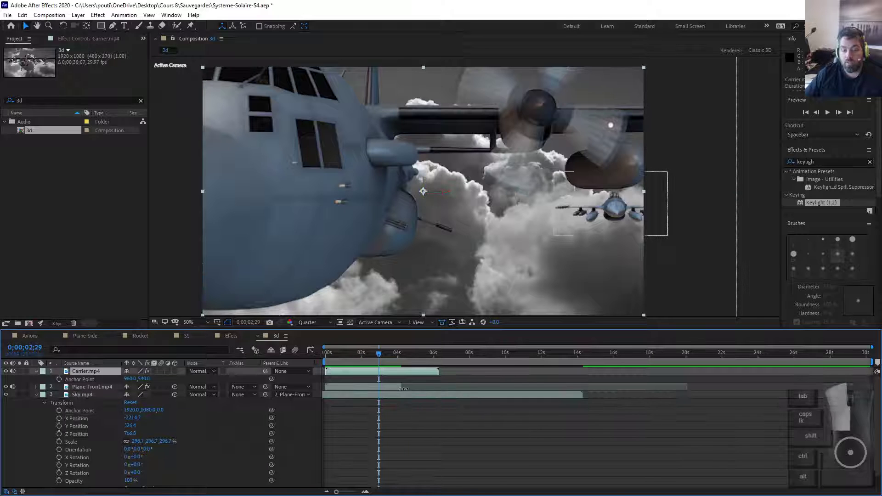
click(404, 388)
key(space)
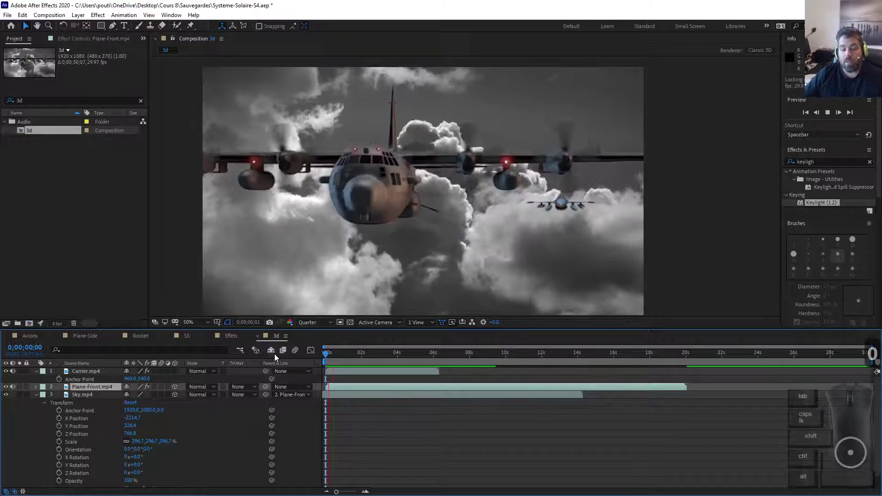
key(space)
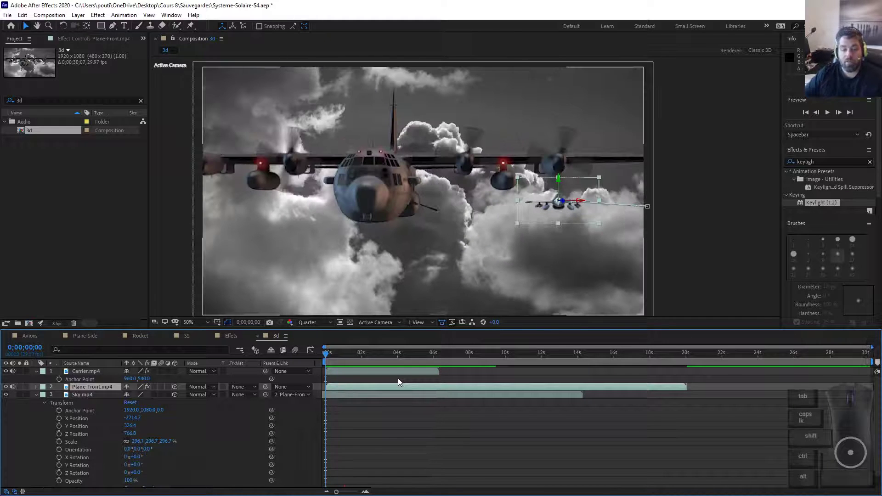
Check the 3d composition's duration in its composition settings.
right_click(44, 132)
click(56, 137)
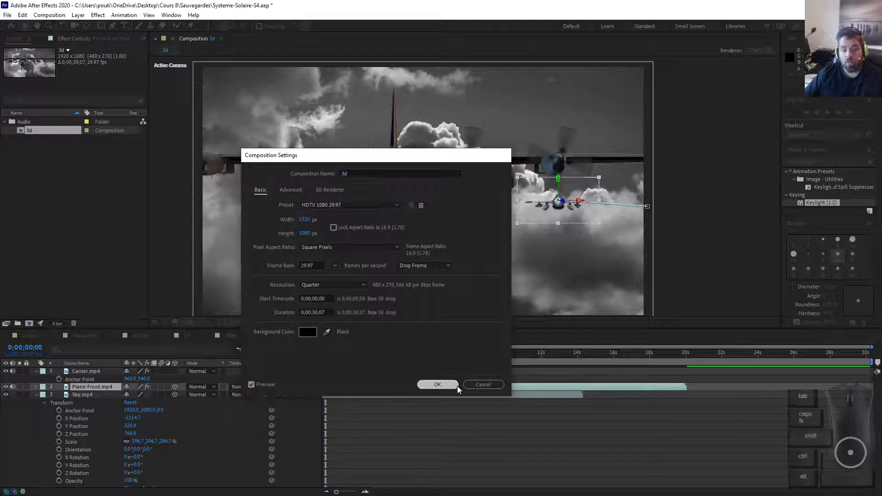
click(455, 385)
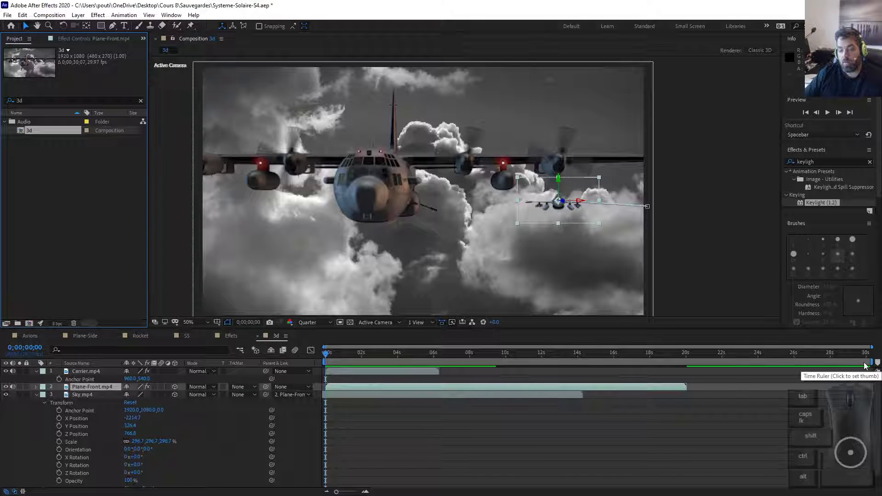
End the 3d composition's work area at 0;00;04;00 and trim the composition to that work area.
drag(873, 363, 401, 372)
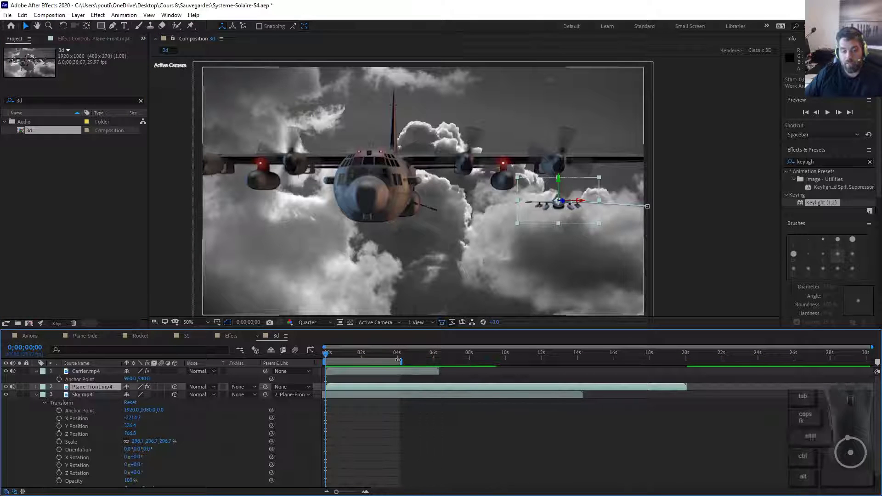
click(41, 348)
text(4)
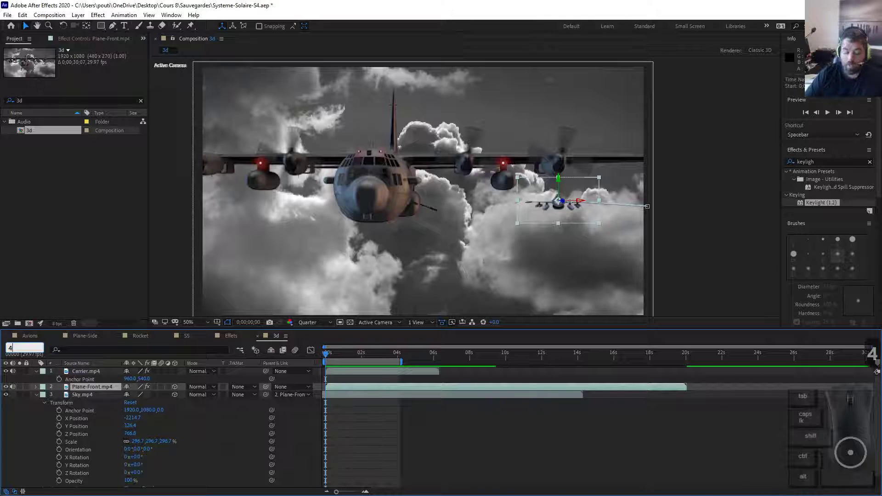
text(;00)
key(Return)
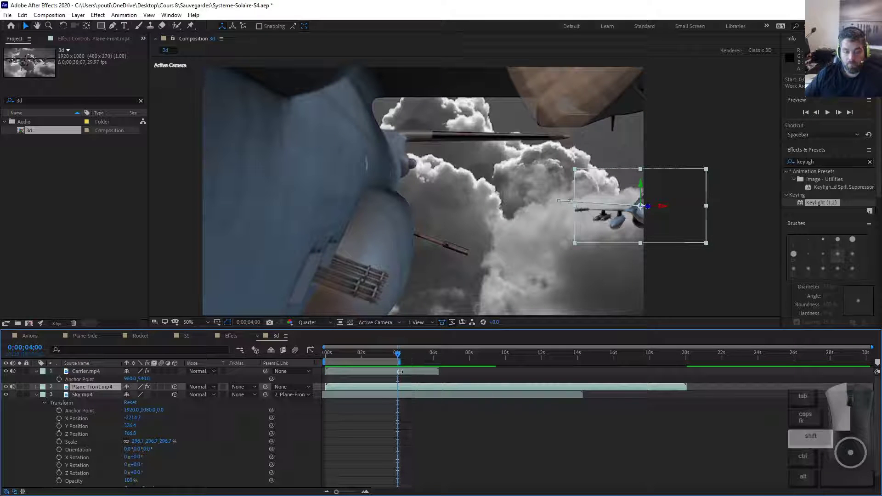
right_click(374, 363)
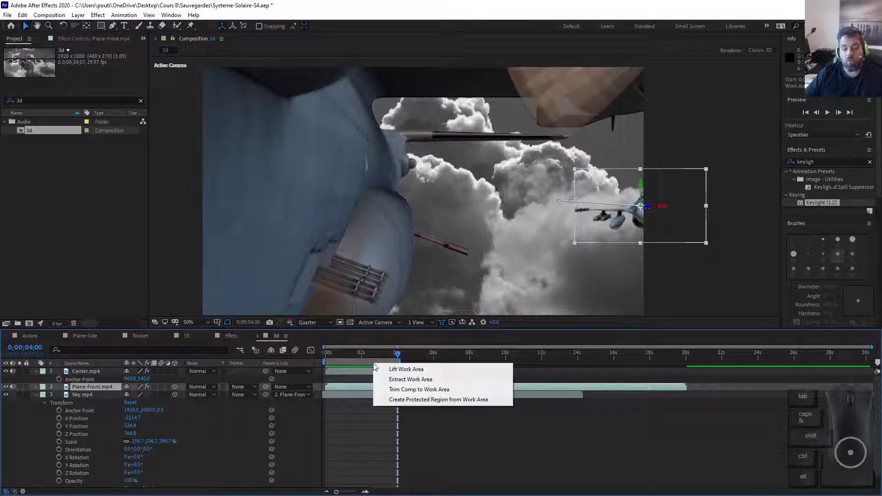
click(419, 389)
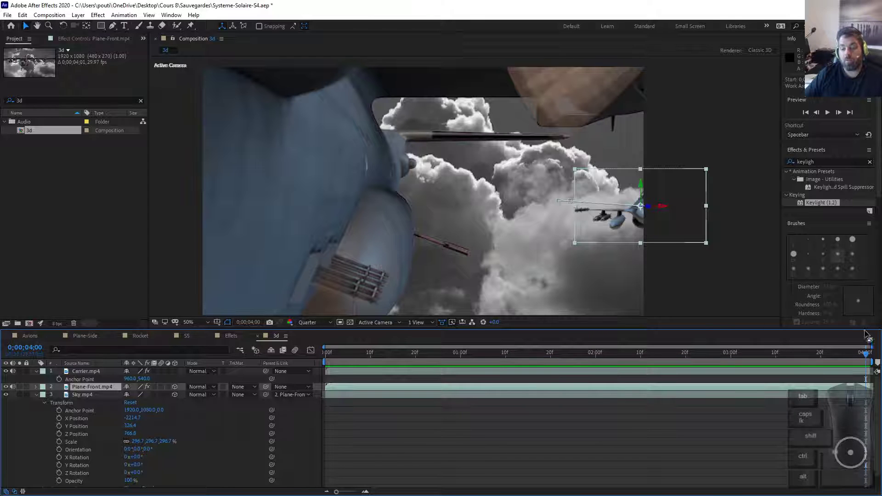
Scrub the trimmed 3d composition between its start and end, and preview it from the first frame.
drag(866, 355, 328, 360)
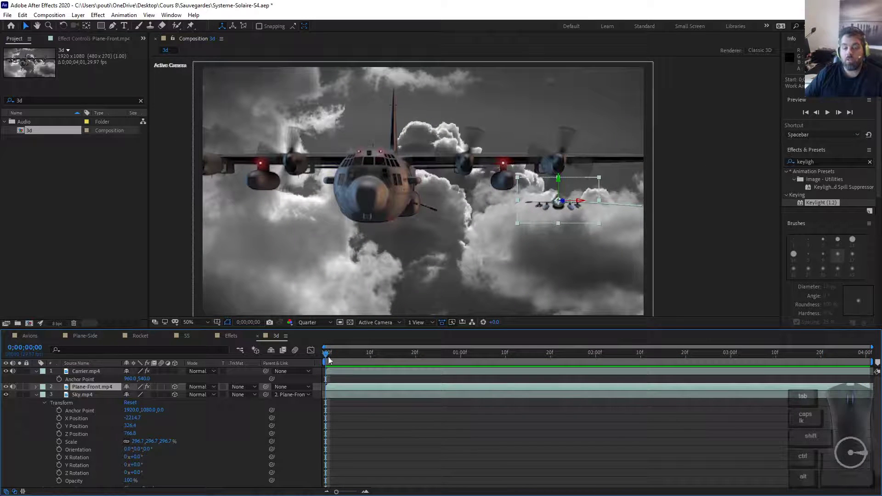
click(853, 363)
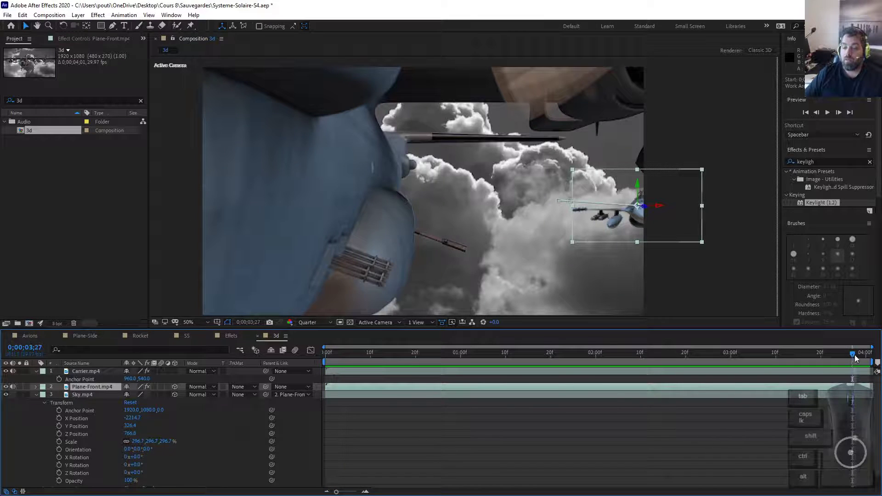
drag(855, 359, 240, 337)
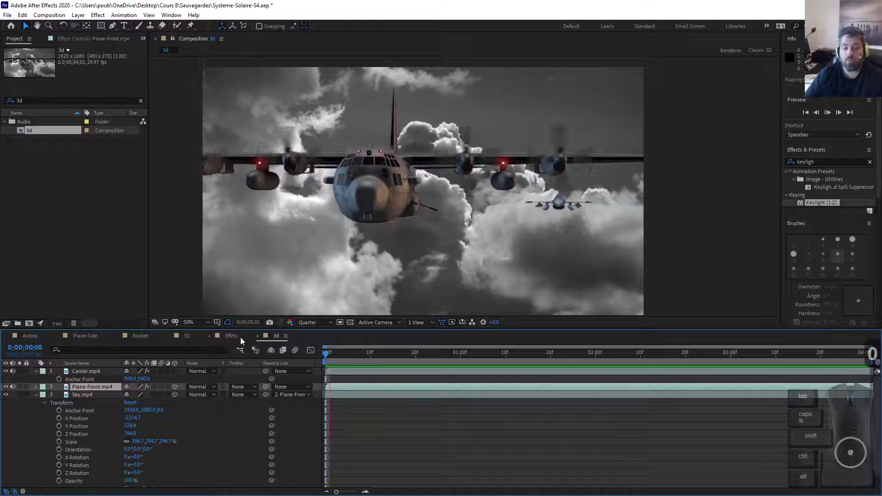
key(space)
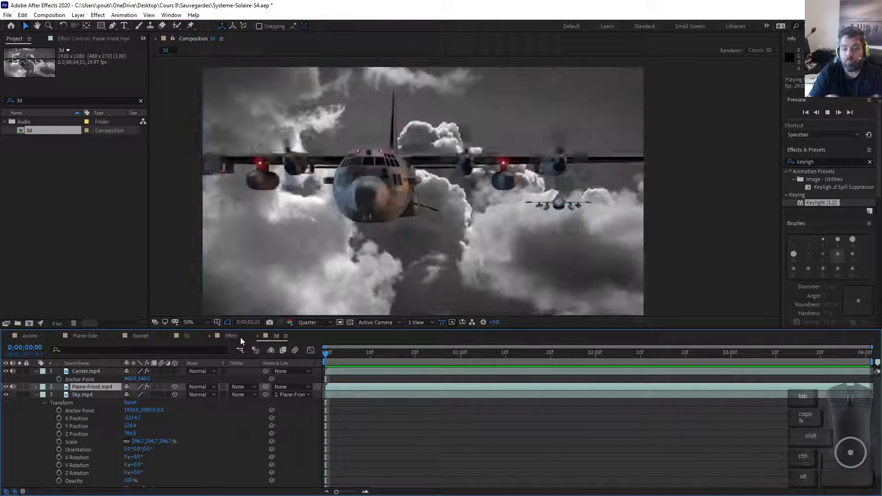
Switch to the presentation slide to read the remaining instructions, return to After Effects and preview the 3d composition again.
key(alt+Tab)
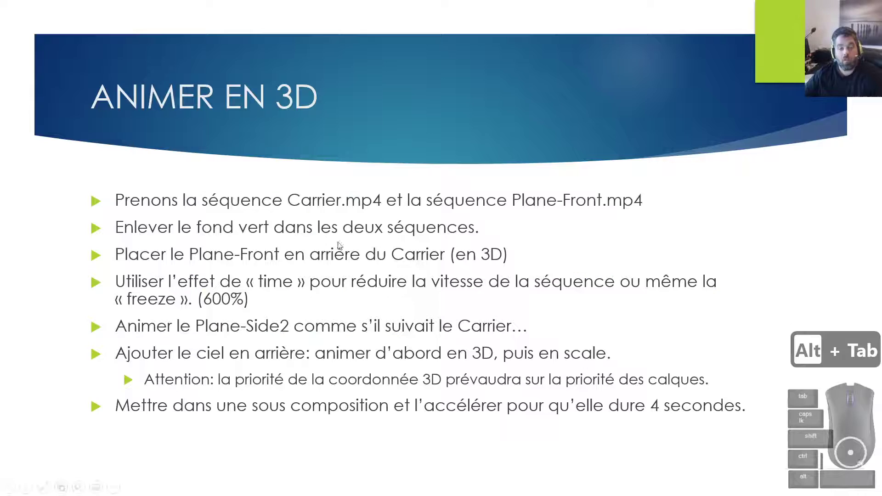
key(alt+Tab)
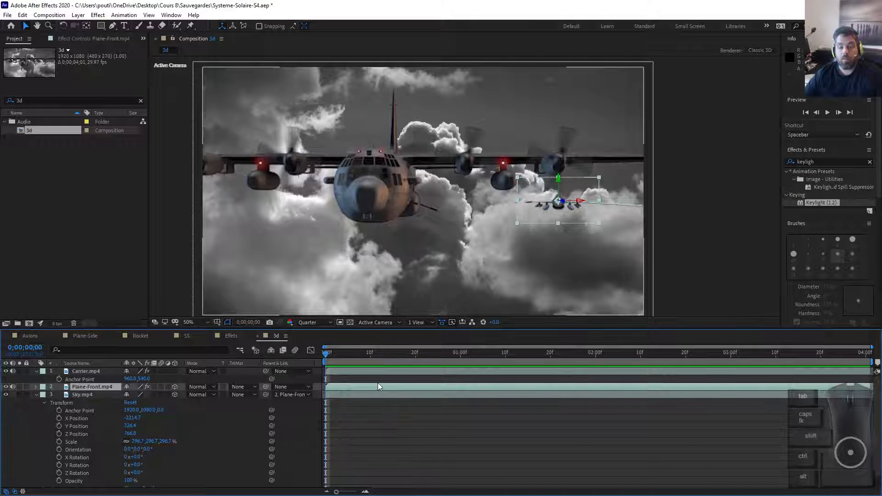
key(space)
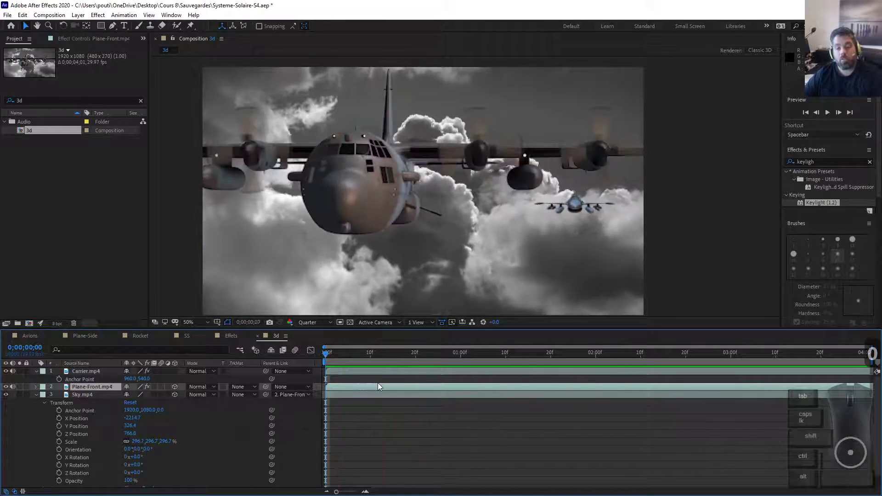
key(space)
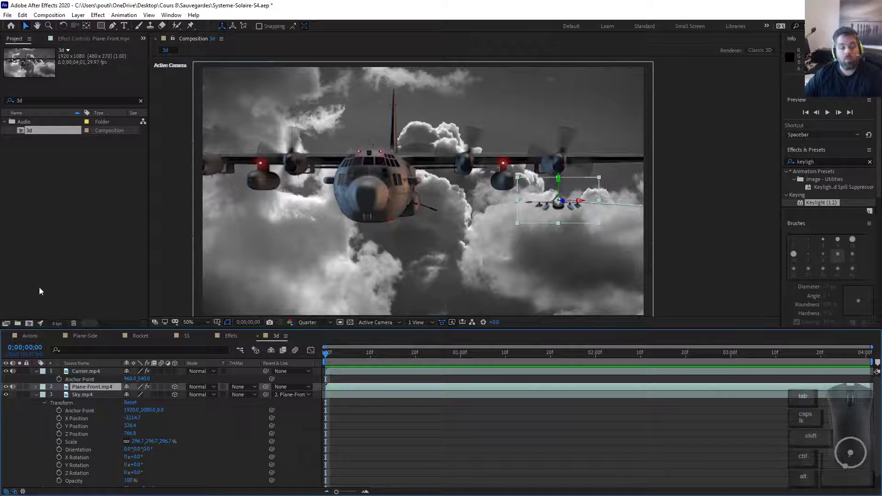
Create a new composition named 3d-Rapide with the default HDTV 1080 29.97 settings.
click(29, 323)
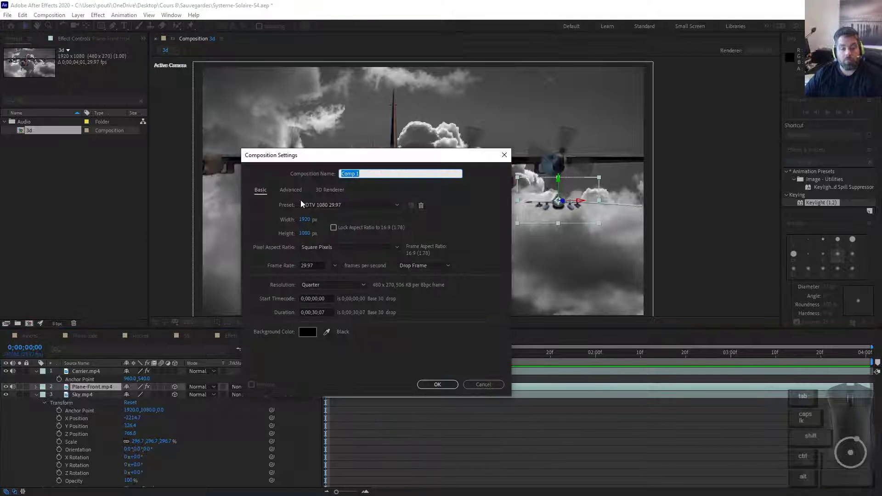
text(3d-A)
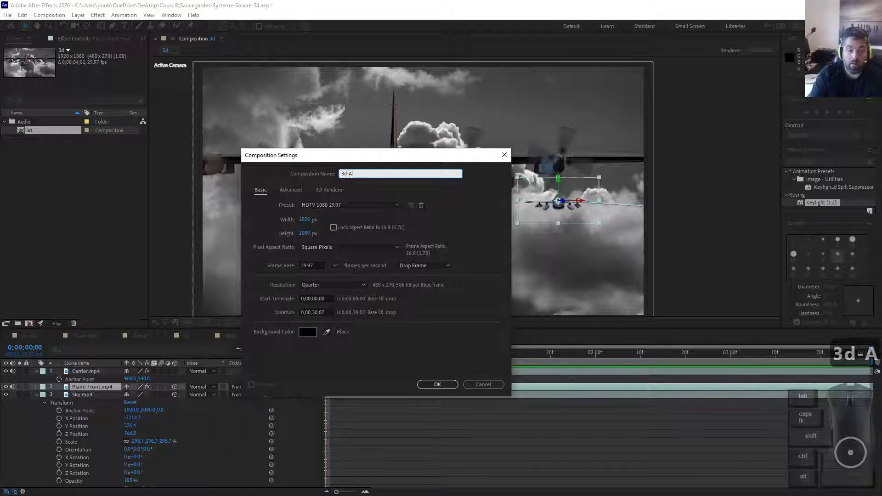
key(BackSpace)
text(Rapide)
key(Return)
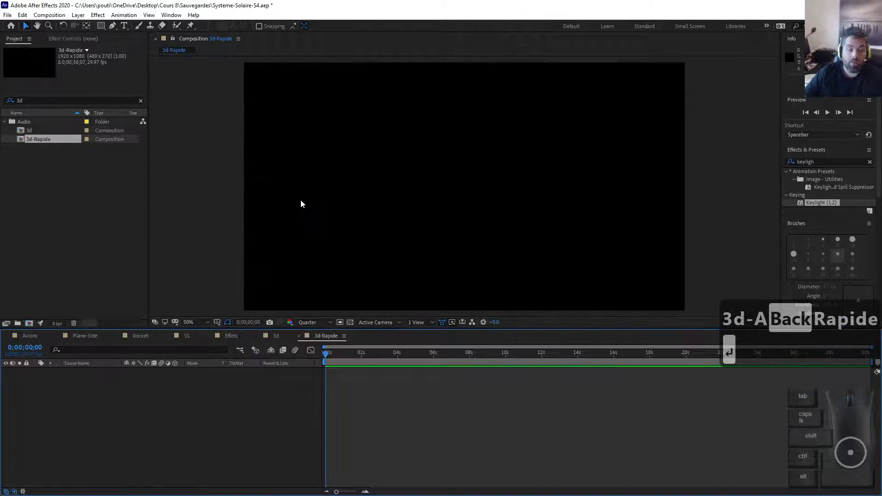
Nest the 3d composition as a layer in the 3d-Rapide timeline, starting at the first frame.
click(34, 142)
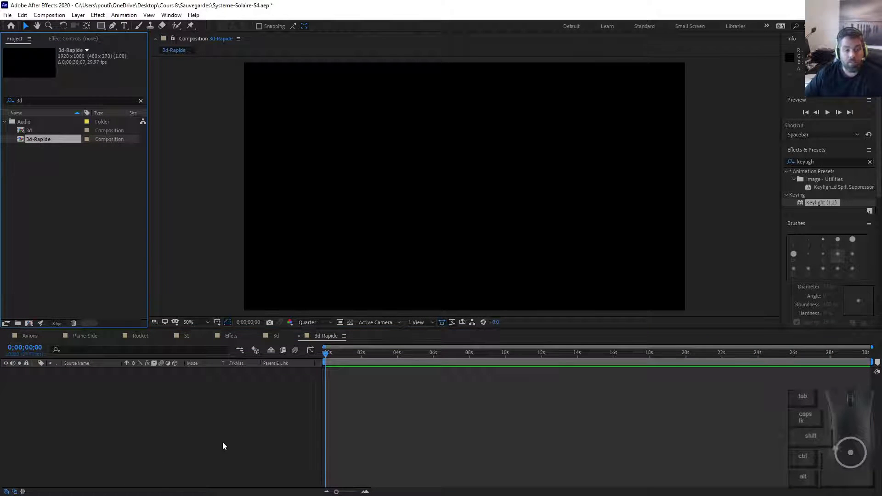
click(308, 450)
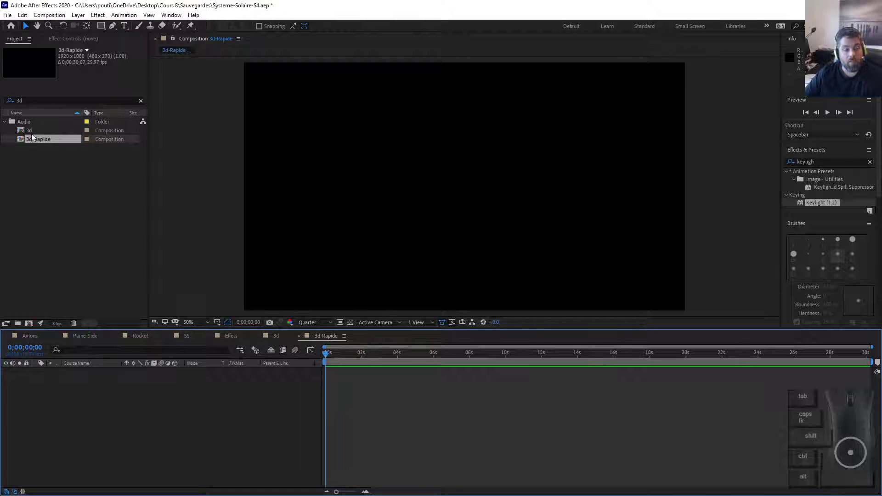
drag(29, 131, 352, 357)
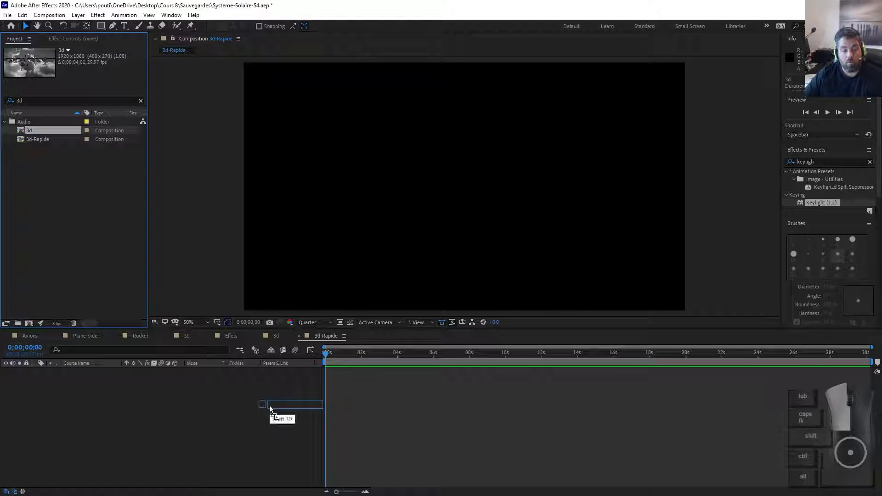
drag(270, 409, 271, 409)
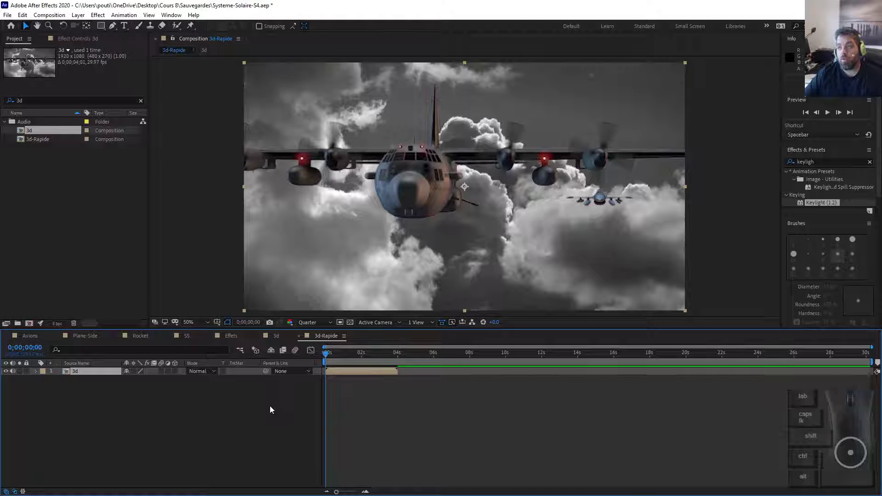
End 3d-Rapide's work area where the nested 3d layer ends and trim the composition to it.
drag(874, 361, 399, 362)
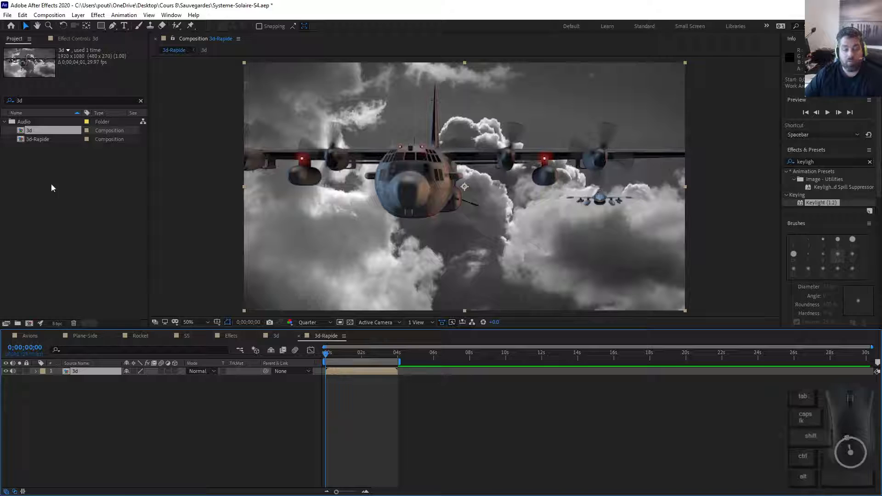
click(32, 139)
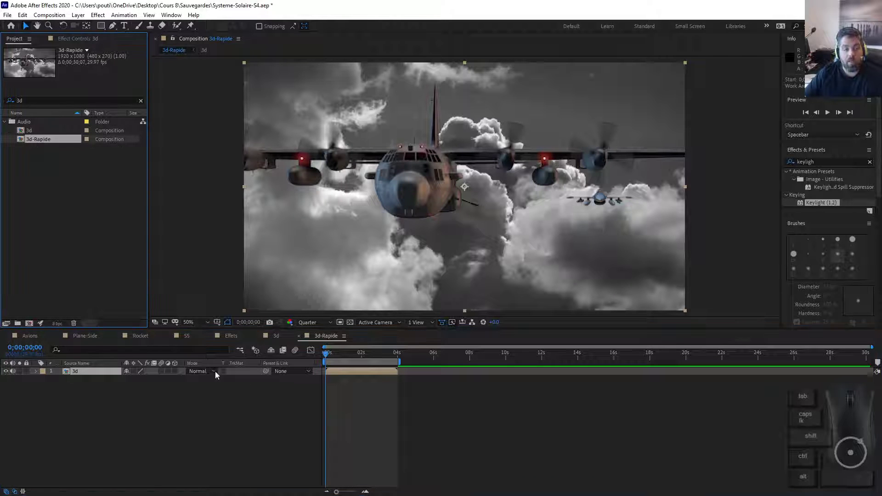
click(97, 371)
right_click(355, 364)
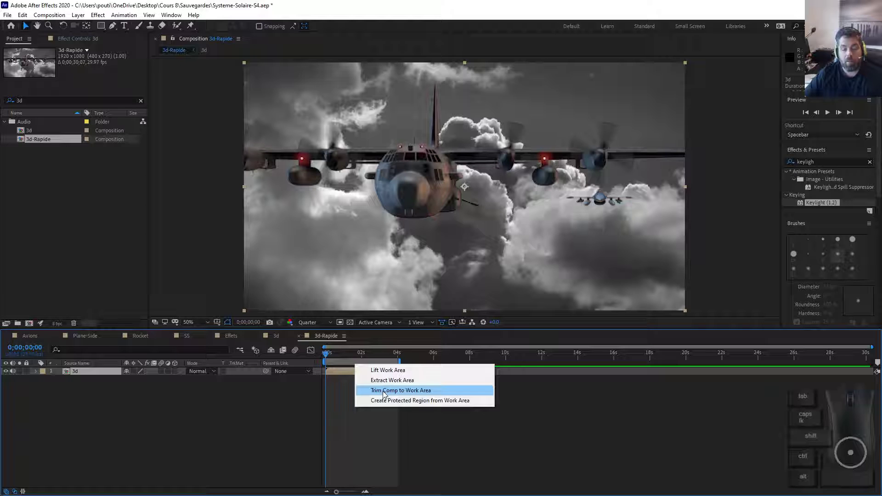
click(384, 393)
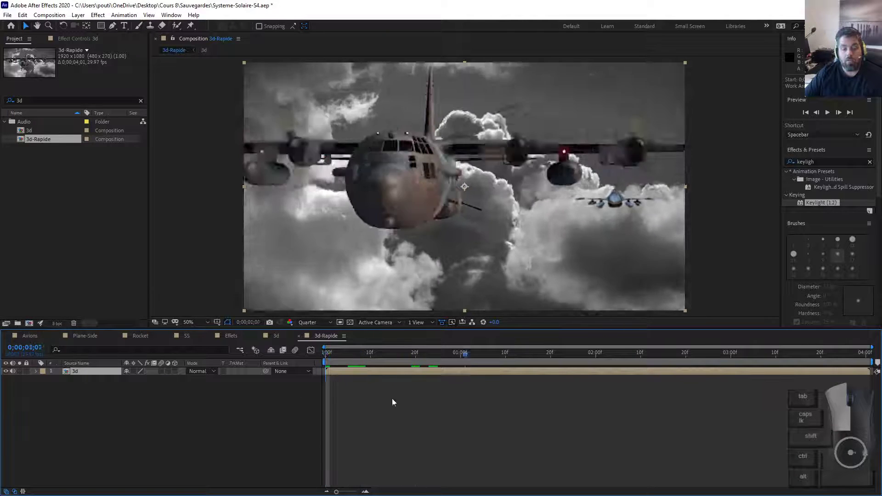
Preview 3d-Rapide and compare its timeline with that of the source 3d composition.
key(space)
click(272, 341)
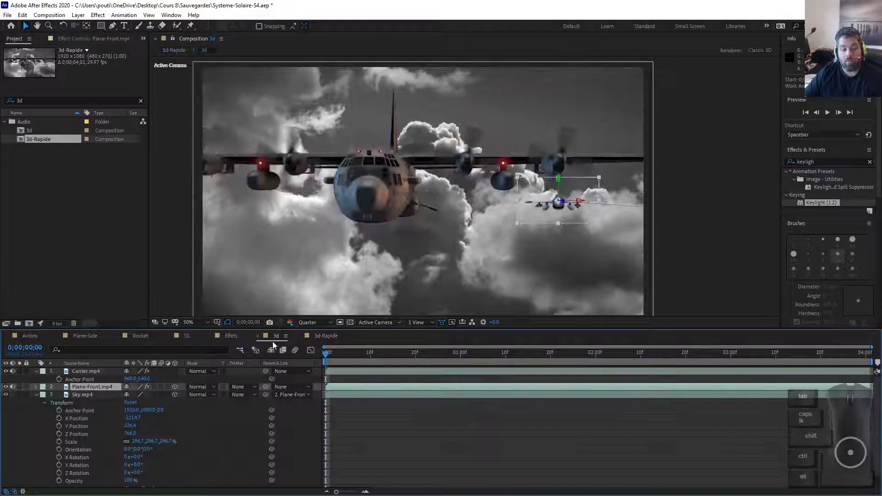
click(323, 337)
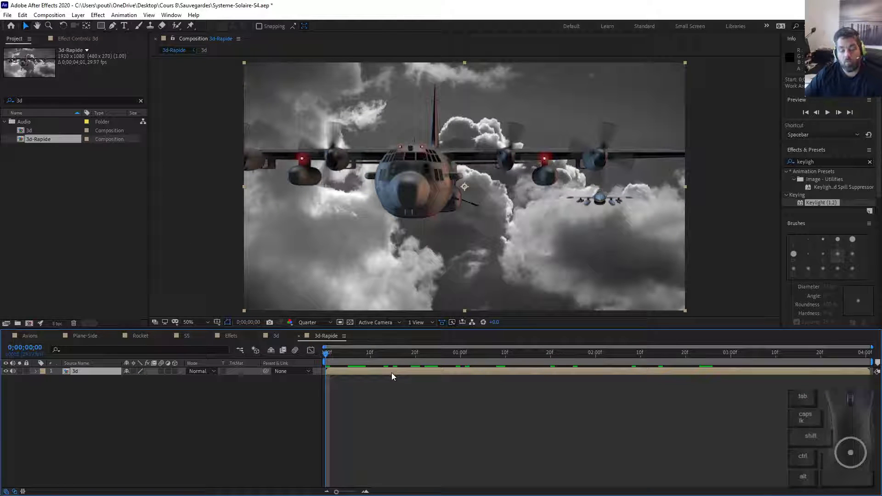
click(277, 338)
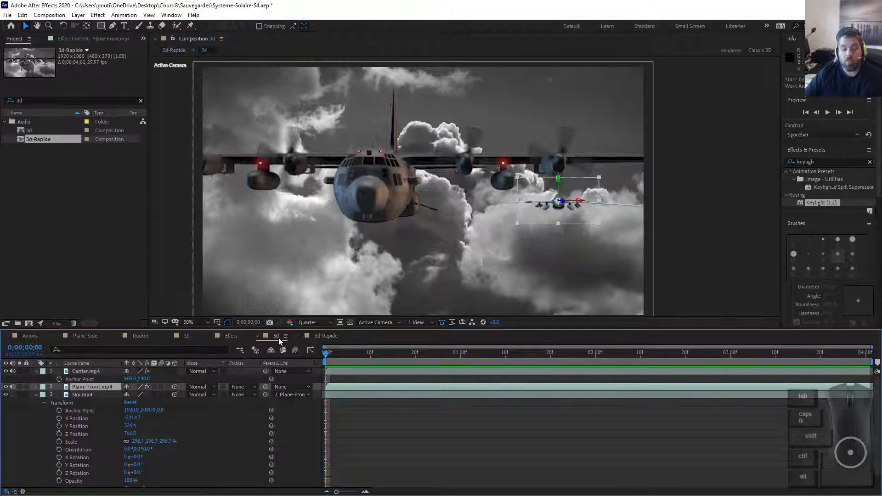
click(330, 336)
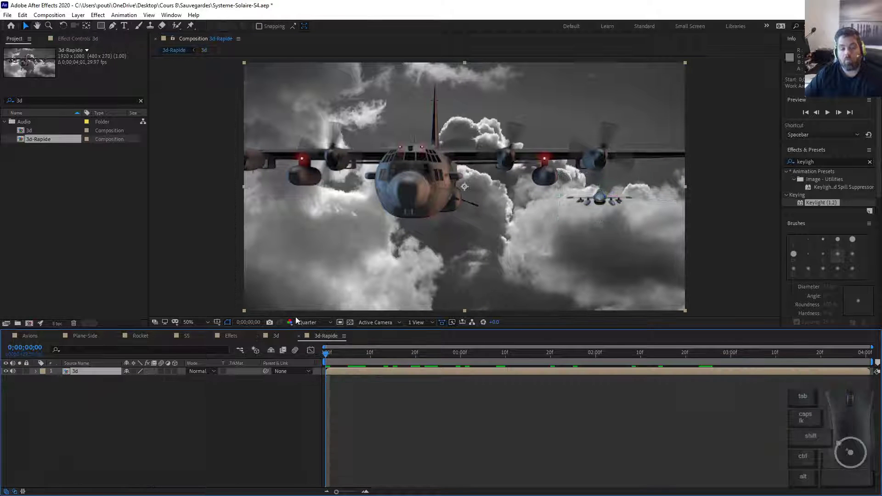
Time-stretch the nested 3d layer in 3d-Rapide with a stretch factor of 50, holding the layer in-point in place.
mouse_move(333, 358)
mouse_down()
mouse_move(685, 394)
mouse_move(349, 382)
mouse_move(317, 362)
mouse_up()
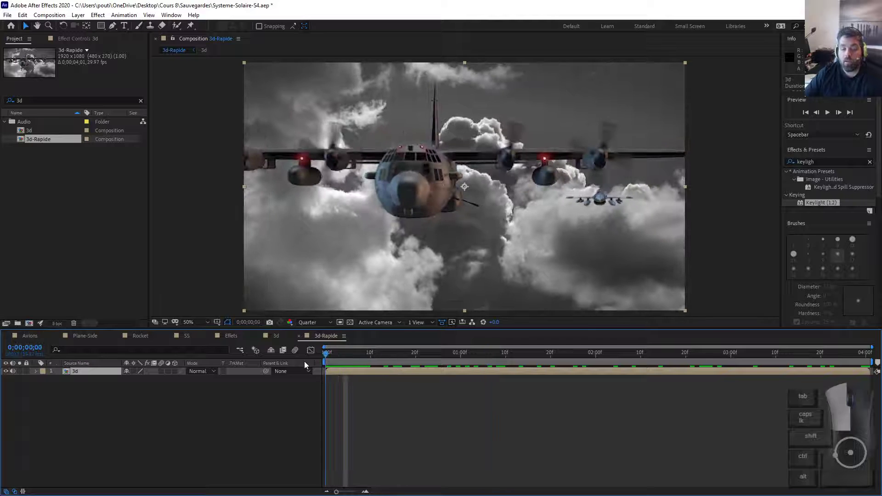
right_click(341, 372)
mouse_move(377, 160)
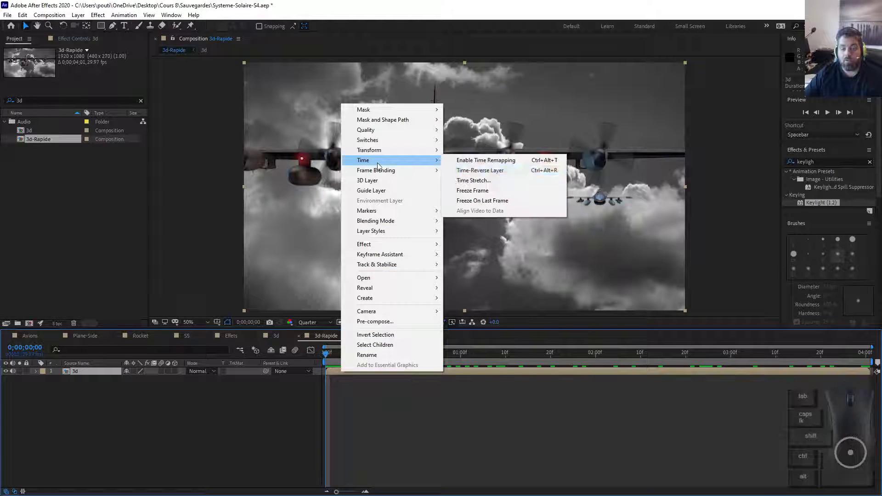
click(476, 180)
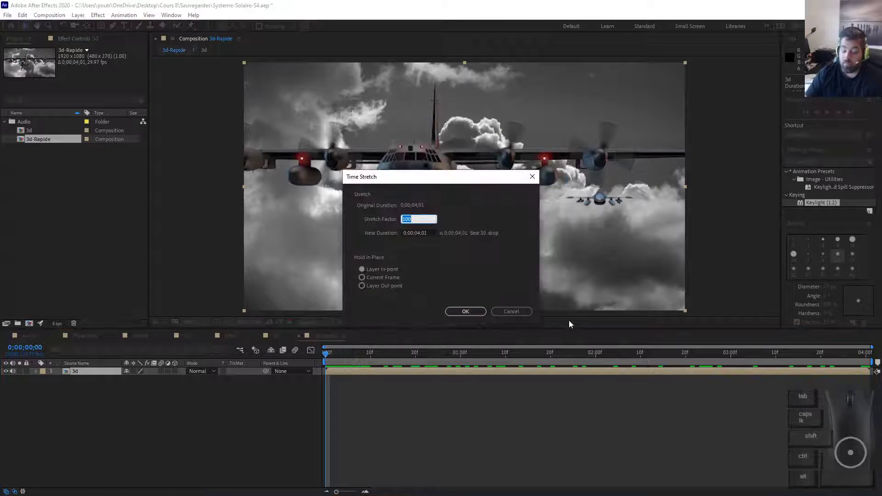
text(200)
key(BackSpace)
key(BackSpace)
key(BackSpace)
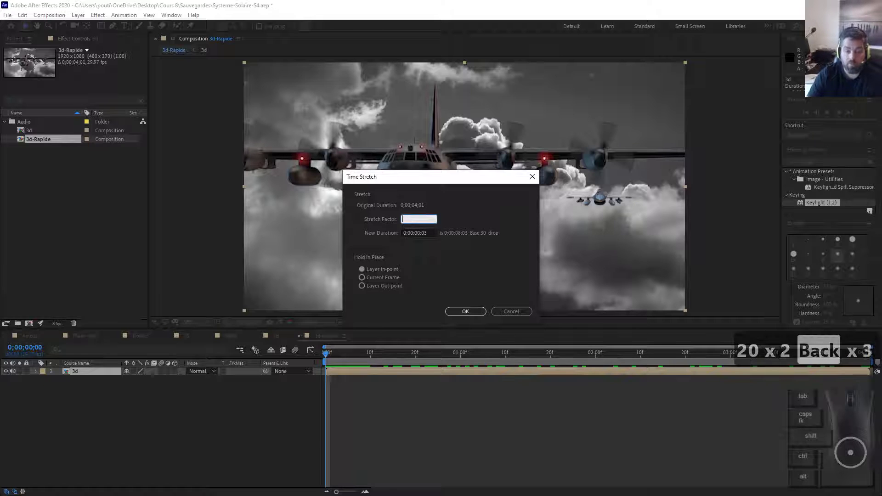
text(50)
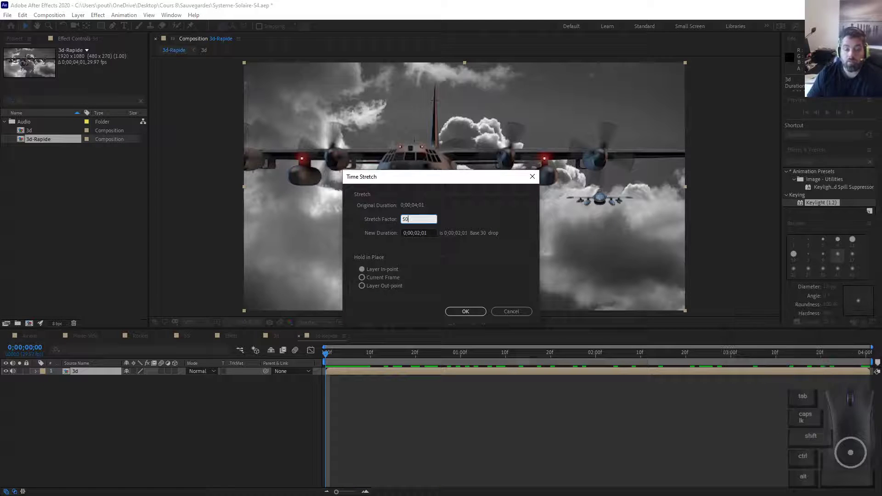
key(Return)
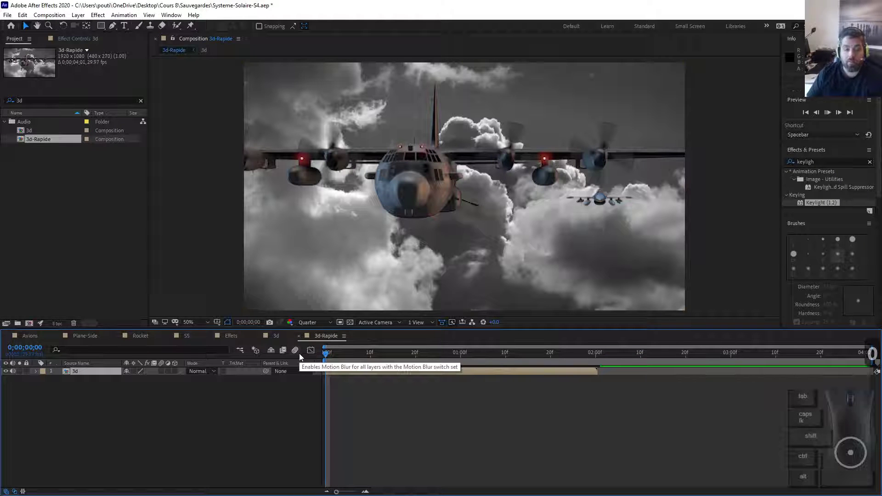
Preview the sped-up 3d layer in the 3d-Rapide composition.
key(space)
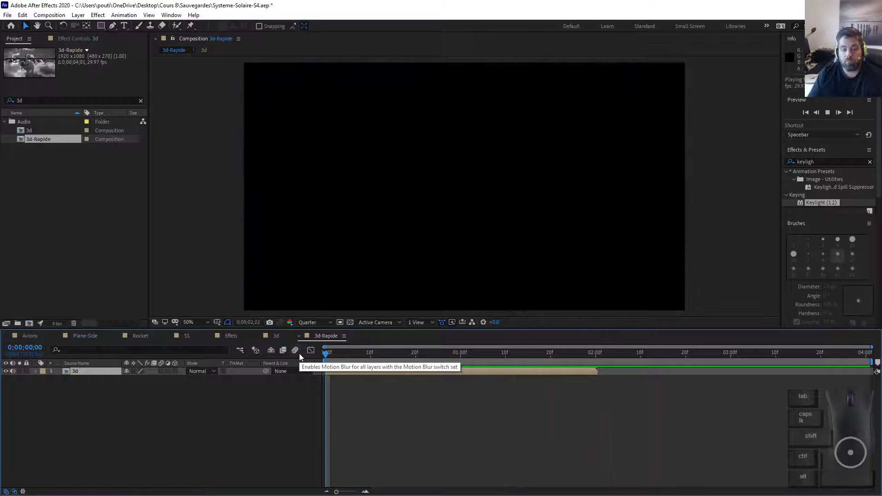
key(KP_0)
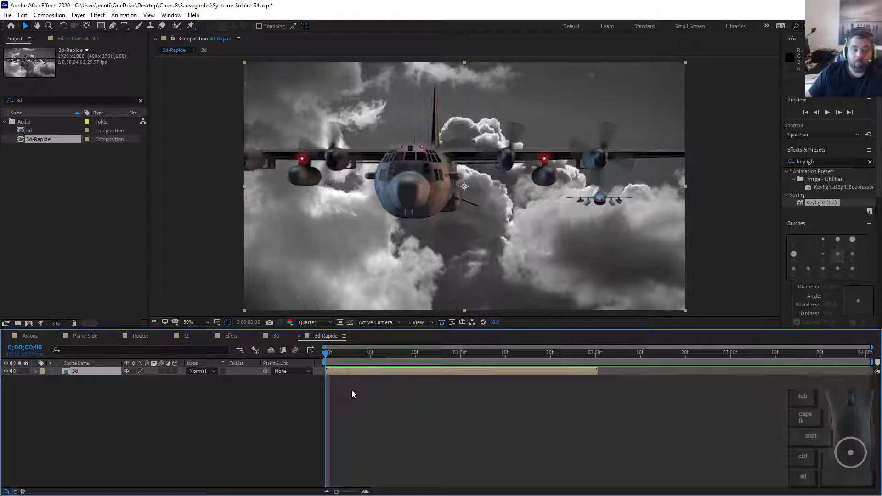
click(186, 387)
click(85, 374)
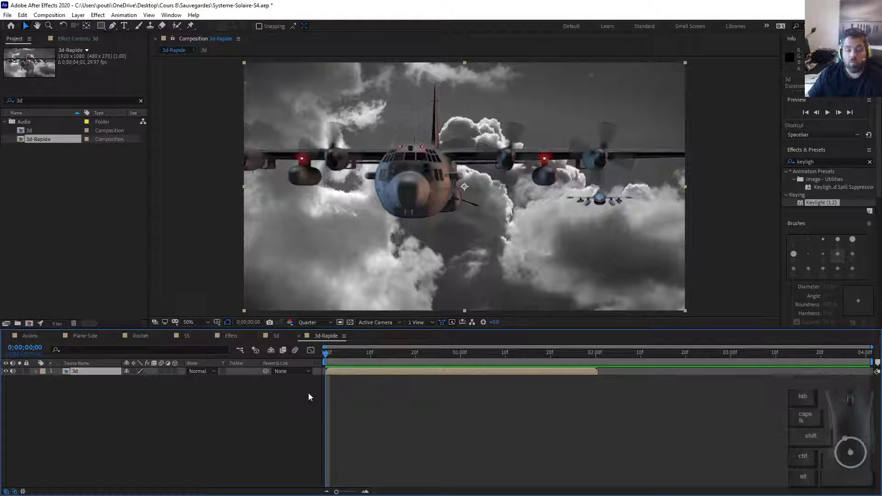
click(324, 337)
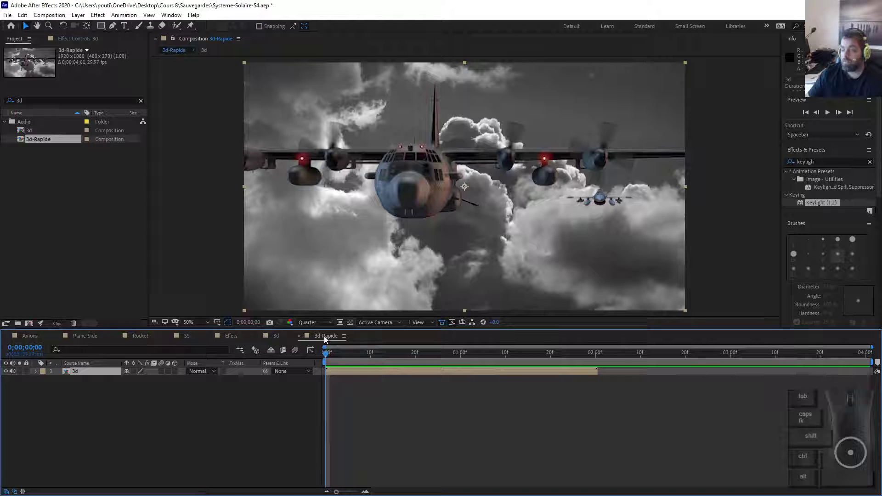
Switch to the PowerPoint slide show and advance to the slide on creating a parallax.
key(alt+Tab)
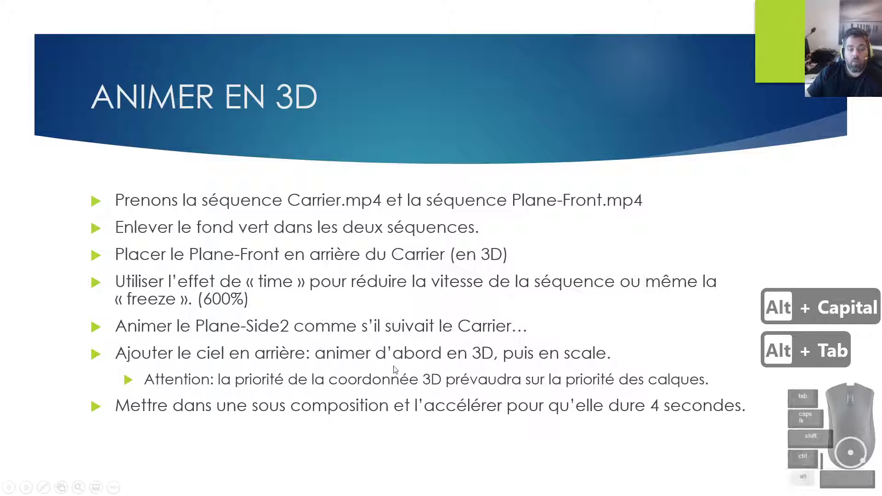
click(416, 377)
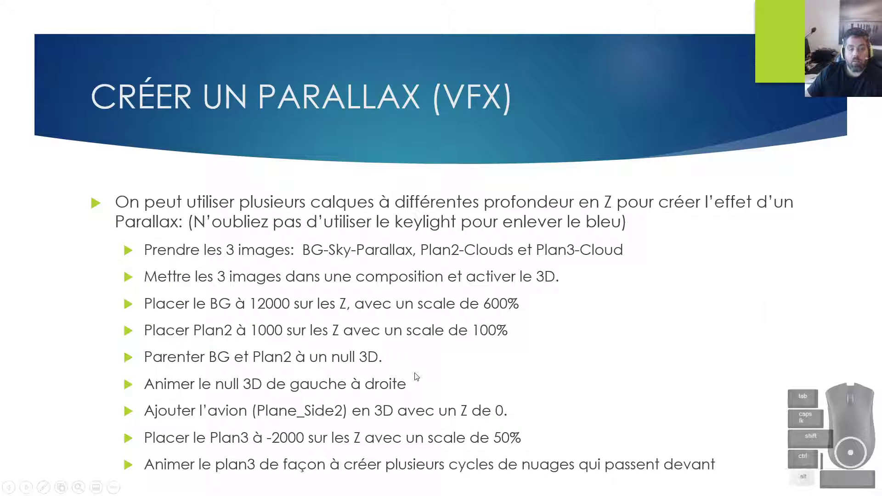
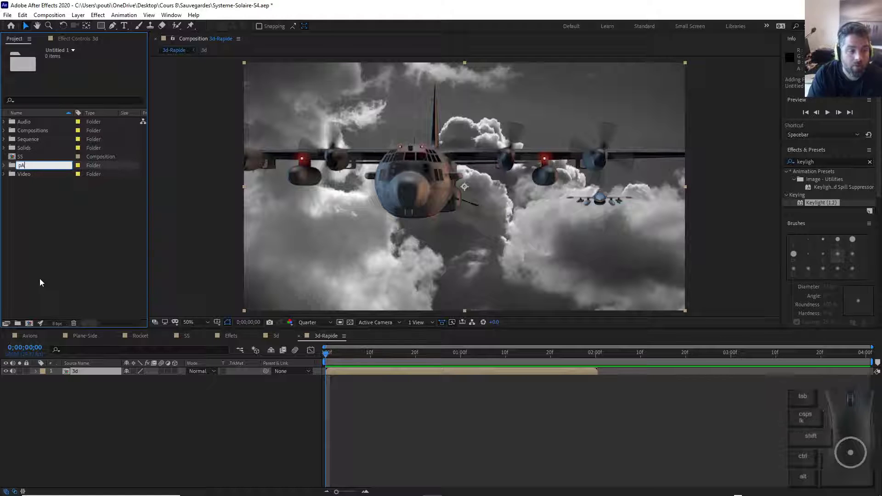
Name the new project folder Paralax and import the four Plan PNG images from the Devoir folder into it.
text(Paralax)
key(Return)
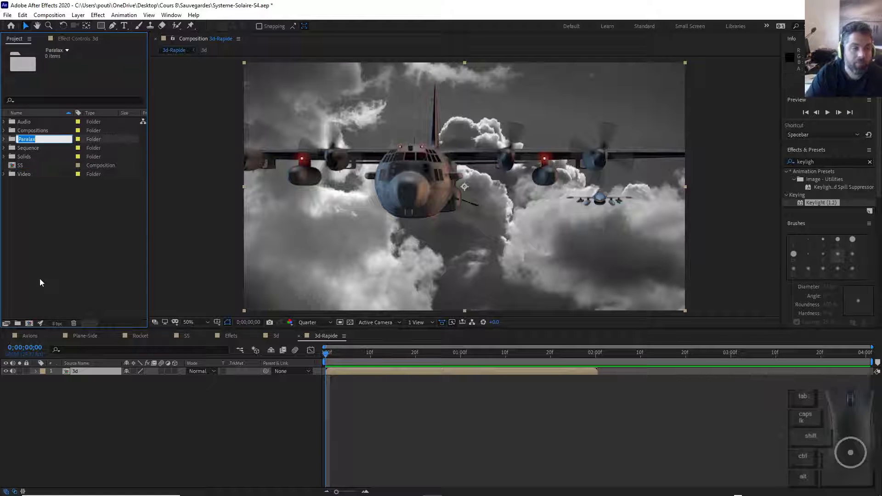
key(alt+Tab)
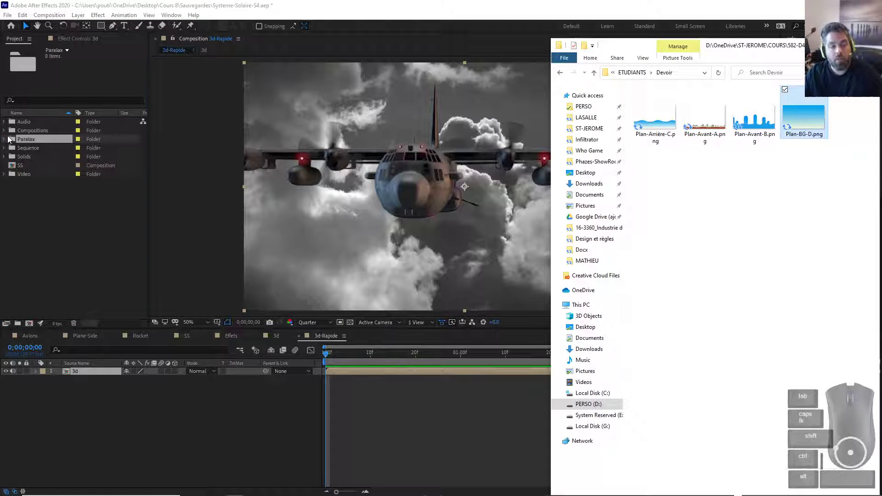
click(9, 141)
key(alt+Tab)
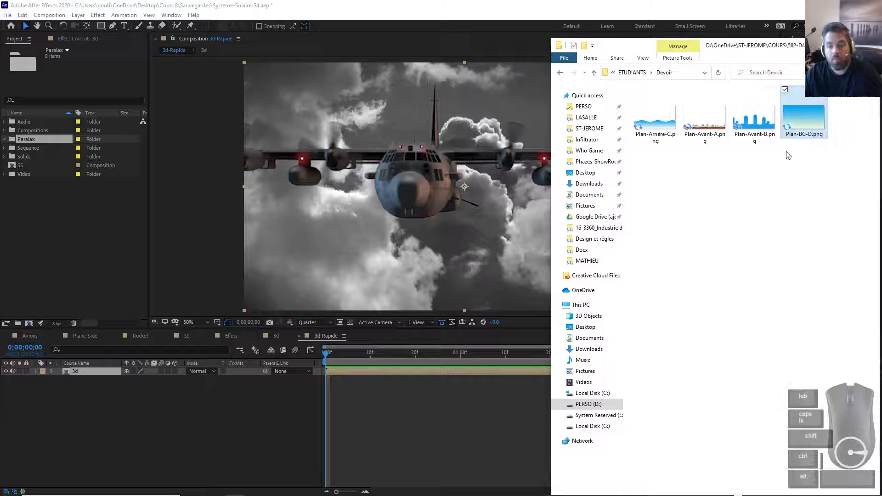
shift+click(676, 133)
drag(675, 133, 31, 140)
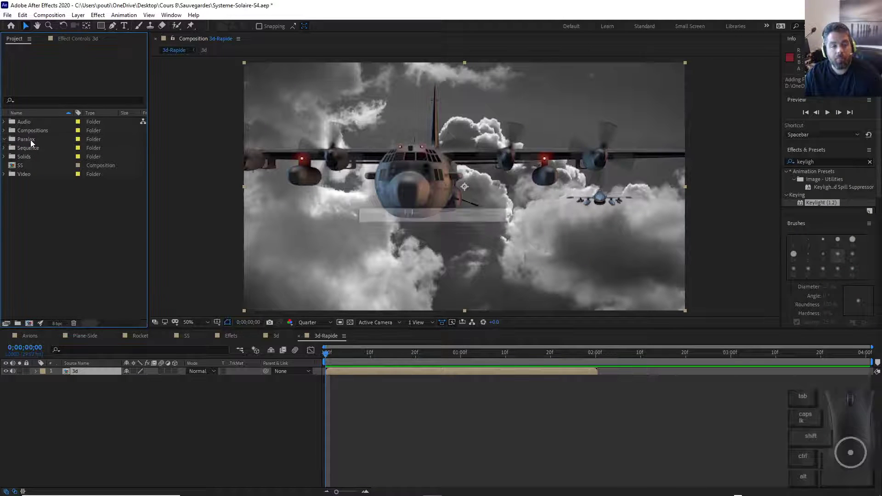
click(39, 222)
Review the parallax instructions in the PowerPoint slide show and return to After Effects.
key(alt+Tab)
key(alt+Tab)
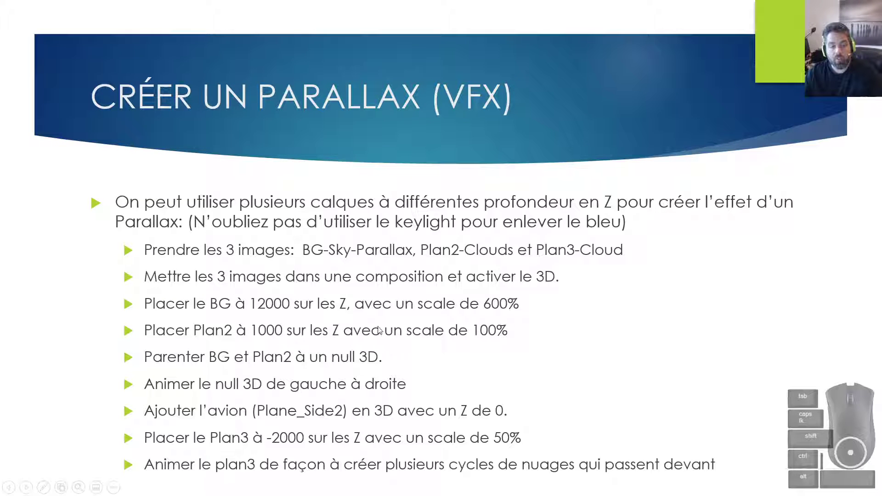
key(alt+Tab)
key(alt+Tab)
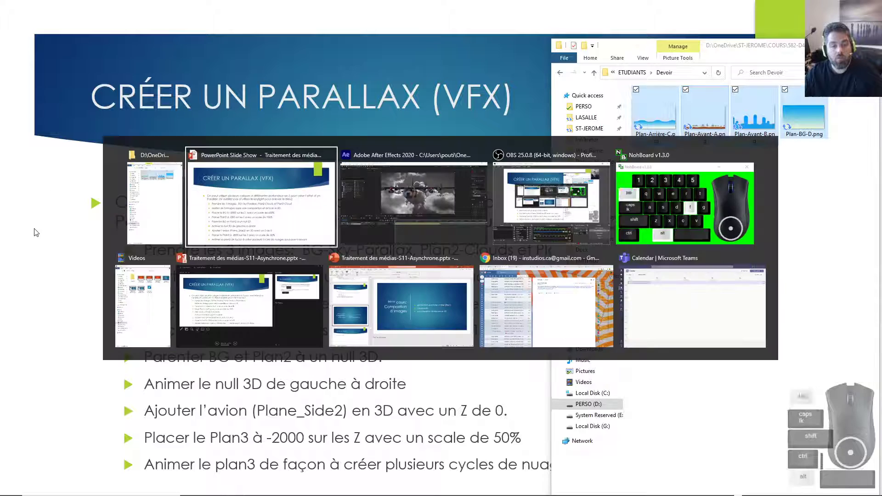
key(Tab)
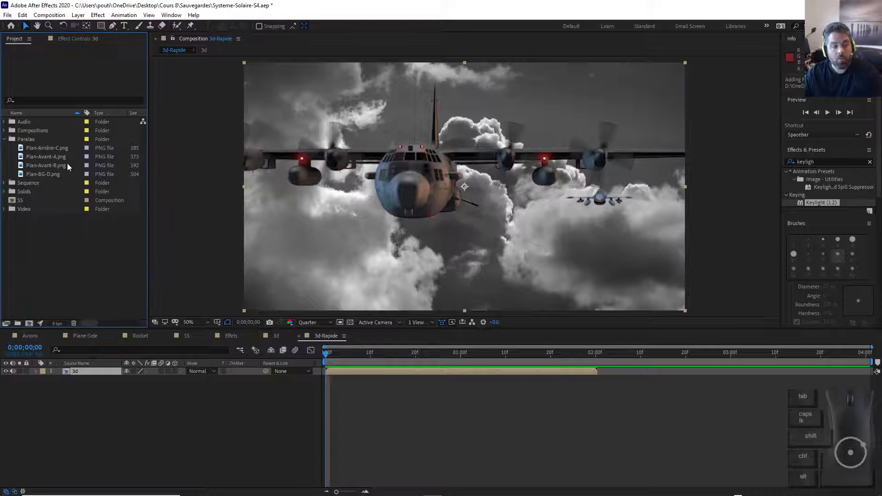
Create a composition from Plan-BG-D.png and check its composition settings without changing them.
click(48, 174)
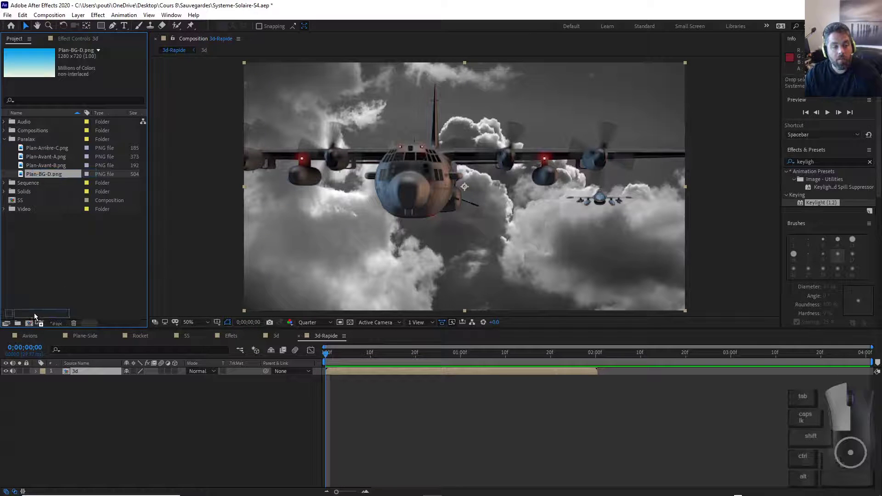
click(29, 324)
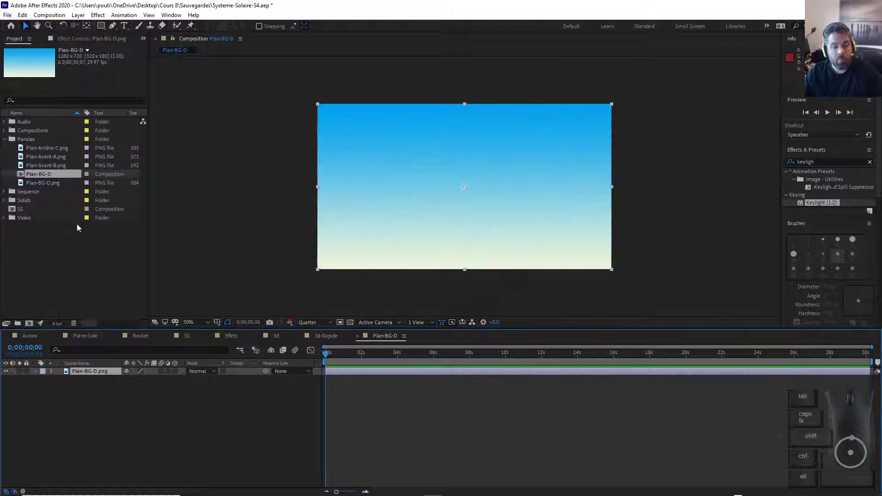
right_click(42, 175)
click(75, 182)
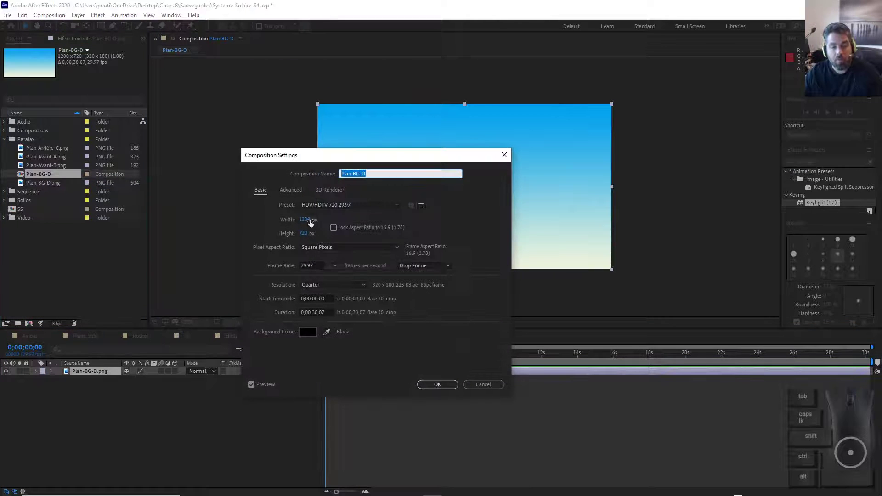
click(482, 386)
Examine the thumbnails and dimensions of the imported Plan images and the Plan-BG-D composition.
click(40, 164)
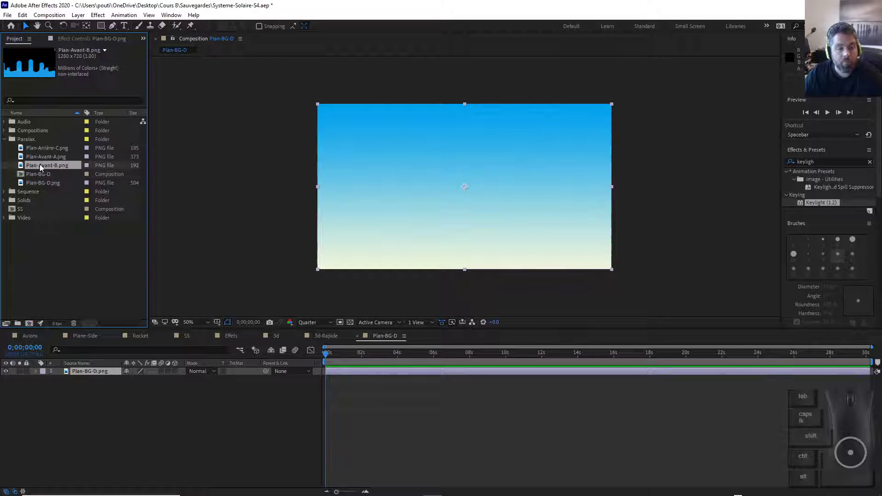
click(46, 156)
click(51, 148)
click(51, 161)
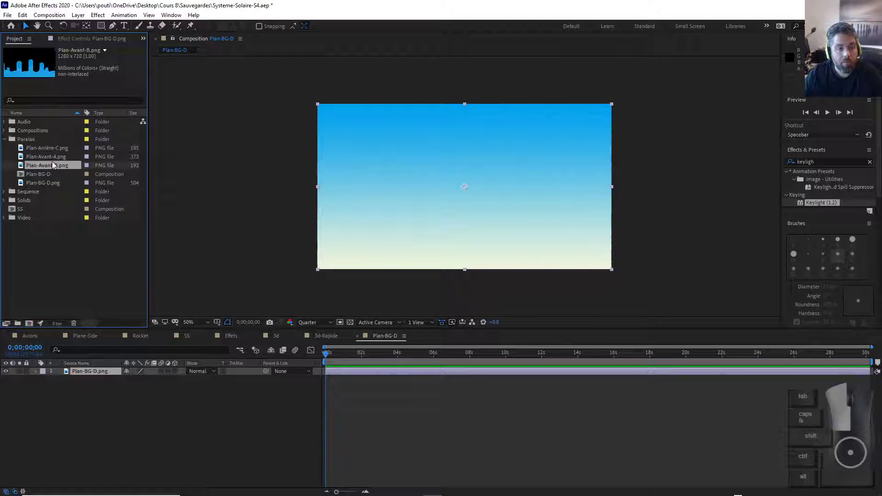
click(53, 183)
click(45, 176)
click(54, 180)
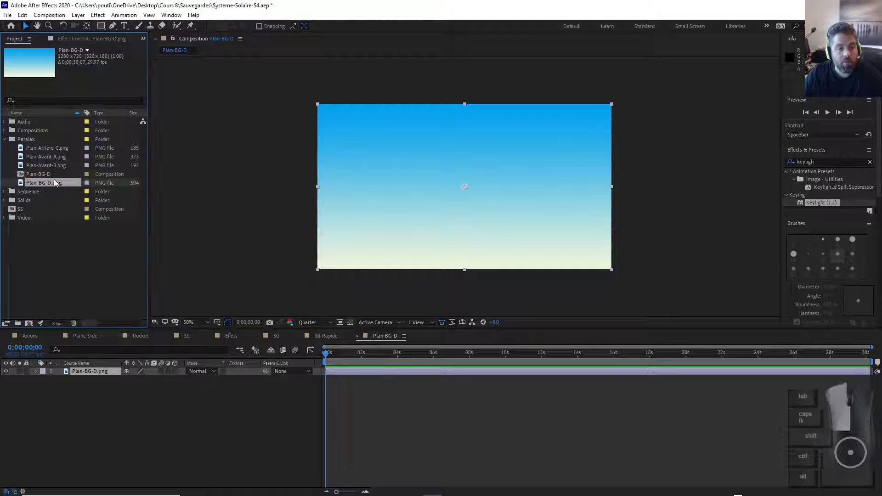
click(335, 390)
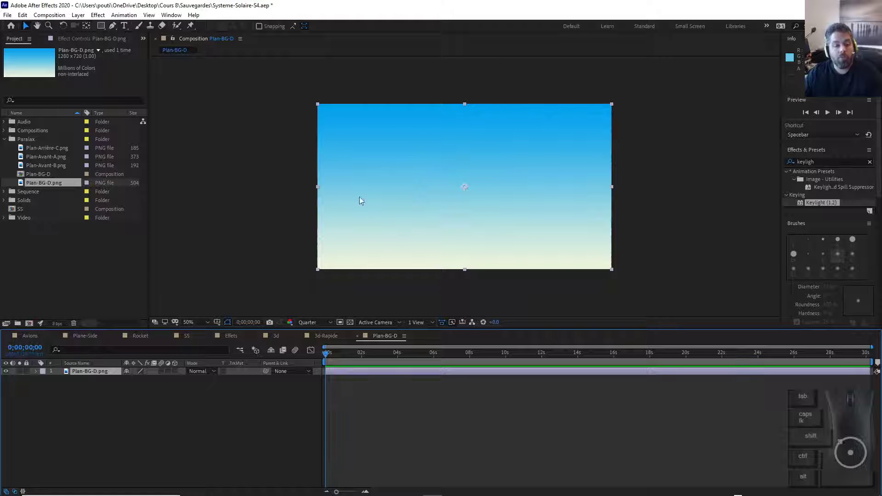
Add the other three Plan images to the Plan-BG-D composition, stacked from front to back as Plan-Avant-A, Plan-Avant-B, Plan-Arrière-C, Plan-BG-D.
click(49, 162)
click(57, 156)
shift+click(59, 164)
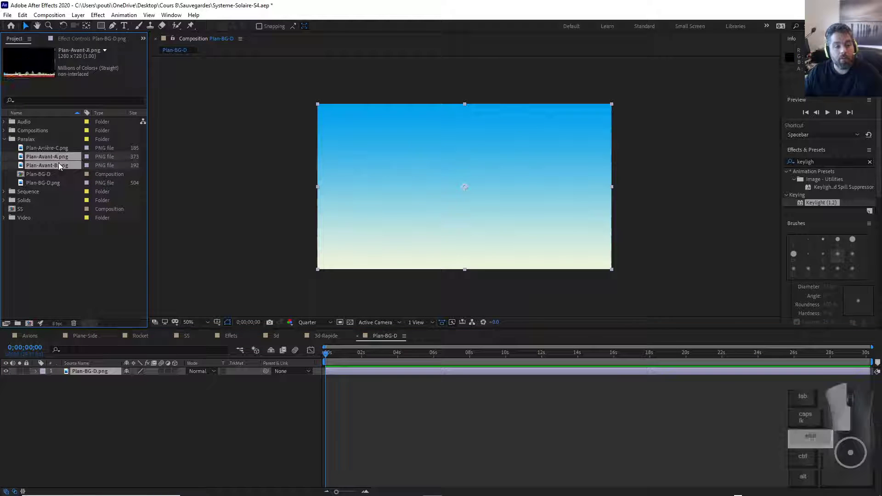
shift+click(66, 149)
drag(66, 158, 145, 407)
click(145, 407)
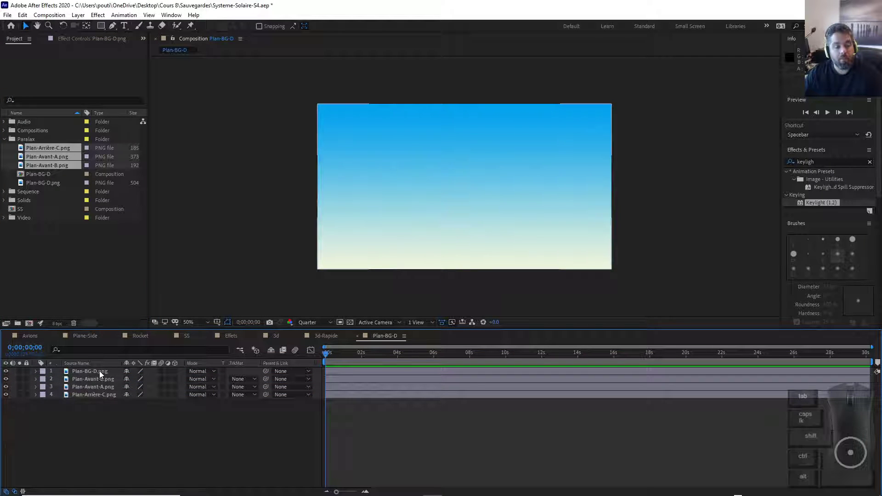
mouse_move(99, 371)
mouse_down()
mouse_move(106, 418)
mouse_move(110, 371)
mouse_up()
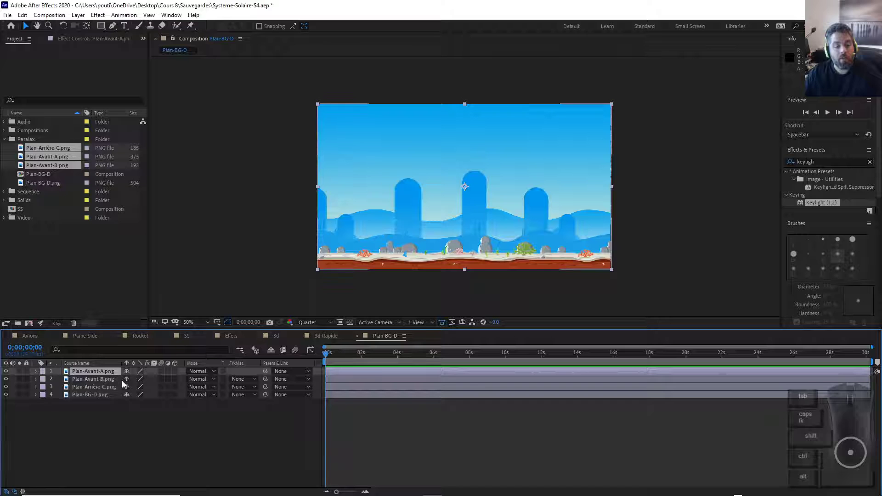
Hide all four layers and show them again from Plan-Avant-A back to Plan-BG-D to examine each plane.
click(6, 379)
click(6, 387)
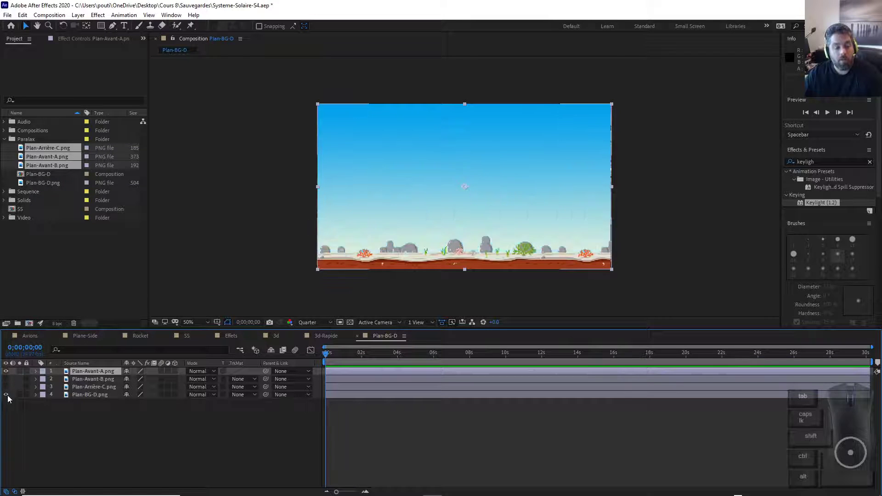
click(6, 395)
click(6, 372)
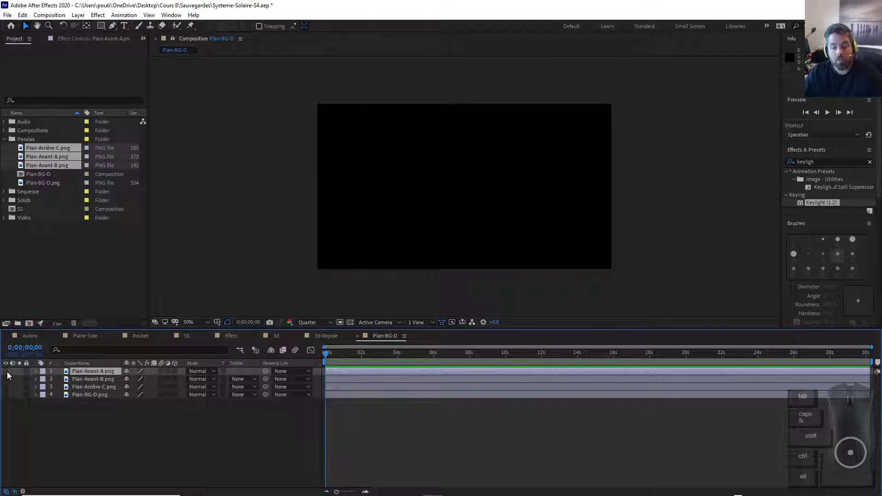
click(6, 372)
click(6, 380)
click(6, 380)
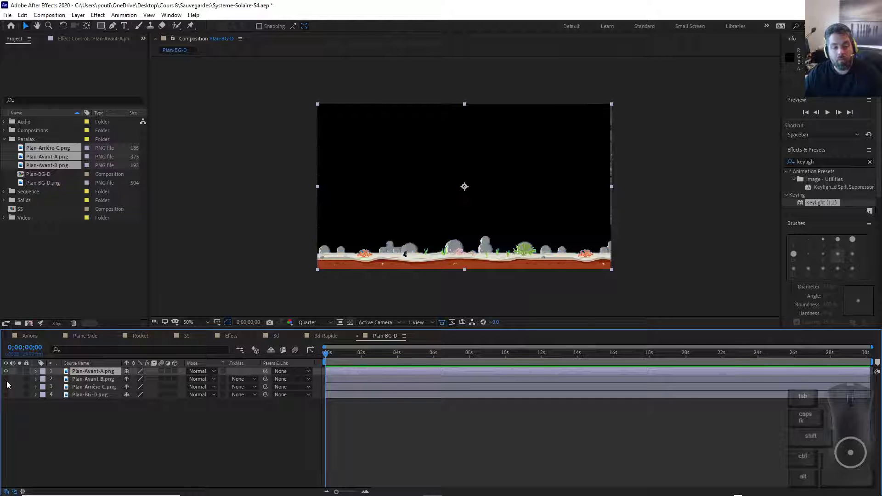
click(5, 380)
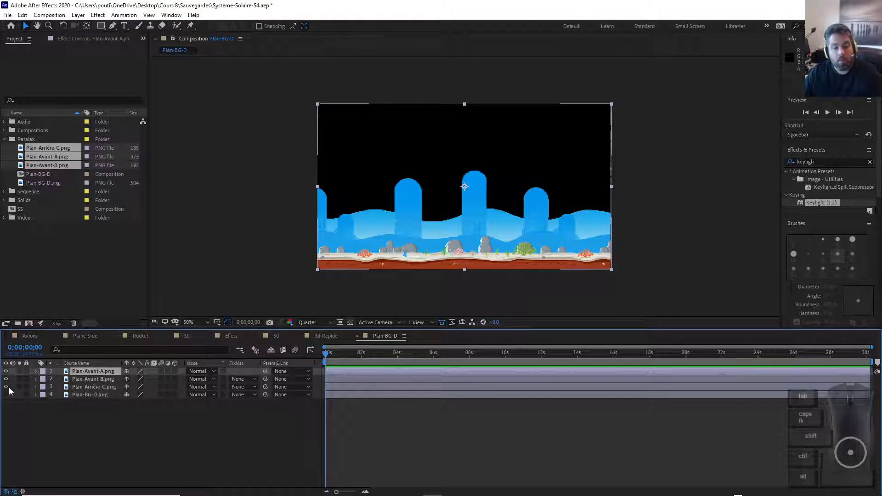
click(6, 395)
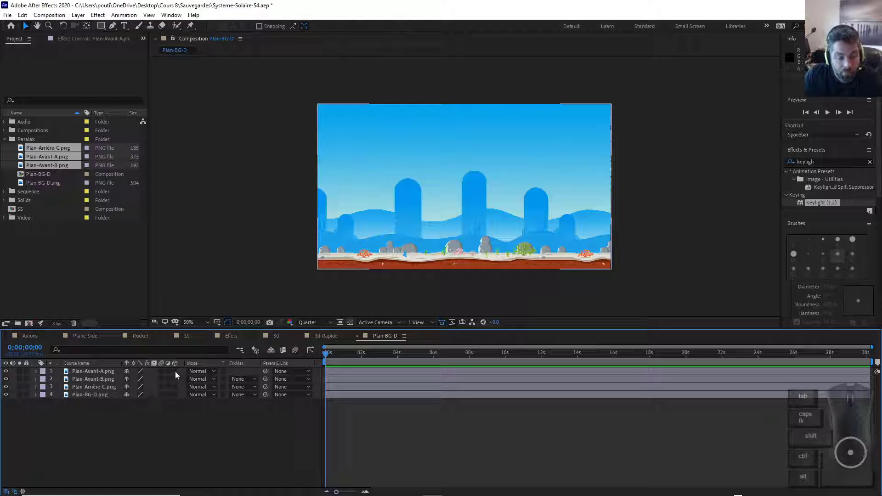
Make all four Plan layers 3D and check the parallax instructions in the slide show.
drag(175, 371, 175, 404)
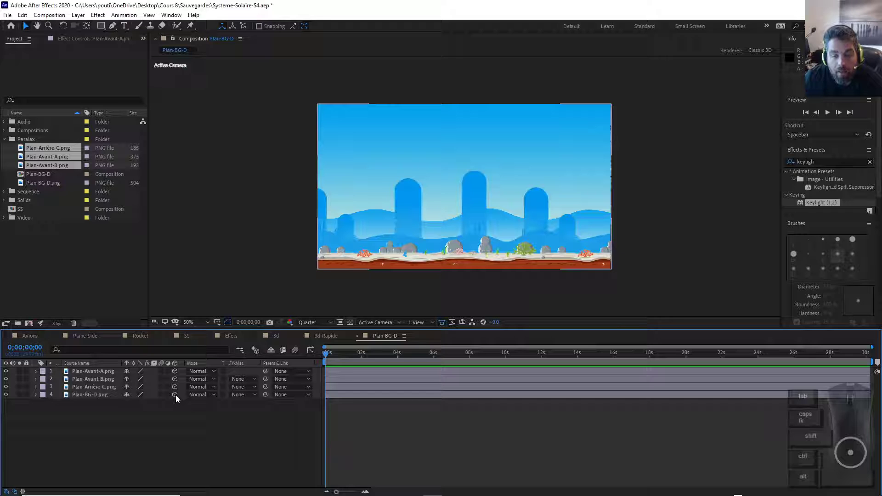
key(alt+Tab)
key(alt+Tab)
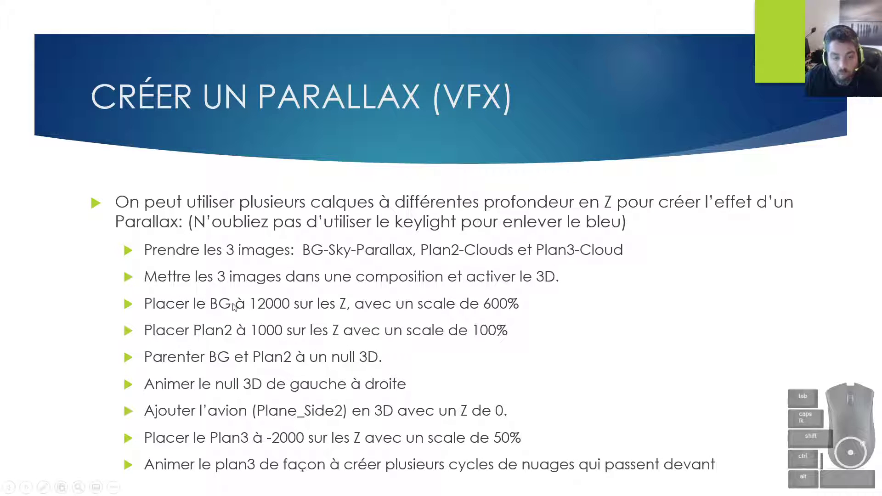
key(alt+Tab)
key(alt+Tab)
key(alt+Tab)
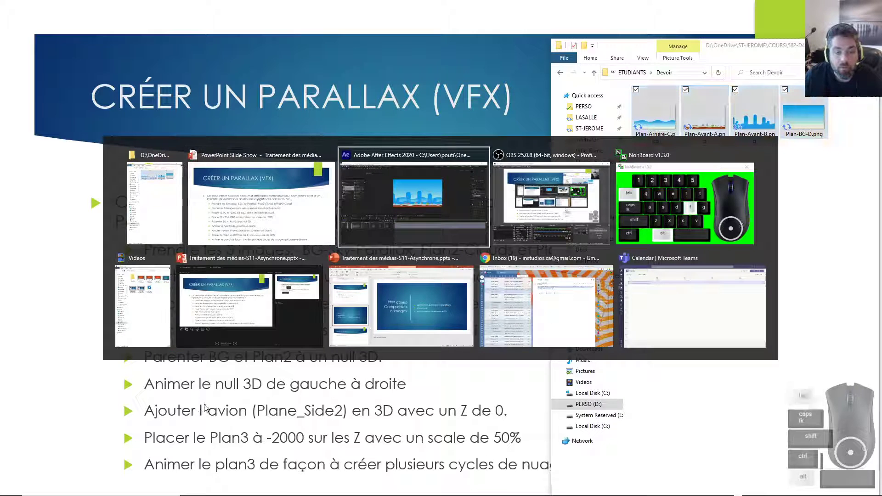
Display the composition in 4 Views with the Active Camera view at 25% so the whole frame fits.
click(93, 374)
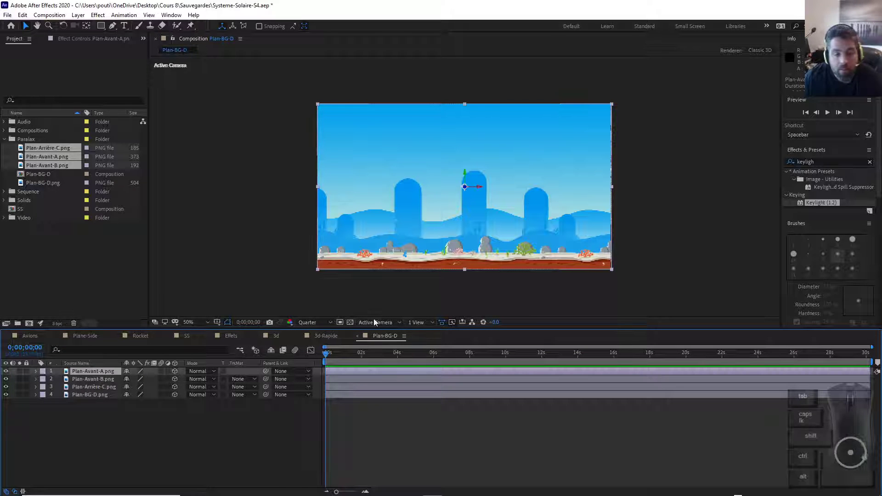
click(435, 322)
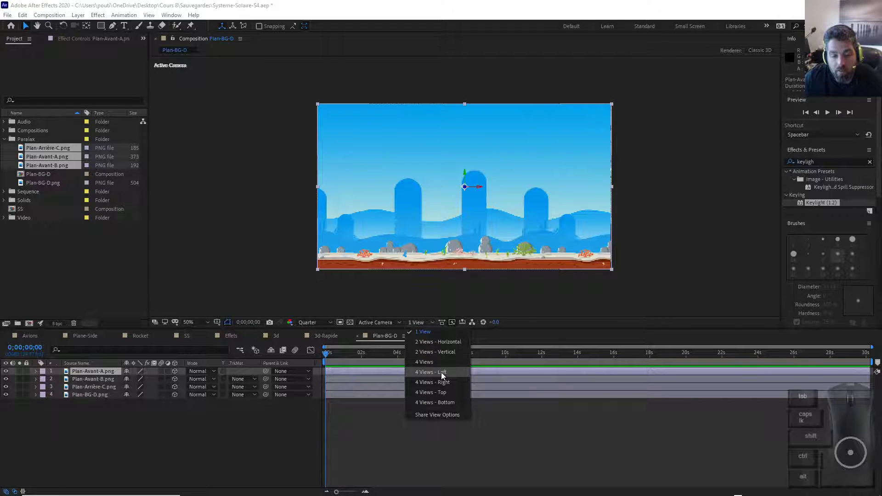
click(424, 362)
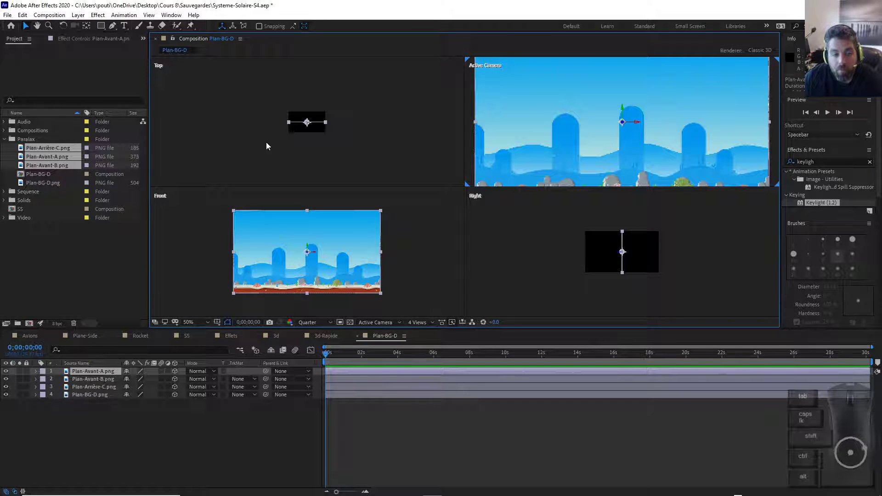
click(108, 425)
click(115, 372)
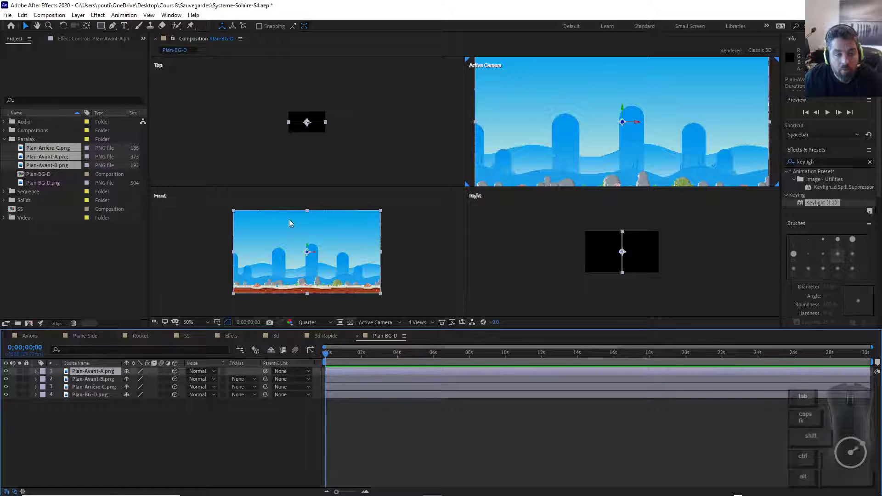
click(34, 373)
click(34, 373)
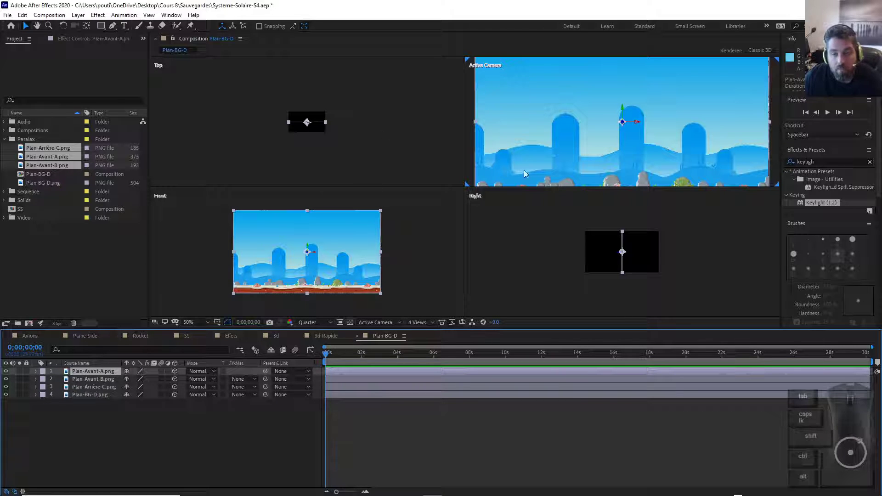
key(comma)
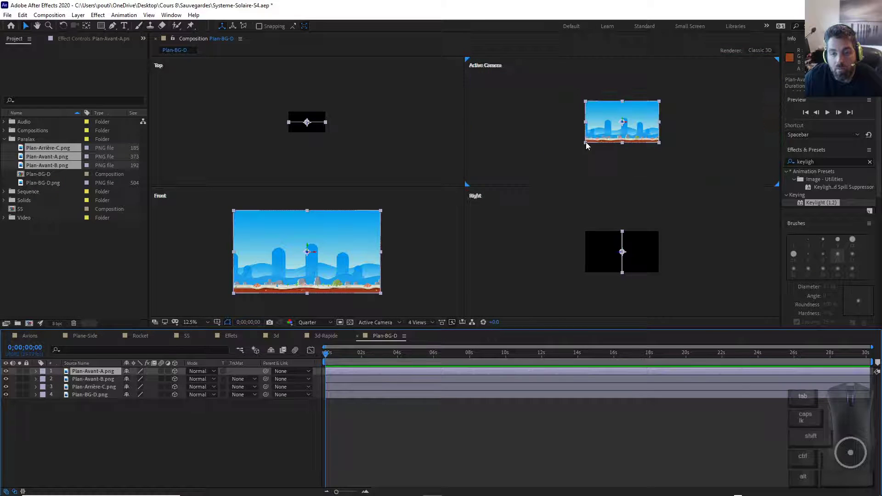
key(period)
key(comma)
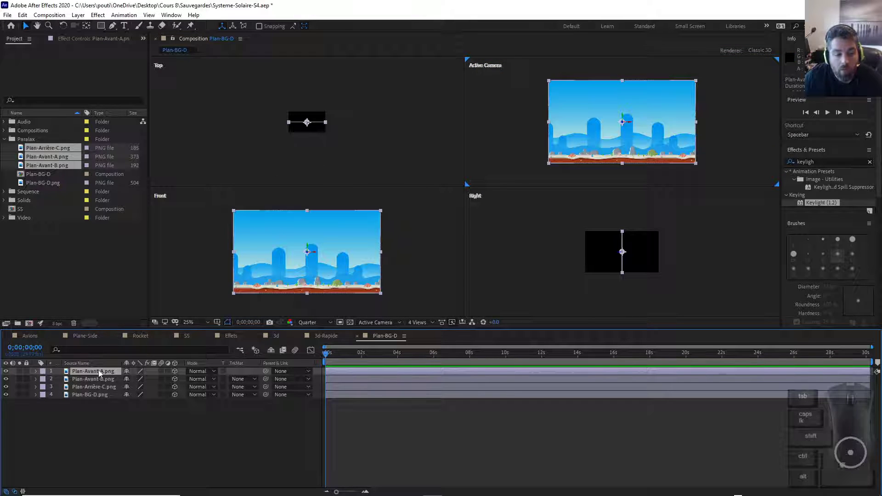
Move Plan-Avant-A.png toward the camera along Z, then raise it until its ground meets the frame's lower edge.
scroll(322, 130, up, 4)
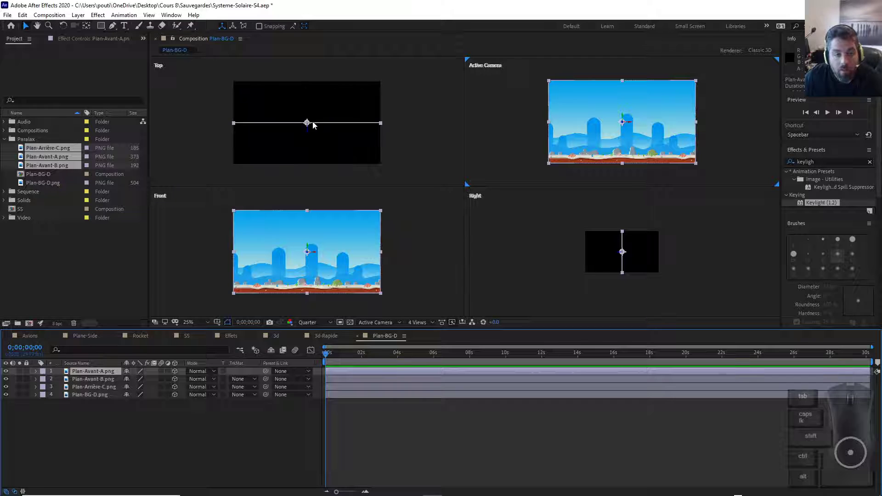
drag(309, 133, 311, 192)
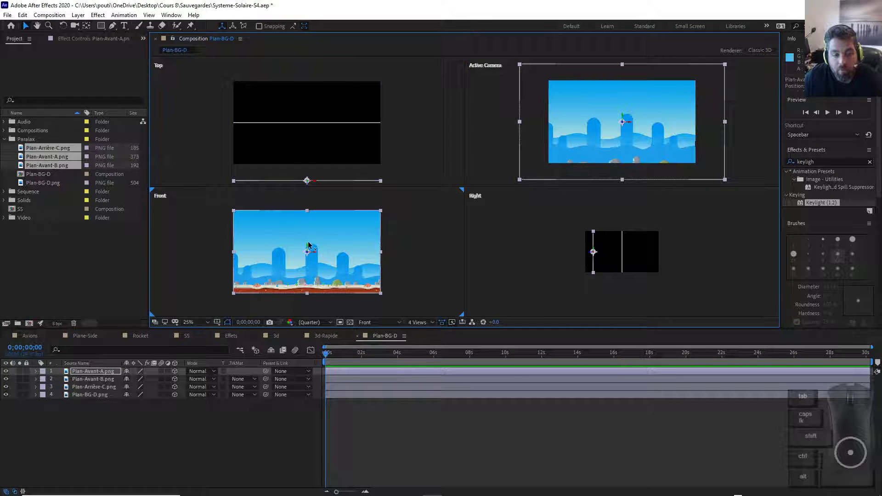
drag(308, 246, 323, 235)
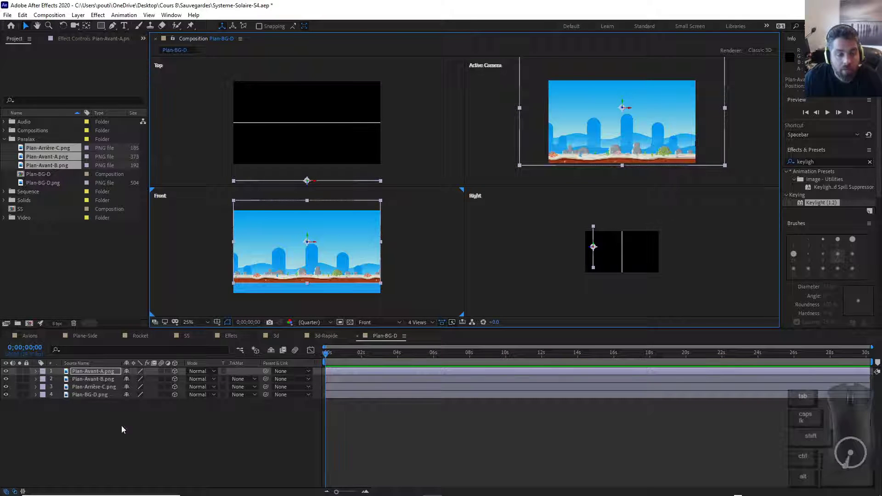
Push Plan-Arrière-C.png back along Z in the Top view, leaving Plan-Avant-B.png in front of it.
click(101, 380)
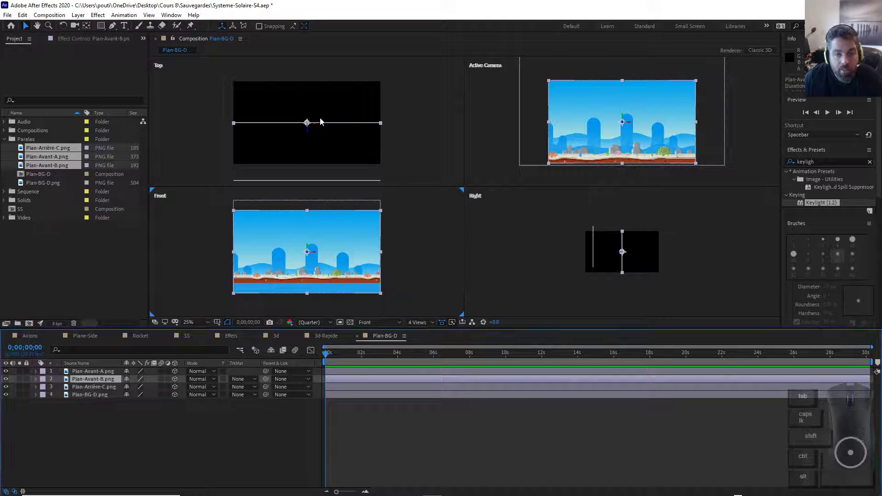
key(ctrl+Down)
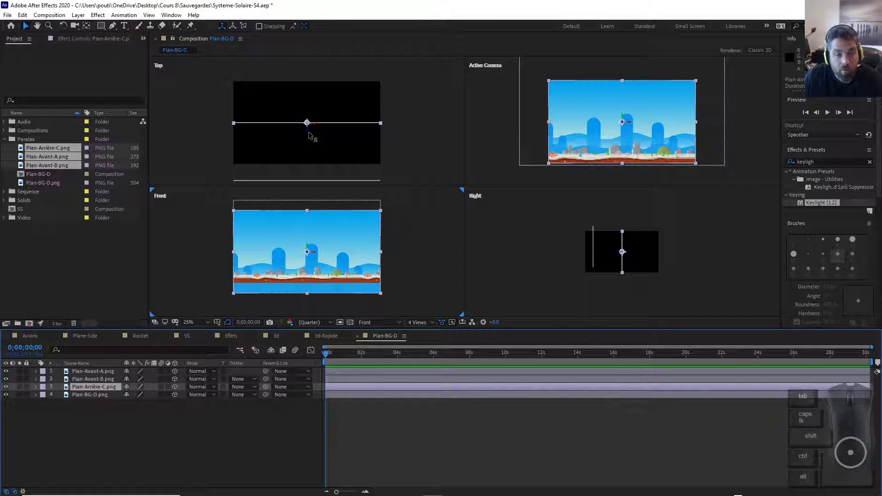
drag(309, 122, 341, 64)
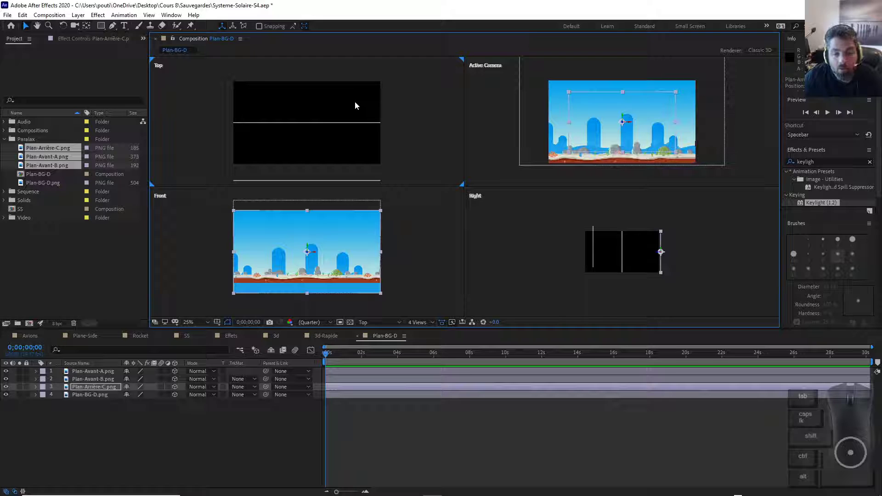
key(ctrl+z)
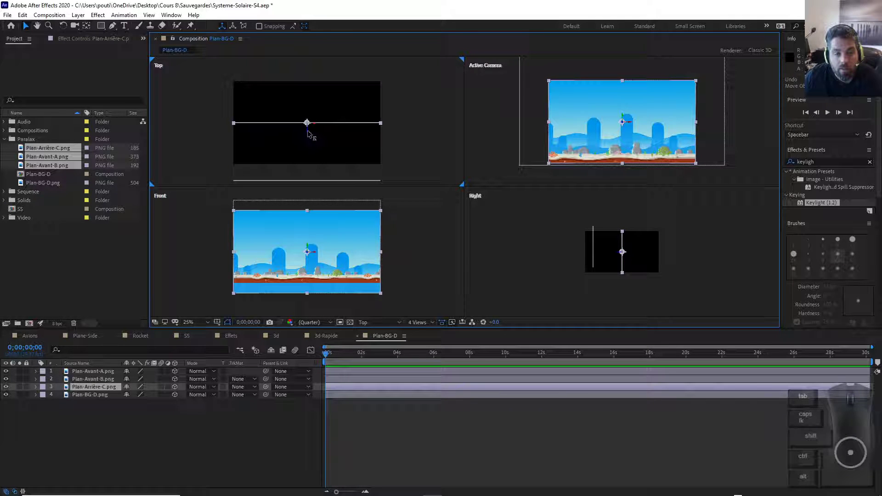
drag(308, 134, 336, 68)
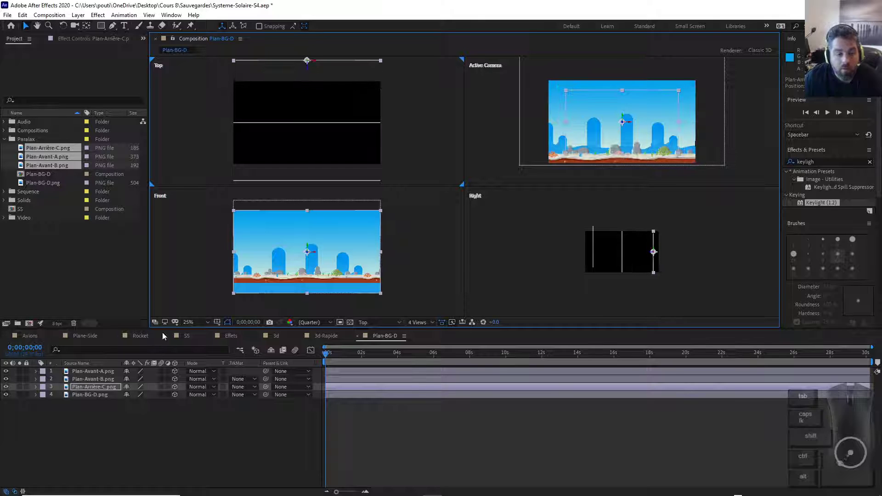
Push Plan-BG-D.png back along Z in the Top view, well behind Plan-Arrière-C.png.
click(184, 395)
key(comma)
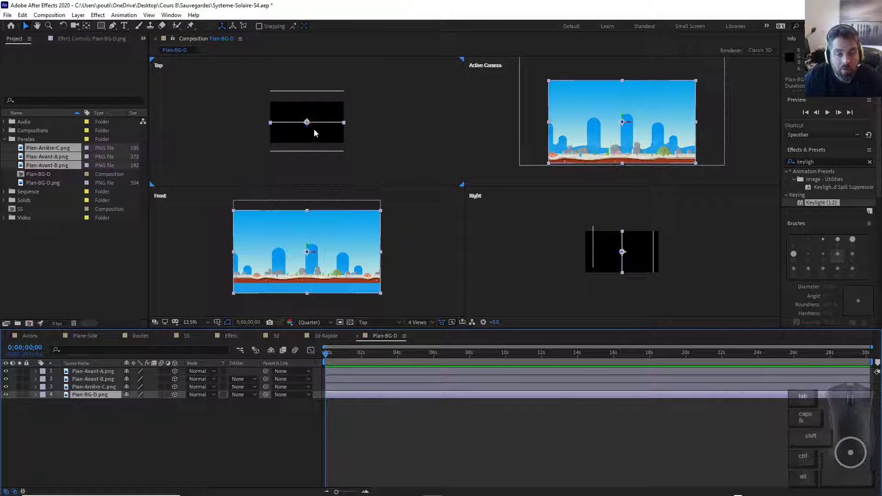
drag(308, 130, 341, 50)
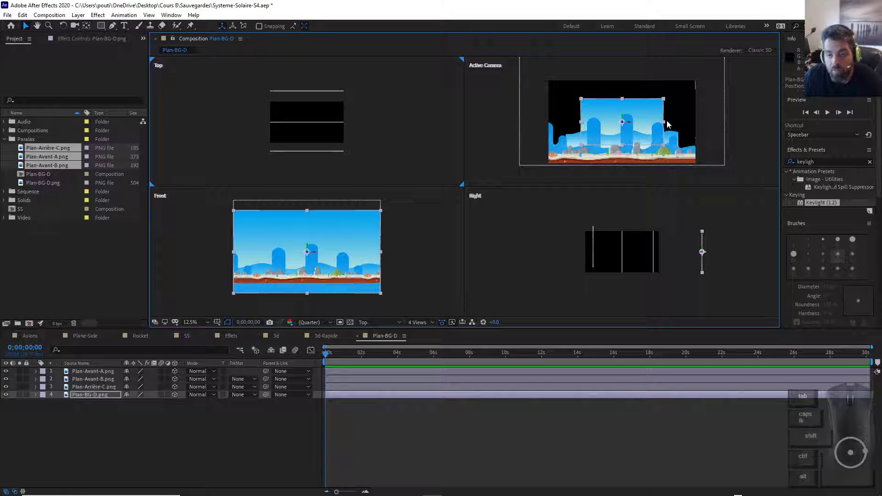
Return to a single Active Camera view of the composition at 50% magnification.
click(376, 323)
click(443, 313)
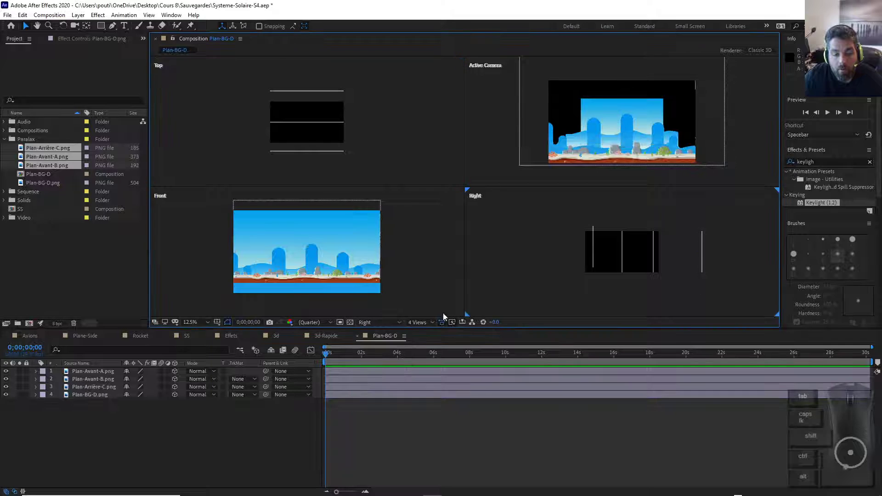
click(420, 322)
click(428, 331)
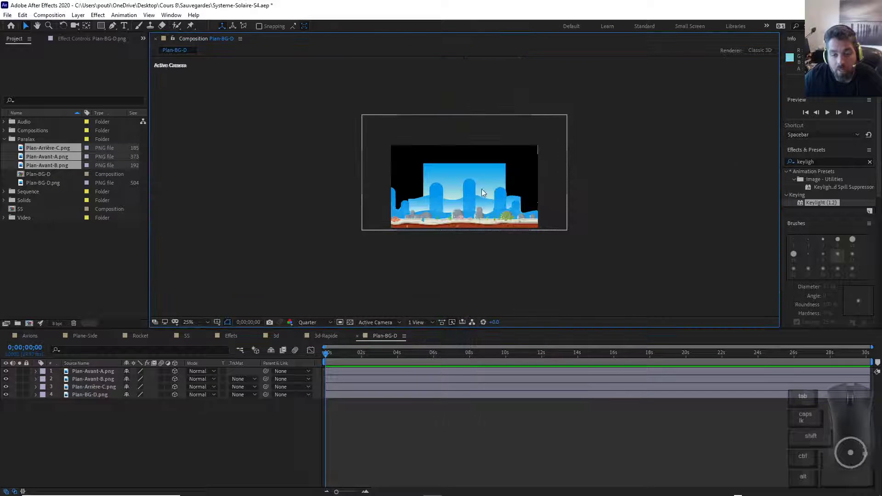
scroll(482, 198, up, 4)
scroll(572, 182, down, 2)
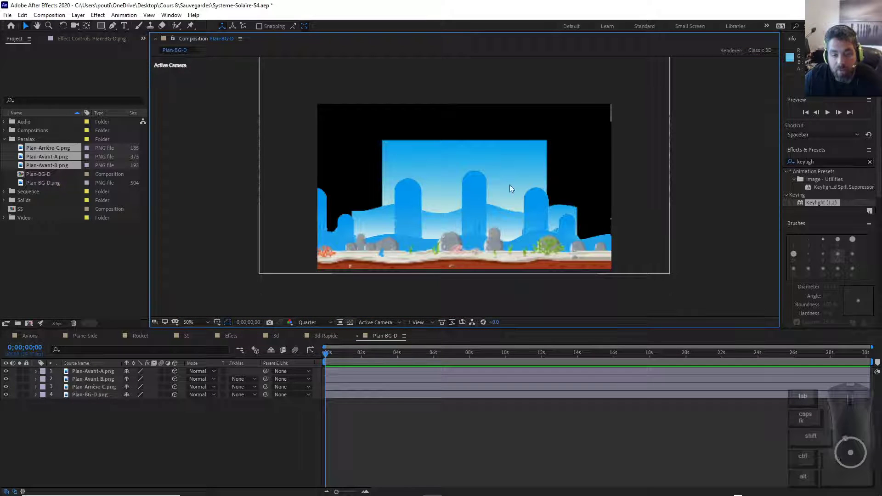
Enlarge Plan-Arrière-C.png until it extends past both sides of the frame, and raise it slightly to close the gap above the ground.
click(112, 389)
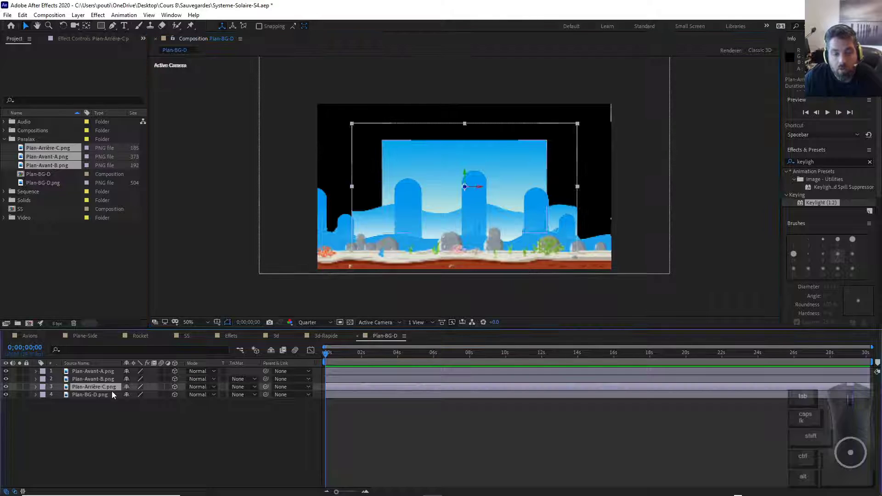
drag(465, 186, 484, 148)
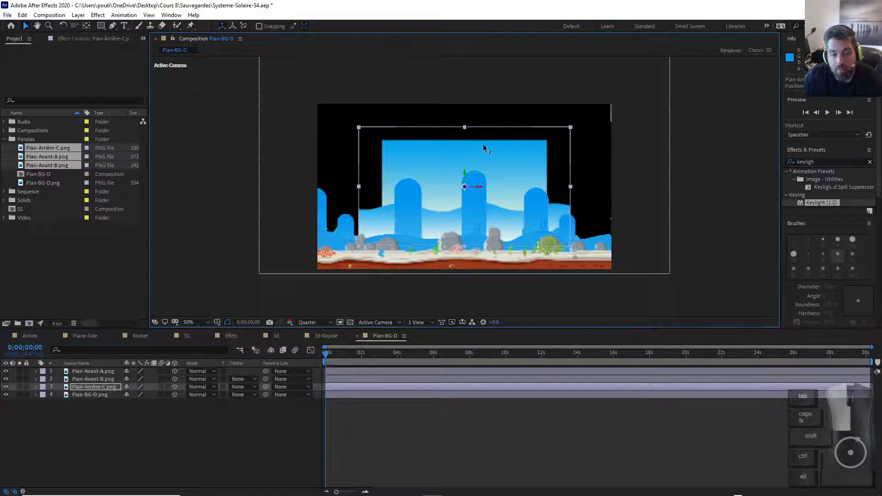
key(ctrl+z)
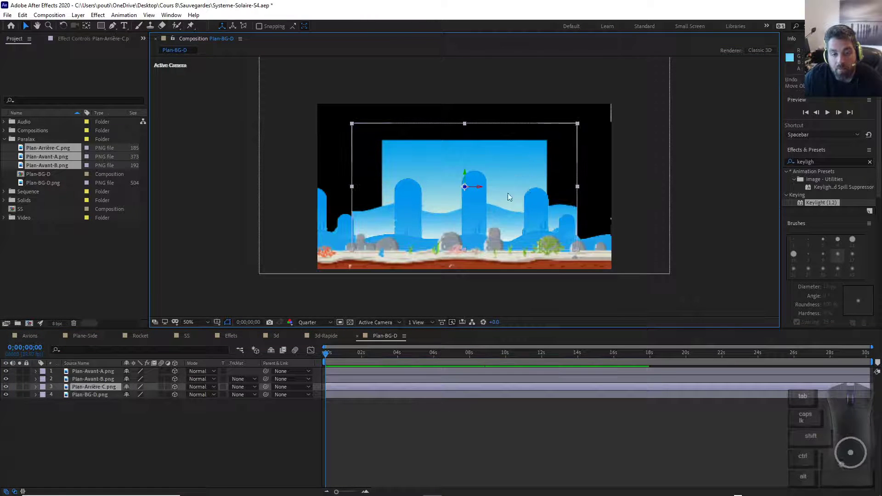
drag(578, 123, 647, 67)
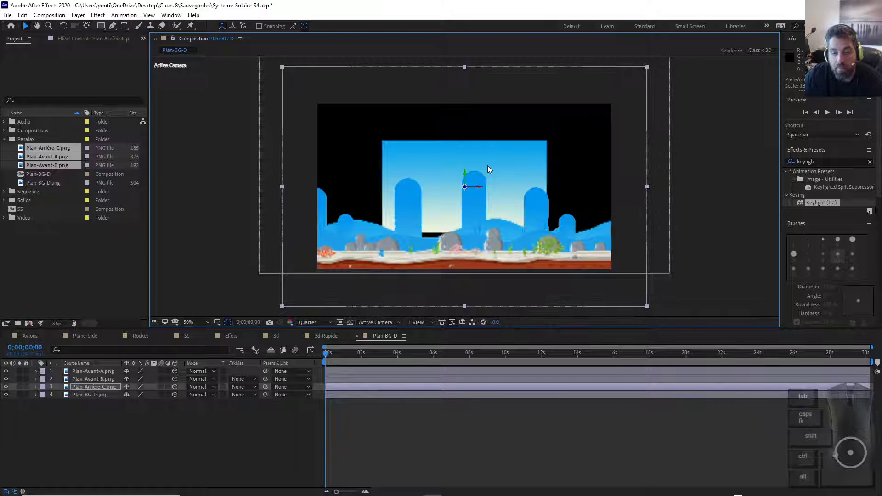
drag(465, 173, 469, 165)
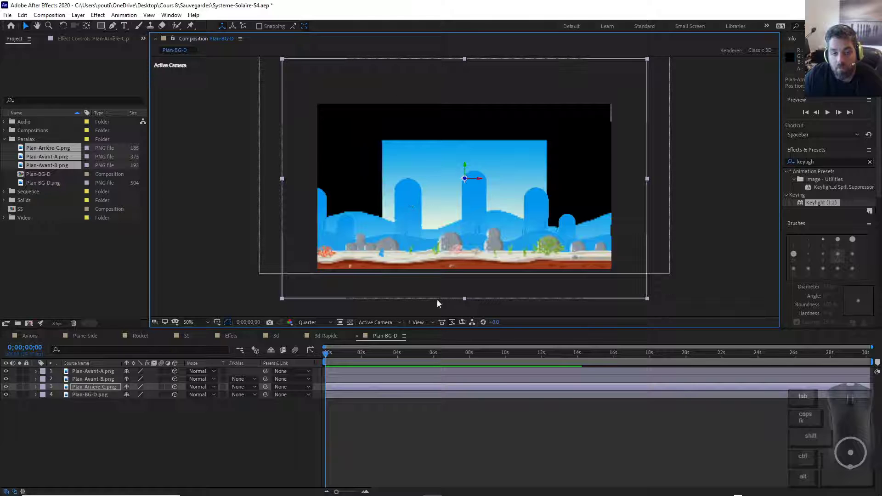
Enlarge Plan-Avant-B.png slightly so its edges extend past the frame on all sides.
click(97, 380)
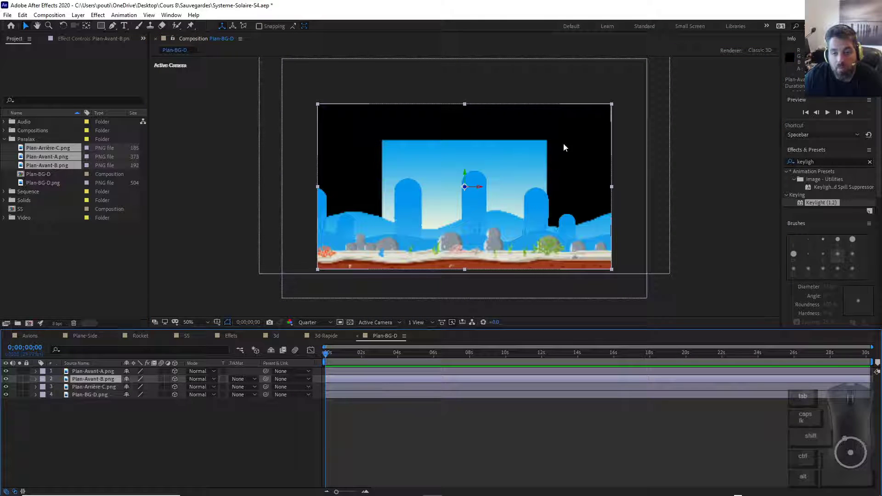
drag(614, 104, 628, 89)
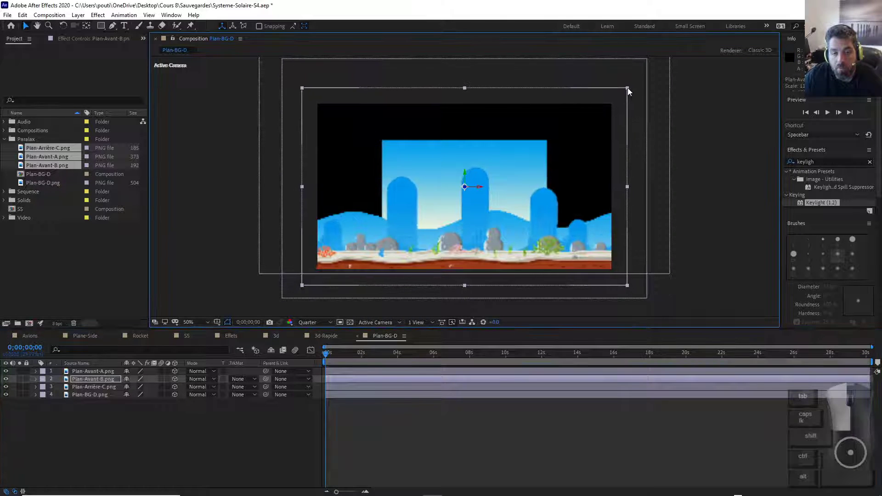
Enlarge the Plan-BG-D.png layer to cover the black area around the sky.
click(103, 371)
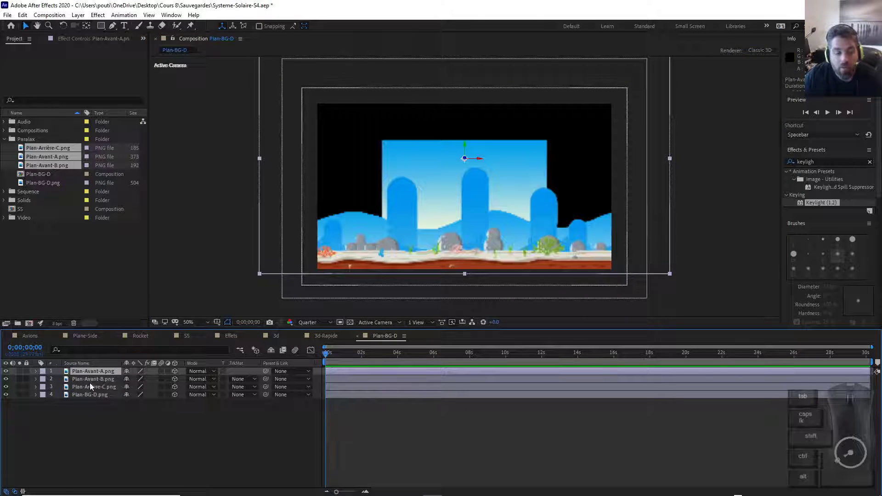
click(98, 395)
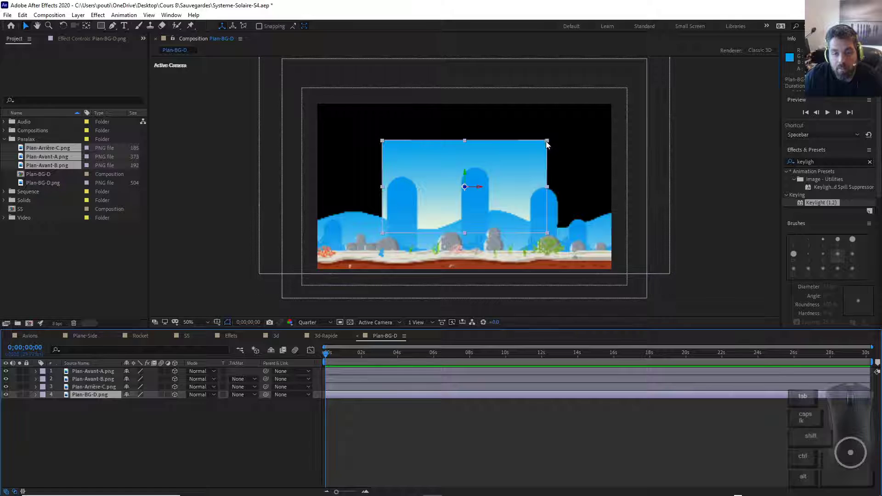
Scale up the Plan-BG-D.png background layer around its centre until it covers the whole composition frame.
drag(550, 143, 627, 97)
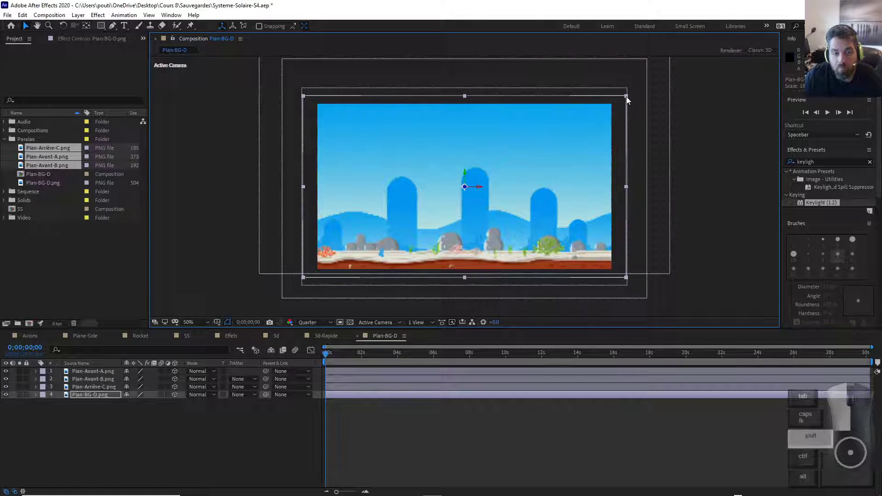
click(149, 437)
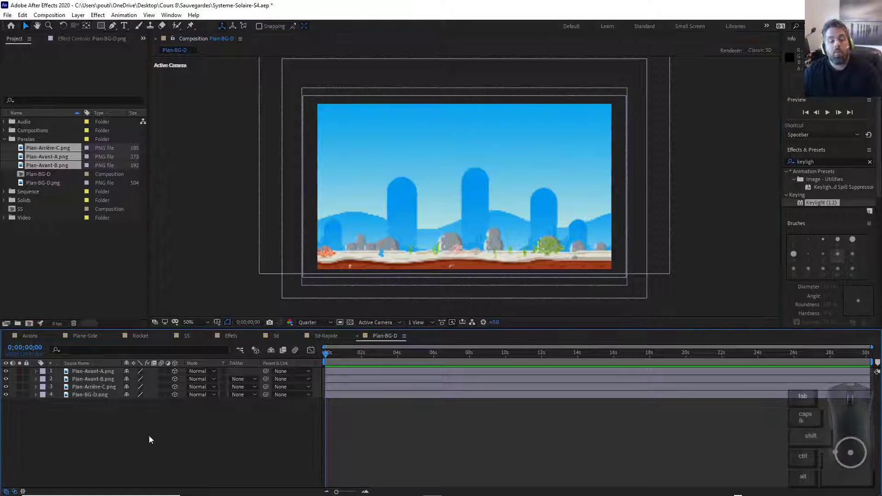
Display the composition in four views and select the image planes in the Top view to examine their depth spacing.
click(420, 323)
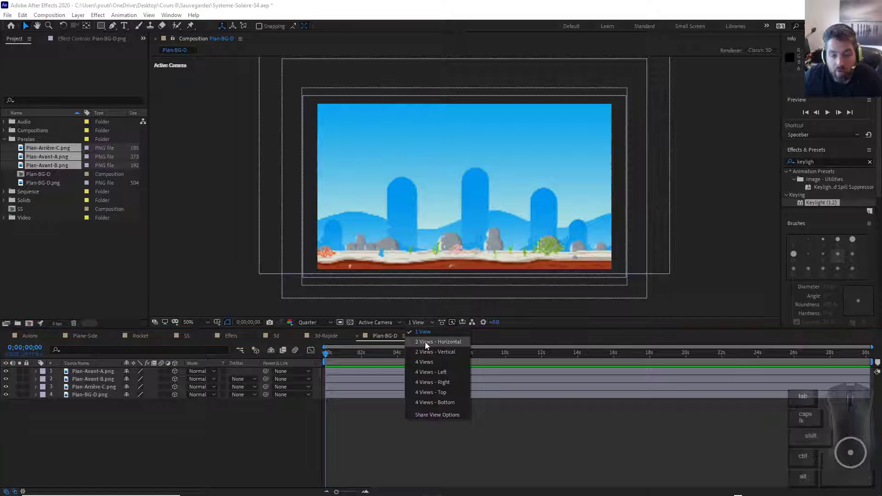
click(422, 362)
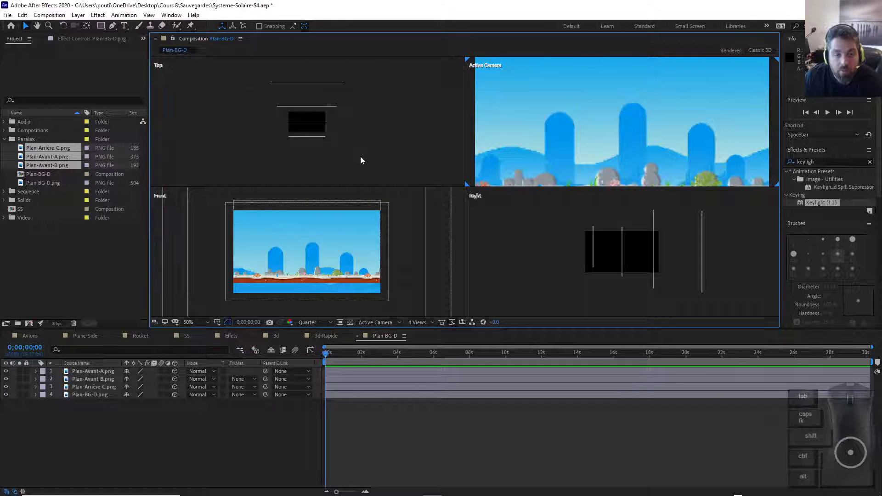
click(327, 85)
click(330, 84)
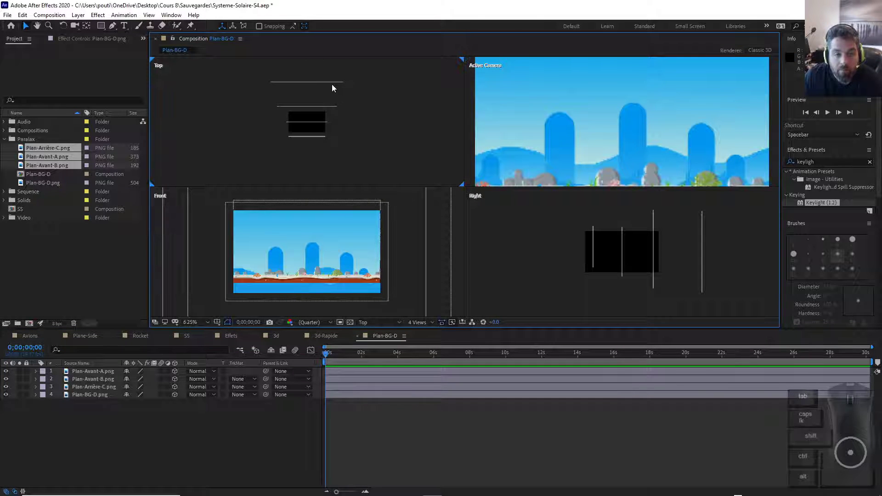
click(324, 112)
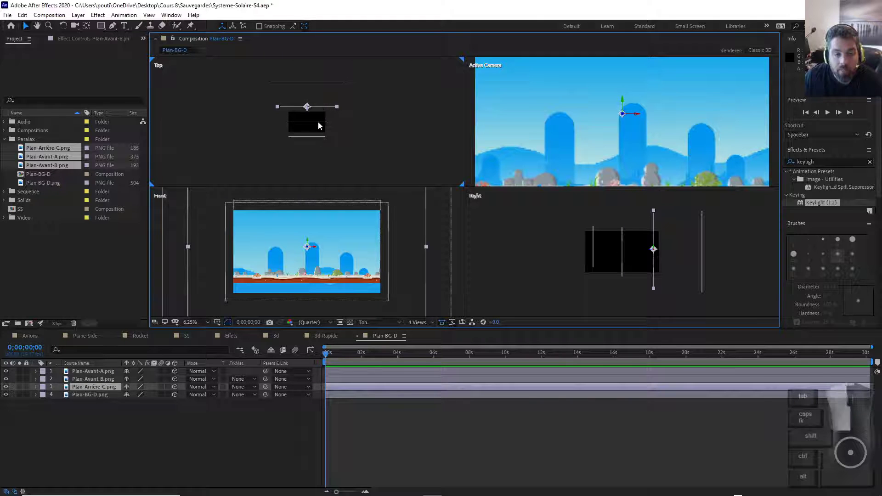
click(319, 140)
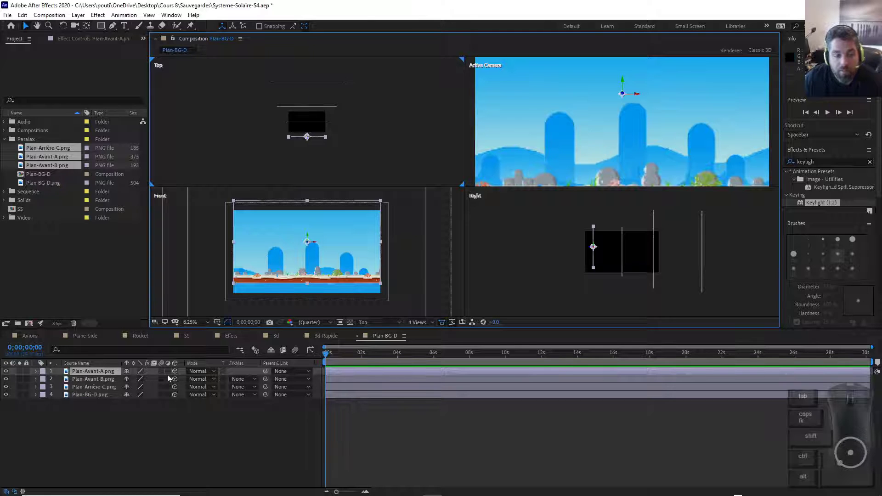
Add a null object to the composition and name it Deplacement.
click(107, 426)
right_click(106, 427)
mouse_move(146, 325)
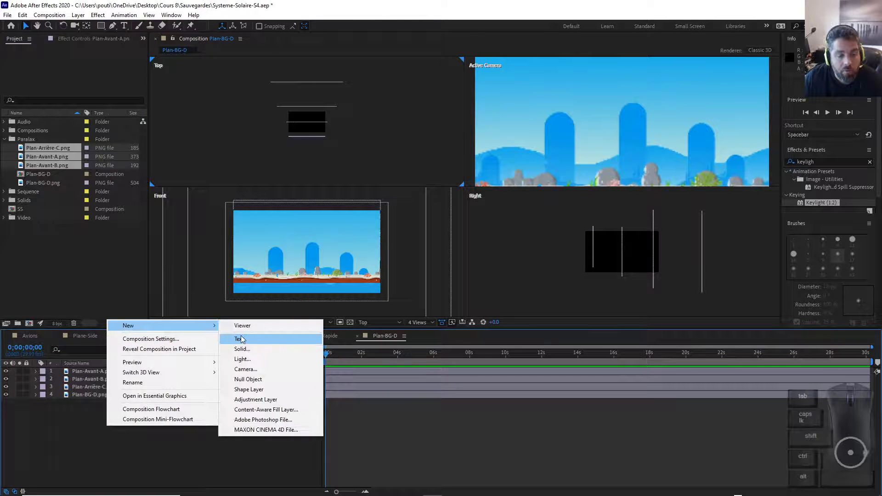
click(247, 380)
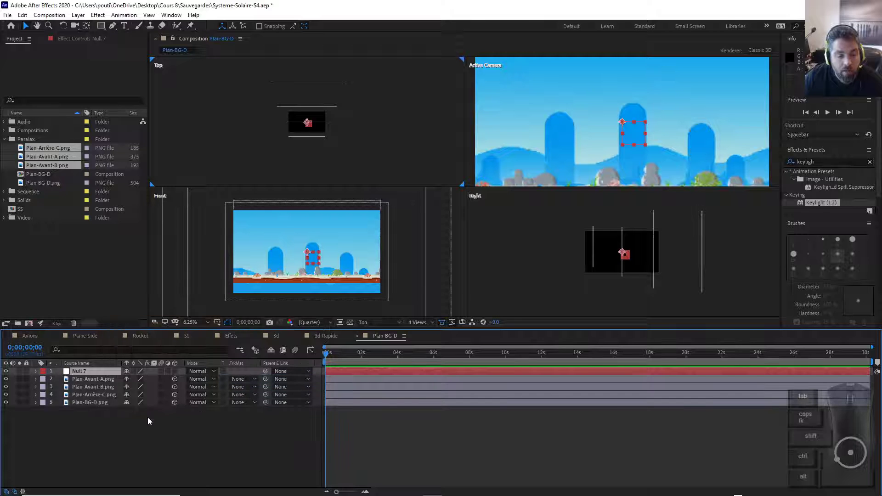
key(Return)
text(Depla)
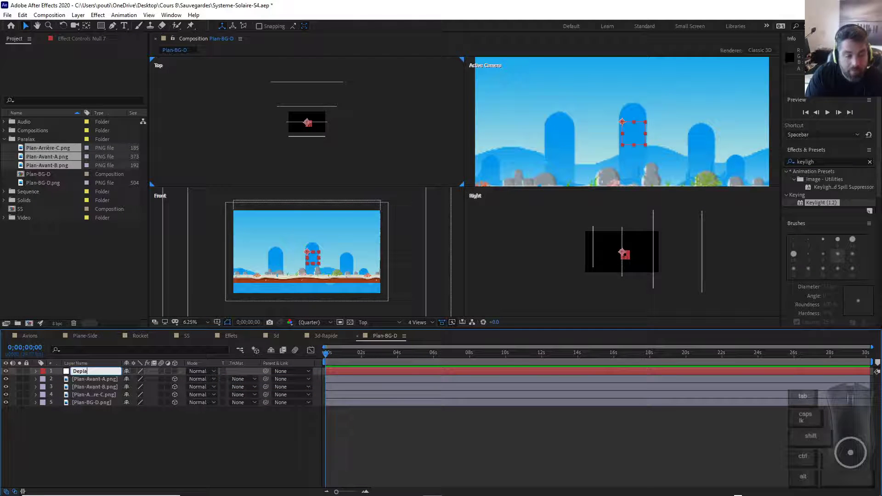
text(cemen)
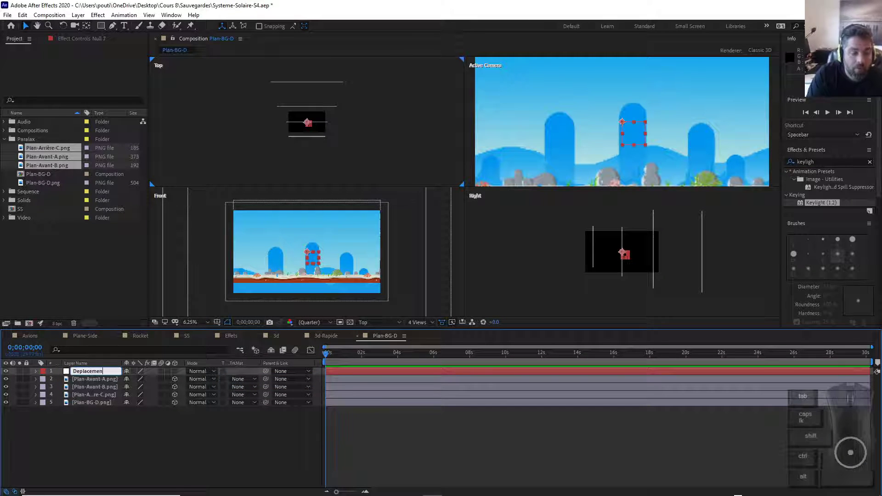
text(t)
key(Return)
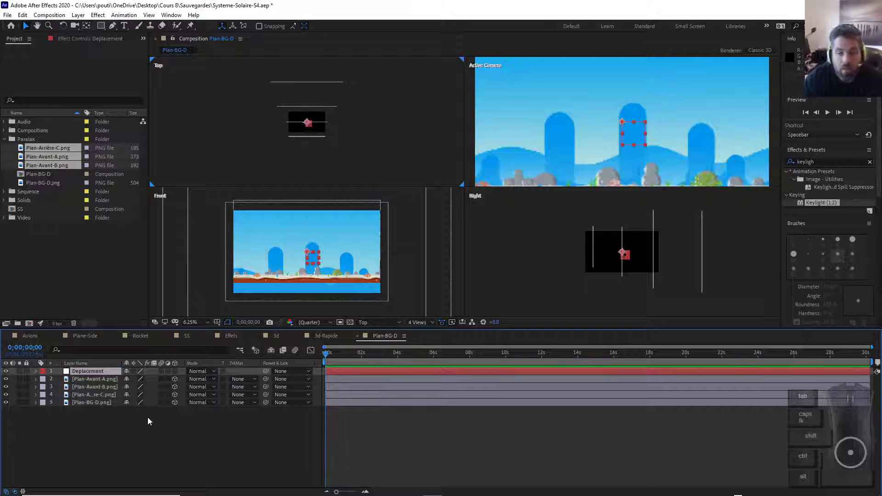
Parent the four image layers, from Plan-Avant-A.png to Plan-BG-D.png, to the Deplacement null.
click(90, 380)
shift+click(101, 405)
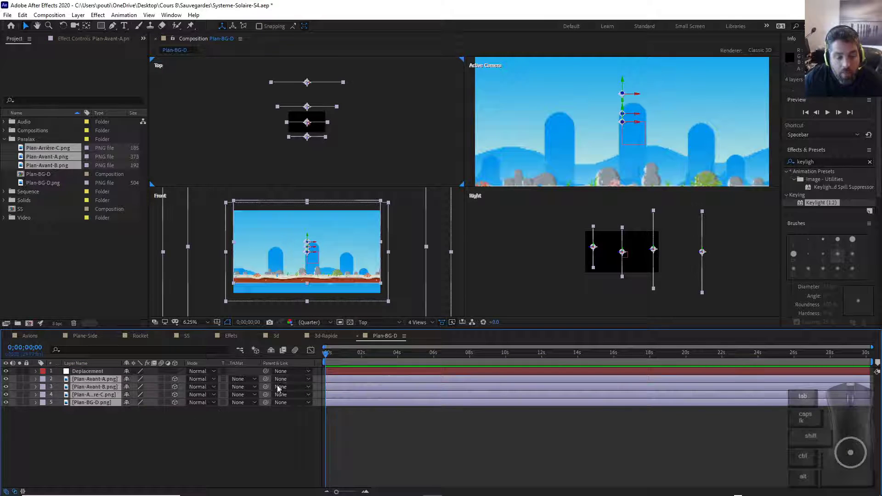
drag(265, 387, 84, 370)
click(169, 423)
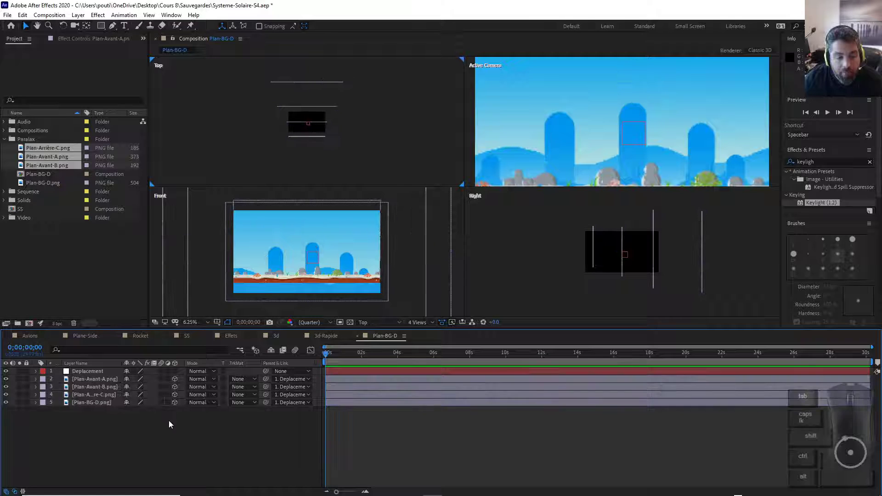
Make the Deplacement null a 3D layer.
click(93, 371)
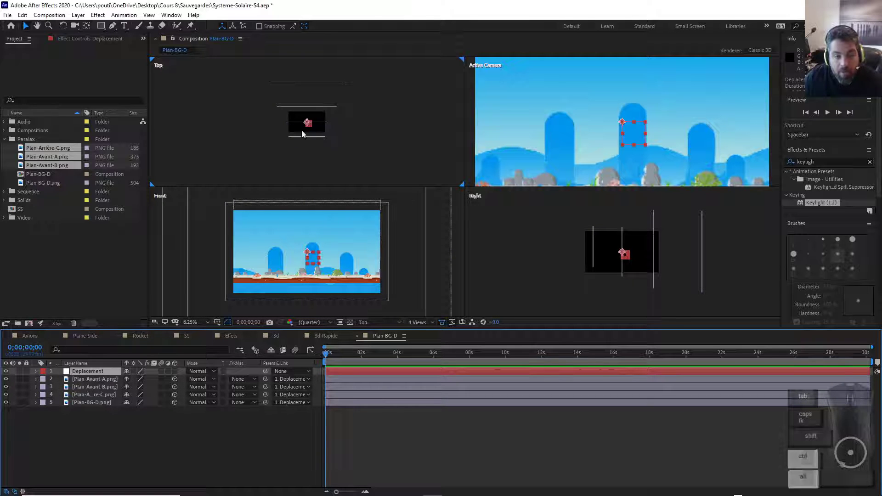
scroll(302, 130, up, 6)
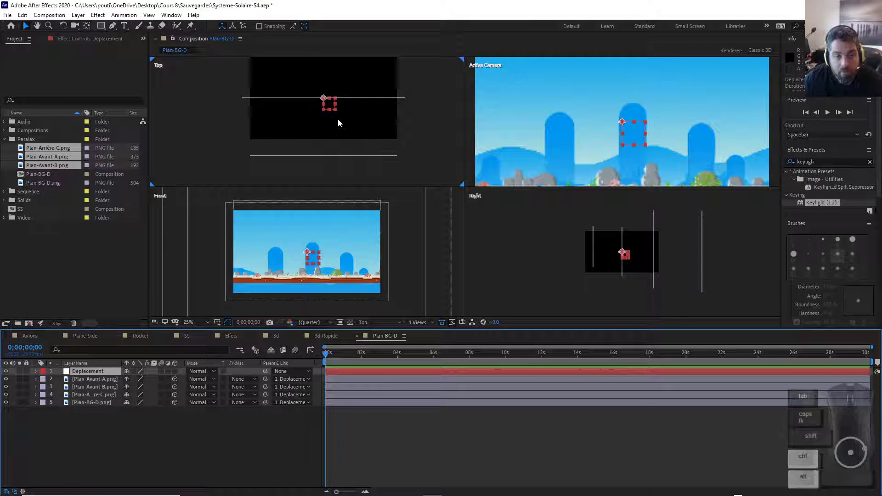
click(176, 371)
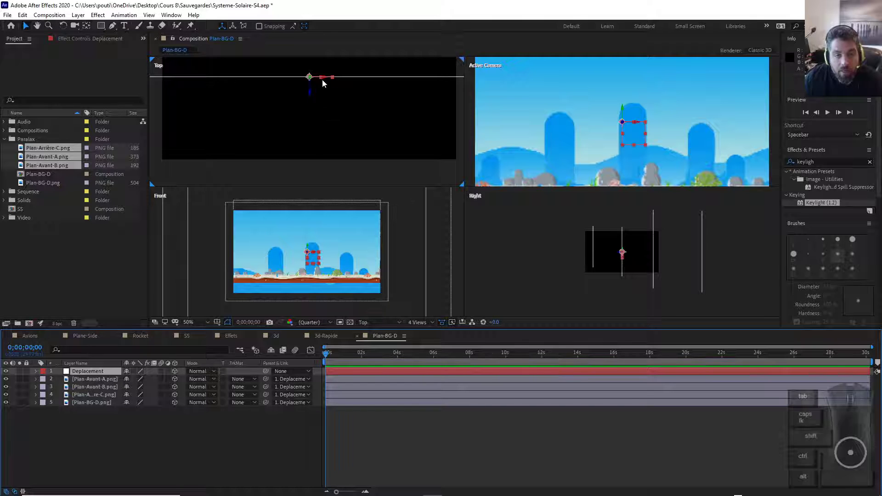
Try moving the Deplacement null sideways in the Top view, undo the move, and return to the 1 View layout.
drag(324, 80, 354, 101)
key(ctrl+z)
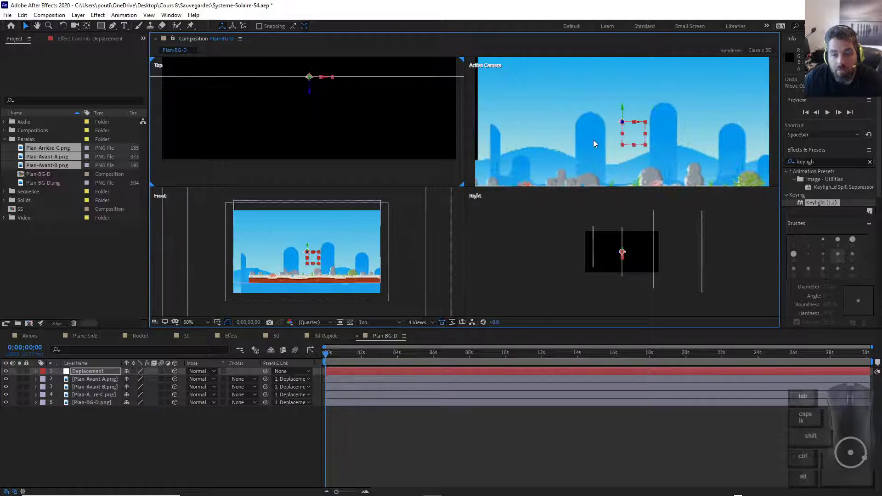
click(425, 323)
click(428, 335)
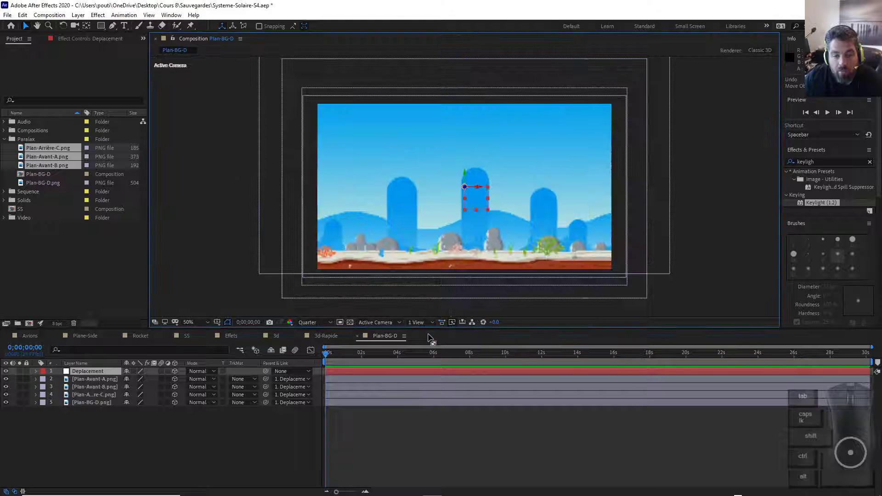
Separate the position dimensions of the Deplacement null and shift its X Position to about 626.
click(72, 422)
click(36, 371)
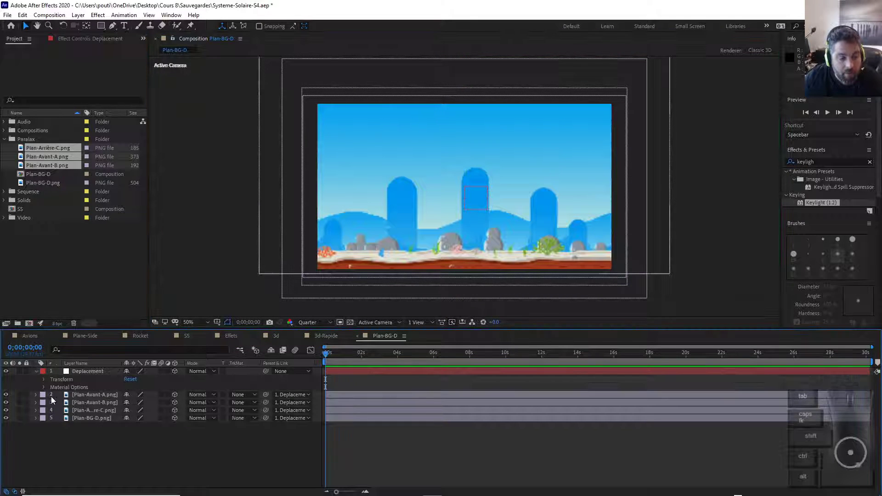
click(44, 380)
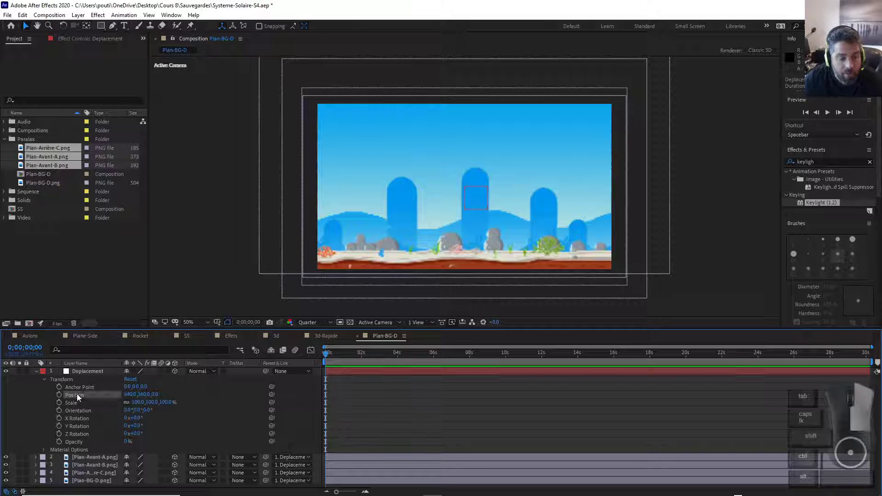
right_click(76, 394)
click(115, 298)
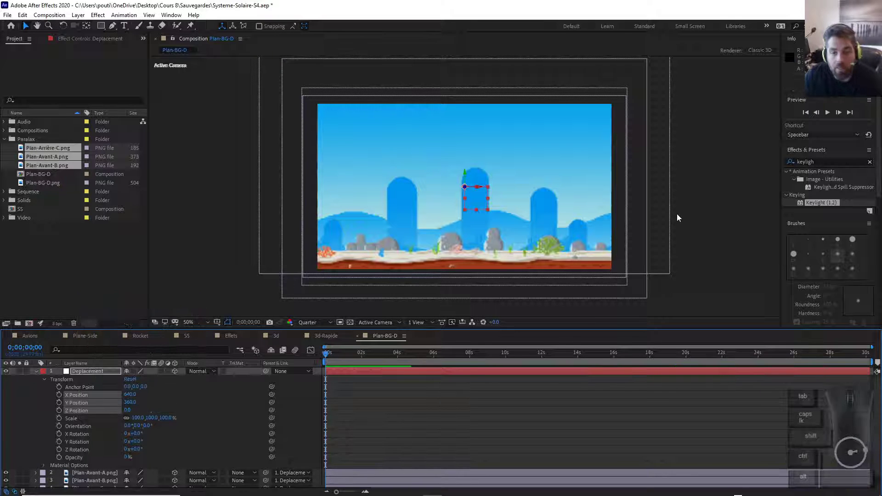
click(699, 218)
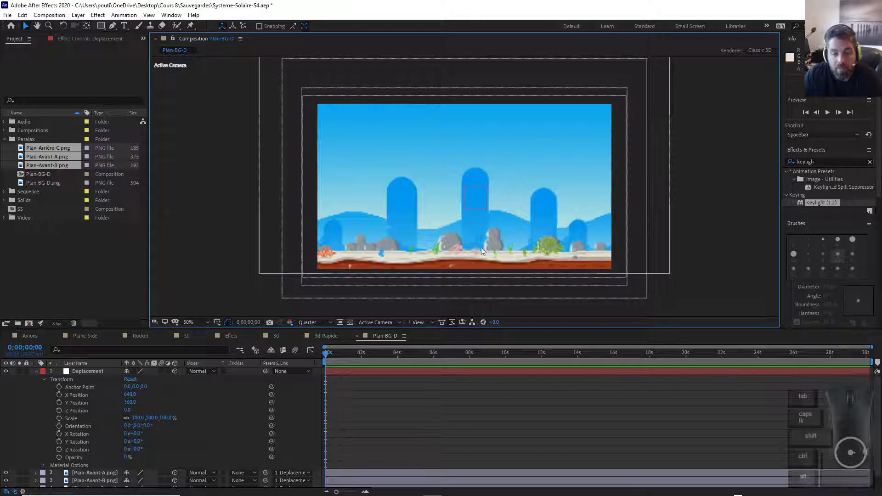
drag(128, 396, 146, 419)
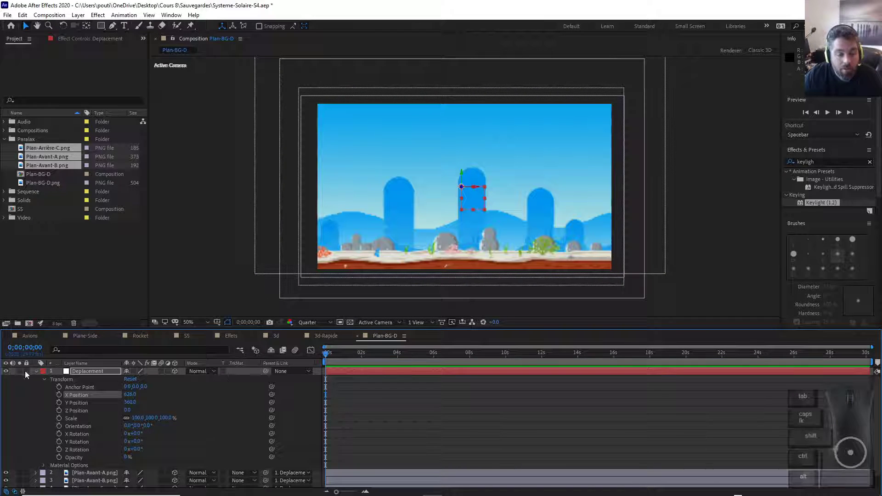
Bring the Plan-Avant-A.png layer forward to about -864 in Z and raise it to about -160 in Y.
scroll(62, 439, down, 1)
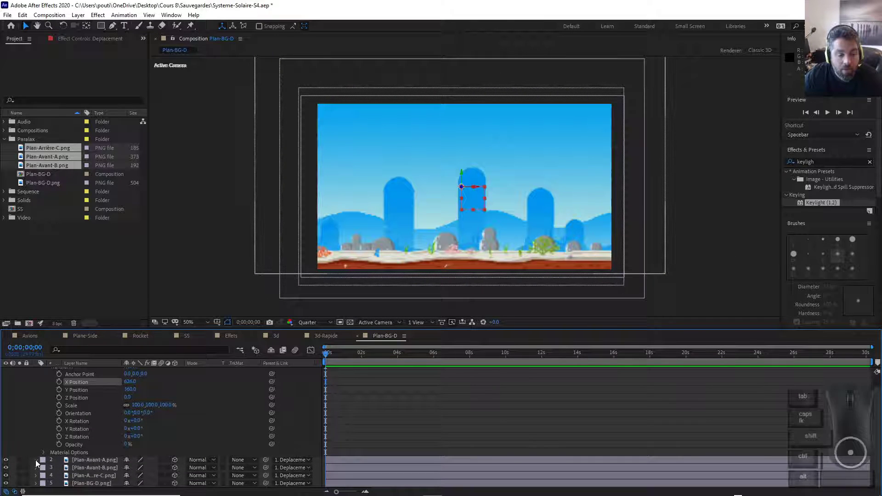
click(35, 460)
click(45, 468)
scroll(114, 446, down, 3)
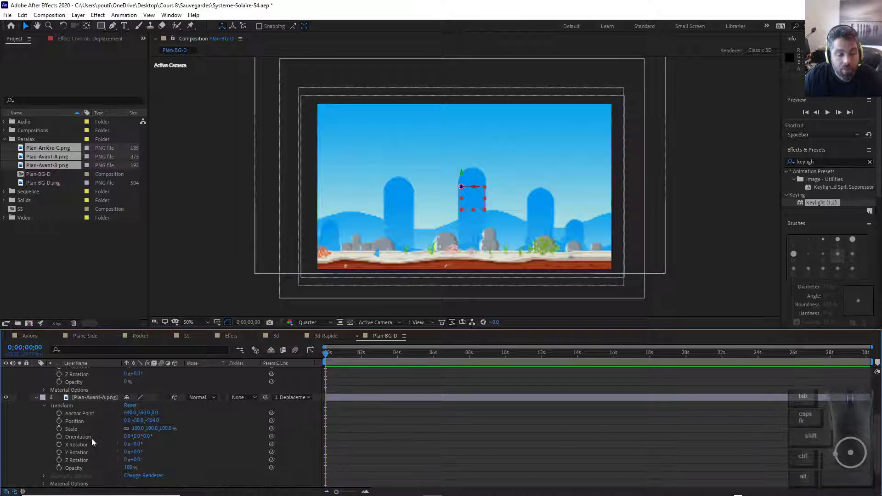
drag(152, 421, 492, 239)
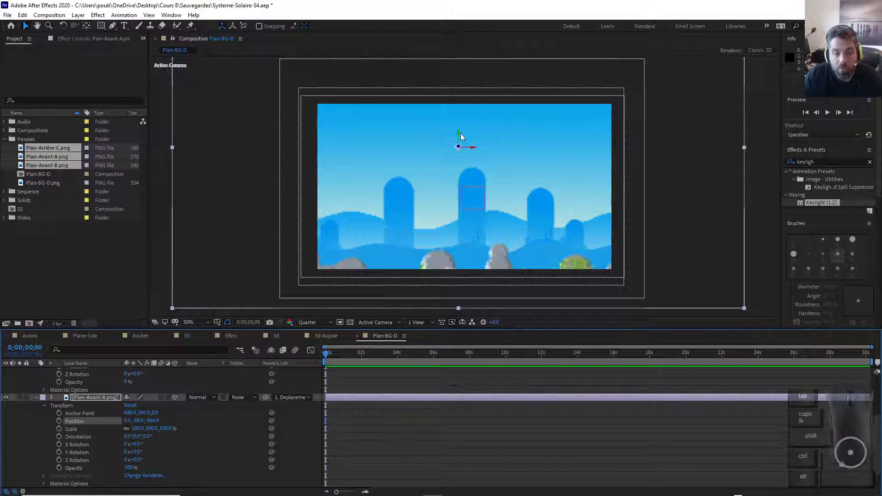
drag(459, 134, 454, 103)
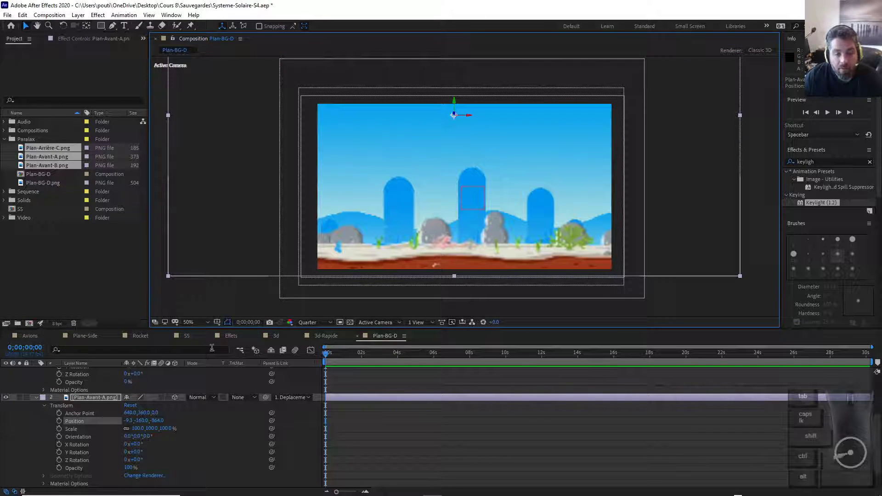
Bring the Plan-Avant-B.png layer forward to about -189 in Z and raise it to about -102 in Y.
scroll(102, 412, up, 3)
scroll(67, 457, down, 3)
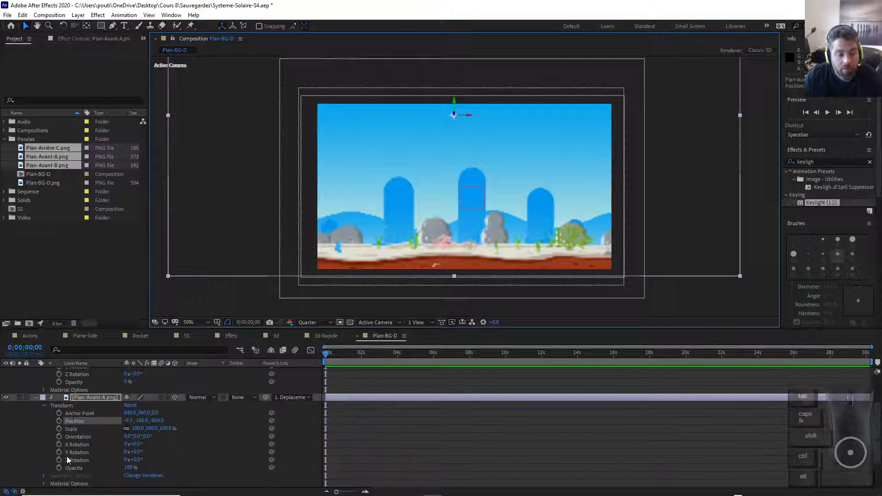
scroll(67, 457, down, 3)
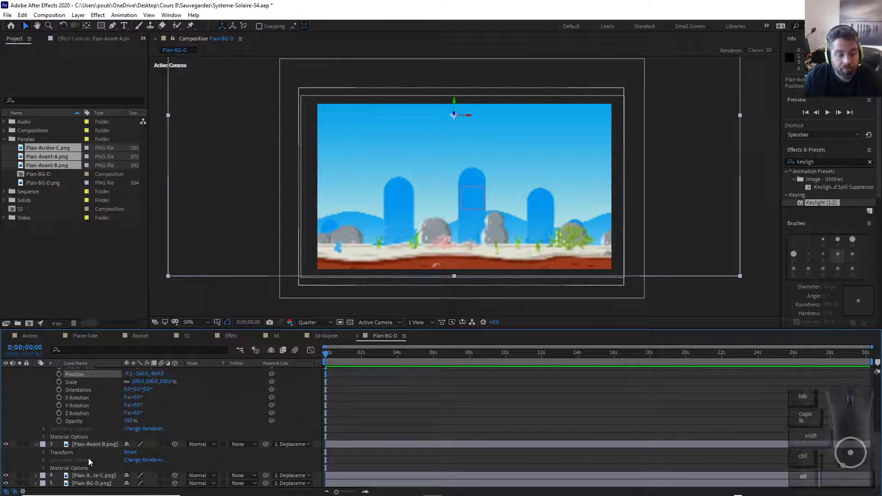
click(44, 452)
scroll(96, 439, down, 3)
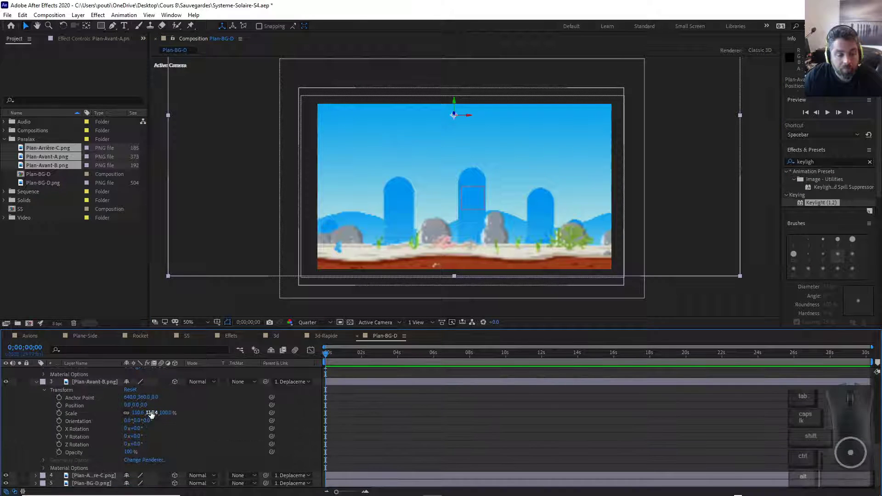
drag(144, 405, 80, 416)
drag(463, 179, 472, 158)
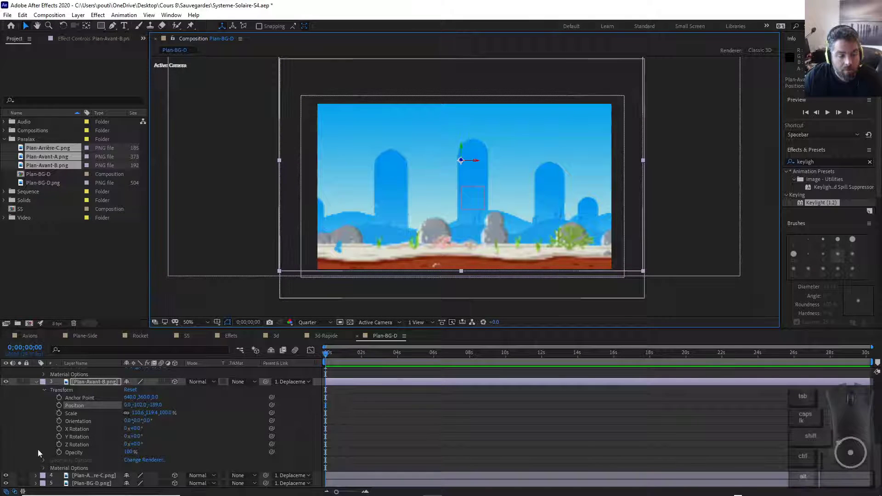
Raise the Plan-Arrière-C.png layer to a Y position of about -112.
click(36, 383)
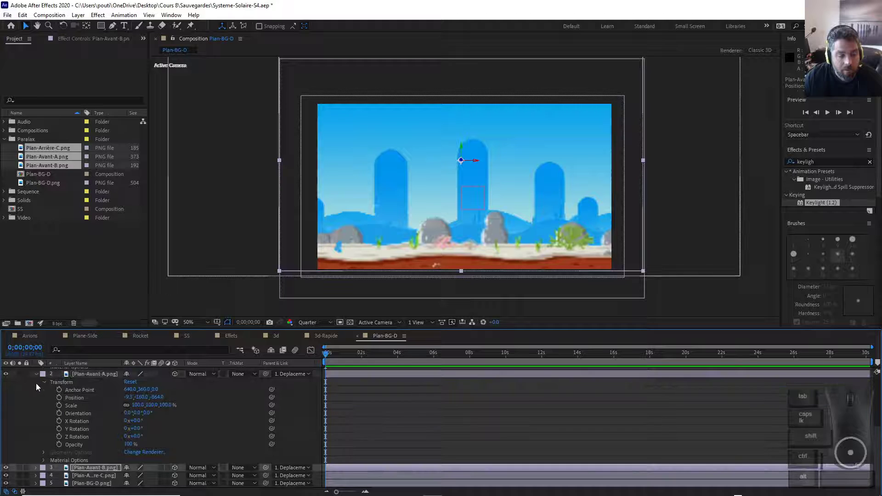
click(36, 476)
click(44, 468)
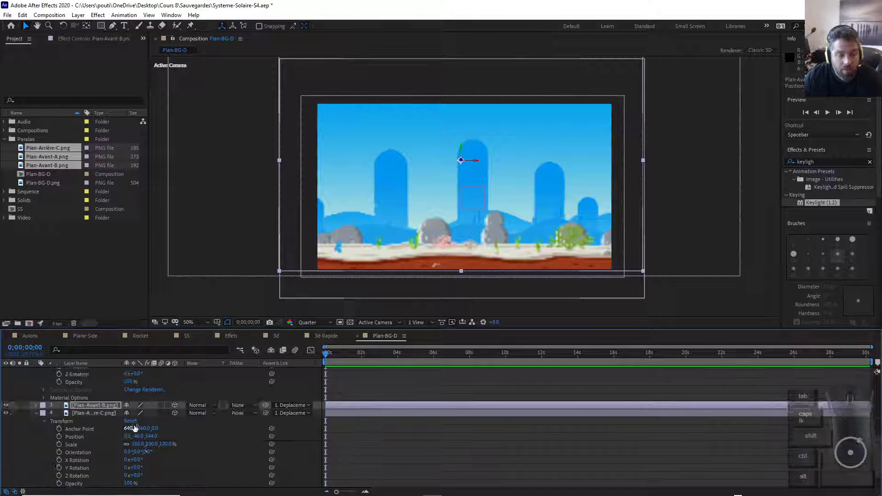
drag(138, 413, 106, 416)
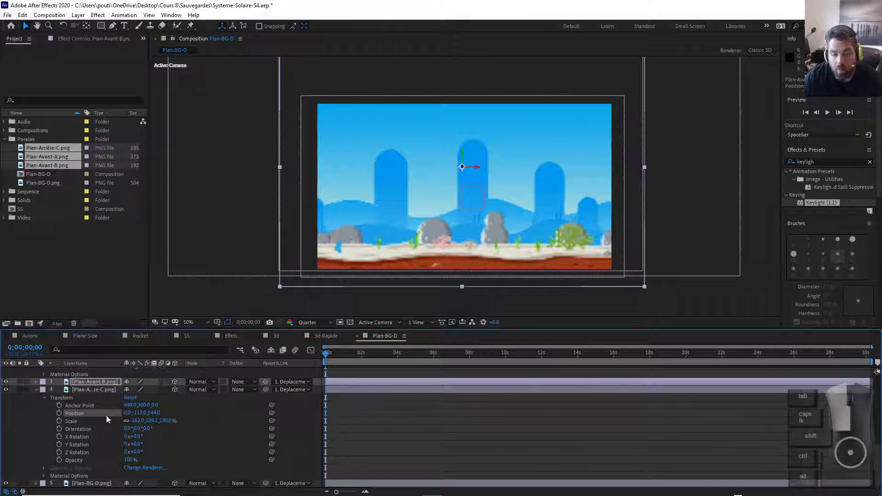
Shift the Deplacement null's X Position to about 572.
scroll(179, 409, up, 8)
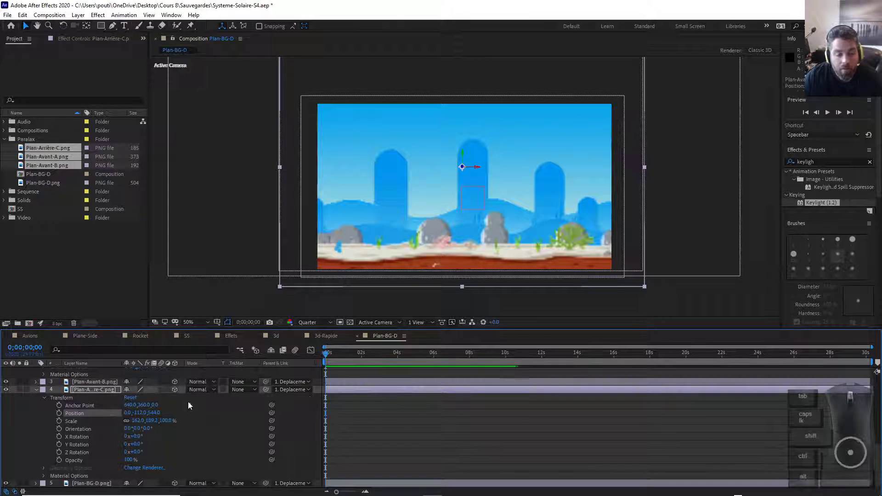
click(97, 364)
click(83, 364)
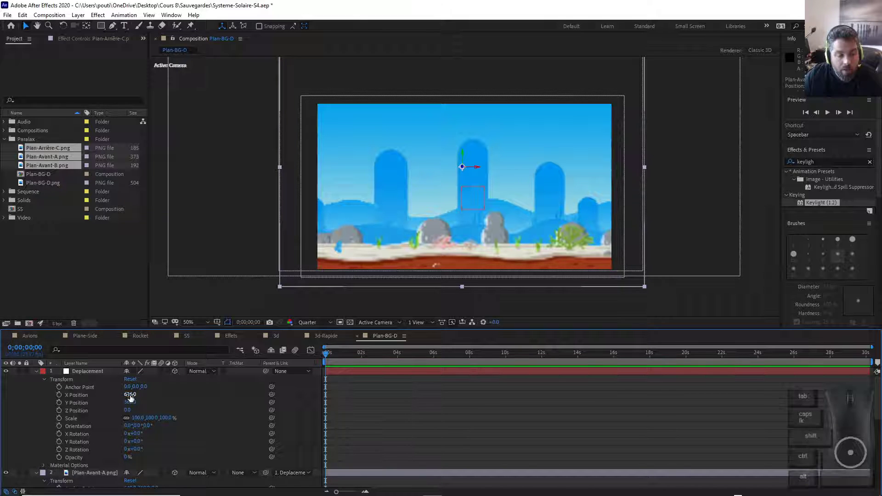
drag(130, 398, 127, 418)
Show the composition in 4 Views and shift the Deplacement null's X Position to about 580.
click(421, 322)
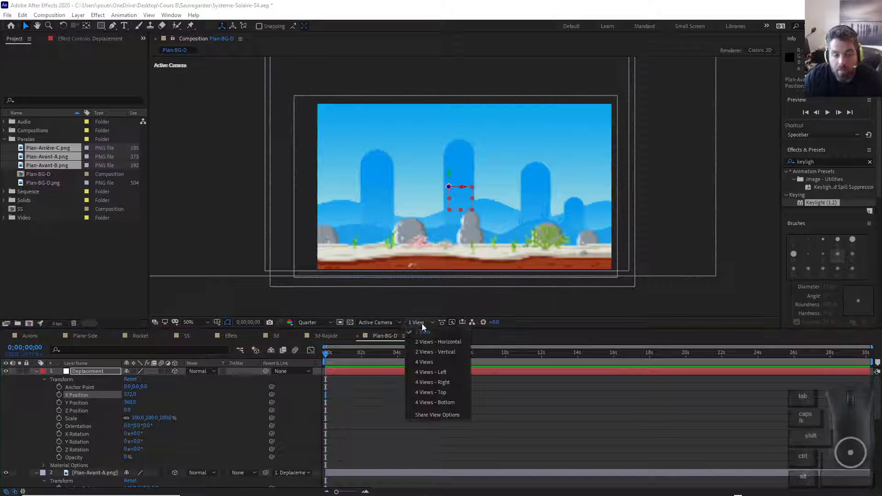
click(432, 361)
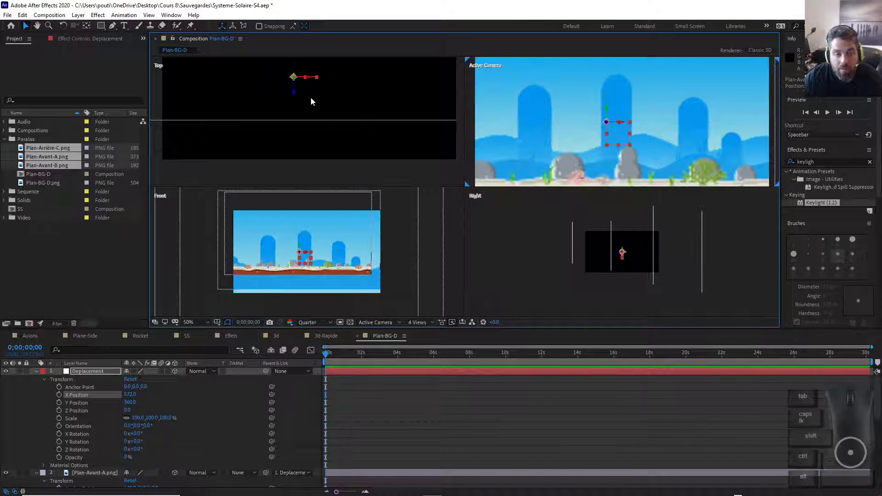
scroll(329, 120, down, 3)
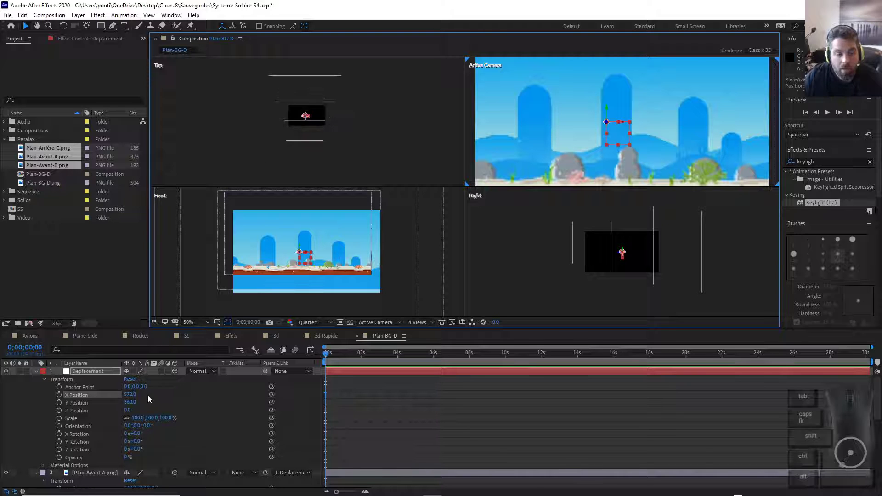
key(Return)
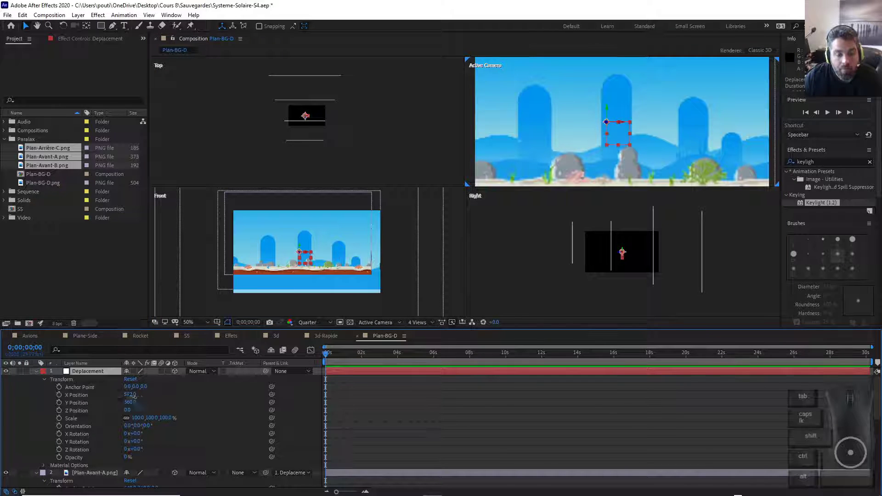
drag(133, 396, 196, 459)
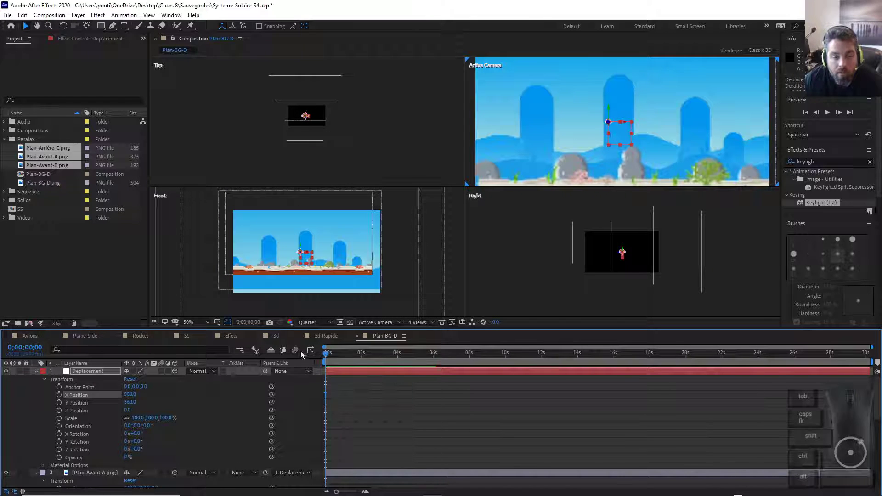
Switch to the presentation, review the parallax instructions on the "Créer un Parallax (VFX)" slide, and return to After Effects.
key(alt+Tab)
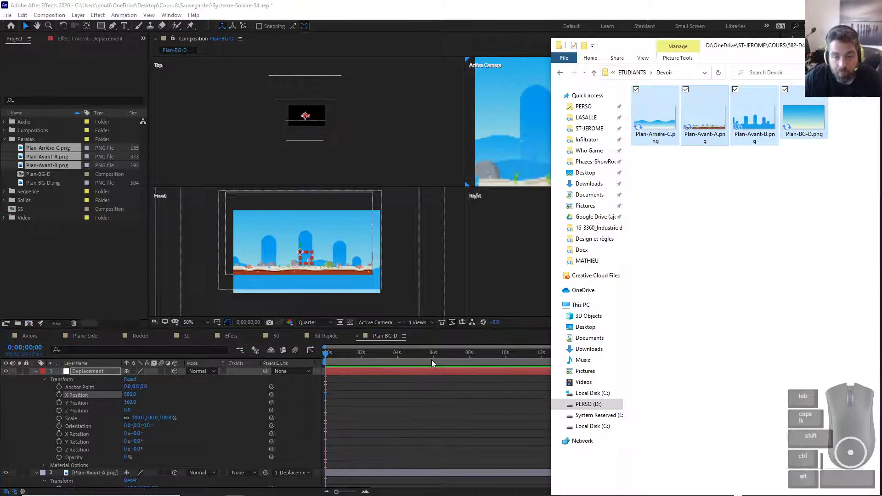
key(alt+Tab)
key(Tab)
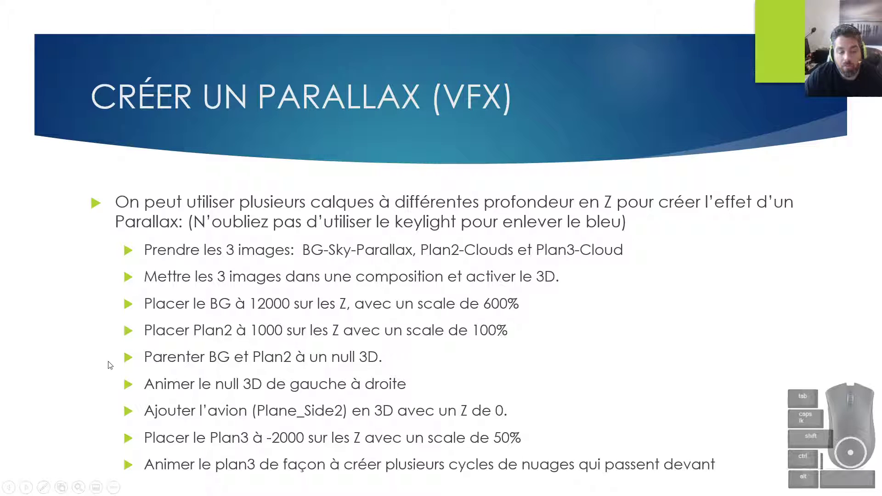
key(alt)
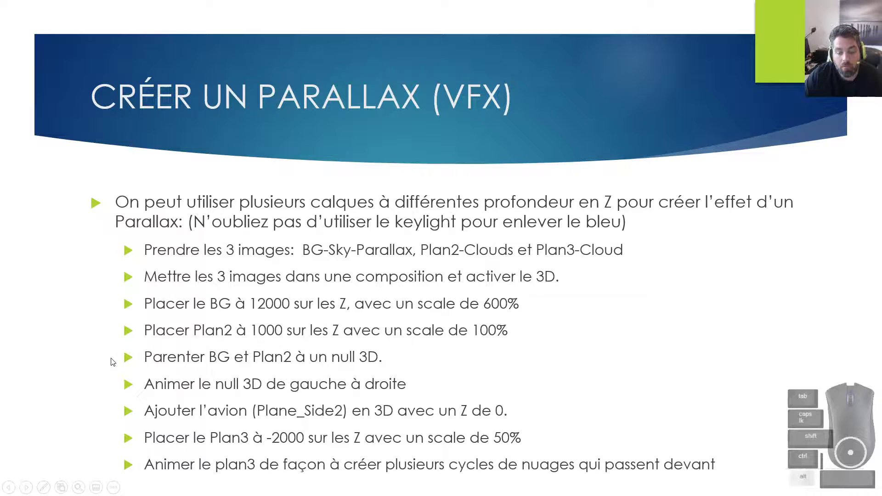
key(alt+Tab)
key(alt+Tab)
key(alt+Tab)
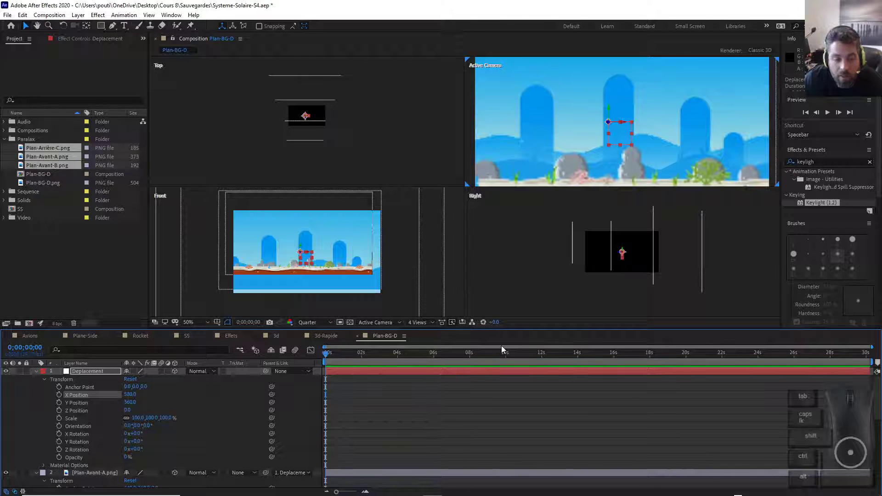
Collapse the expanded layer properties and delete the Deplacement null.
click(37, 372)
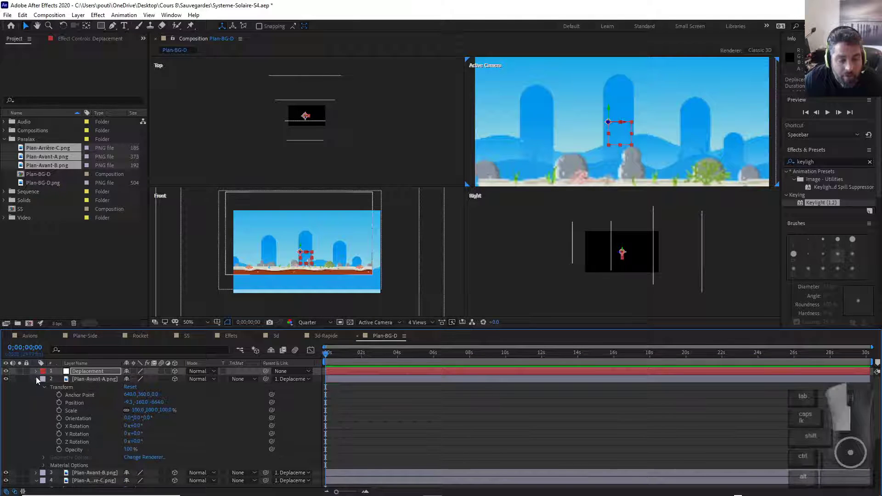
click(35, 379)
click(36, 395)
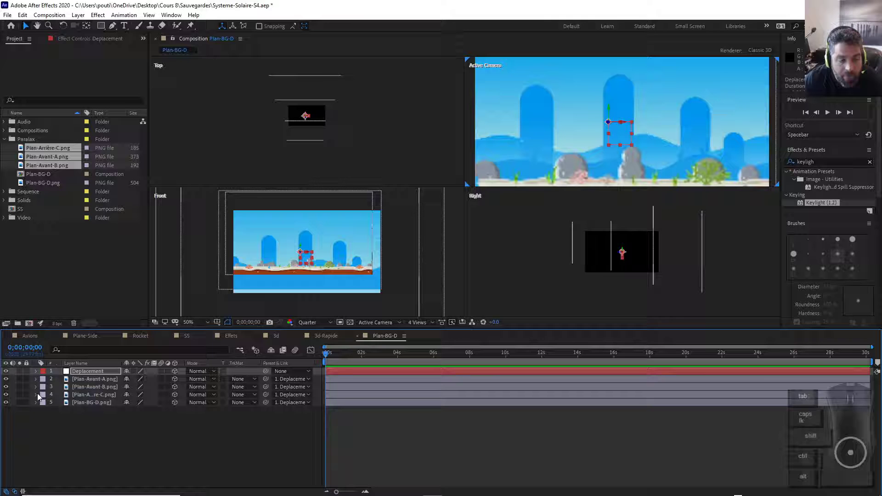
click(154, 417)
click(99, 372)
key(Delete)
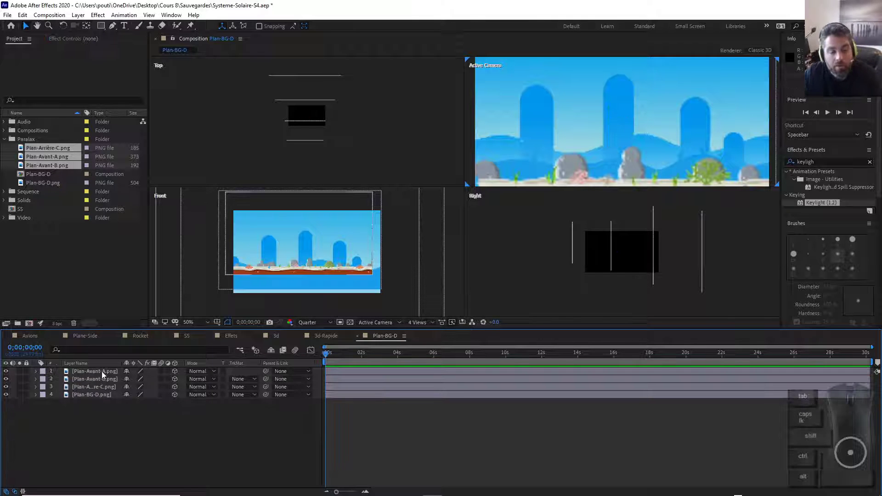
Add a two-node camera with the 50mm preset and try moving it sideways in the Top view.
right_click(102, 449)
mouse_move(184, 348)
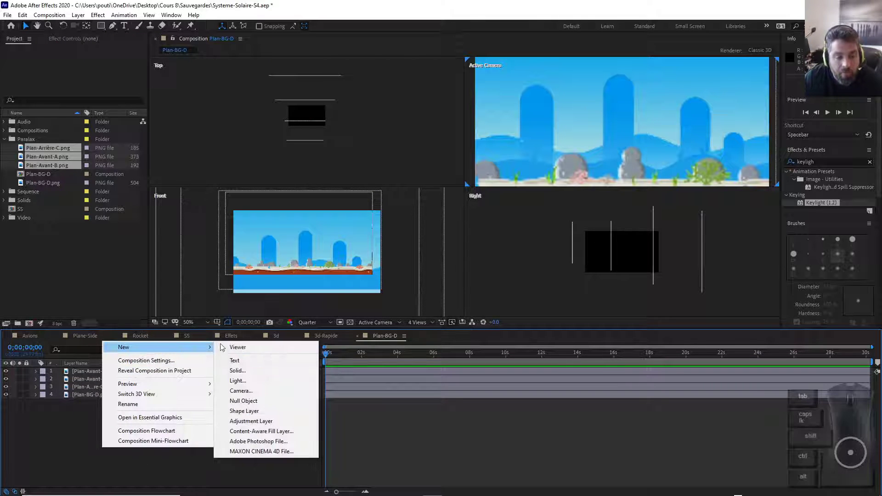
click(258, 389)
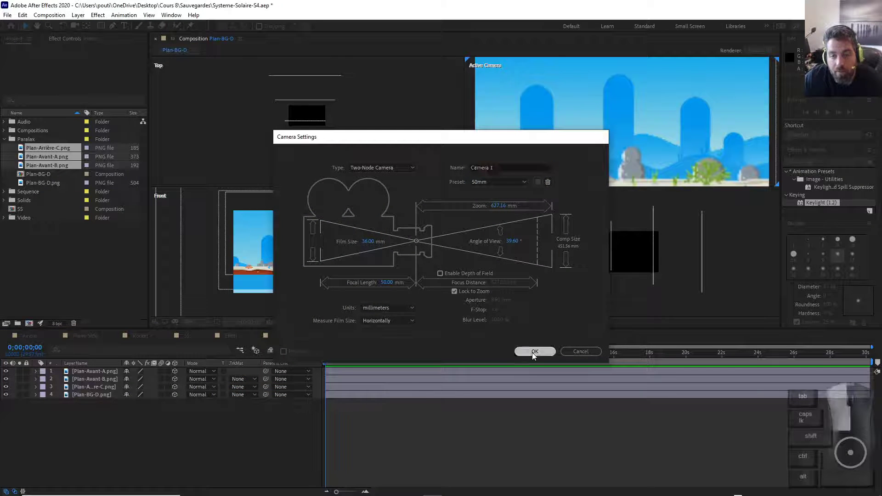
click(535, 351)
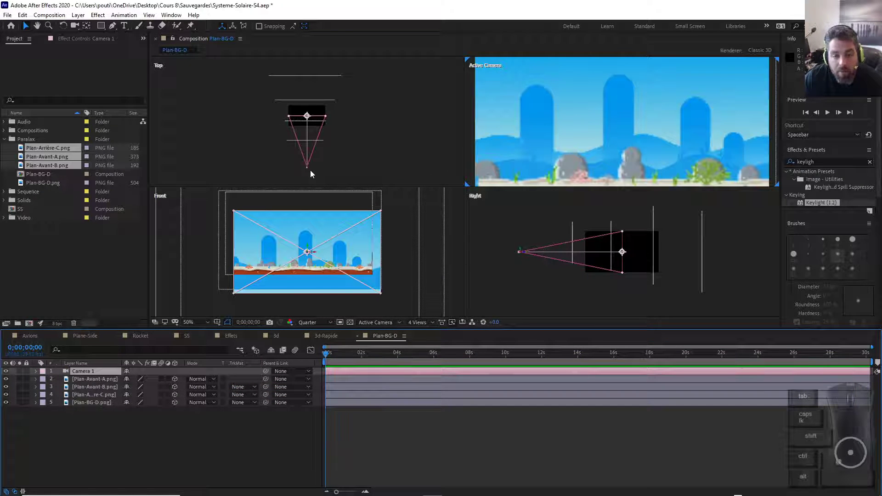
drag(308, 170, 335, 171)
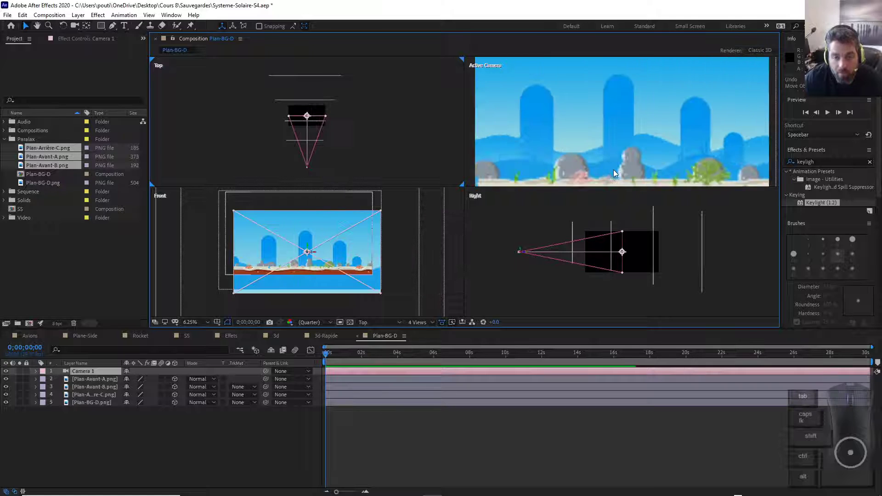
Return the composition to 1 View and separate the position dimensions of Camera 1.
click(35, 372)
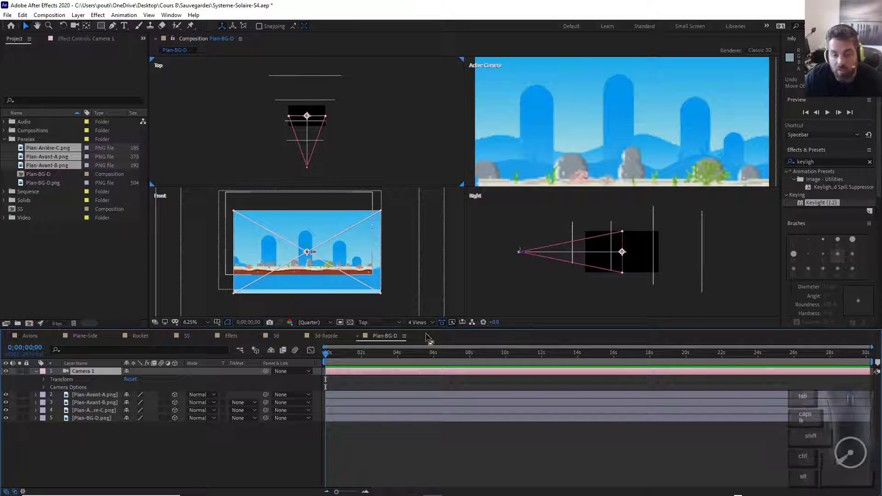
click(419, 322)
click(422, 283)
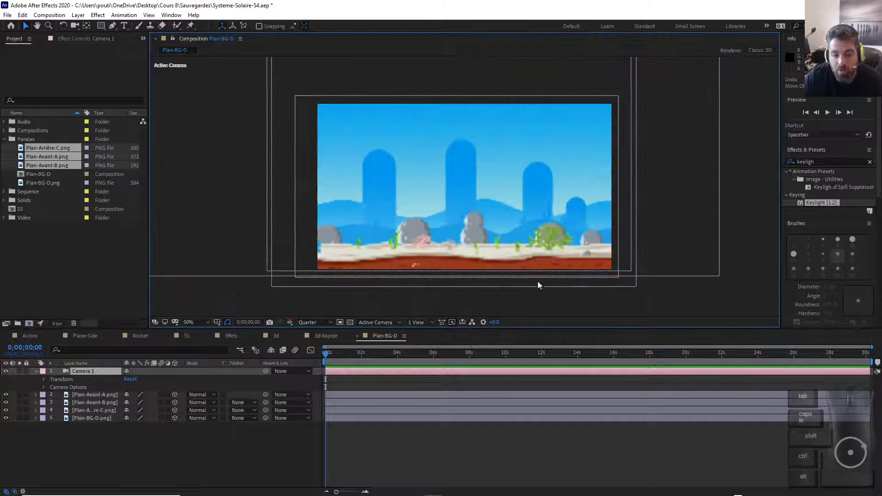
click(74, 447)
click(85, 373)
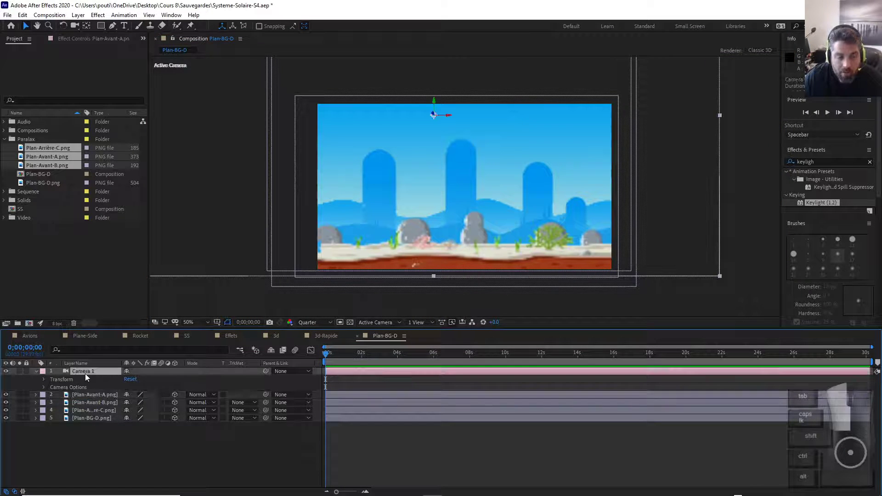
click(43, 380)
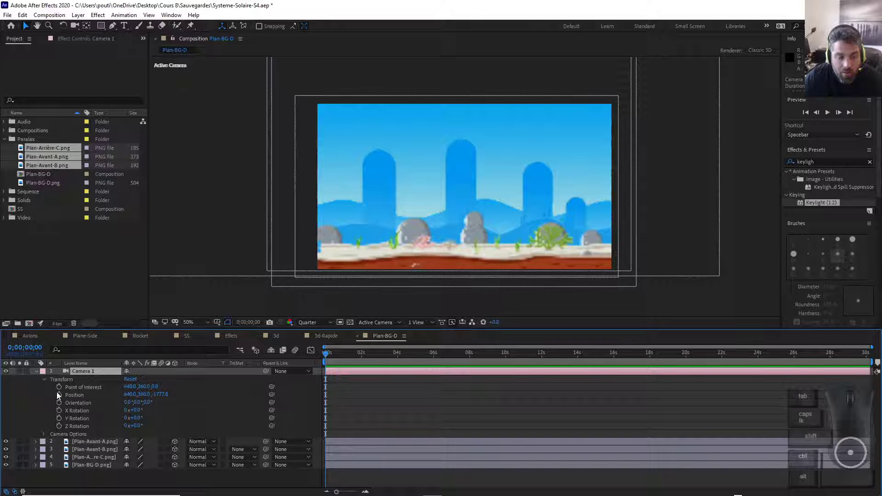
right_click(69, 396)
click(101, 302)
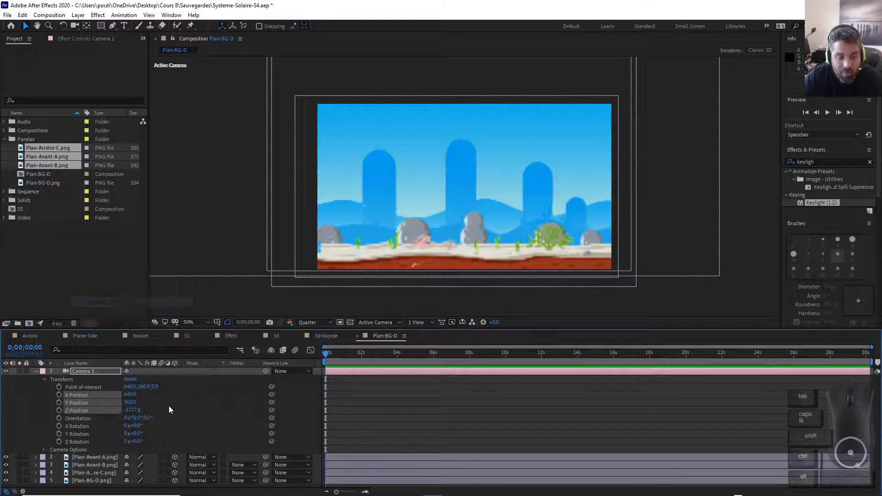
click(175, 412)
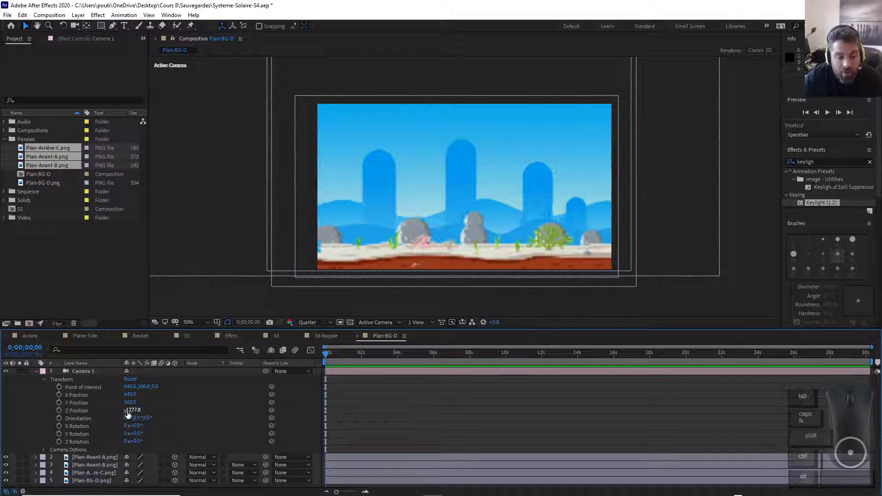
Pull Camera 1 back to a Z Position of about -1835 and show the composition in 4 Views.
drag(131, 414, 181, 404)
drag(162, 409, 276, 405)
key(ctrl+z)
click(427, 322)
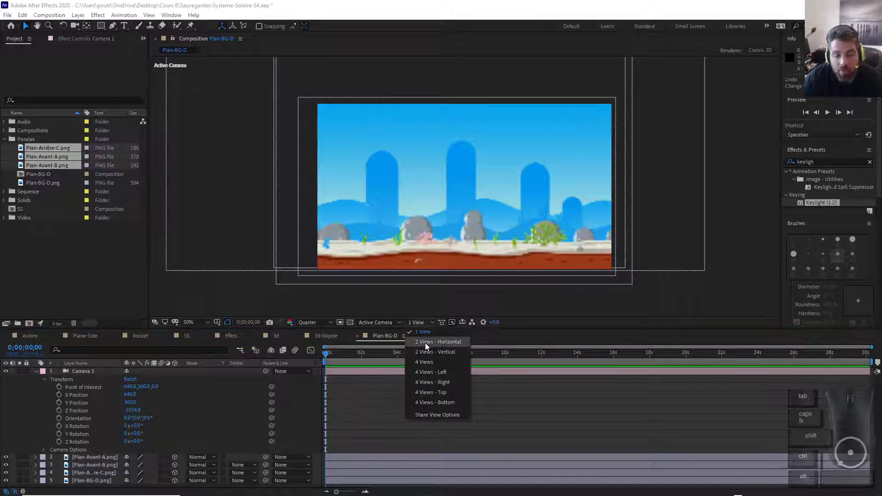
click(424, 361)
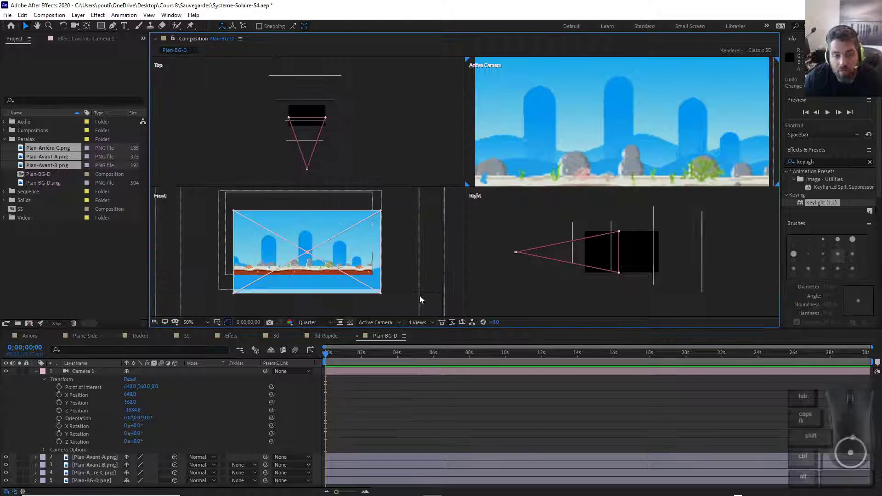
Try increasing Camera 1's X Position and its Y Position, undoing each change.
drag(130, 395, 356, 414)
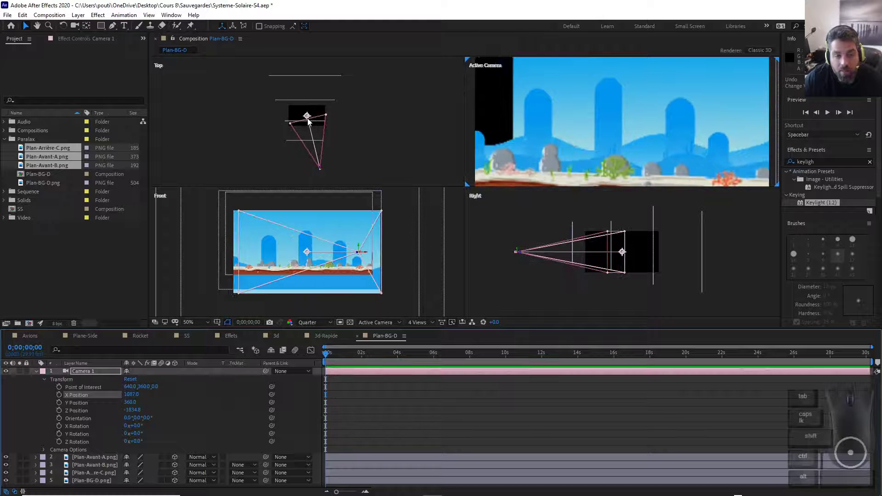
drag(131, 394, 188, 404)
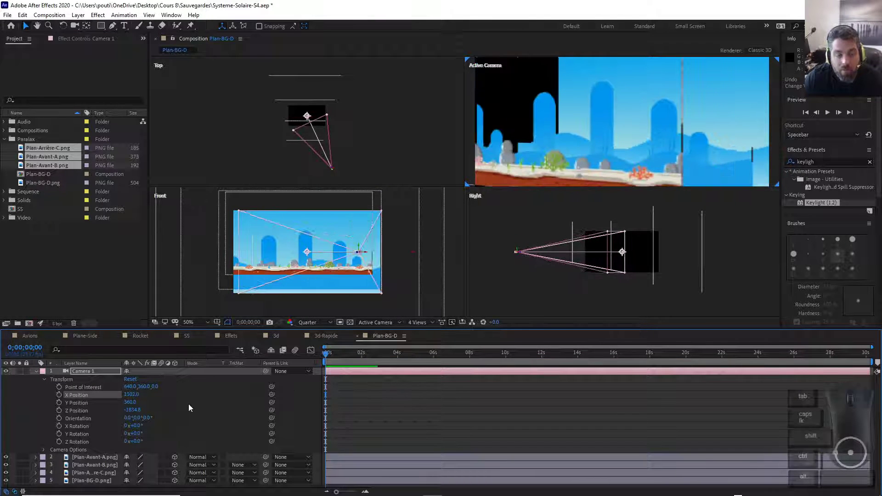
key(ctrl+z)
drag(133, 402, 349, 393)
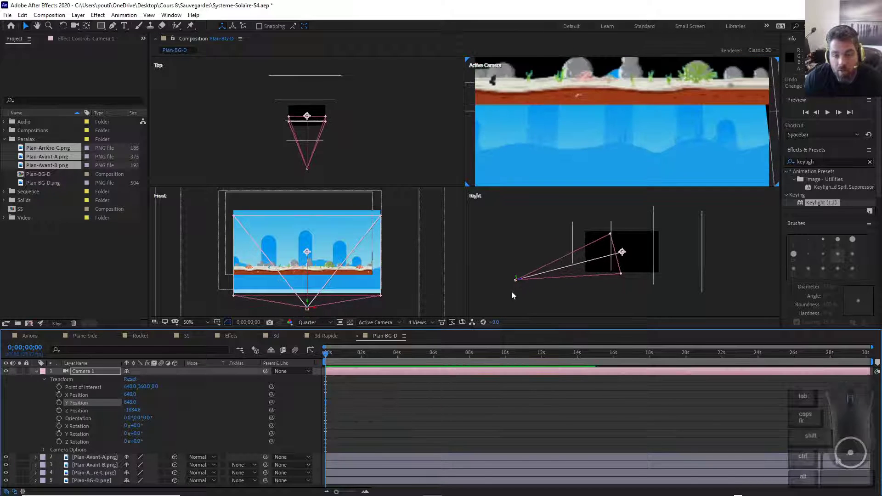
key(ctrl+z)
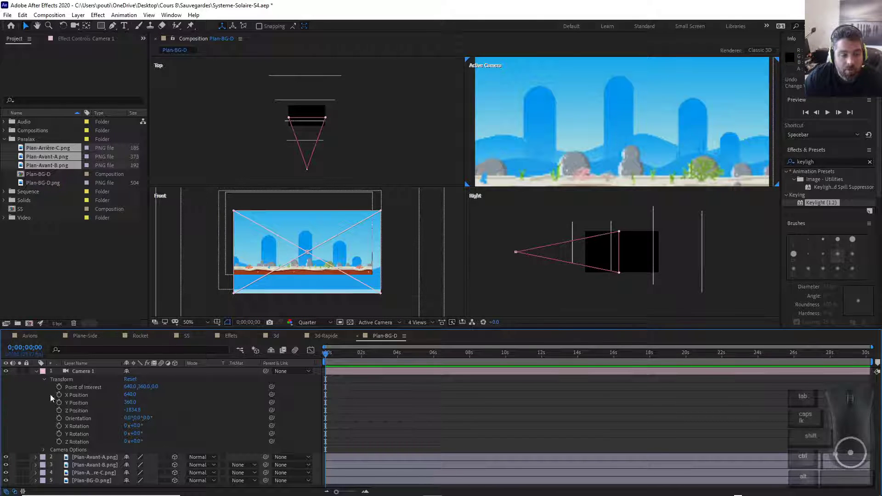
Try shifting the X value of Camera 1's Point of Interest, and undo the shift.
right_click(96, 387)
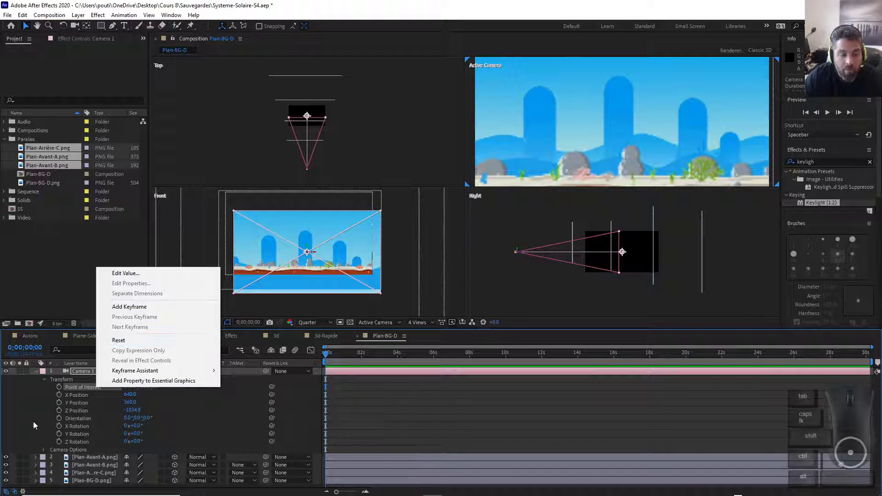
click(19, 422)
click(97, 385)
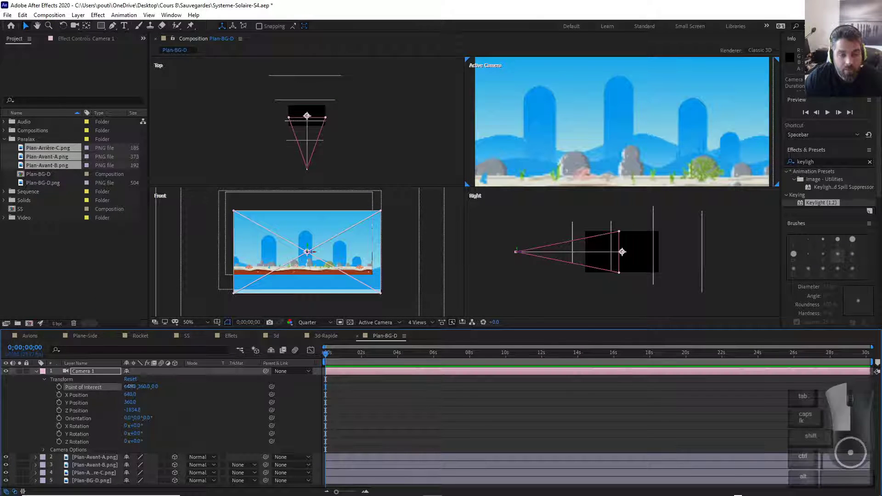
drag(130, 386, 94, 390)
key(ctrl+z)
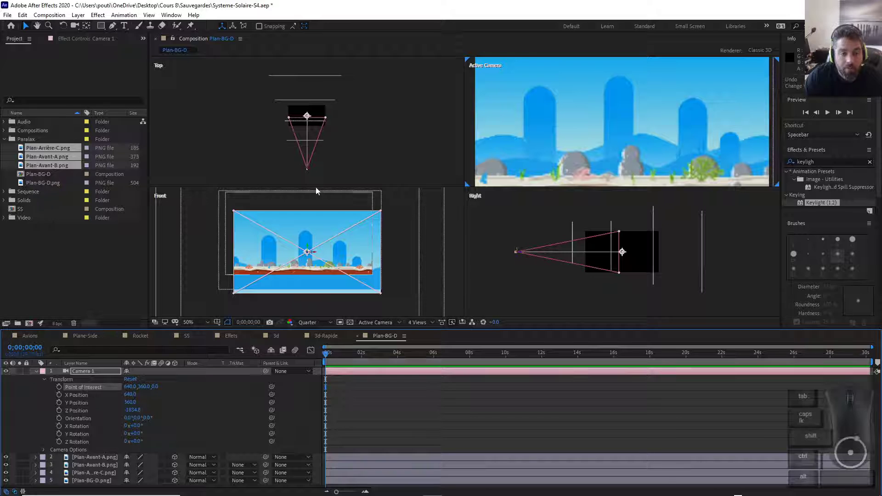
Turn on keyframing for Camera 1's Point of Interest and X Position at the start of the composition.
click(308, 174)
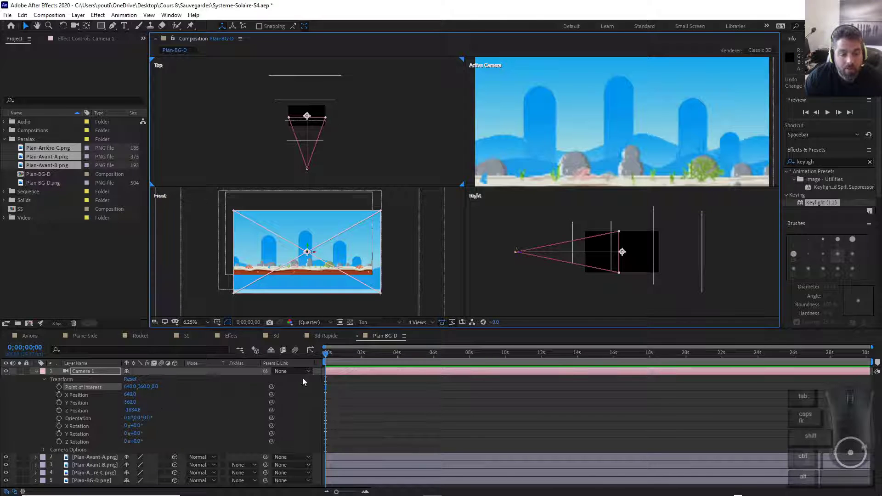
click(58, 387)
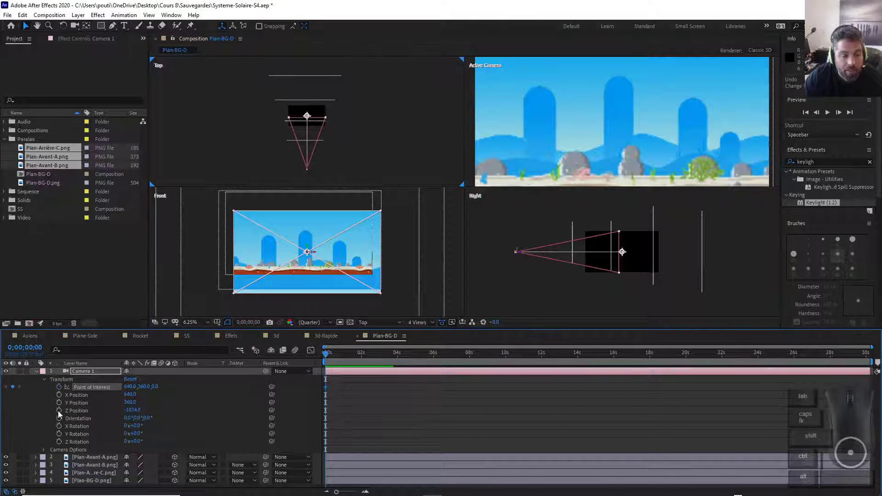
click(59, 395)
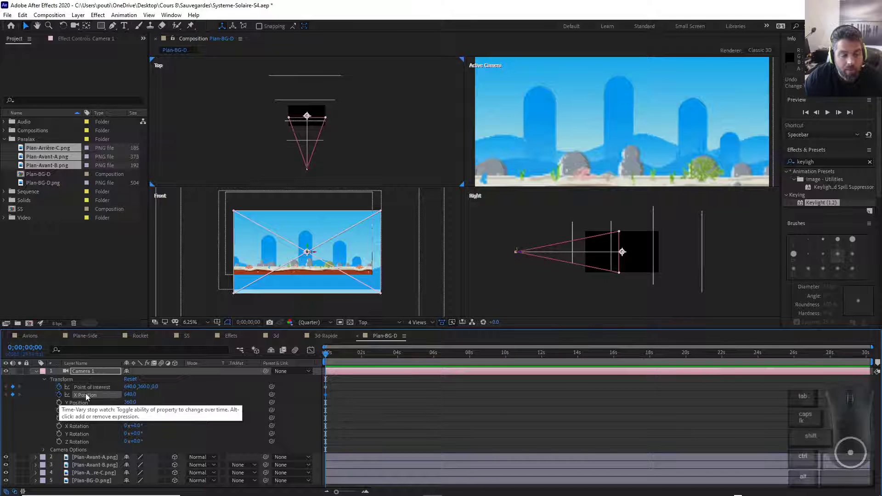
Try moving Camera 1 in the Top view to an X Position of 304 at the first frame, and undo the move.
drag(346, 358, 869, 358)
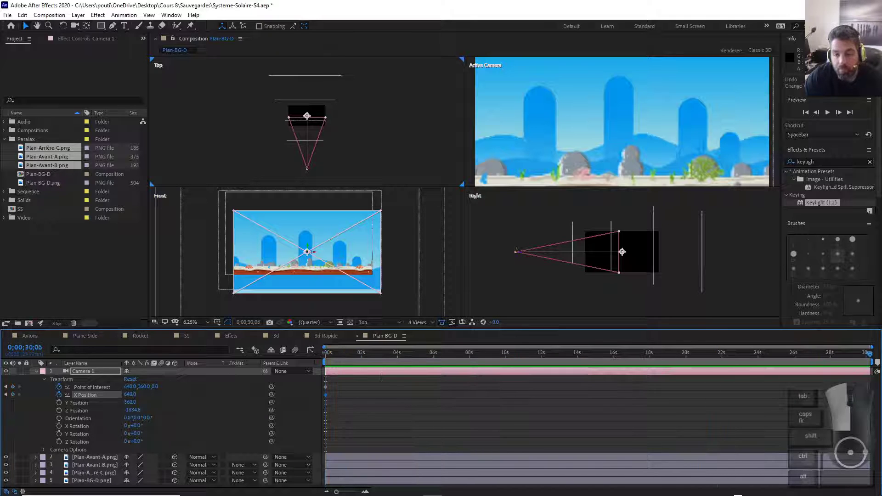
drag(345, 357, 278, 360)
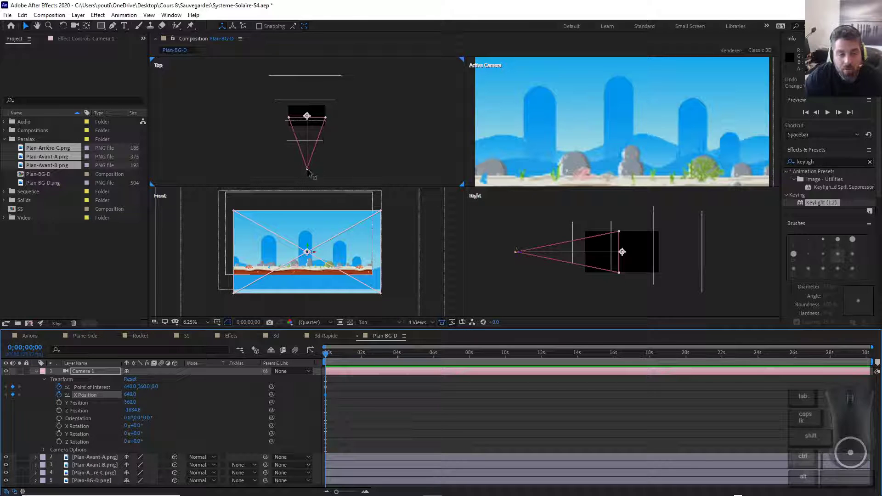
drag(308, 172, 300, 174)
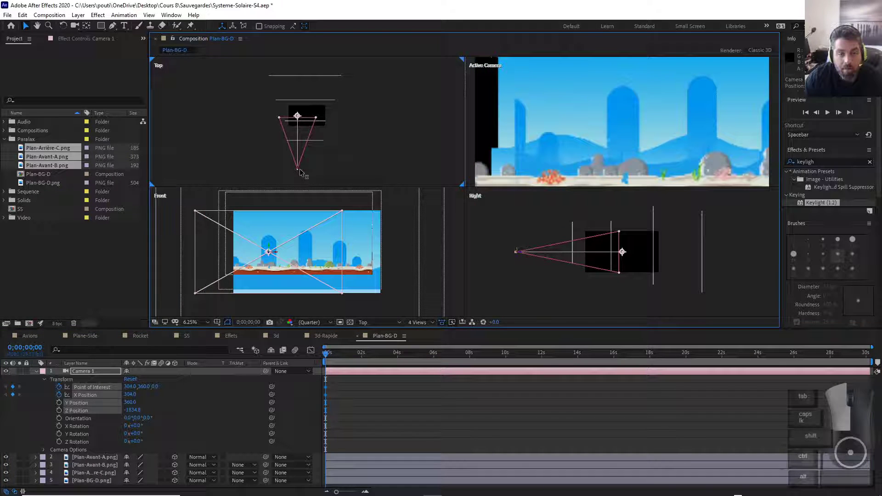
key(ctrl+z)
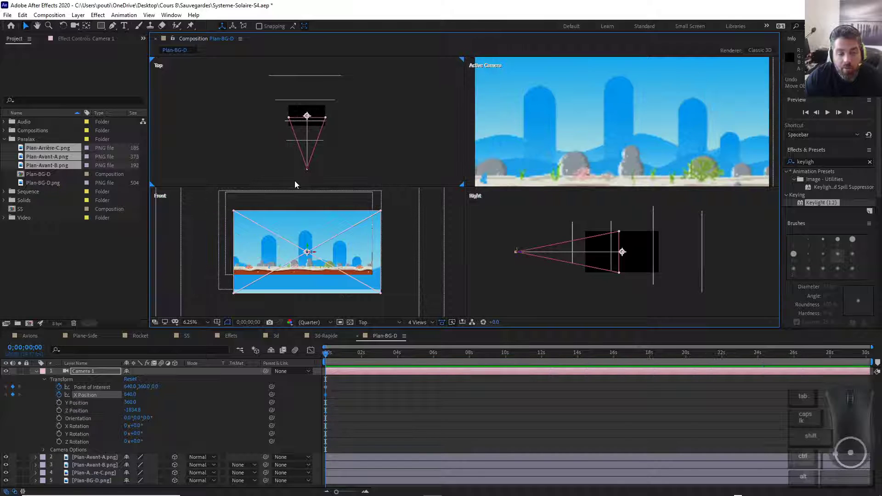
click(343, 112)
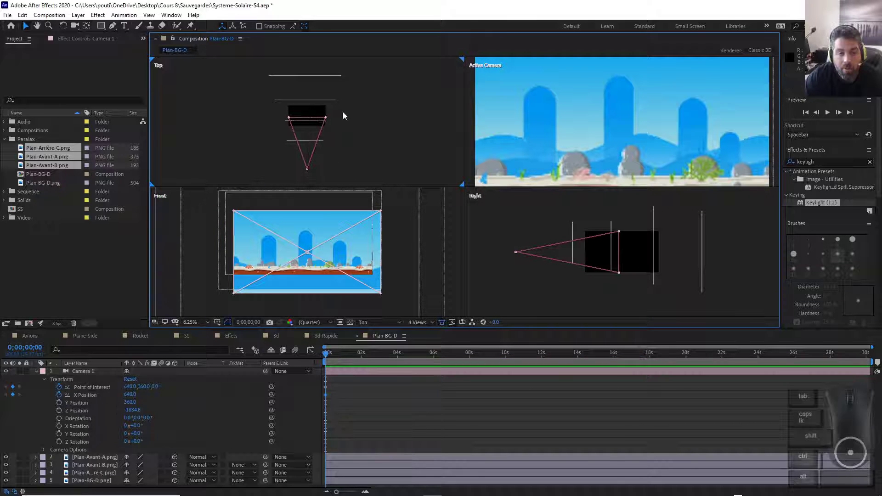
click(94, 387)
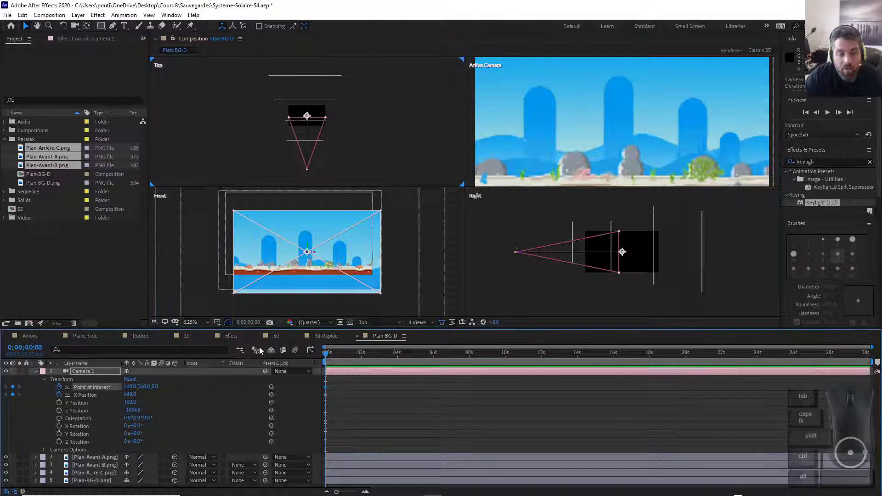
Keyframe Camera 1 and its Point of Interest at X 416 on the first frame and X 816 at the composition's end.
click(308, 171)
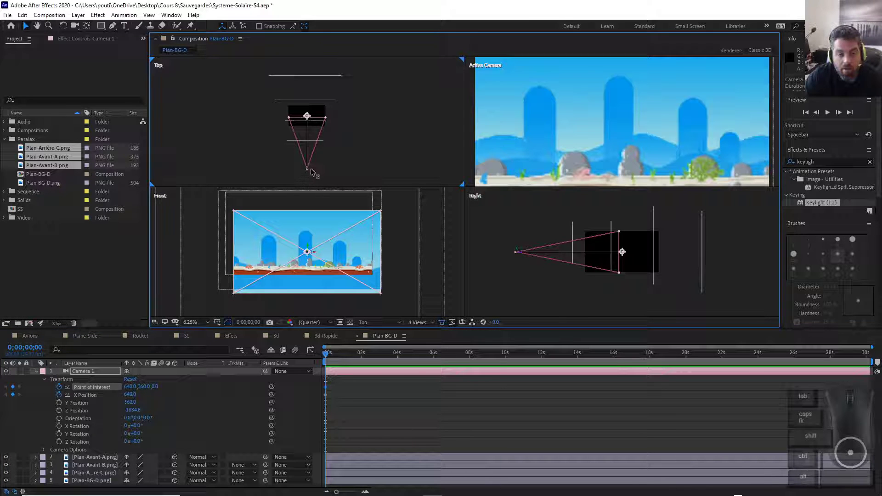
mouse_move(314, 171)
mouse_down()
mouse_move(296, 173)
mouse_move(322, 177)
mouse_move(305, 182)
mouse_up()
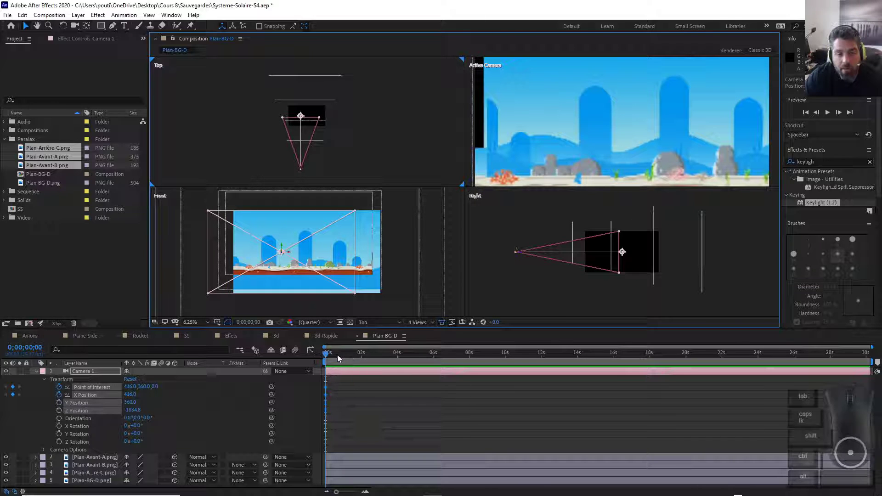
drag(337, 355, 870, 353)
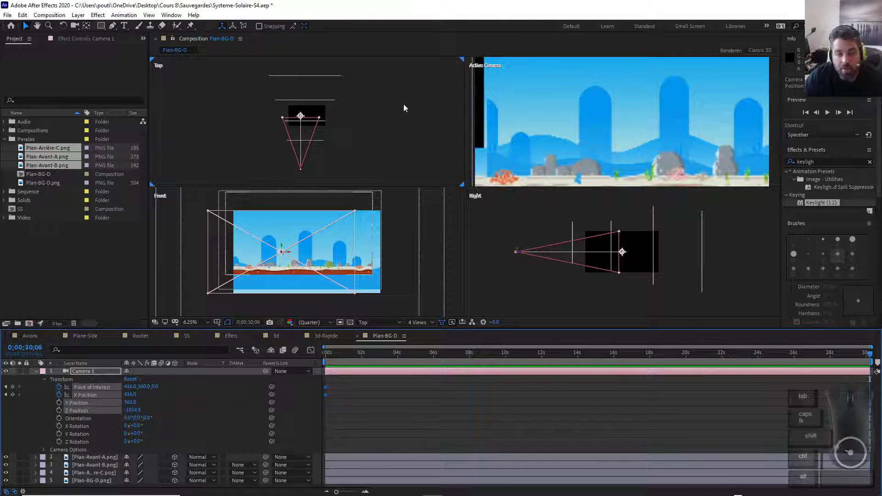
drag(308, 170, 314, 170)
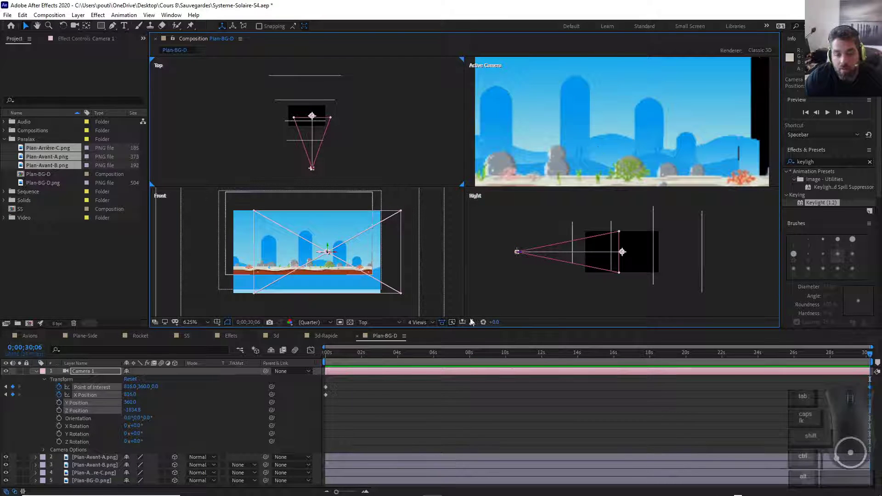
Return the composition to 1 View, then enlarge Plan-Avant-B.png past the frame's right edge and raise it to align its base.
click(426, 322)
click(430, 334)
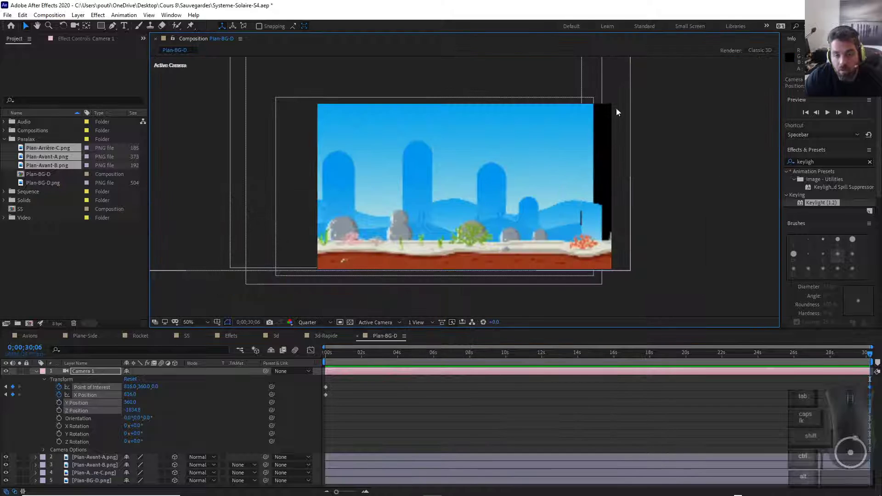
click(35, 371)
click(98, 380)
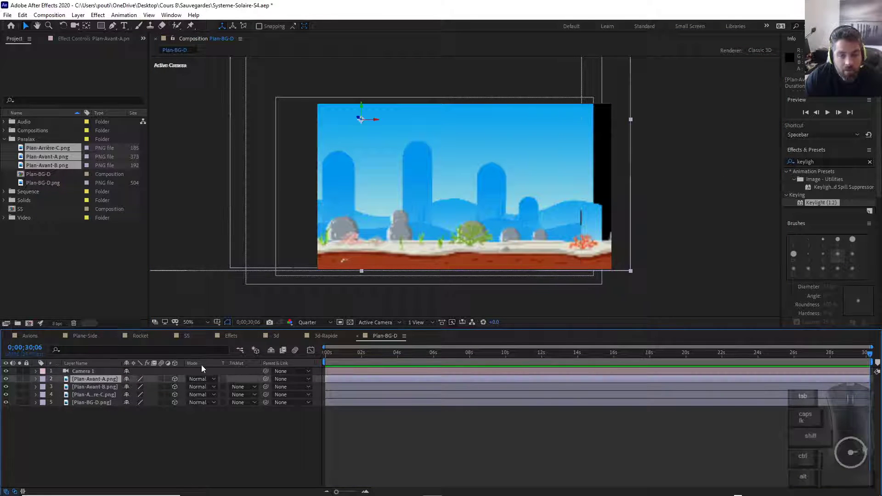
click(103, 387)
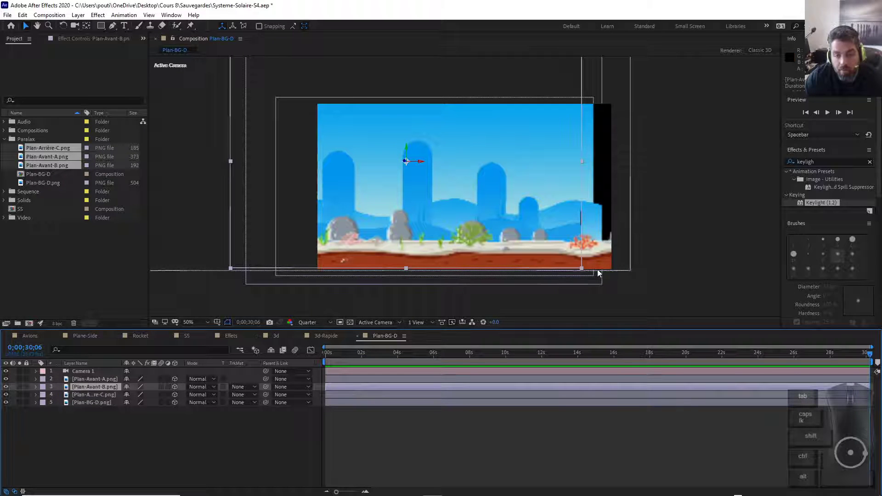
drag(582, 271, 616, 290)
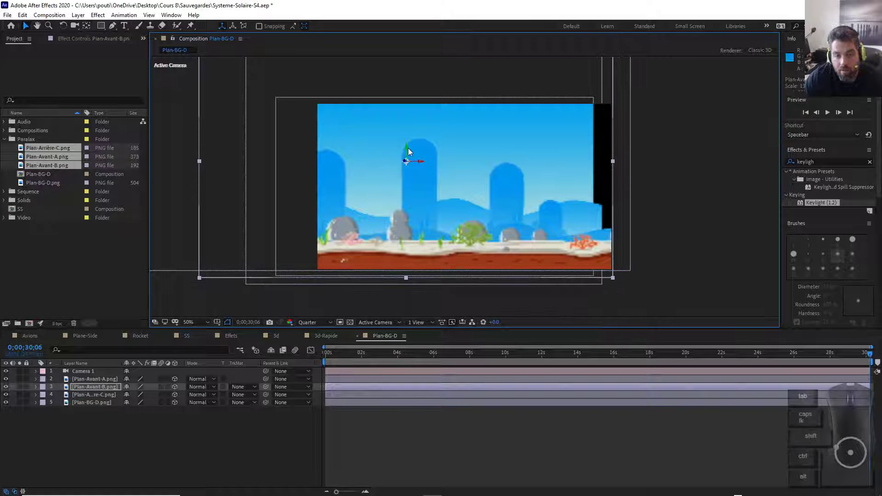
drag(409, 147, 409, 140)
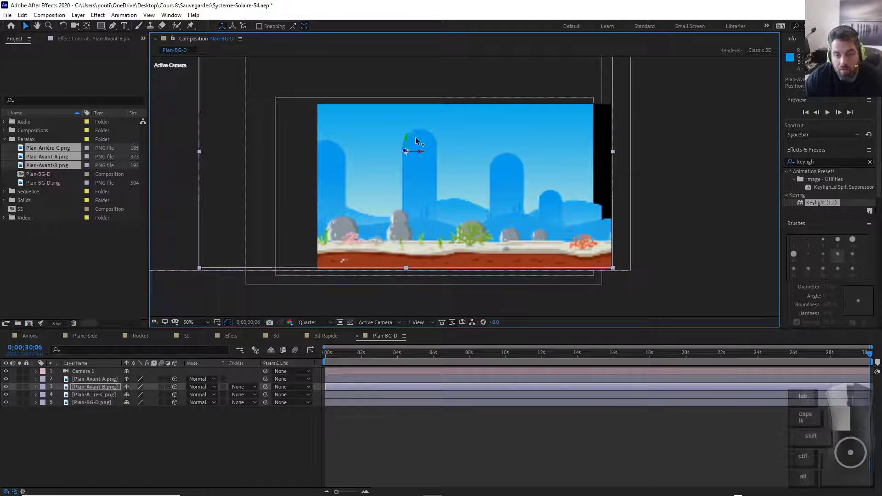
Enlarge Plan-Arrière-C.png and raise it slightly, and scale up Plan-BG-D.png to cover the black gap at the frame's right edge.
click(93, 395)
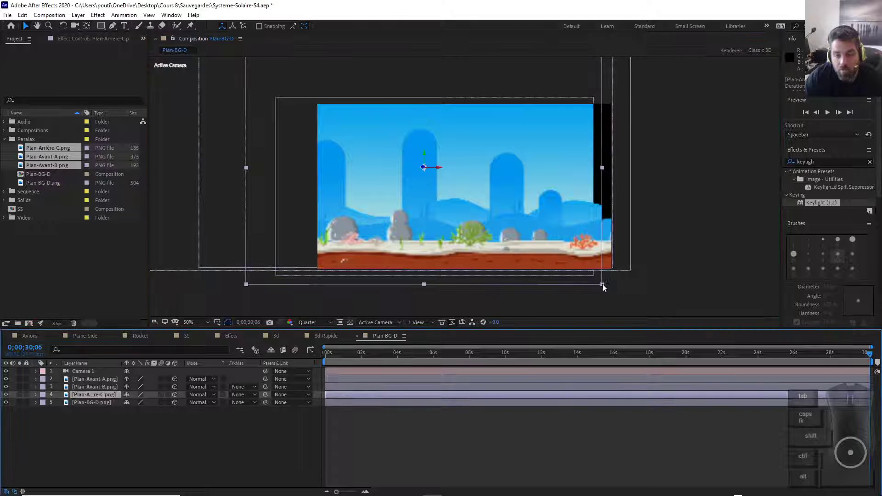
drag(605, 286, 617, 296)
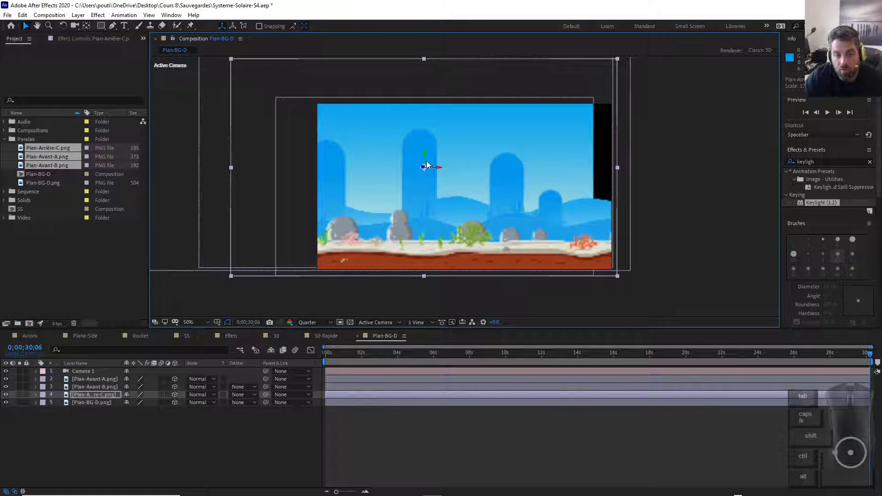
drag(427, 165, 425, 161)
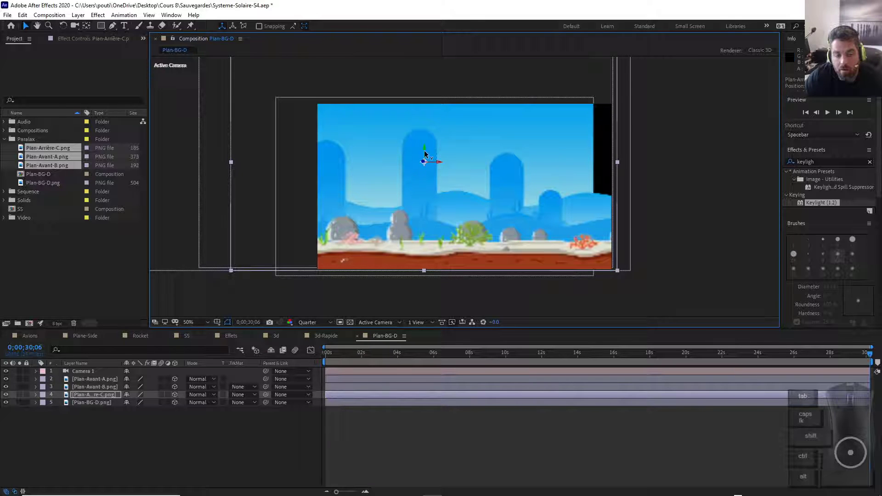
click(121, 405)
drag(593, 277, 621, 294)
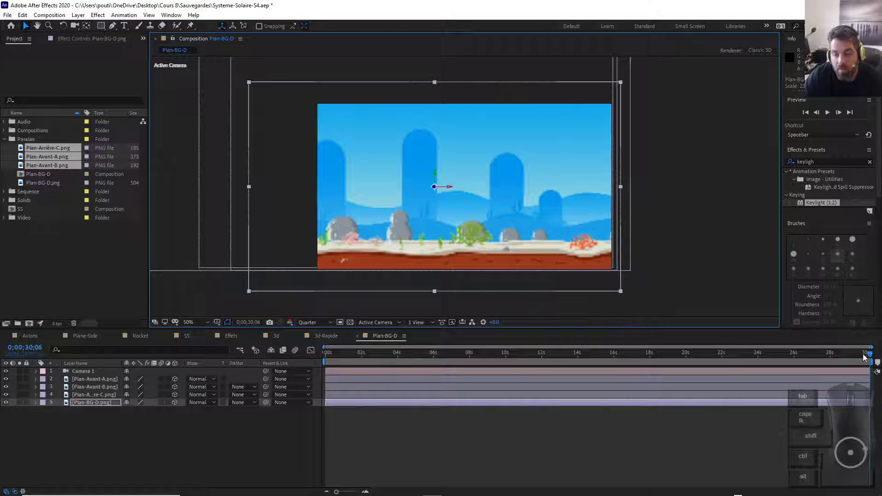
Preview the camera move in 1 View and in 4 Views, and return to the first frame.
drag(864, 358, 377, 354)
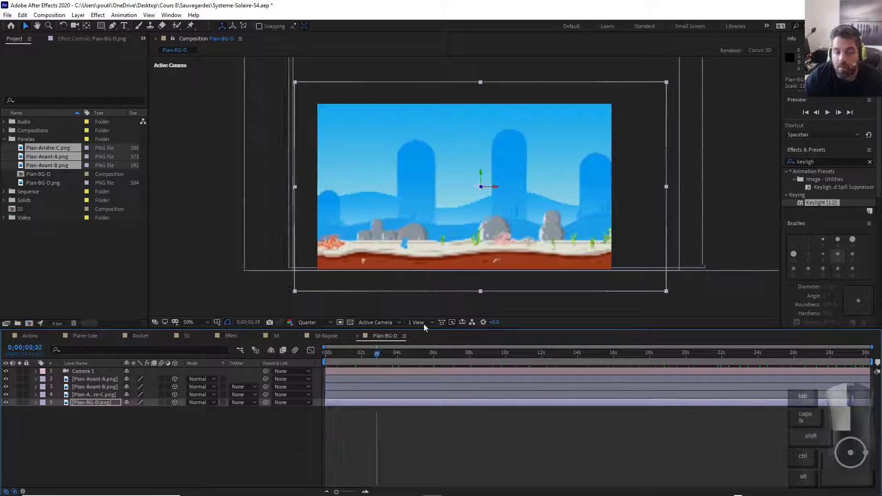
key(space)
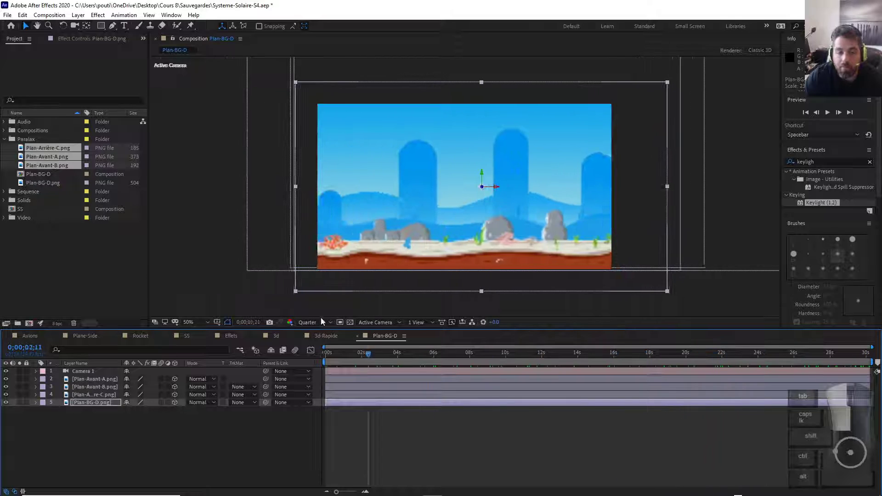
click(430, 324)
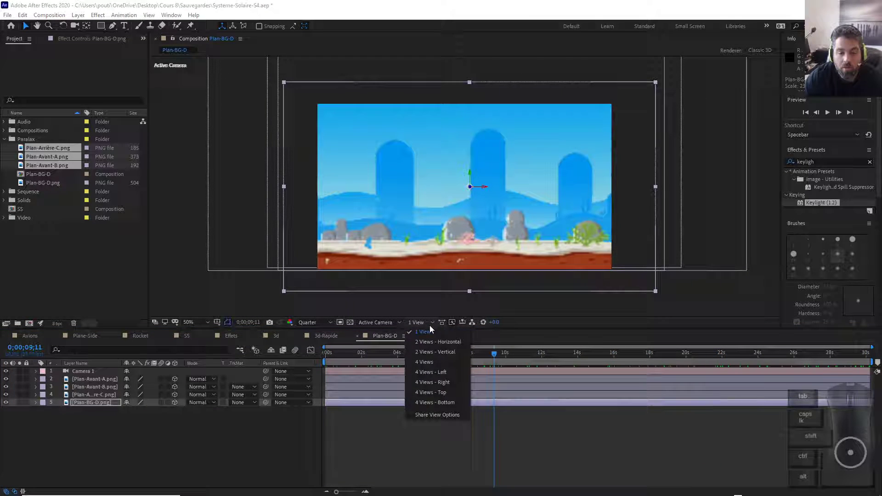
click(431, 363)
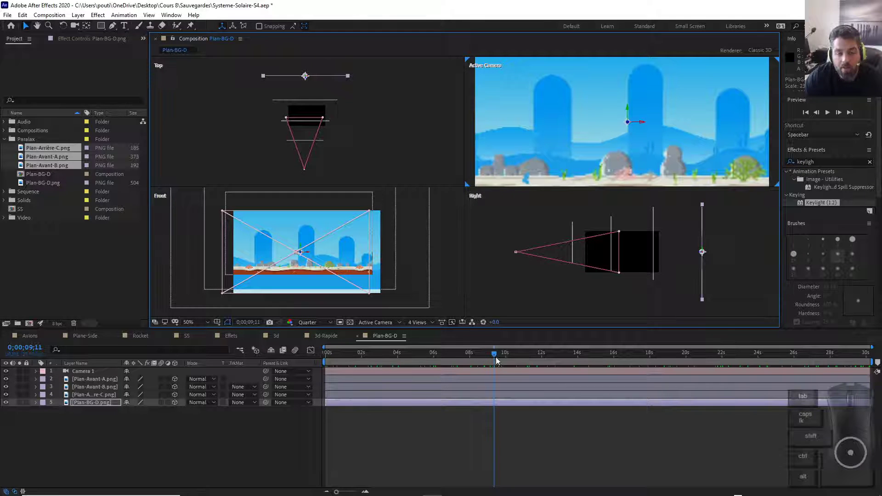
drag(496, 362, 609, 362)
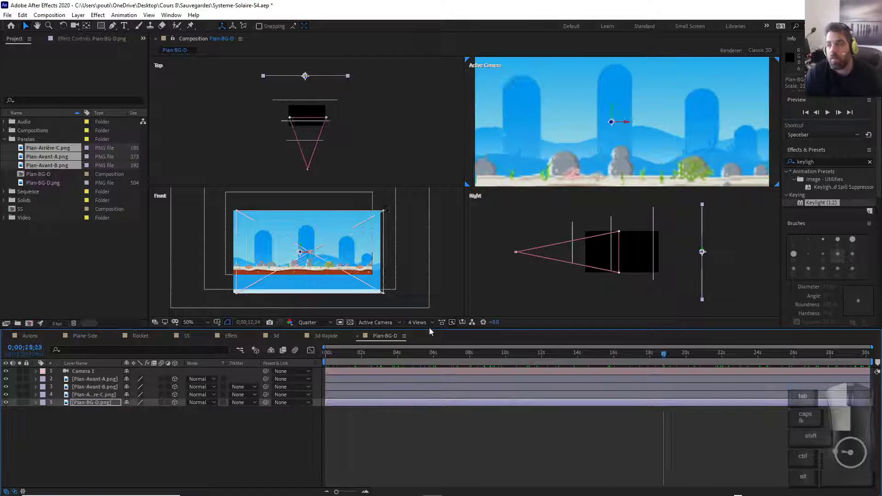
key(Home)
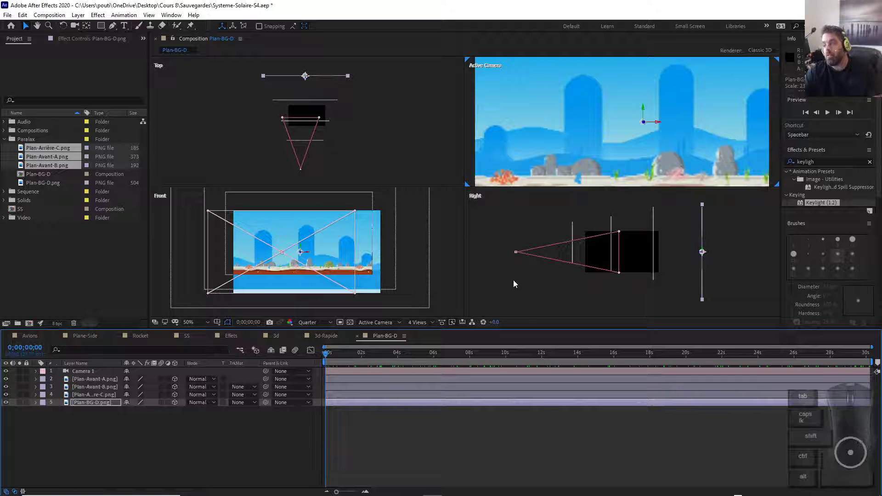
click(7, 15)
mouse_move(92, 110)
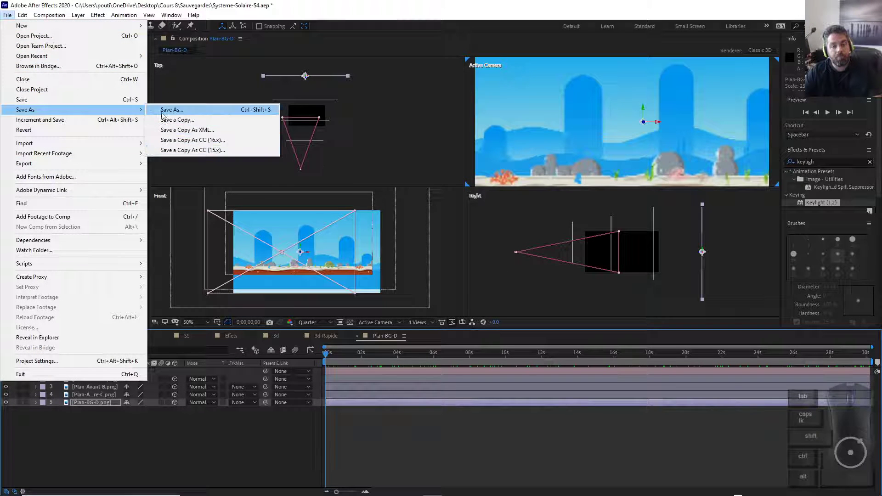
click(176, 114)
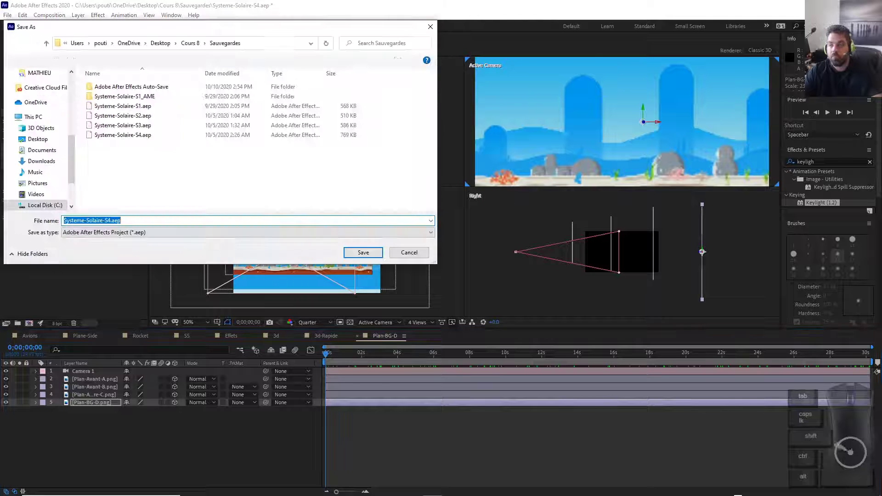
key(End)
key(shift+Left)
key(shift+Left)
key(shift+Left)
key(shift+Left)
key(shift+Left)
key(shift+Left)
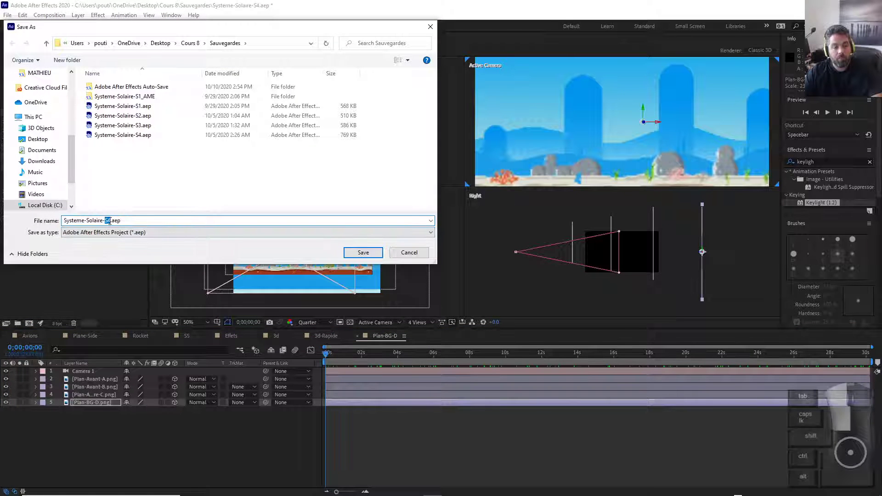
text(S5.aep)
key(Return)
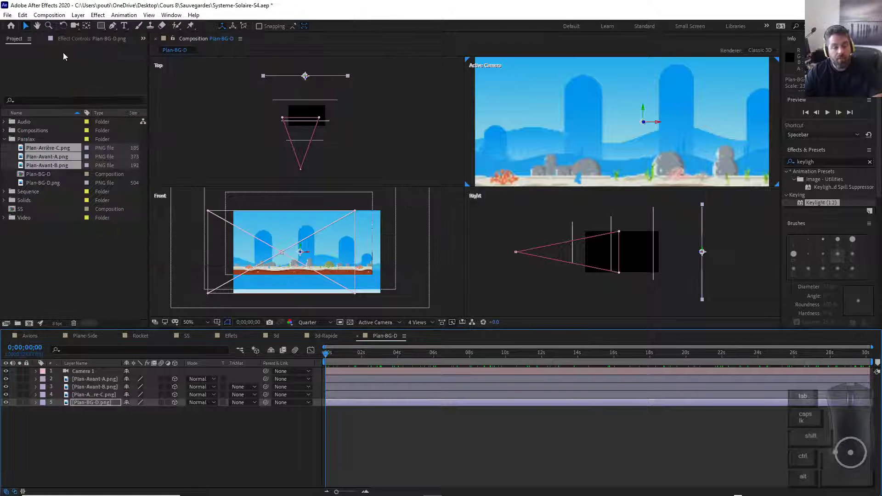
Increment and save the project as Systeme-Solaire-S5.aep, and switch to the Motion Blur slide of the presentation.
click(8, 15)
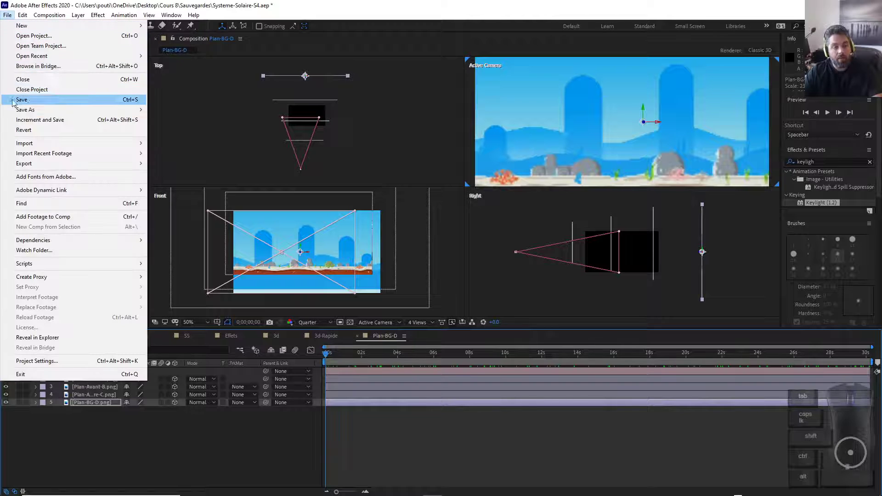
click(34, 120)
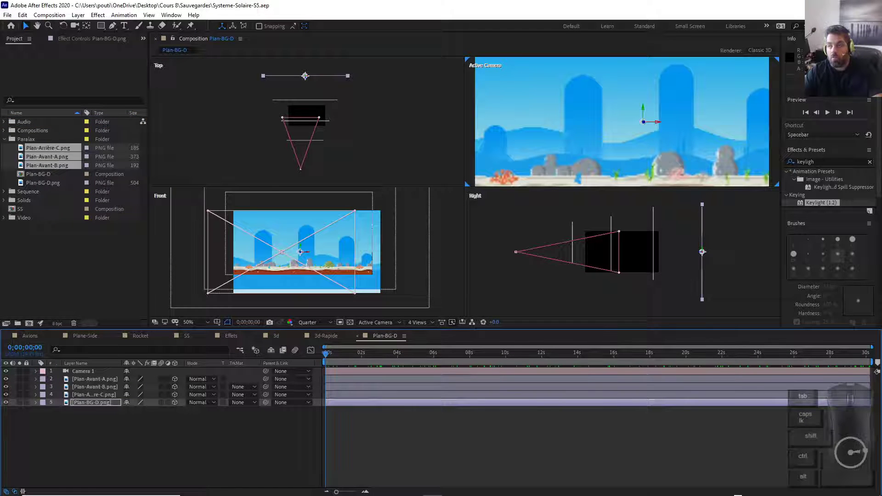
key(alt+Tab)
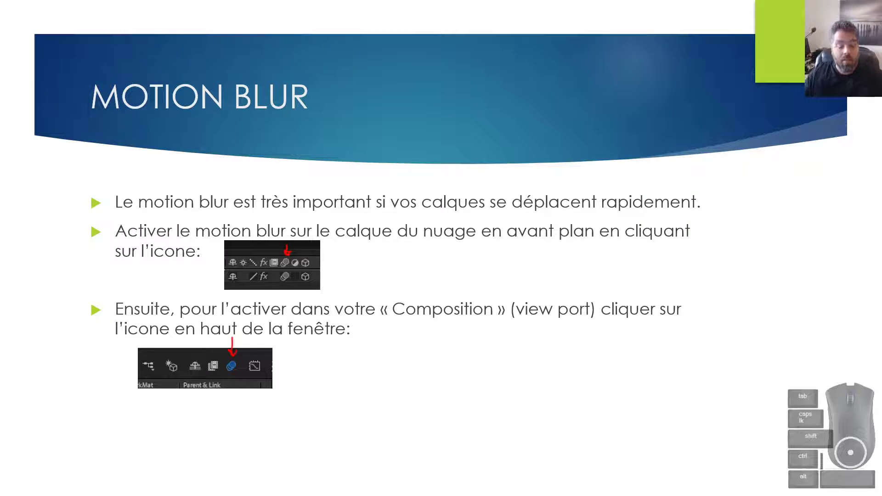
Switch back to After Effects and preview the camera move in 4 Views.
key(alt+Tab)
key(Tab)
key(Tab)
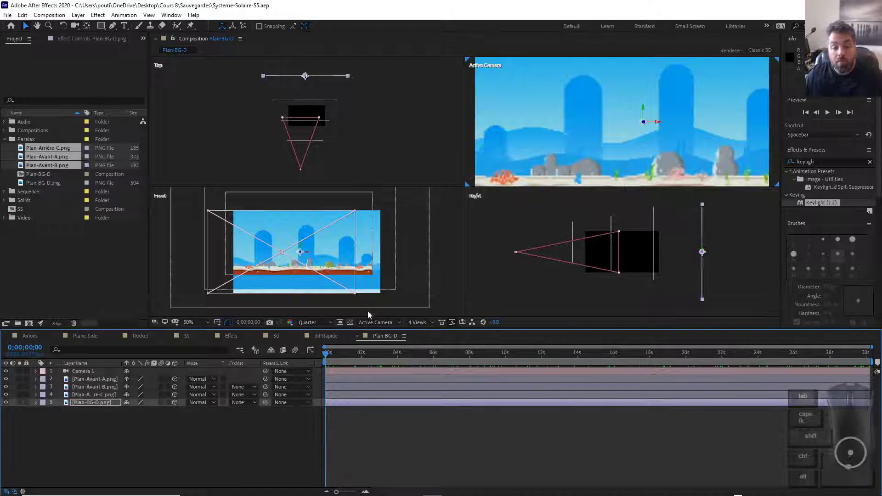
key(space)
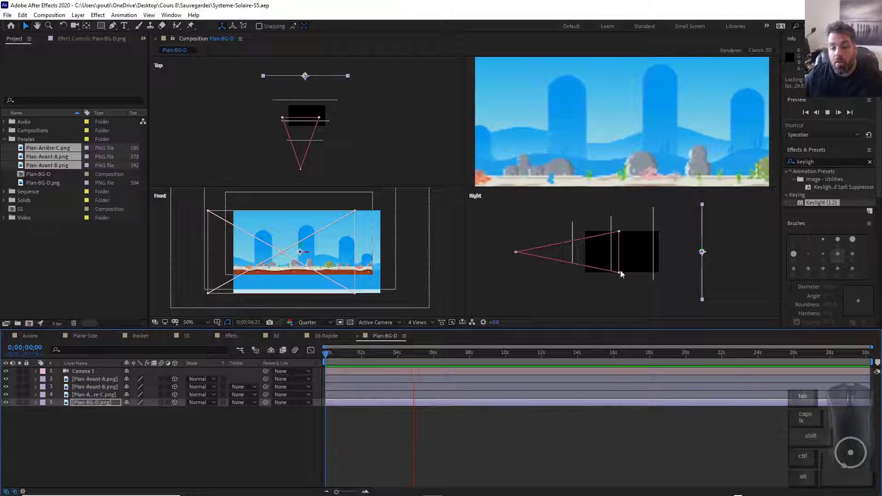
key(space)
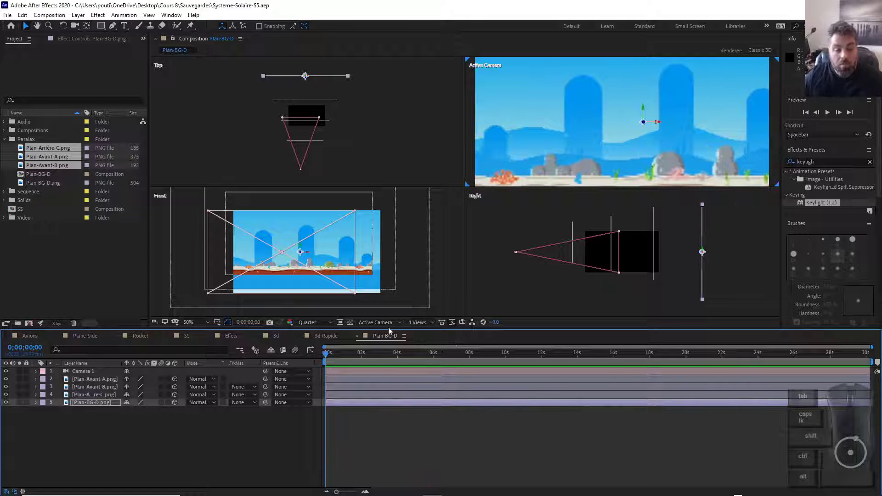
Return the composition to 1 View and deselect all layers.
click(375, 323)
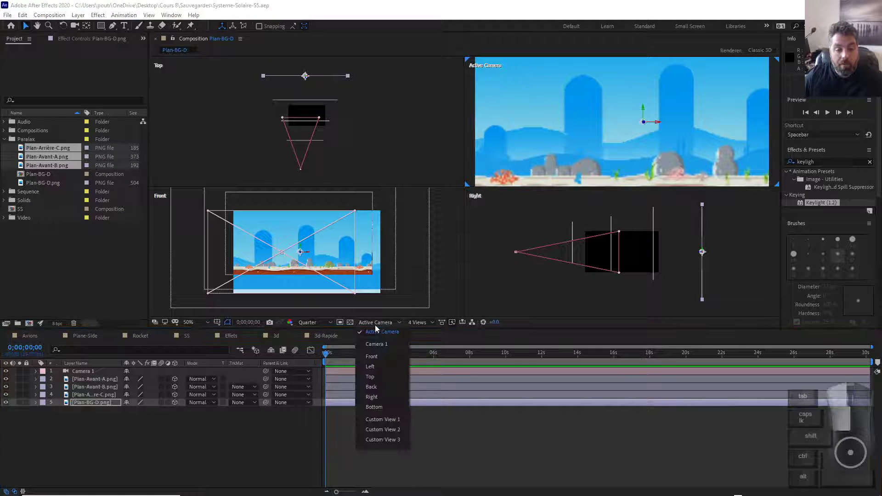
click(420, 324)
click(425, 332)
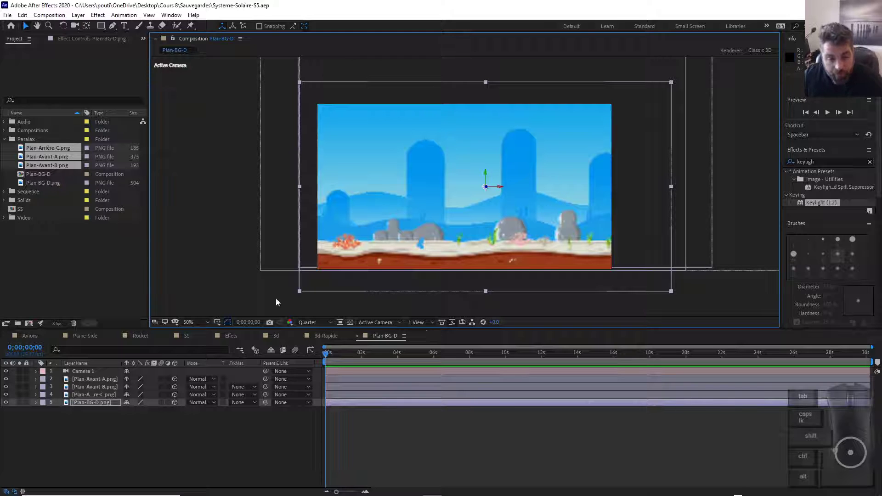
click(257, 408)
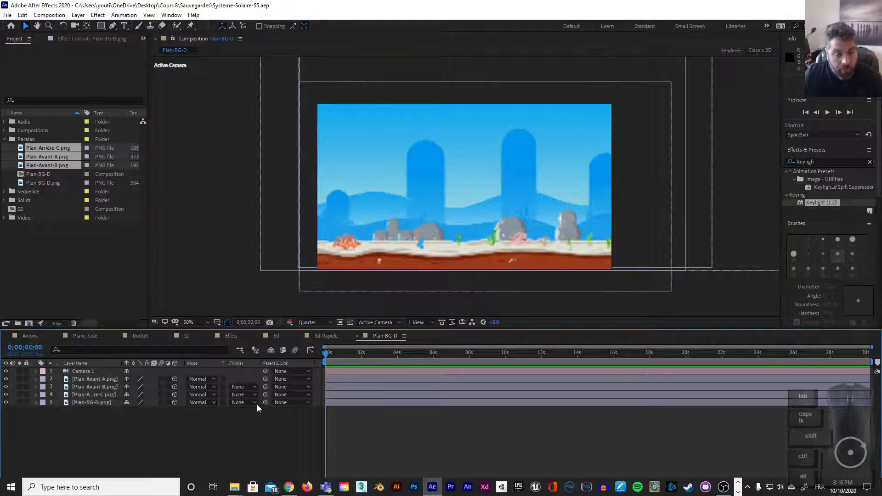
Add the text "Paralax" in the sky above the rock columns and make its layer 3D.
click(125, 29)
click(422, 133)
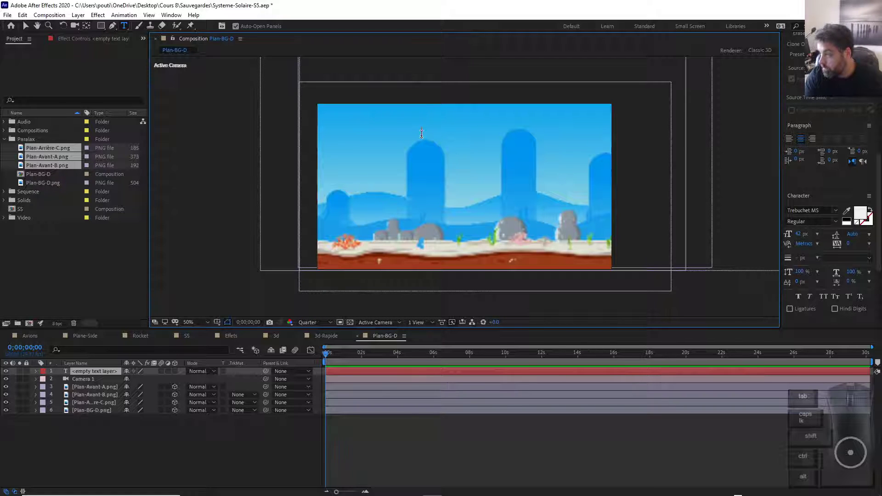
text(Paralax)
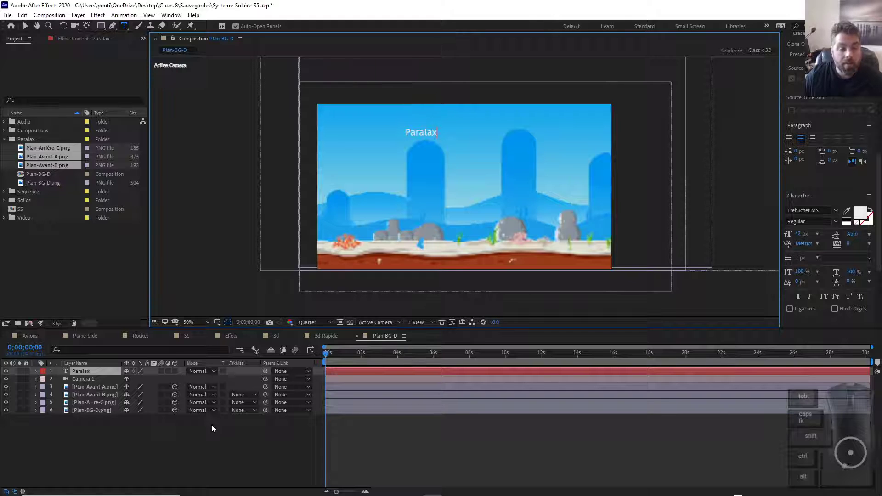
click(208, 445)
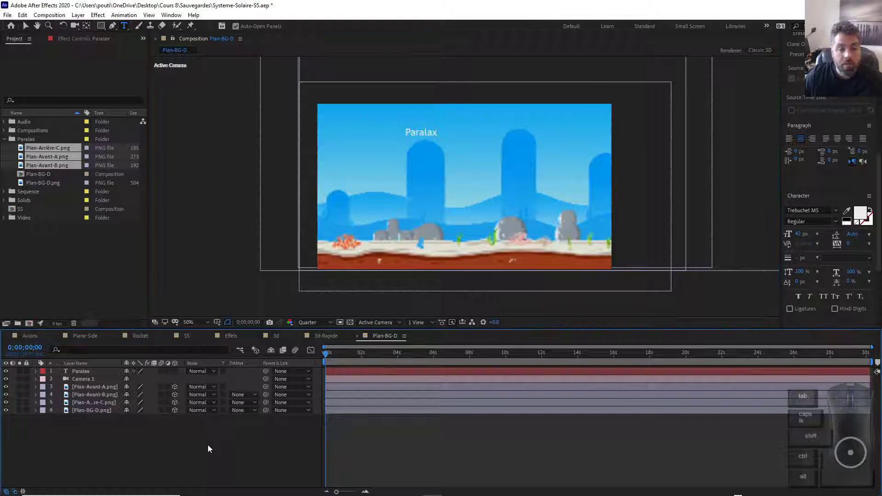
click(24, 26)
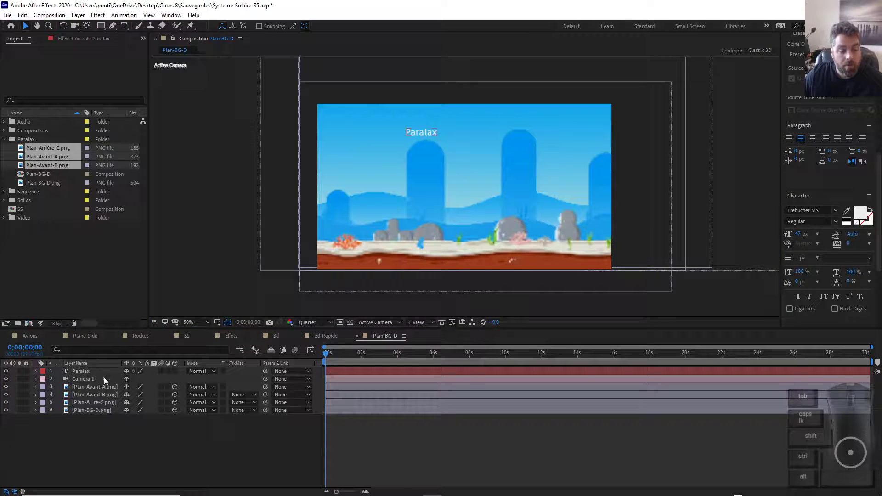
click(175, 372)
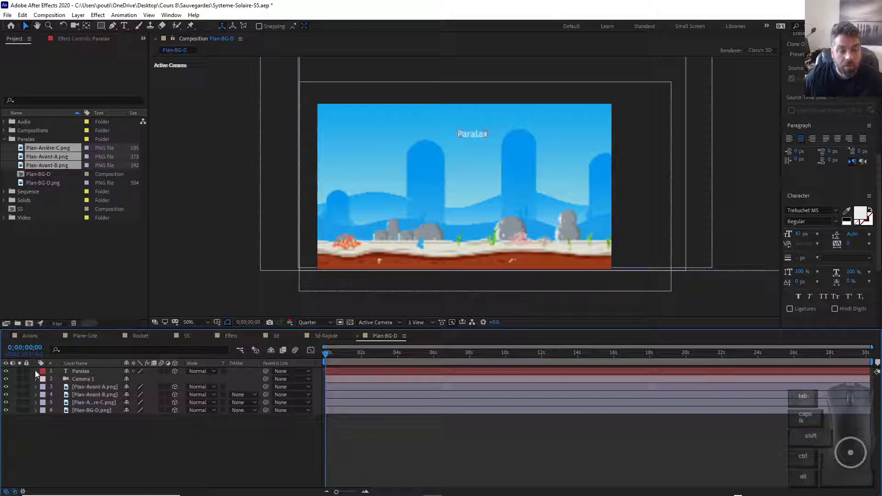
Try to move the Paralax text sideways in the frame, and undo the accidental shift of Plan-Avant-A.png.
drag(333, 359, 73, 316)
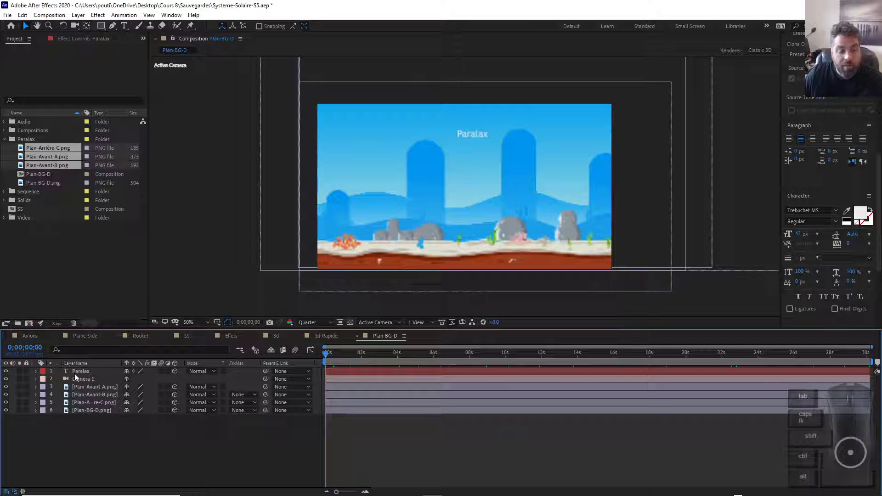
click(36, 372)
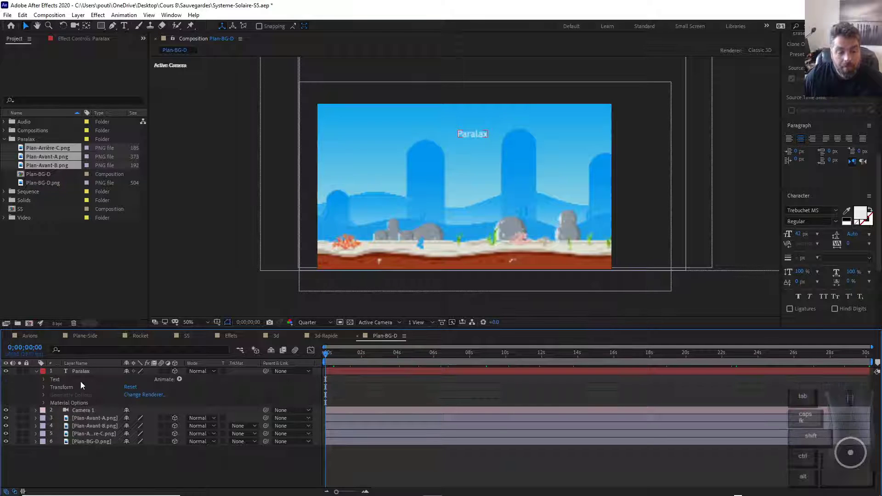
click(44, 388)
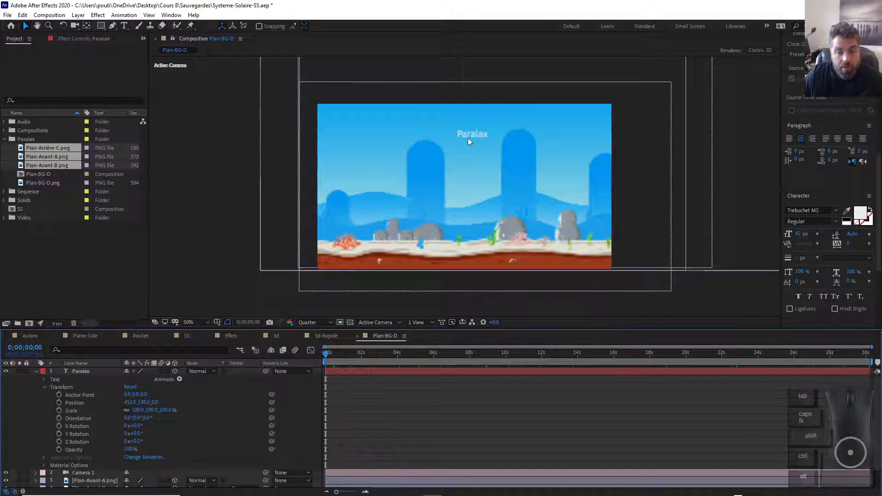
click(471, 136)
drag(479, 134, 434, 139)
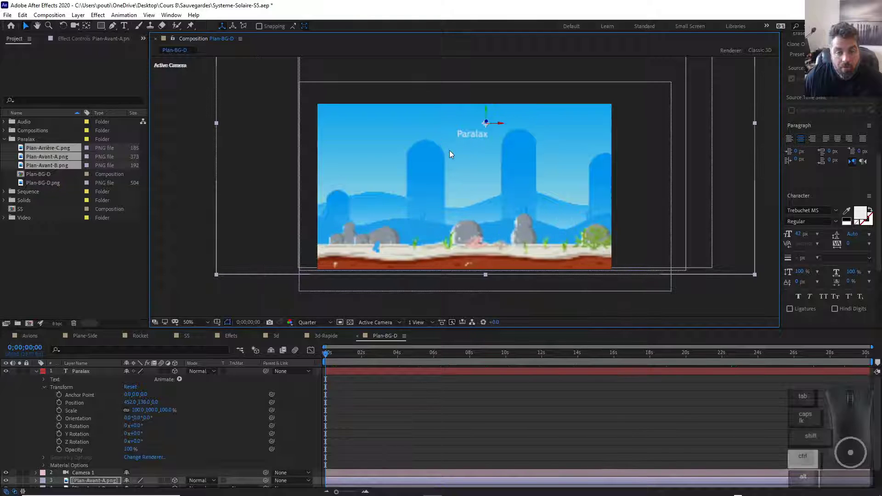
key(ctrl+z)
click(36, 372)
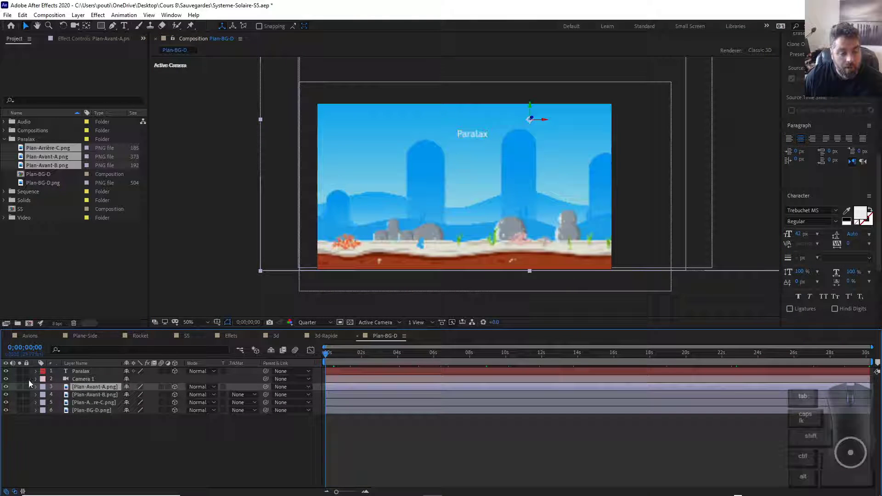
Lock Camera 1 and the four image layers, and keyframe the Paralax text's Position outside the frame's left edge at 0 seconds.
drag(27, 379, 19, 420)
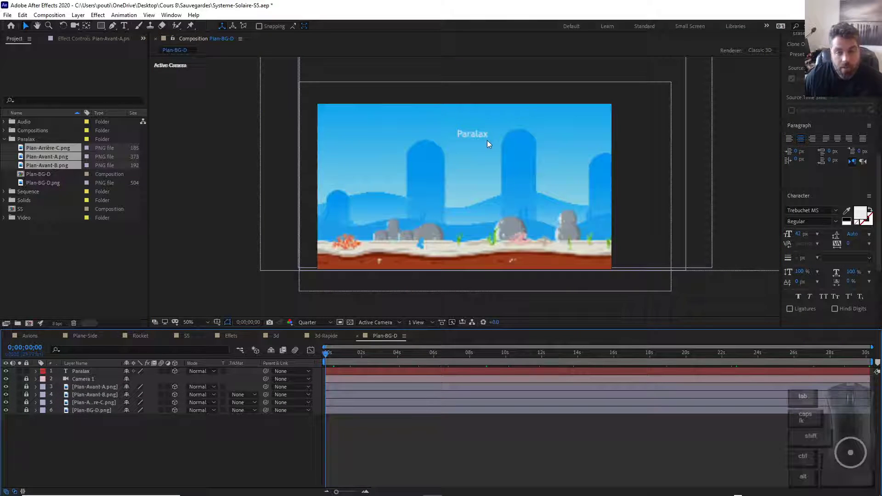
drag(487, 140, 298, 136)
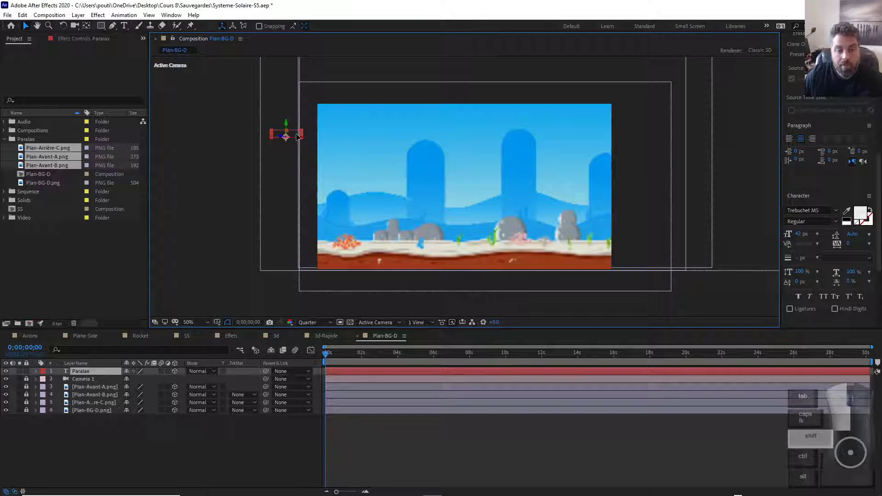
click(36, 372)
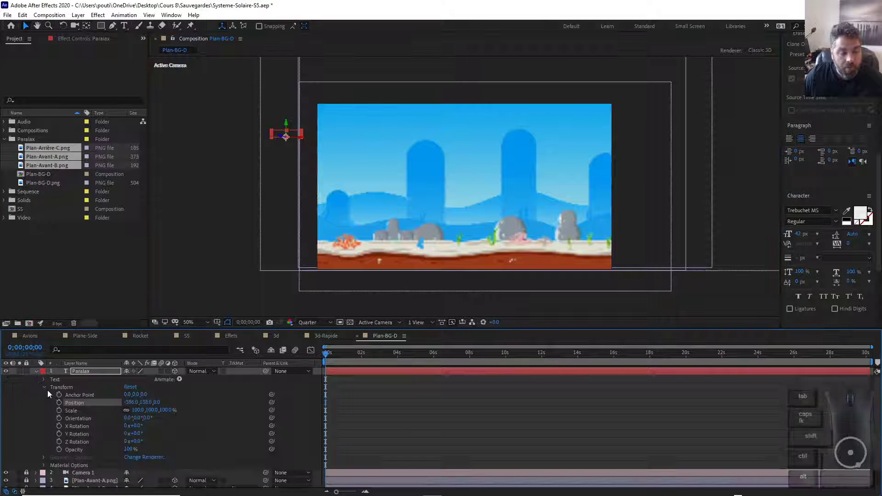
click(59, 403)
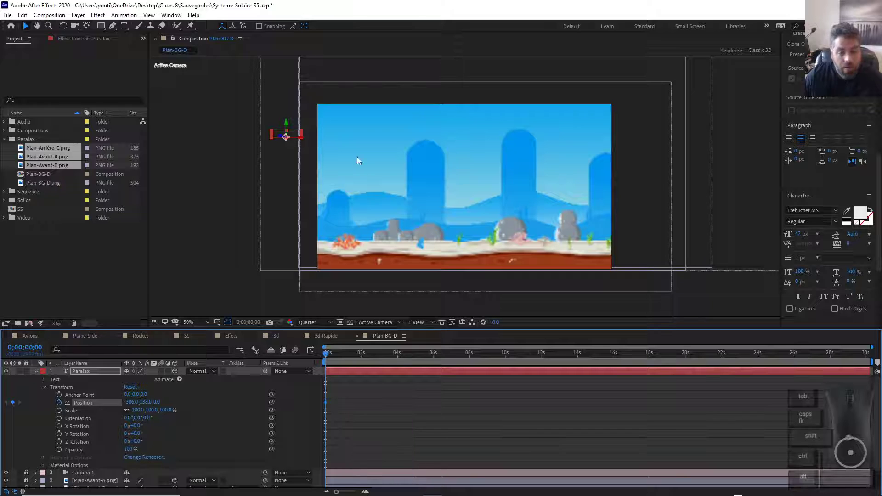
At 0;00;02;00, move the Paralax text horizontally past the frame's right edge to set its second Position keyframe.
drag(333, 364, 363, 371)
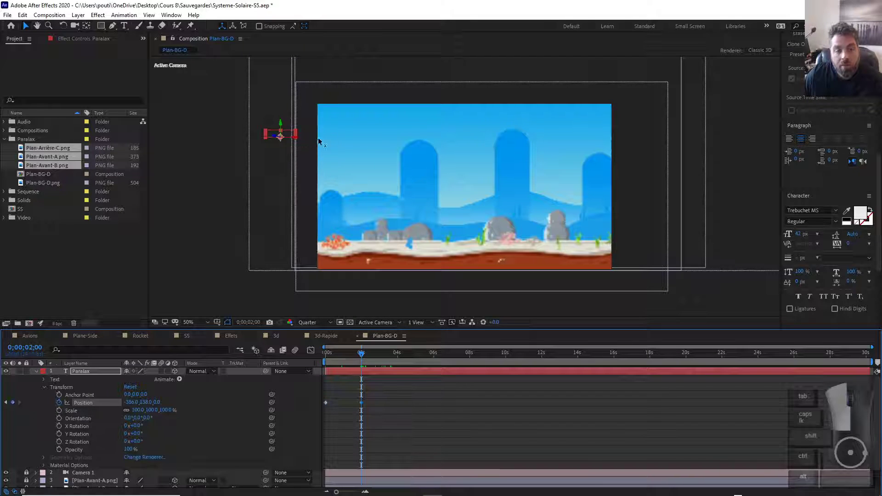
drag(293, 140, 541, 151)
drag(403, 166, 331, 170)
key(shift+Left)
key(shift+Left)
key(shift+Left)
key(shift+Left)
key(shift+Left)
key(shift+Left)
key(shift+Left)
key(shift+Left)
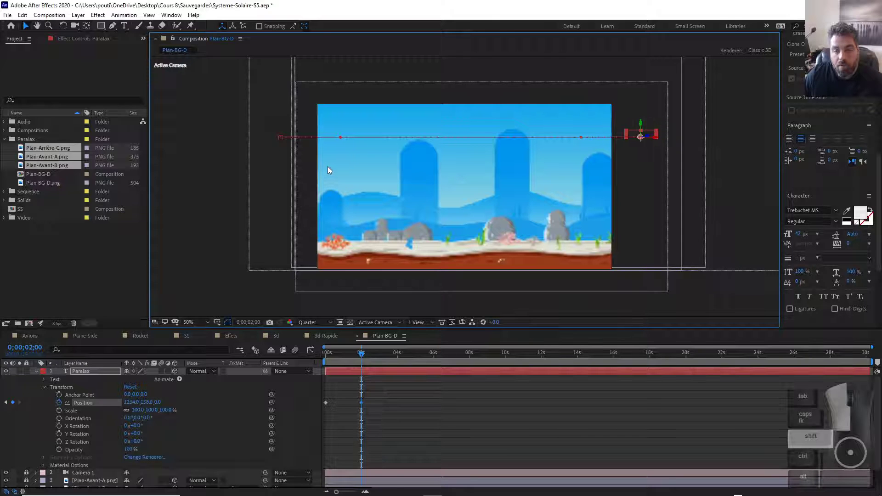
Preview the Paralax text's movement across the scene from the first frame.
key(Home)
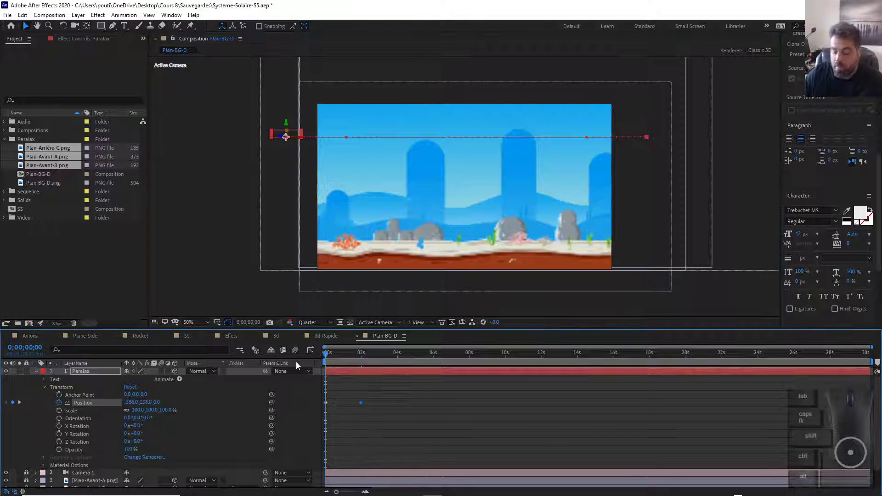
key(space)
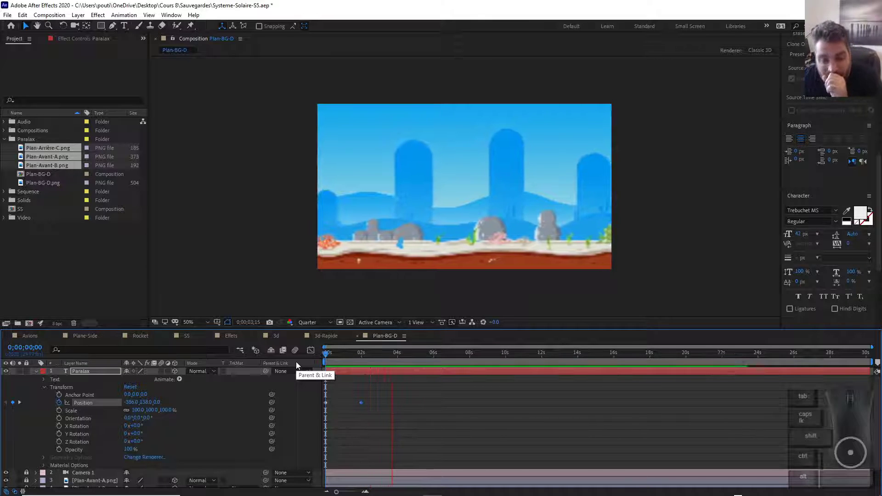
key(space)
key(space)
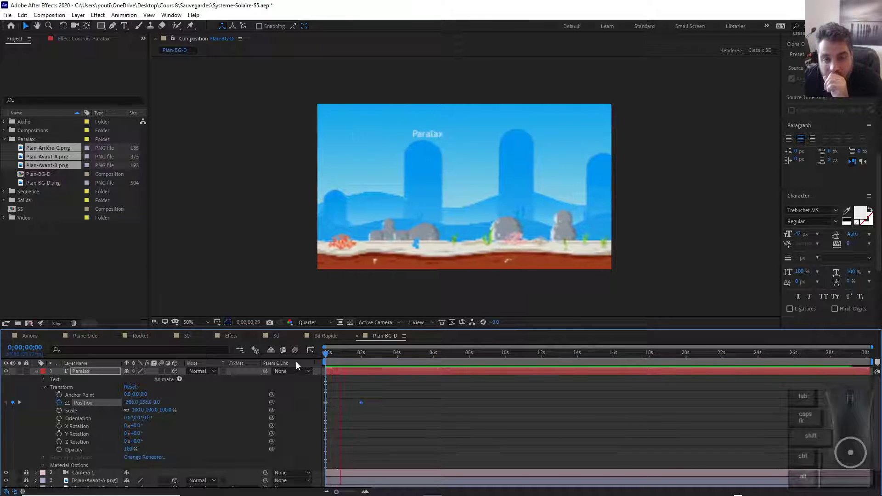
key(space)
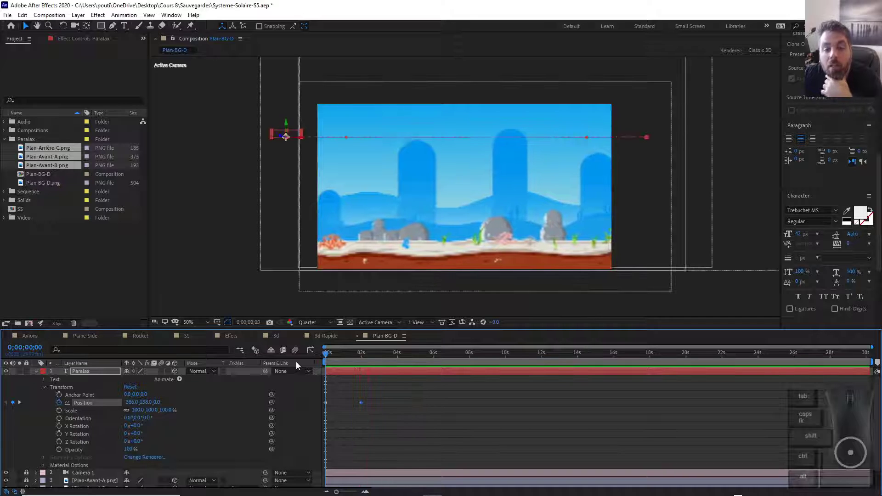
key(space)
key(space)
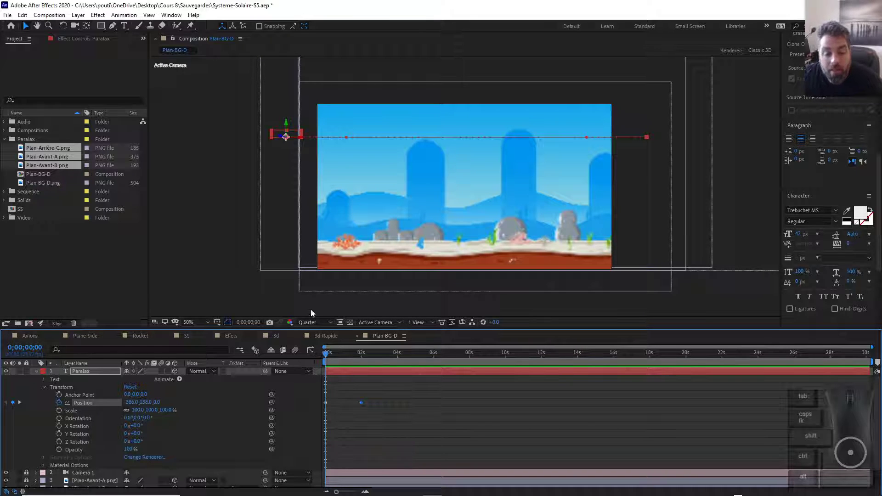
Set the composition's preview resolution to Full and play the Paralax text's movement up close at 200% magnification.
click(307, 322)
click(309, 344)
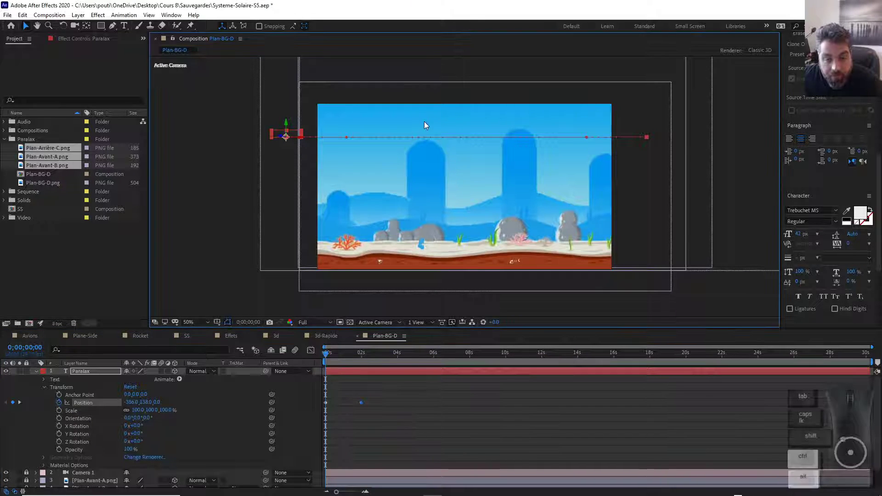
scroll(424, 121, up, 4)
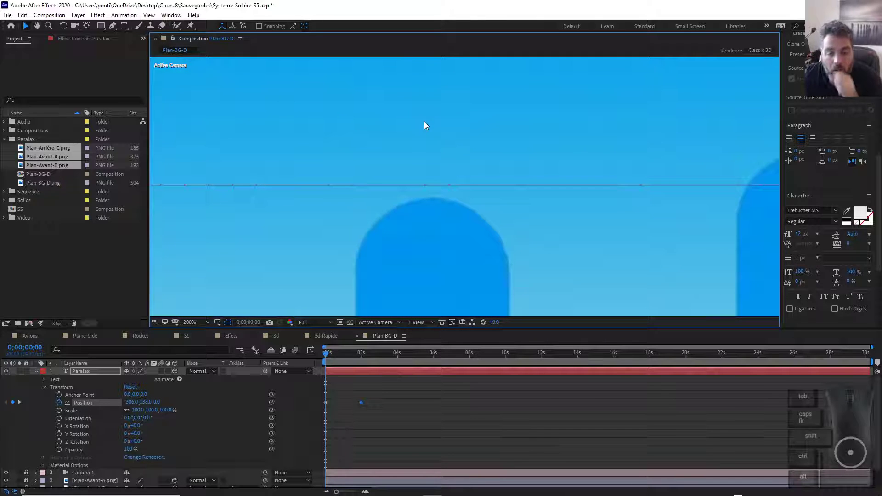
key(space)
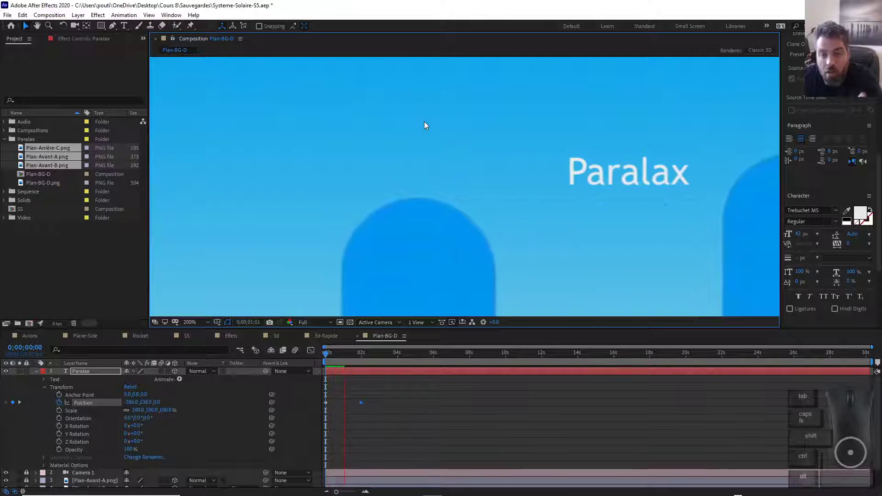
key(space)
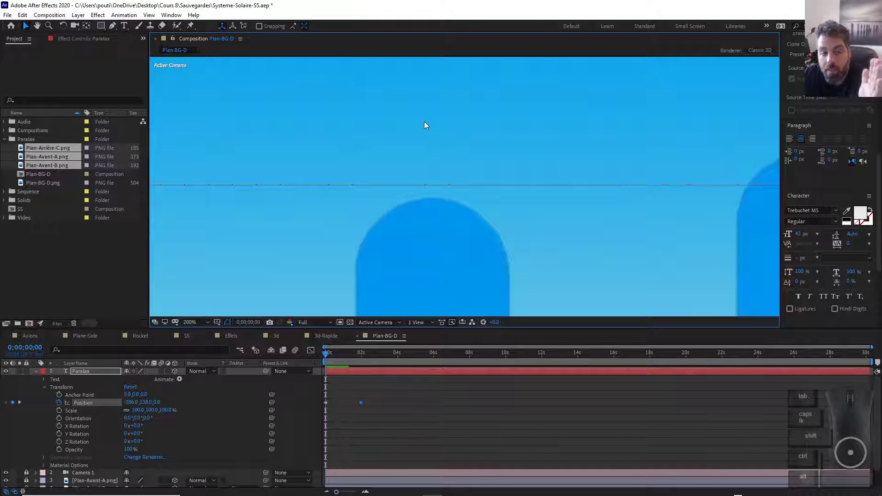
key(space)
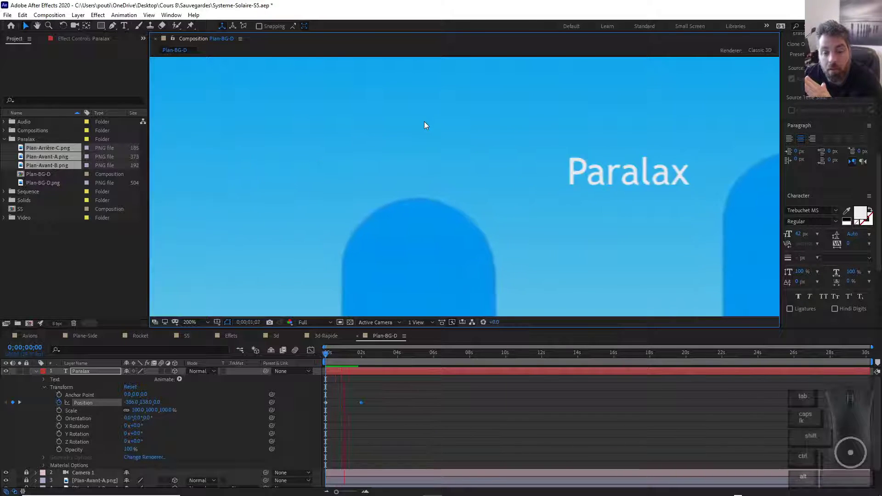
key(space)
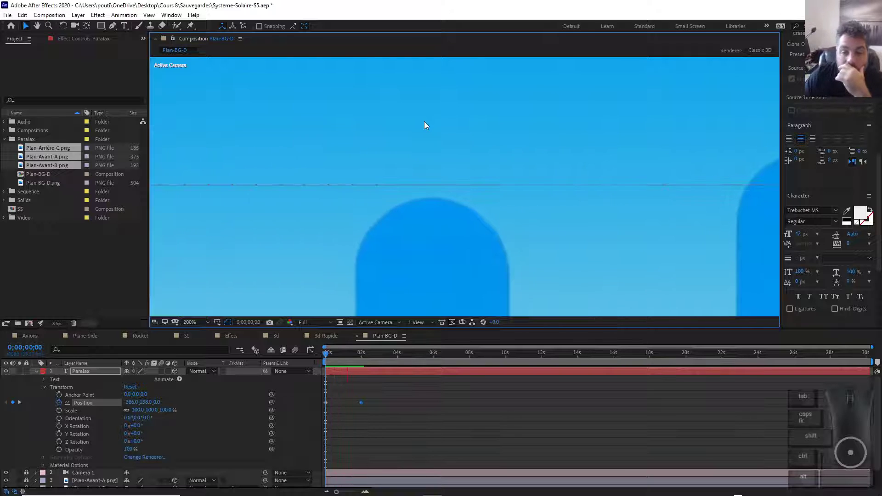
Move the current time to 0;00;00;26, with the text in view, and collapse the Paralax layer's properties.
drag(326, 362, 341, 355)
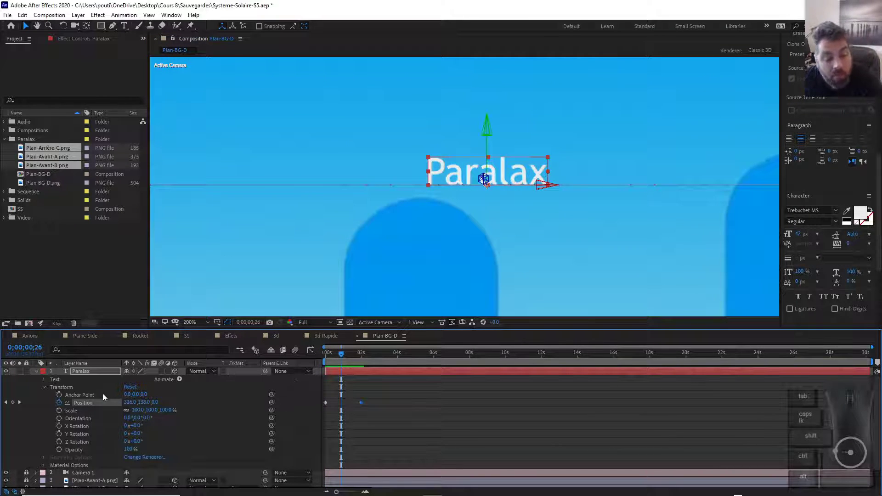
click(36, 372)
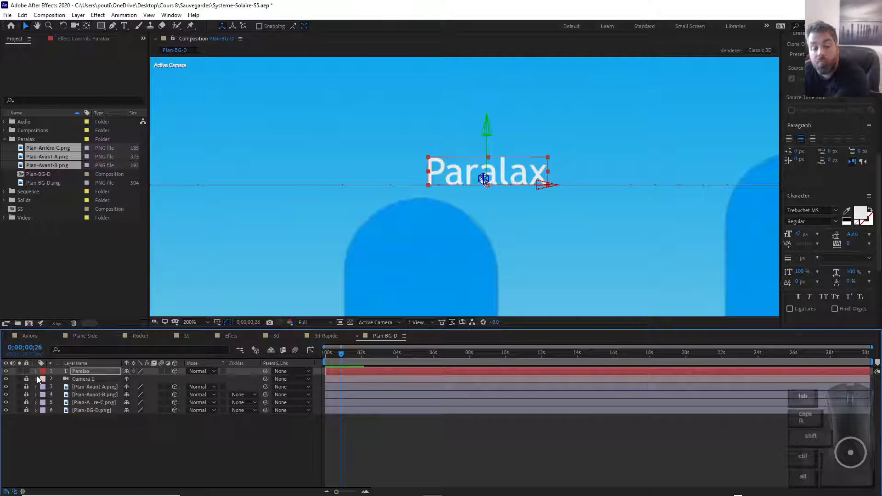
Enable motion blur for the composition and the Paralax text layer, toggling the layer's blur to compare sharp and blurred text.
click(293, 352)
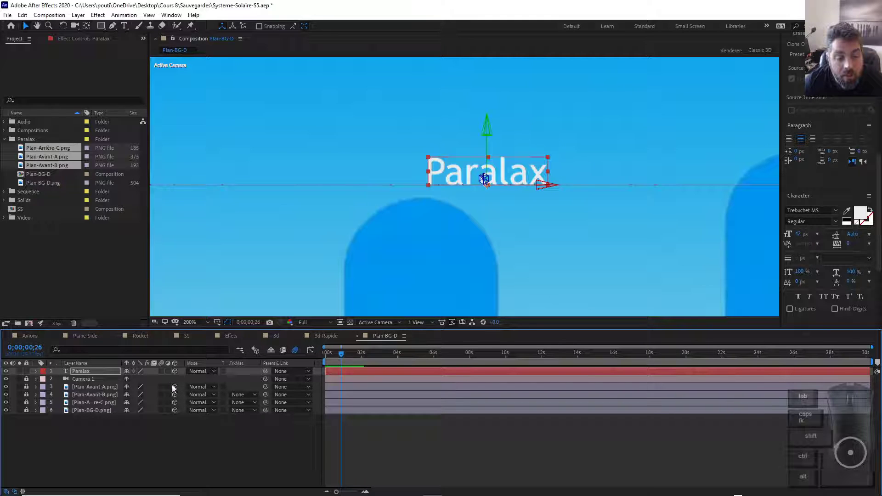
click(162, 371)
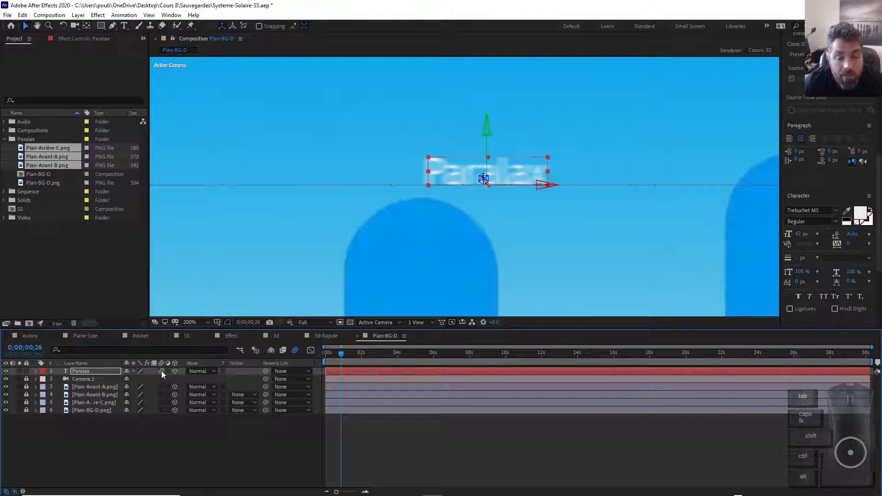
click(161, 370)
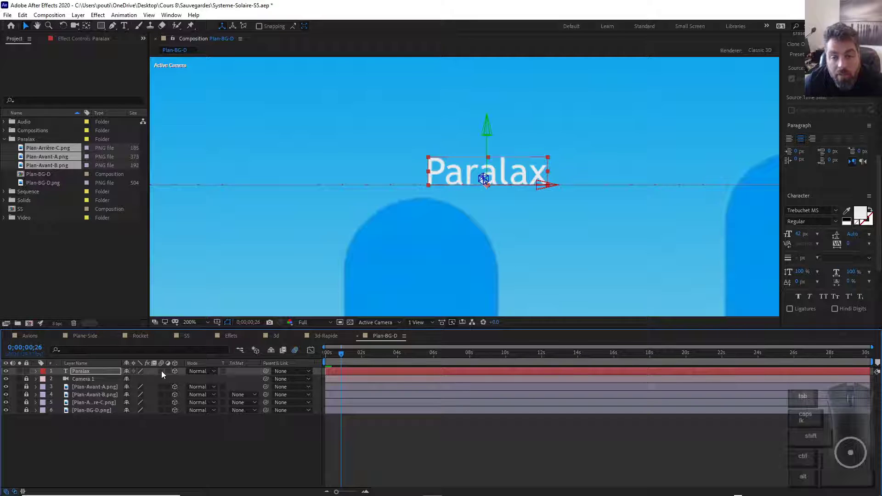
click(162, 371)
click(161, 371)
click(161, 371)
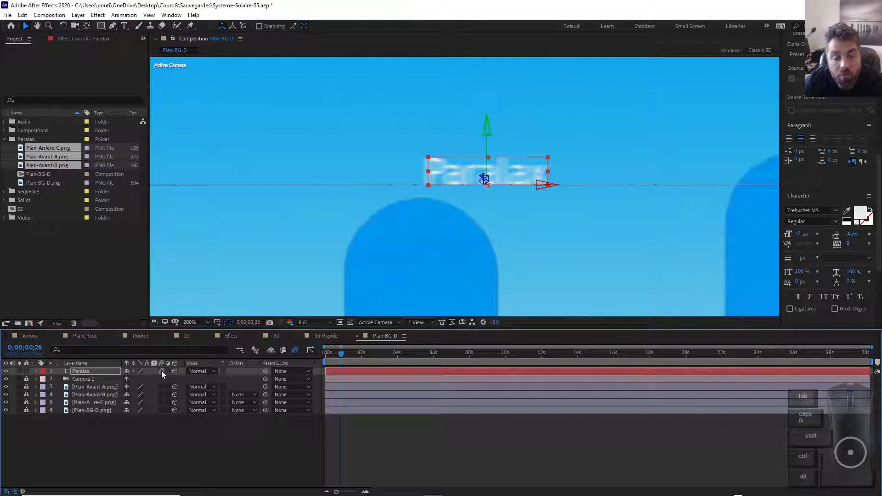
click(161, 371)
Turn on motion blur for the Plan-Avant-A, Plan-Avant-B, Plan-Arrière-C and Plan-BG-D image layers.
click(162, 387)
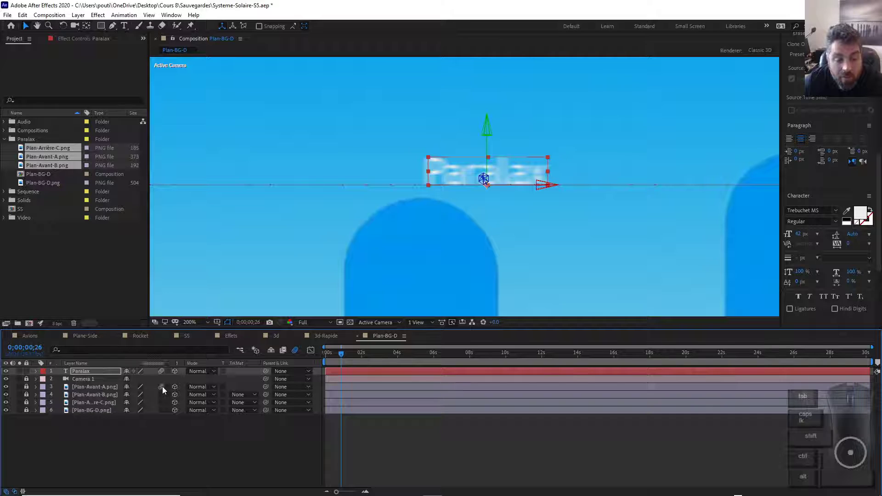
click(160, 394)
click(161, 402)
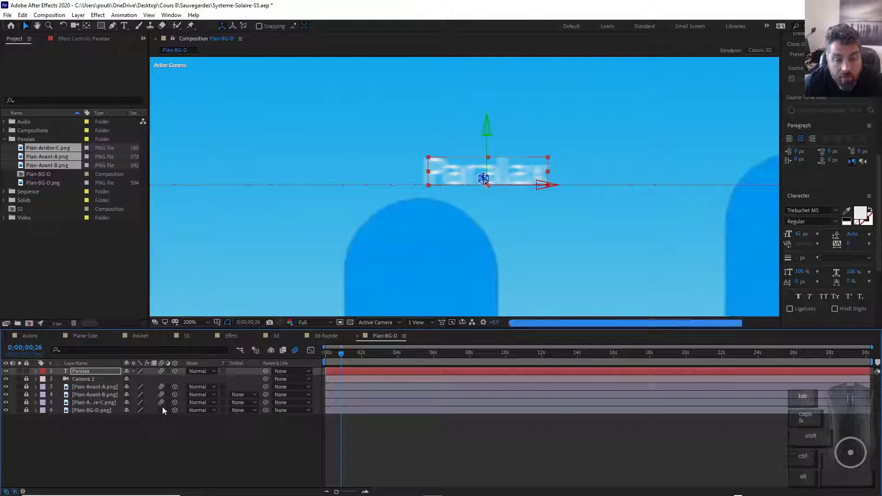
click(162, 410)
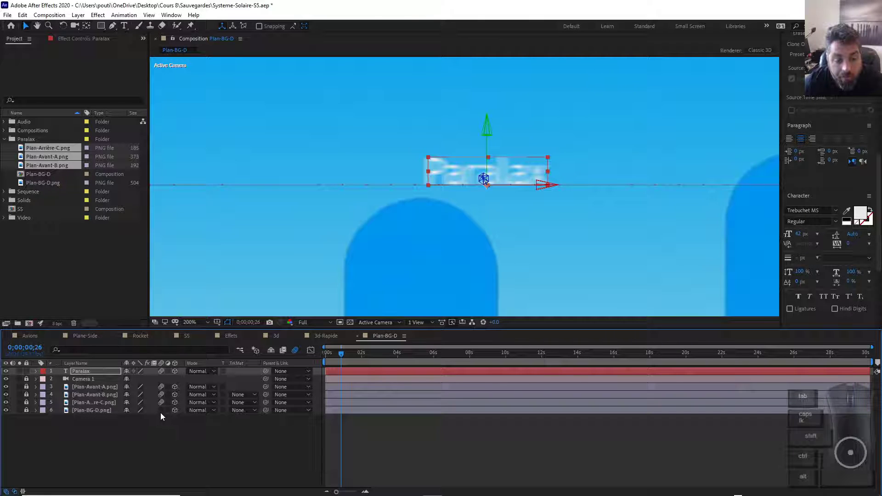
Compare the Paralax text with the composition's motion blur switched off and on, leaving it on.
click(296, 351)
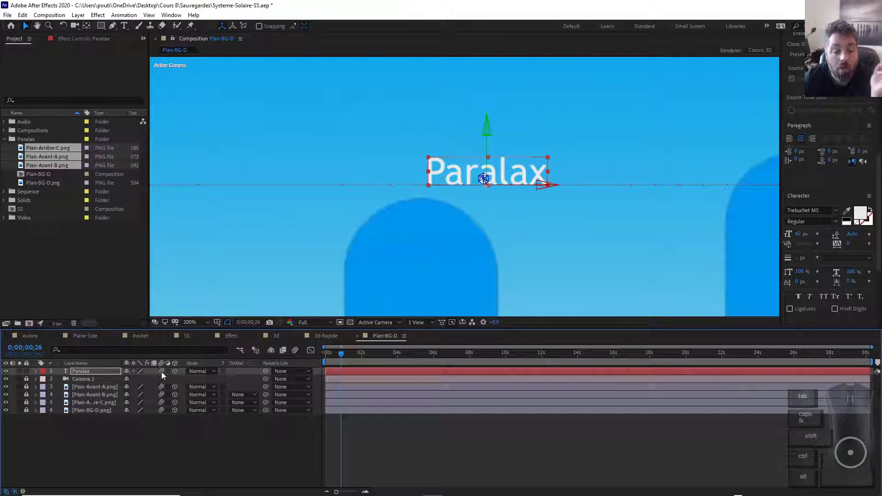
mouse_move(161, 372)
mouse_down()
mouse_move(161, 413)
mouse_move(161, 373)
mouse_up()
click(297, 351)
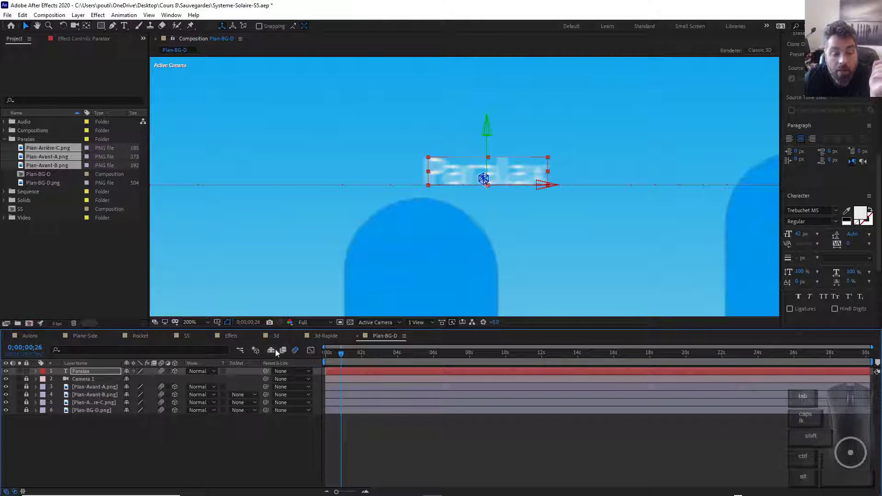
click(296, 351)
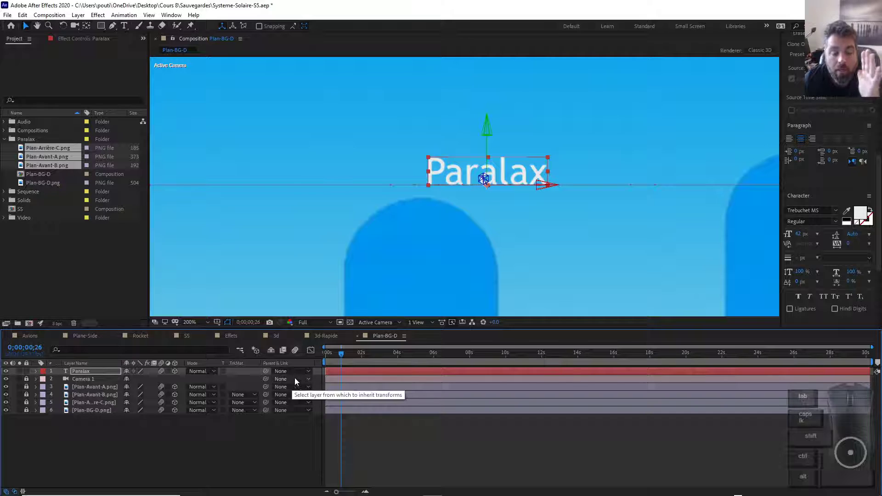
click(297, 351)
Preview the motion-blurred Paralax text from the first frame, both at 200% and at 100% magnification.
drag(341, 354, 315, 363)
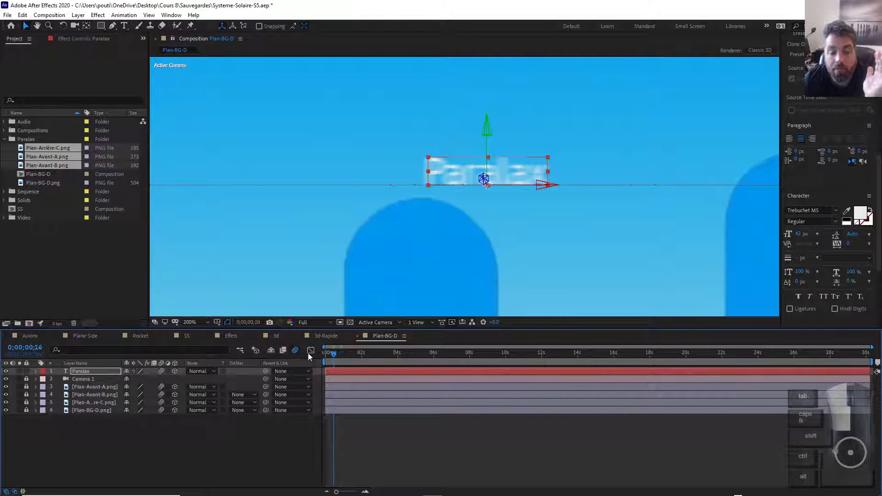
key(space)
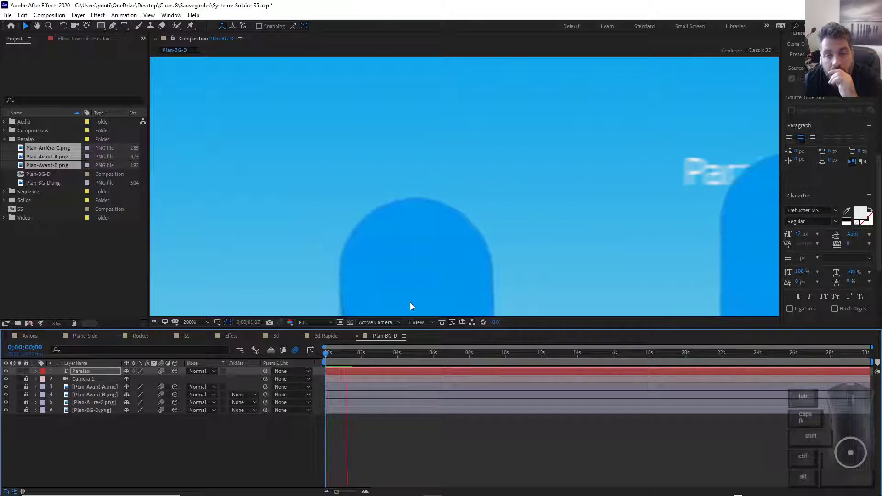
key(space)
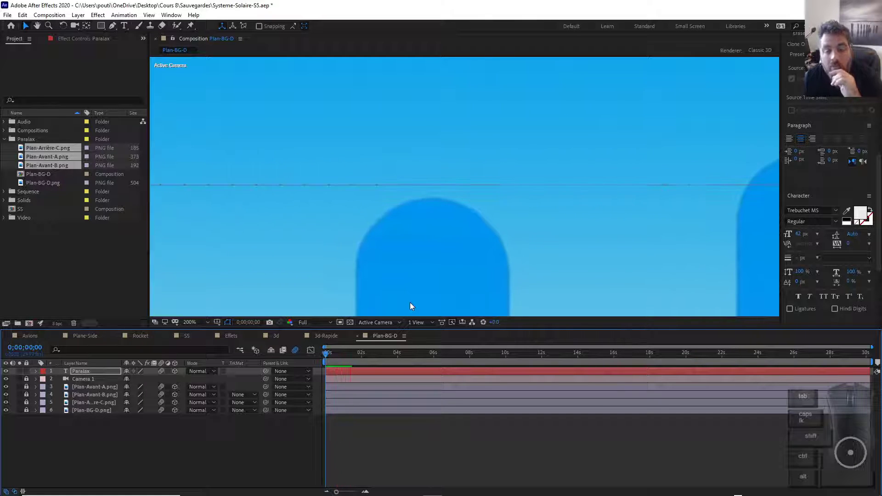
scroll(489, 236, down, 2)
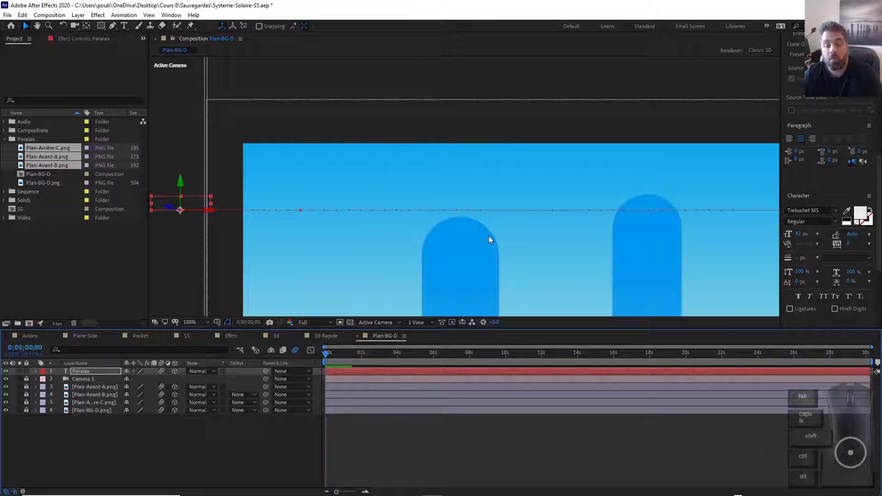
key(space)
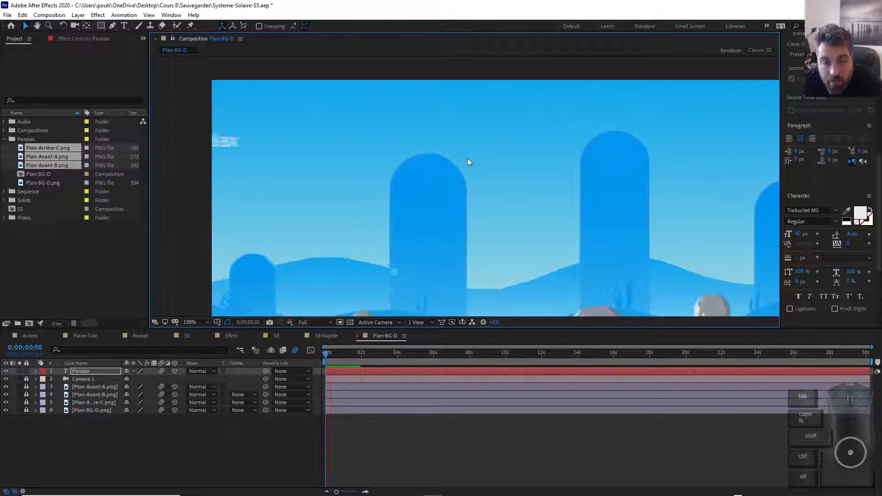
key(space)
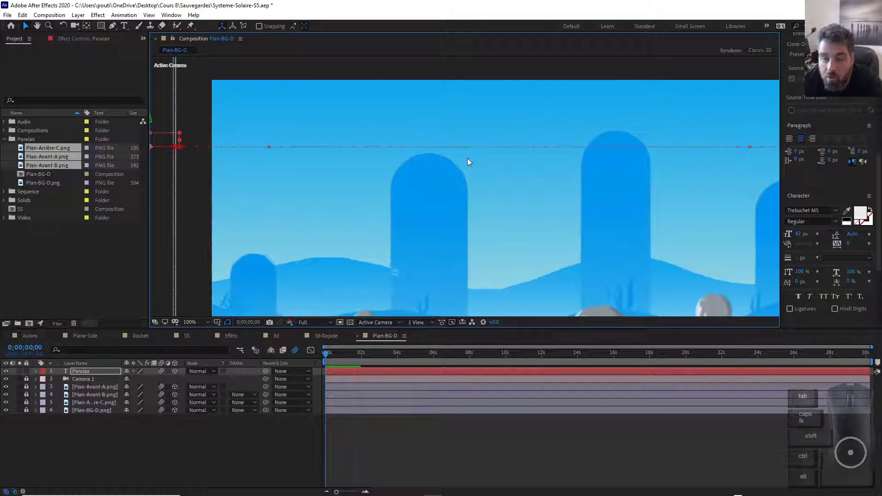
key(space)
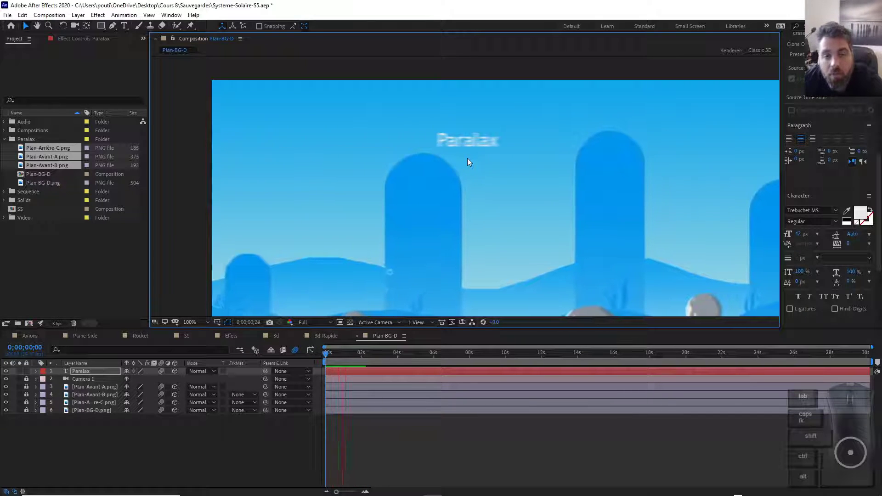
key(space)
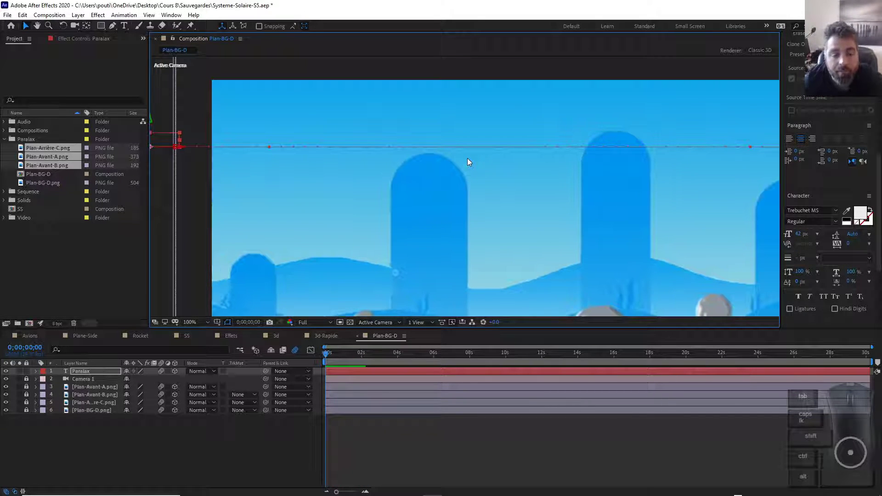
Switch to the PowerPoint slide show to read the RETIMING slide, and return to After Effects.
key(alt+Tab)
key(alt+Tab)
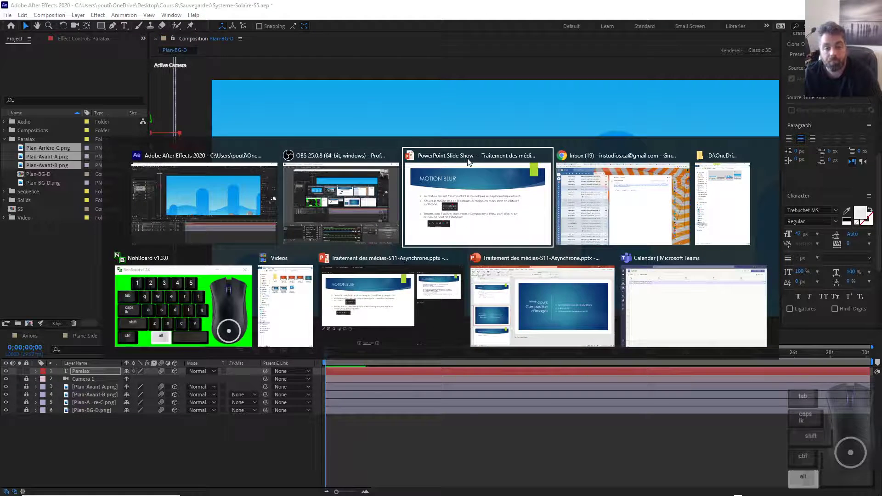
click(454, 183)
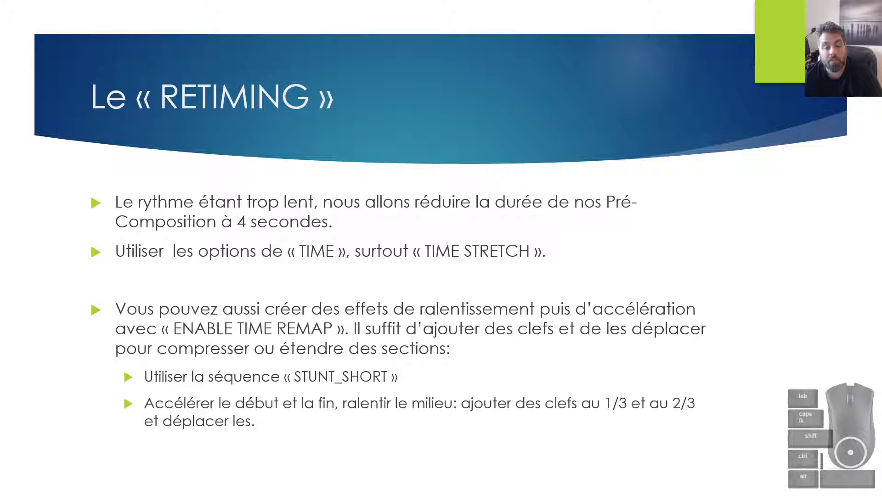
key(alt+Tab)
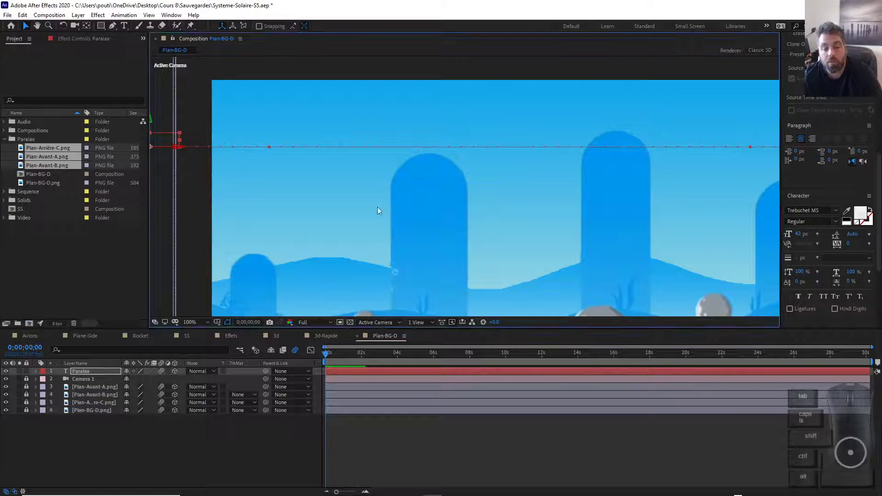
click(199, 442)
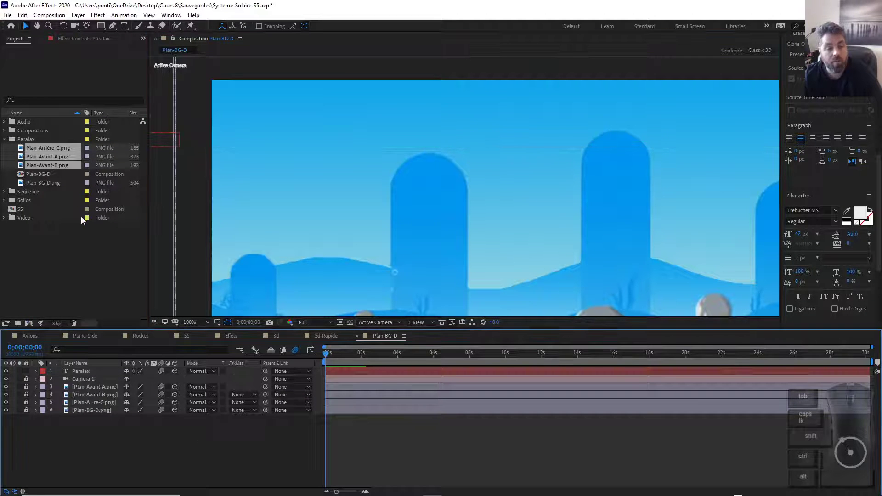
drag(362, 357, 221, 343)
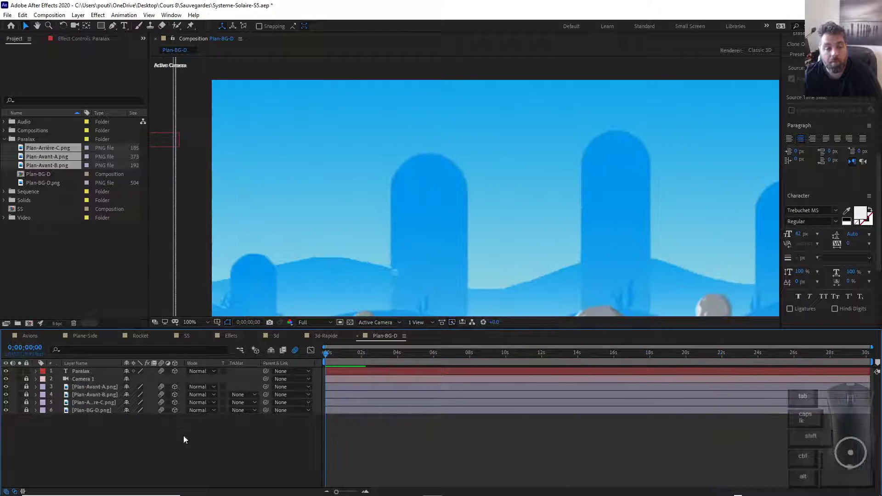
click(84, 371)
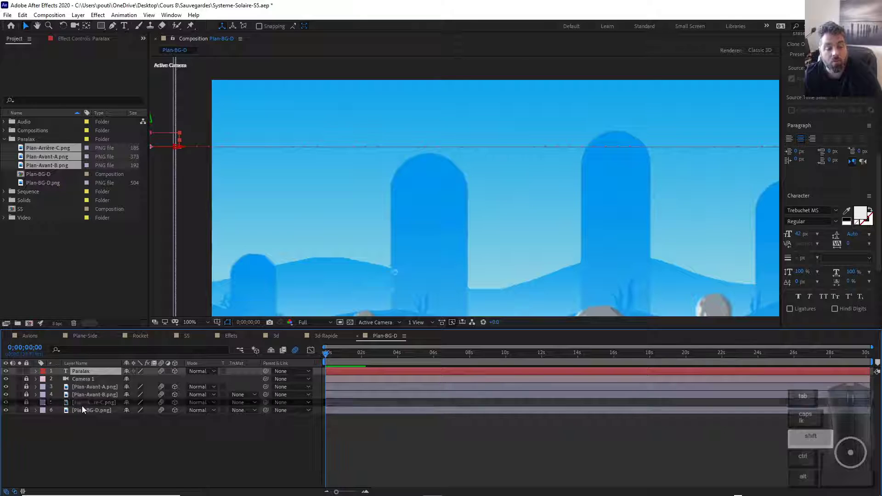
right_click(81, 374)
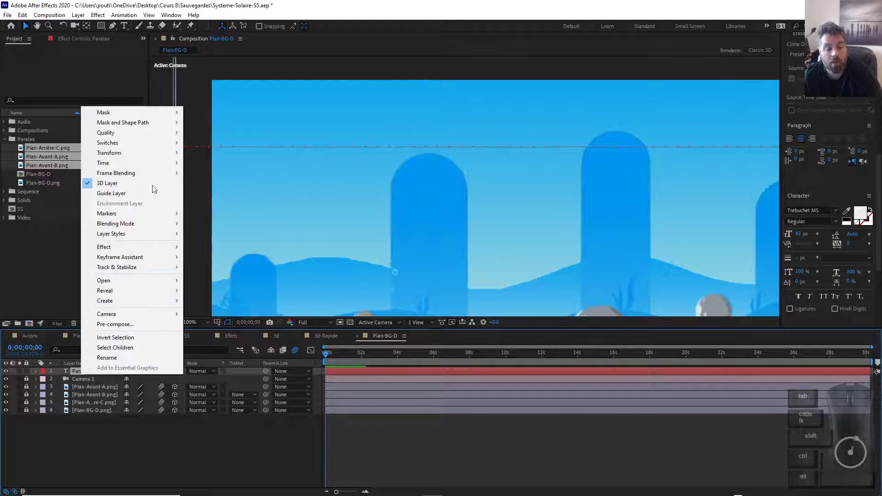
mouse_move(156, 164)
click(54, 238)
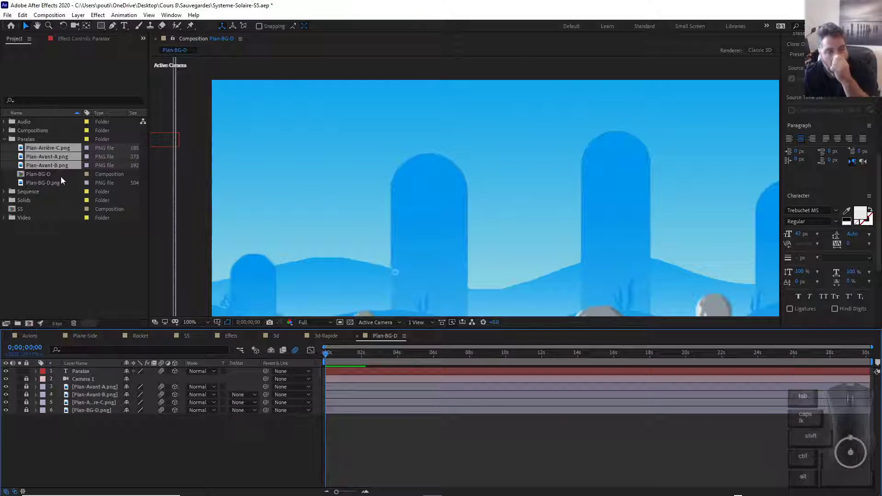
Rename the Plan-BG-D composition in the project's Paralax folder as Paralax.
click(47, 177)
drag(46, 175, 28, 266)
key(ctrl+z)
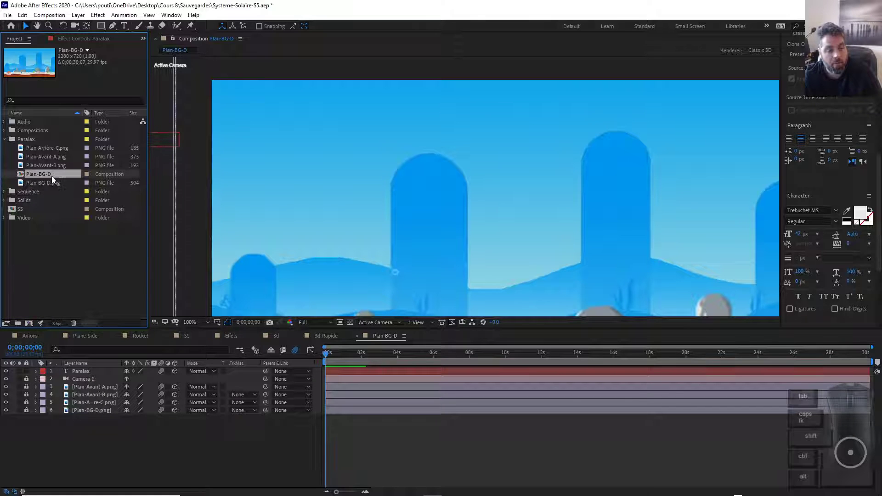
key(Return)
text(P)
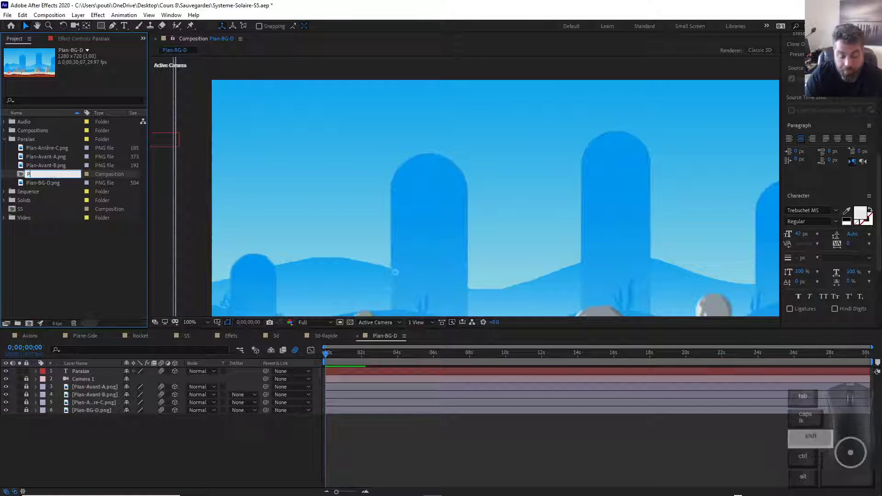
text(aralax)
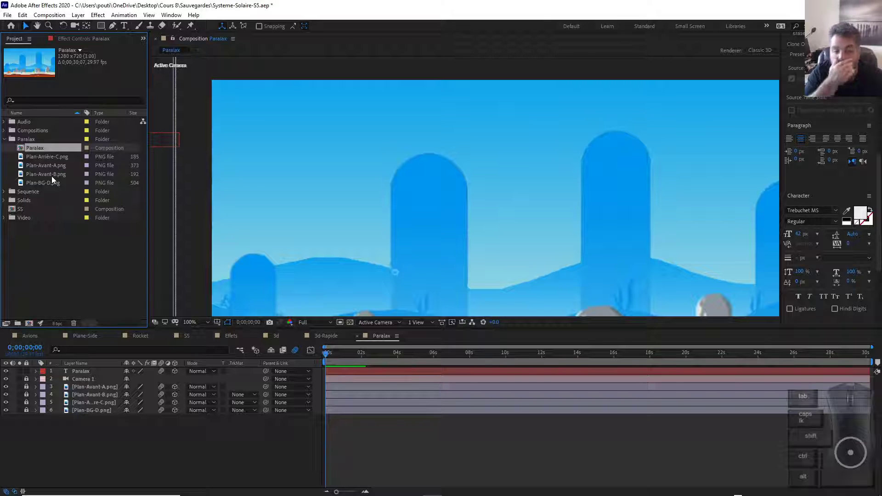
Create a new composition from the Paralax composition and rename it Paralax Plus rapide.
drag(53, 152, 29, 327)
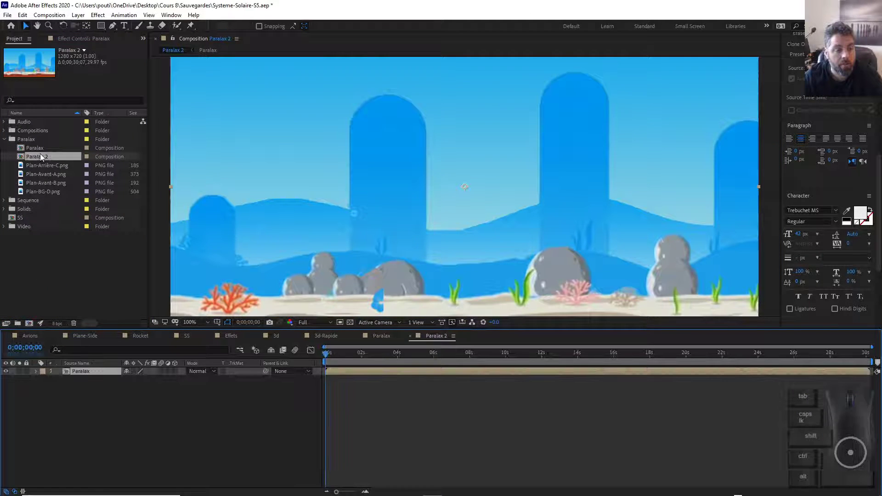
key(Return)
key(Return)
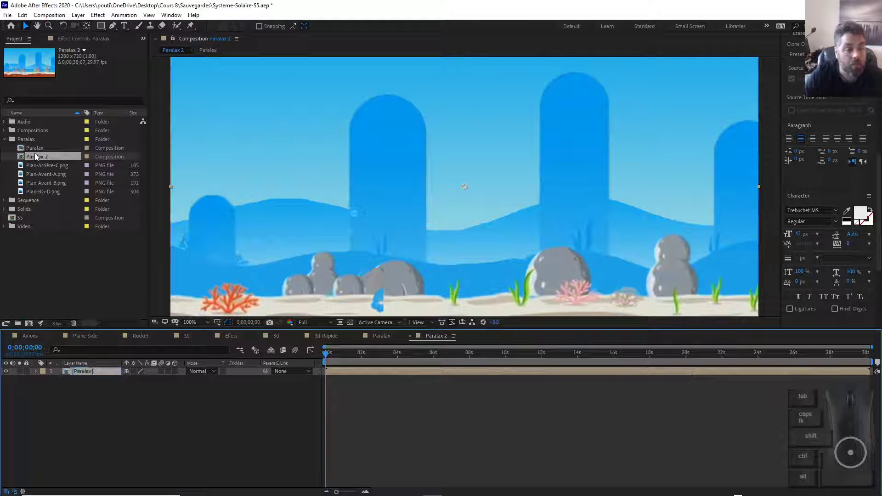
click(36, 157)
key(Return)
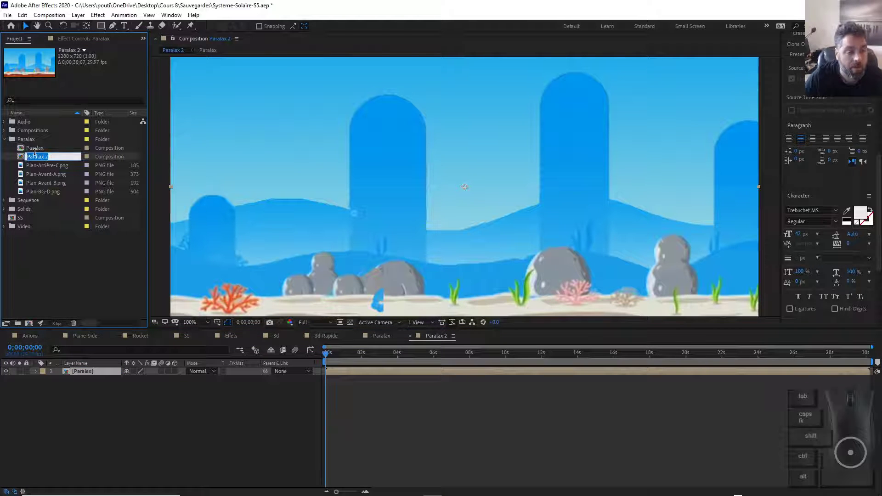
key(End)
text(P)
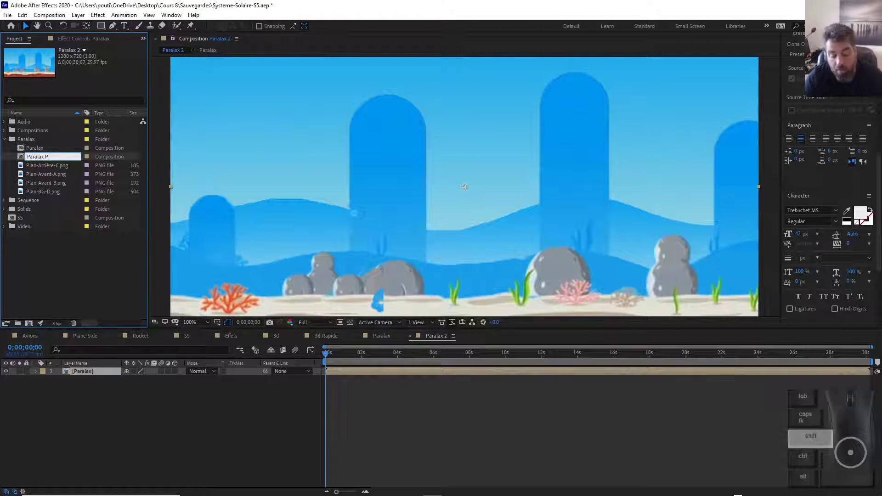
text(lus rapide)
key(Return)
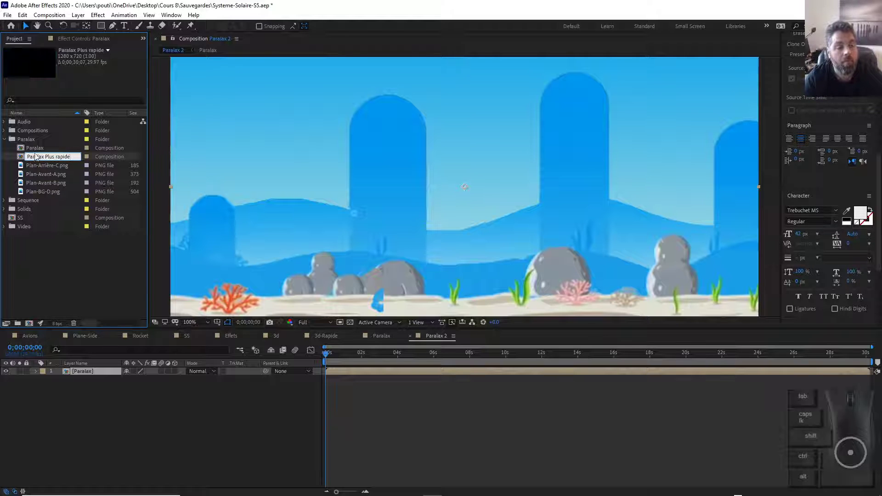
Time-stretch the Paralax layer in the Paralax Plus rapide composition with a stretch factor of 25.
click(348, 374)
drag(348, 374, 346, 373)
right_click(346, 372)
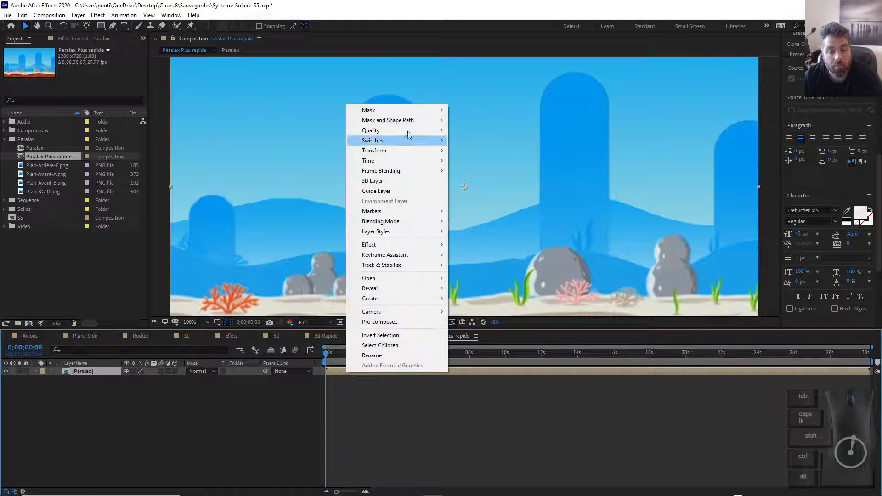
mouse_move(369, 164)
click(479, 181)
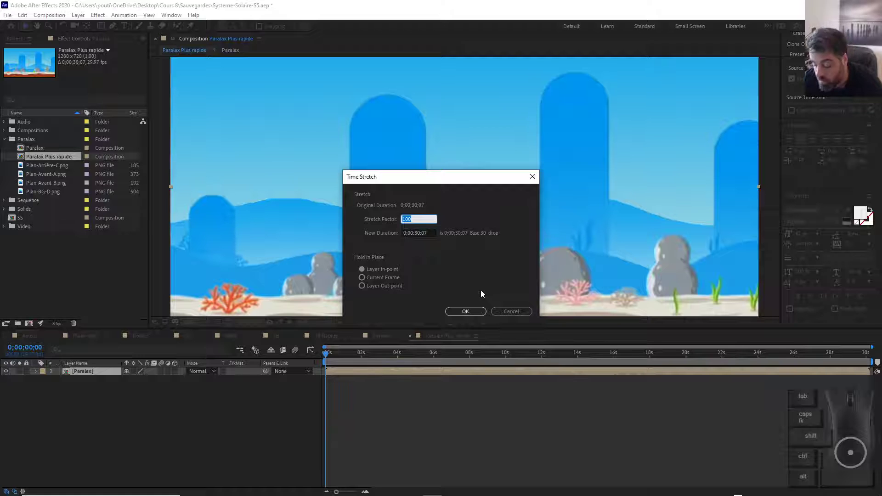
text(25)
key(Return)
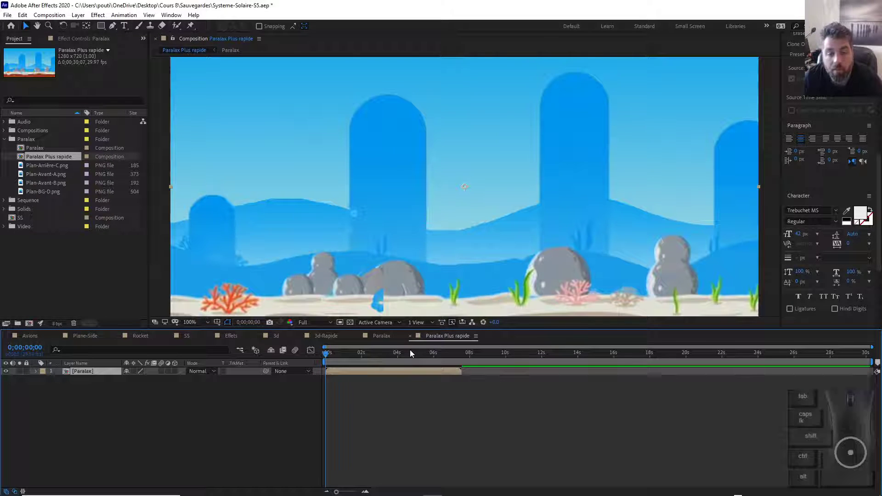
Preview the time-stretched Paralax layer twice from the first frame.
key(space)
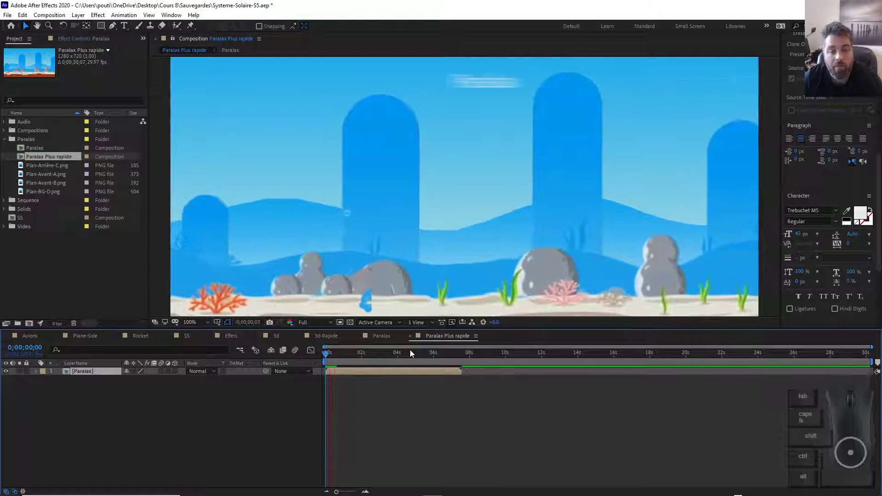
key(space)
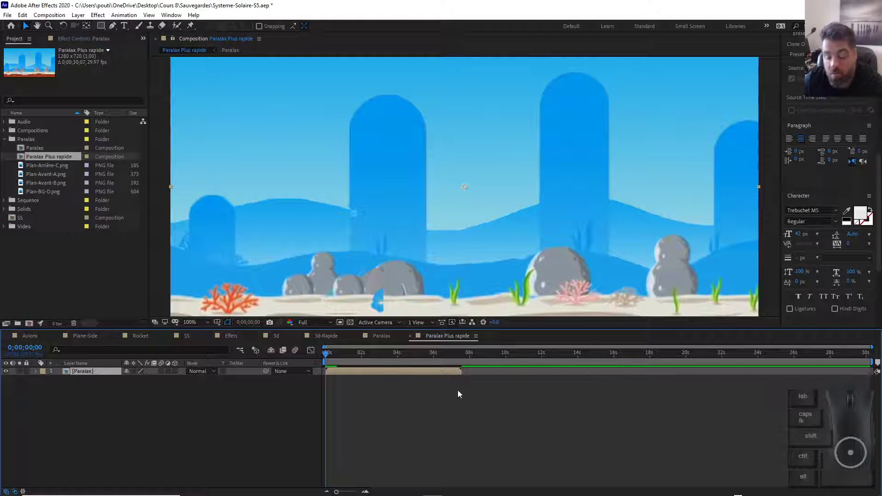
key(space)
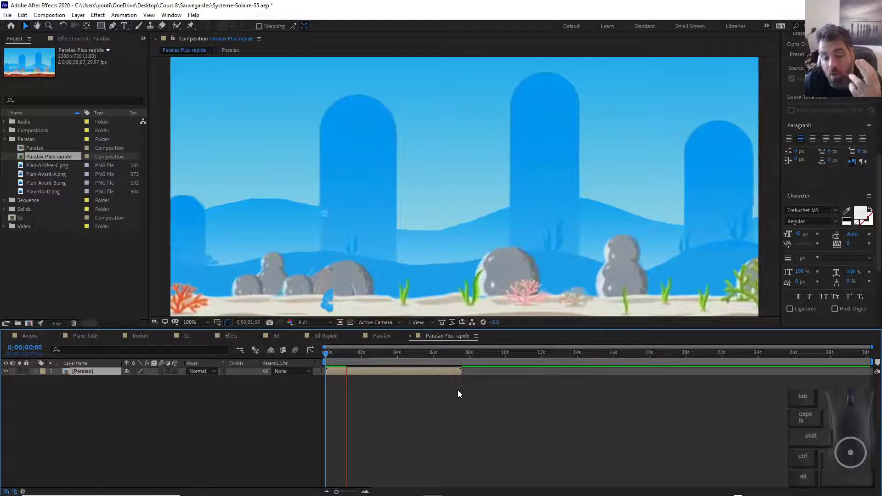
key(space)
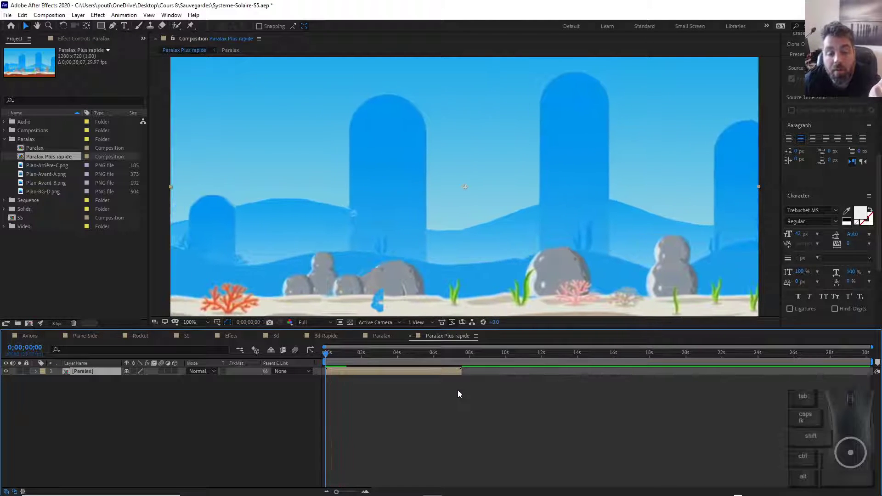
Purge the image cache memory and preview the Paralax Plus rapide composition again.
click(22, 15)
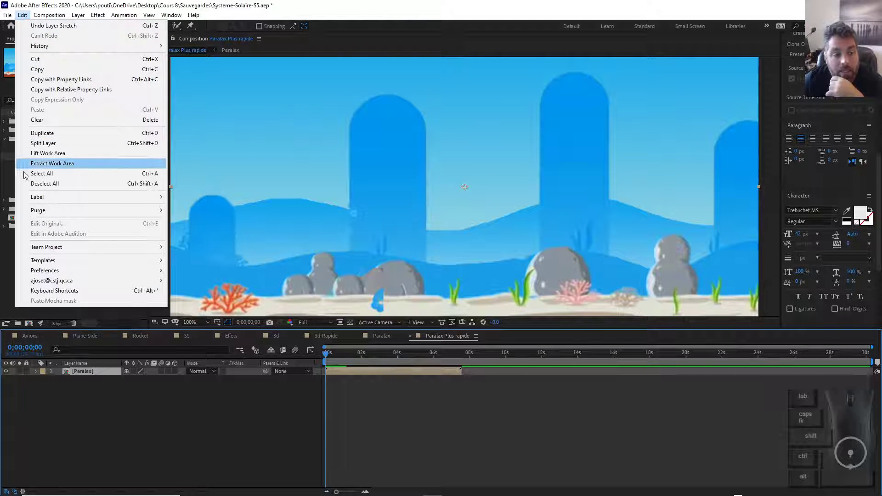
mouse_move(113, 210)
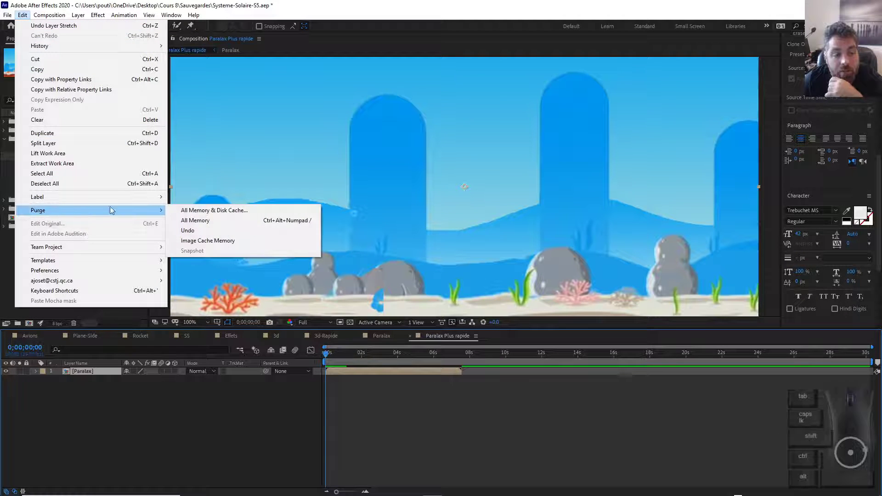
click(202, 241)
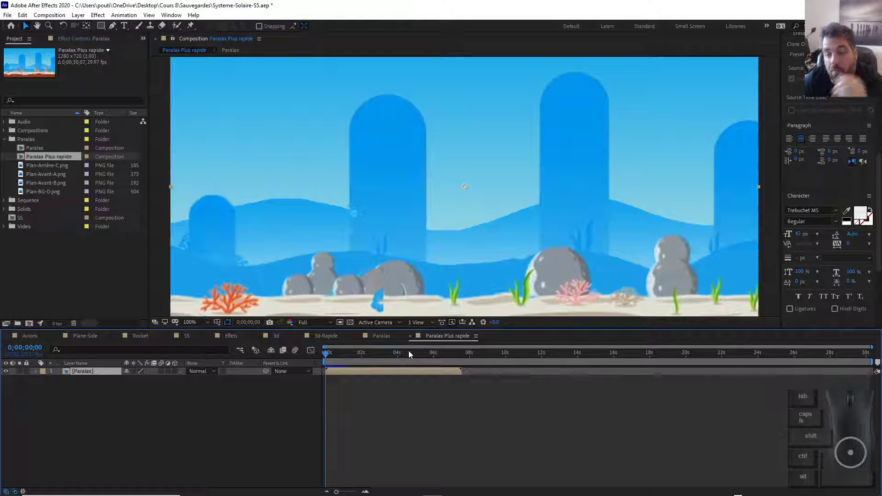
key(space)
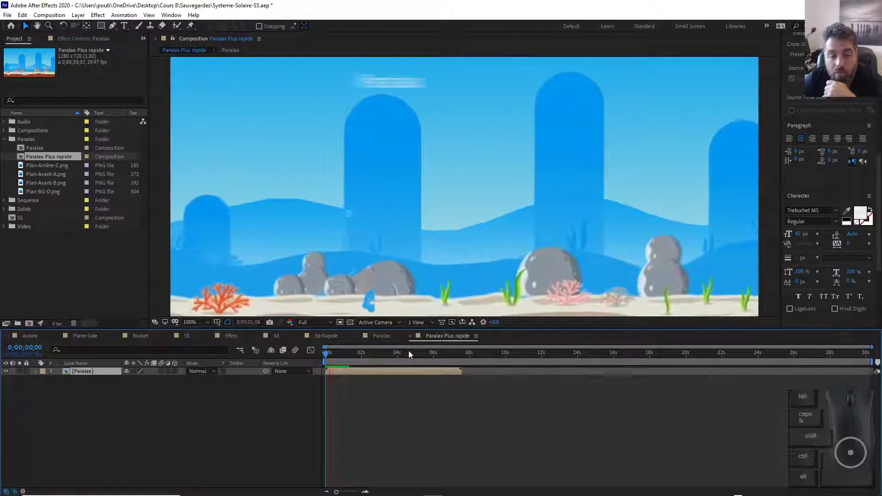
key(space)
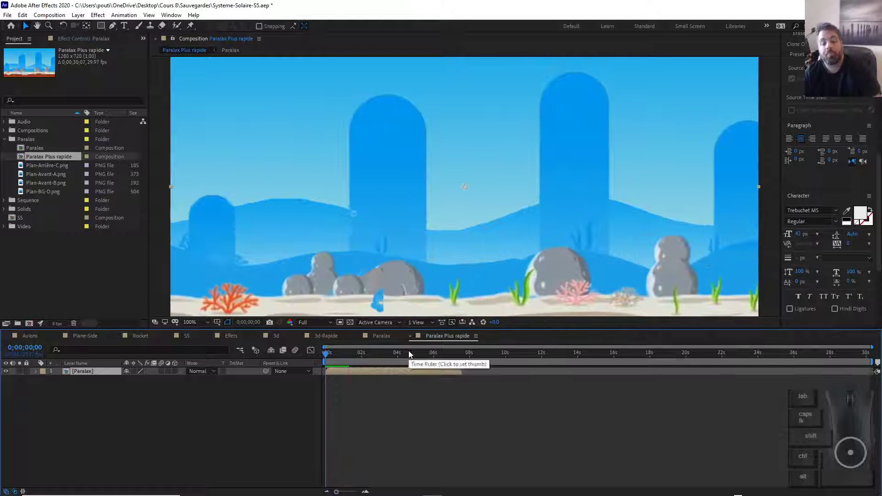
Switch to the PowerPoint slide show to read the RETIMING slide and open a File Explorer window for finding the stunt clip.
key(alt+Tab)
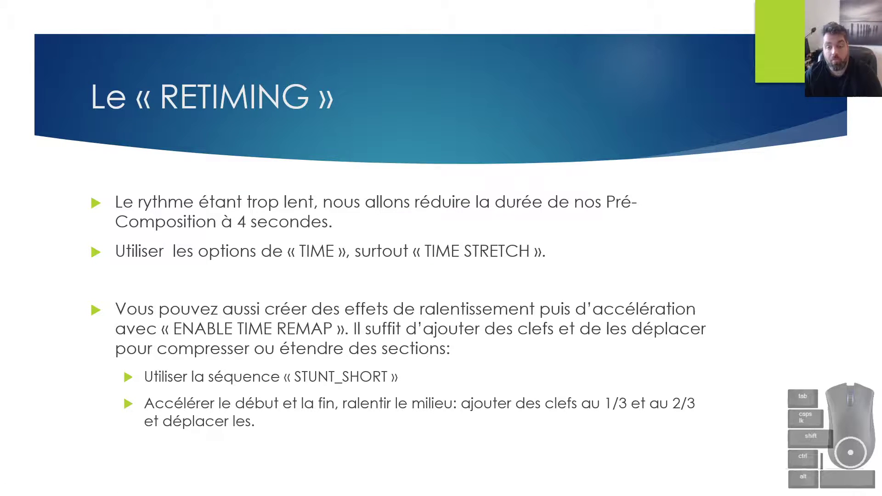
key(super+e)
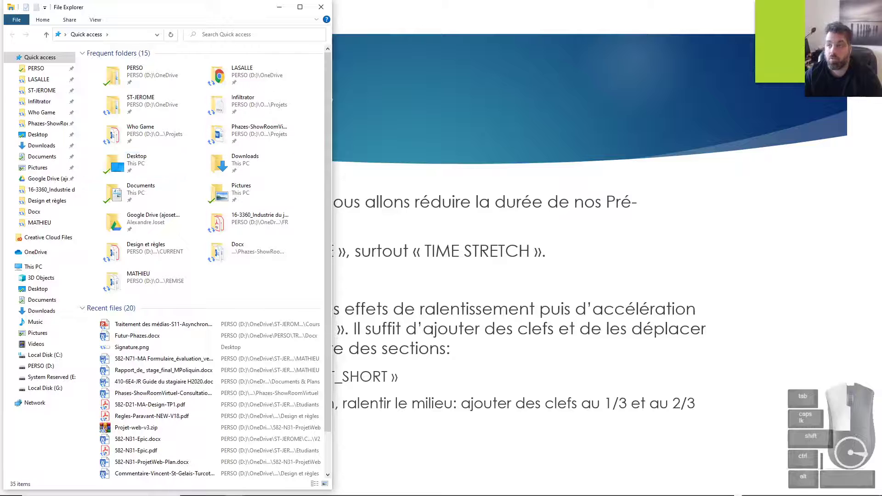
key(alt+Tab)
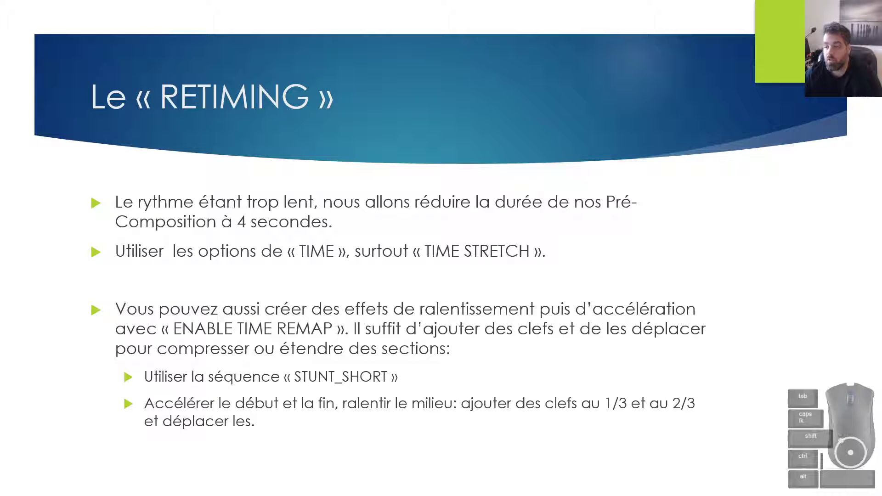
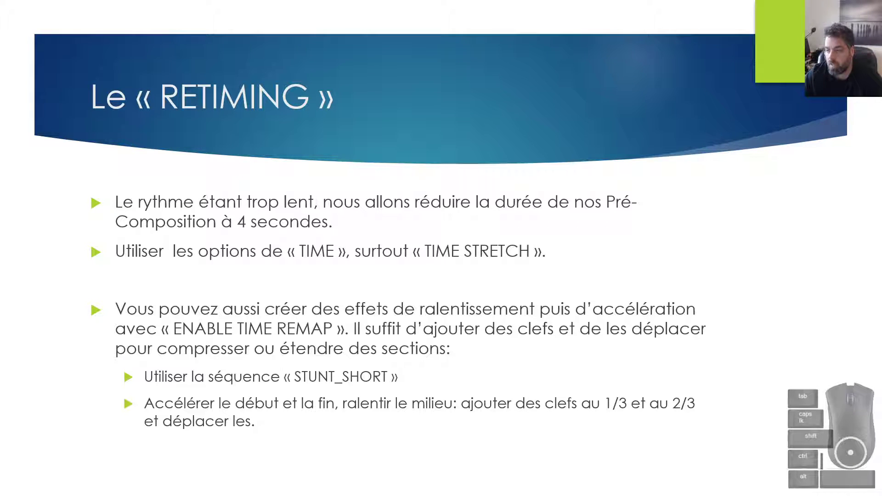
Return to After Effects, import Stunt-Short.mp4 from its folder into the project and create a new composition from it.
key(alt+Tab)
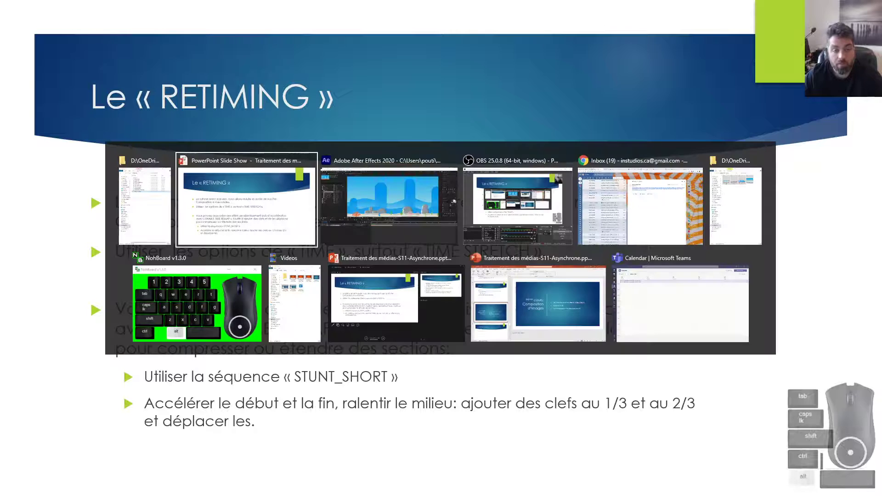
key(Tab)
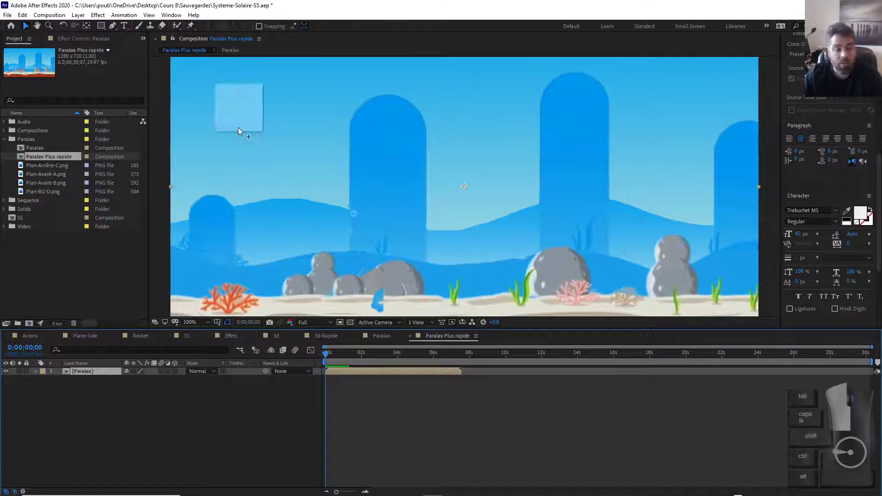
drag(240, 130, 55, 251)
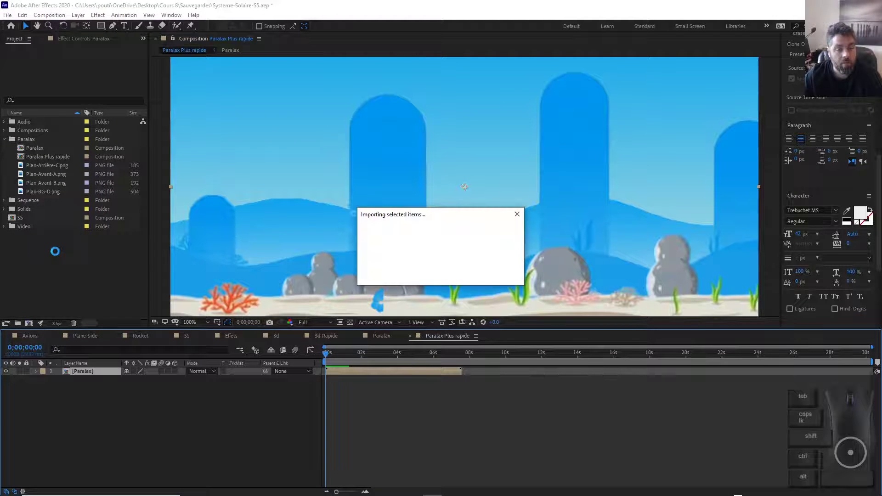
drag(52, 227, 29, 323)
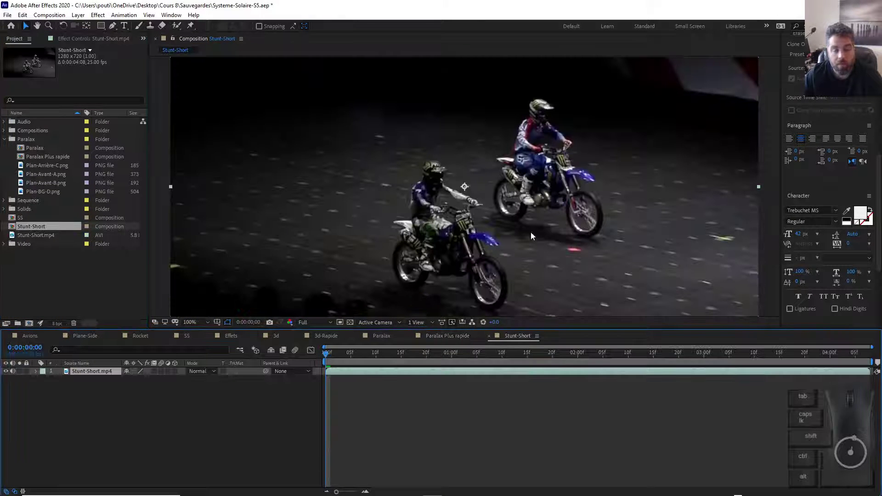
Preview the Stunt-Short composition from the first frame at 50% magnification.
key(comma)
key(space)
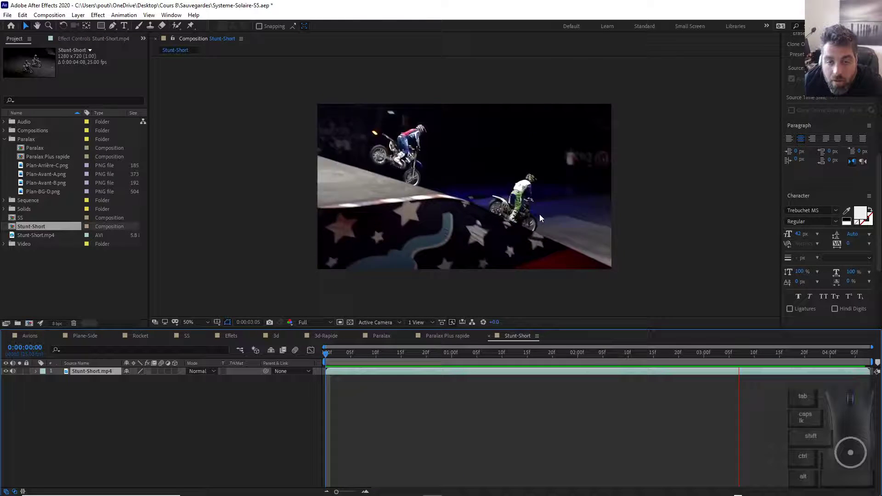
key(space)
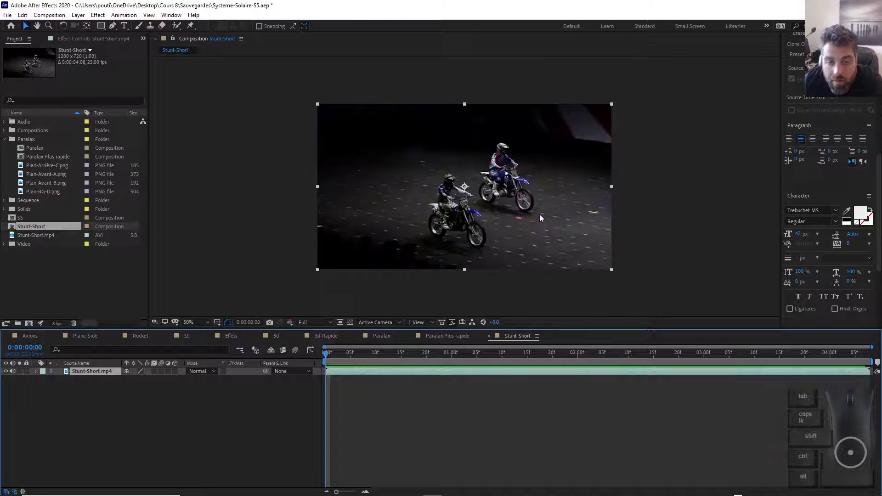
Move the current time to 0:00:01:13, during the riders' flip, and enable time remapping on the Stunt-Short.mp4 layer.
drag(343, 355, 463, 355)
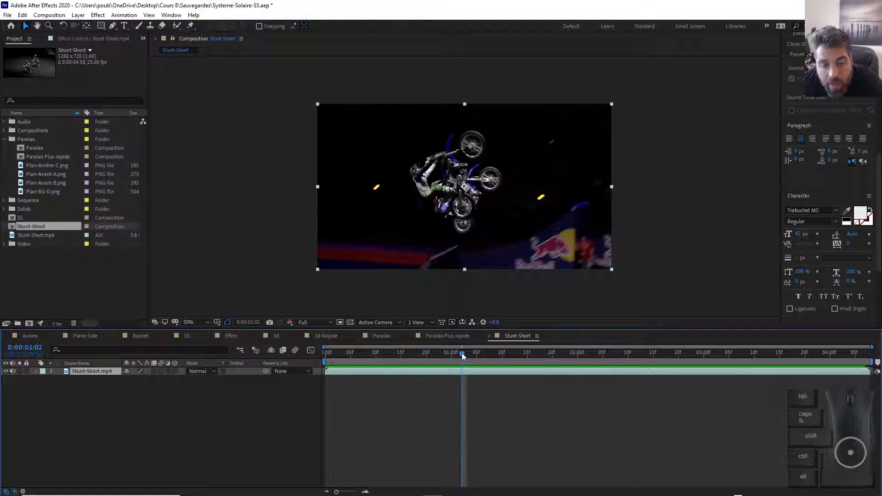
drag(461, 353, 517, 357)
right_click(493, 370)
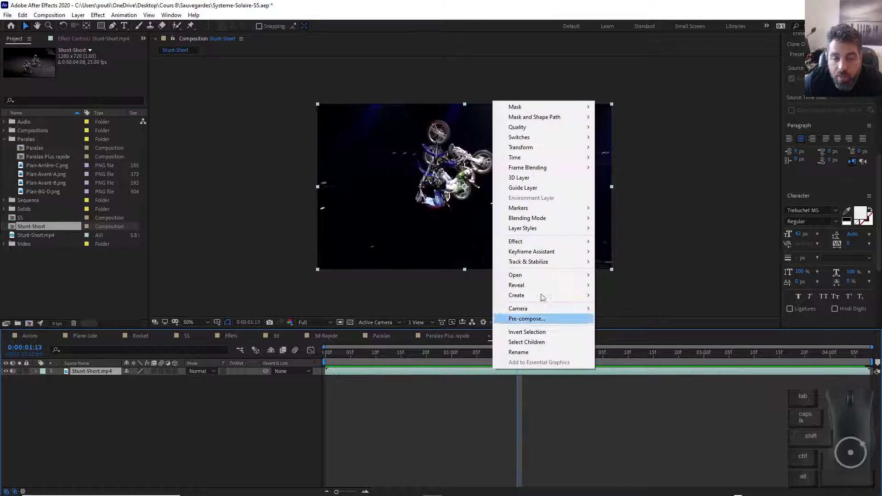
mouse_move(546, 157)
click(633, 158)
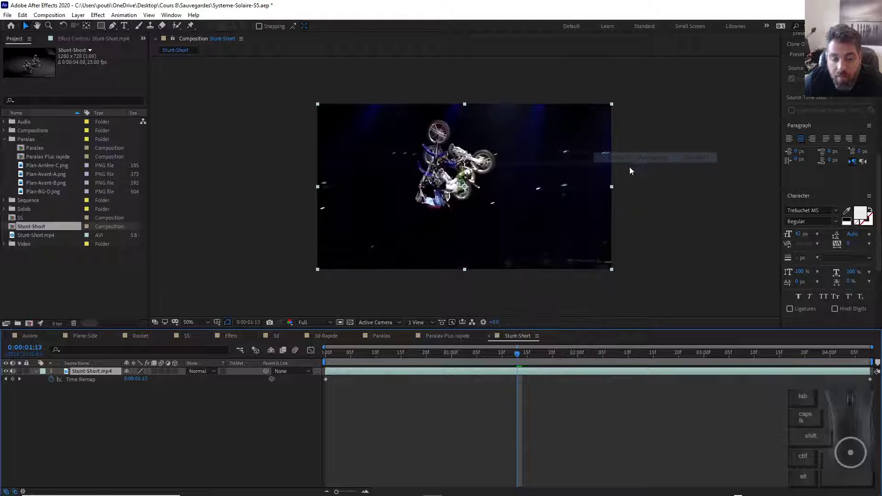
Add Time Remap keyframes to the Stunt-Short.mp4 layer at 0:00:01:13 and 0:00:02:18.
click(325, 380)
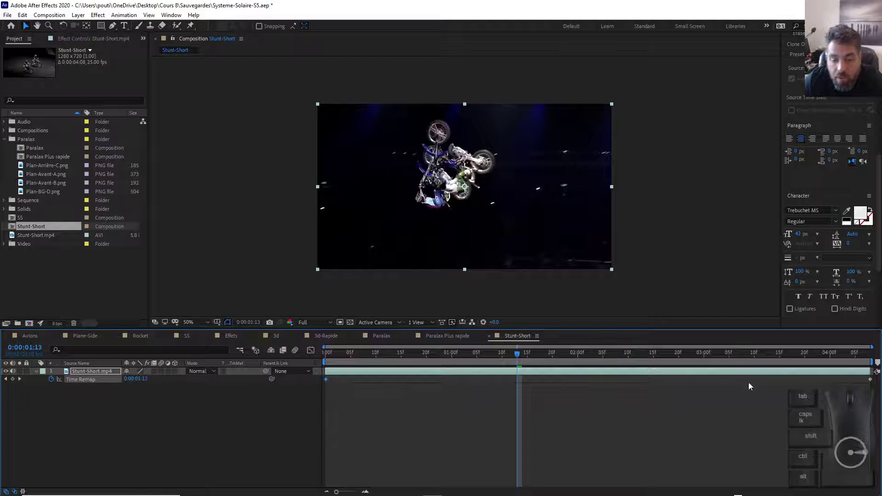
click(870, 379)
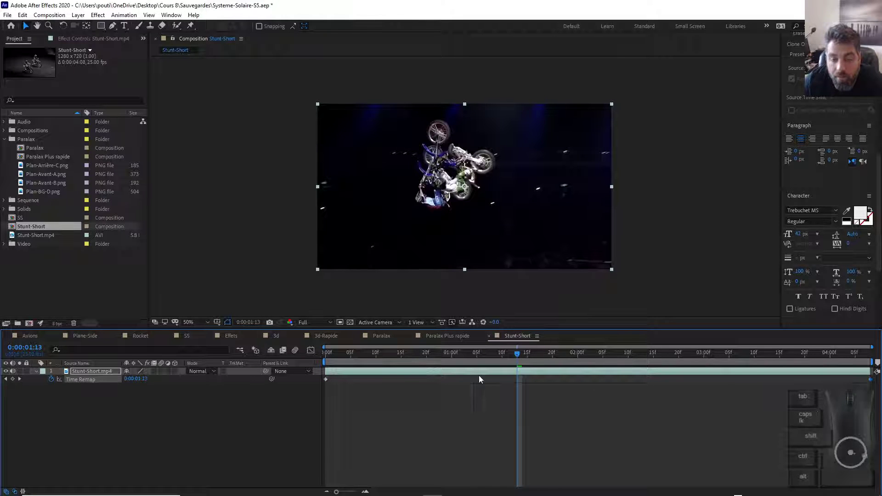
click(13, 379)
drag(518, 354, 670, 355)
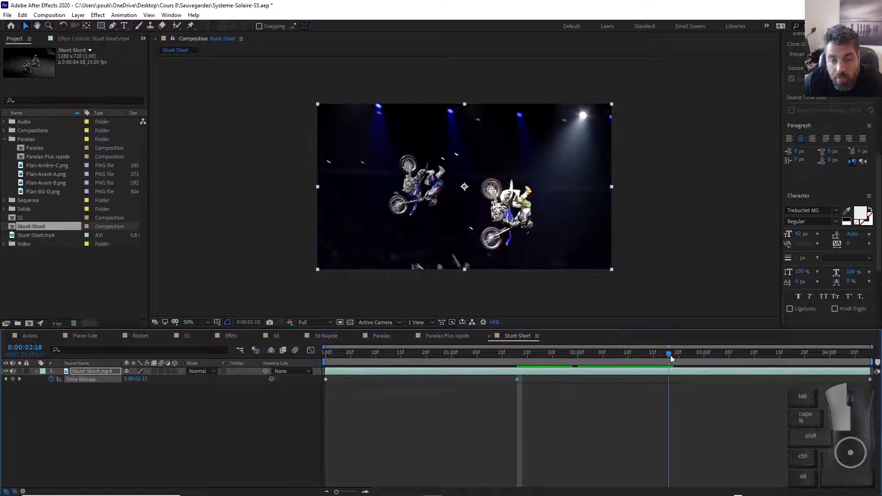
click(13, 379)
Preview the clip from the start, and spread the two middle Time Remap keyframes to about 0:00:00:24 and 0:00:03:11.
drag(671, 355, 317, 368)
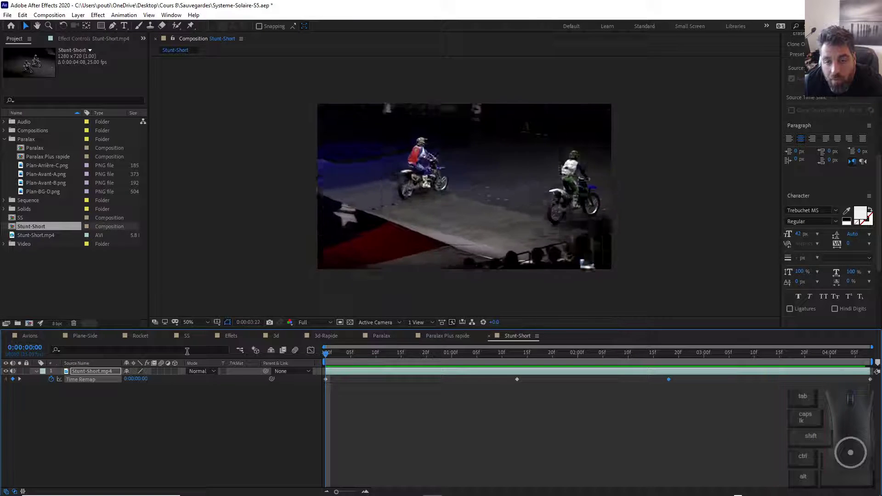
key(space)
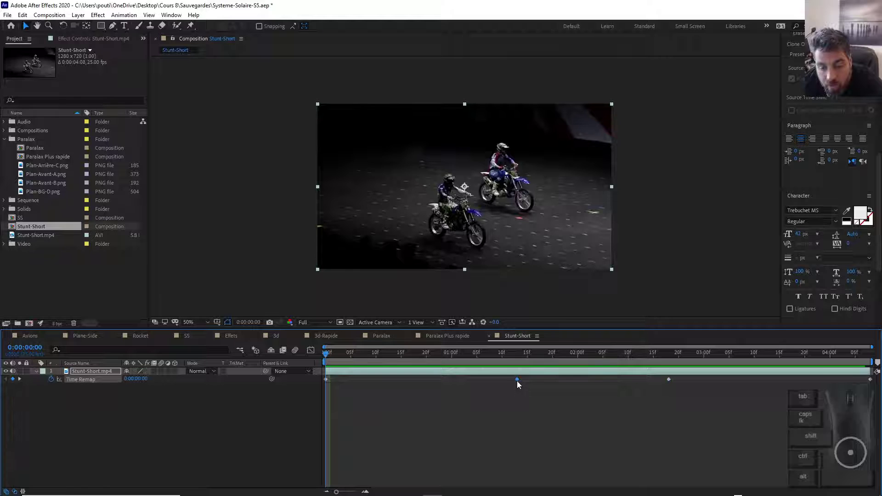
drag(517, 380, 447, 381)
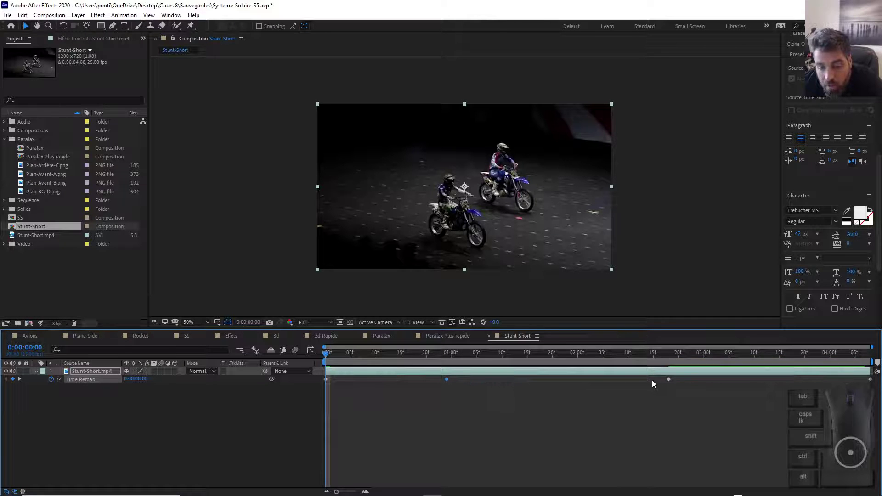
drag(669, 380, 759, 380)
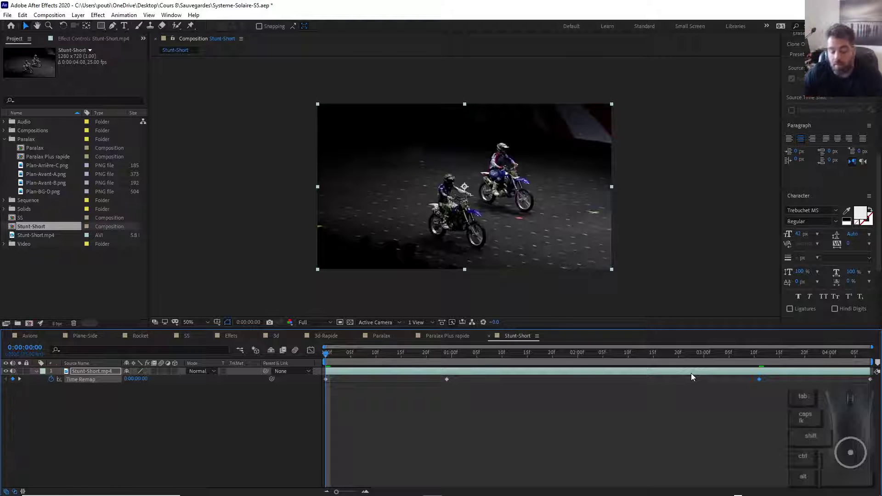
Preview the retimed stunt clip and move the second Time Remap keyframe to about 0:00:01:08.
key(space)
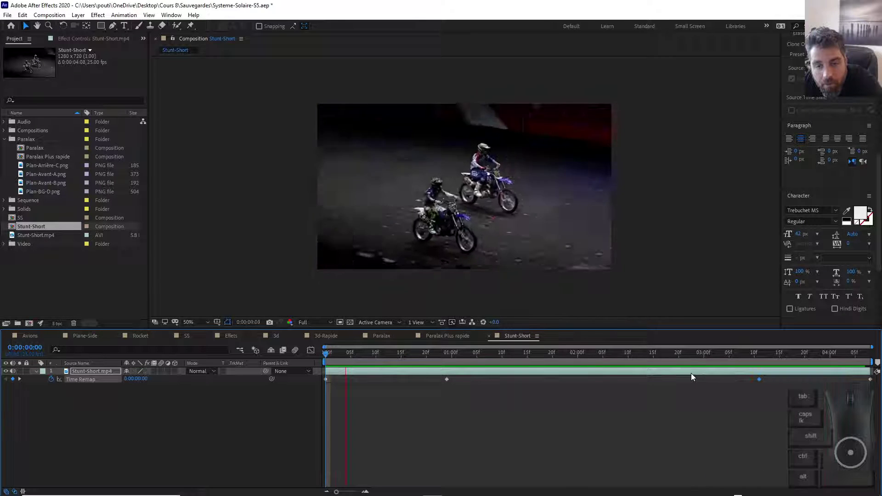
key(space)
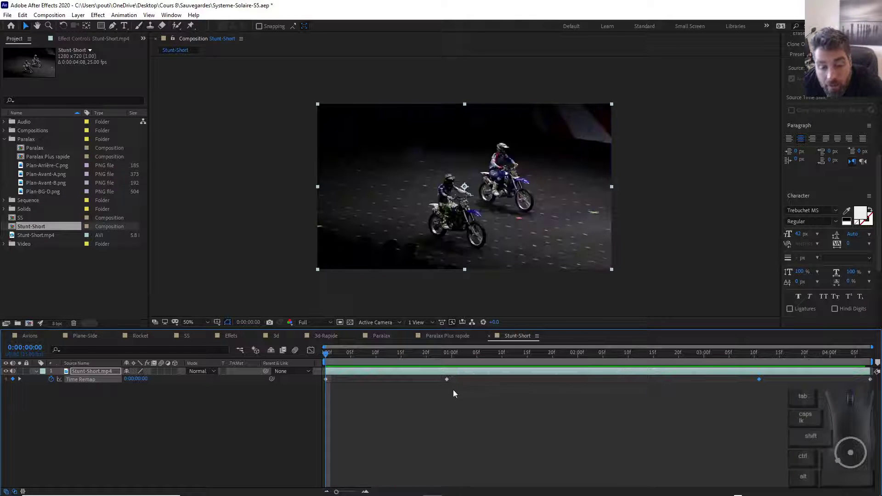
drag(446, 380, 498, 379)
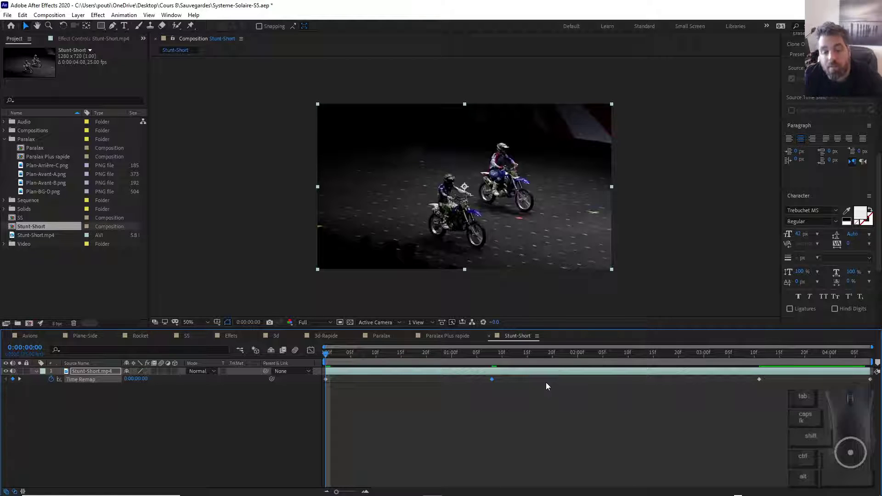
Undo the last two keyframe moves, and spread the two middle Time Remap keyframes to about 0:00:00:11 and 0:00:04:00.
key(ctrl+z)
key(ctrl+z)
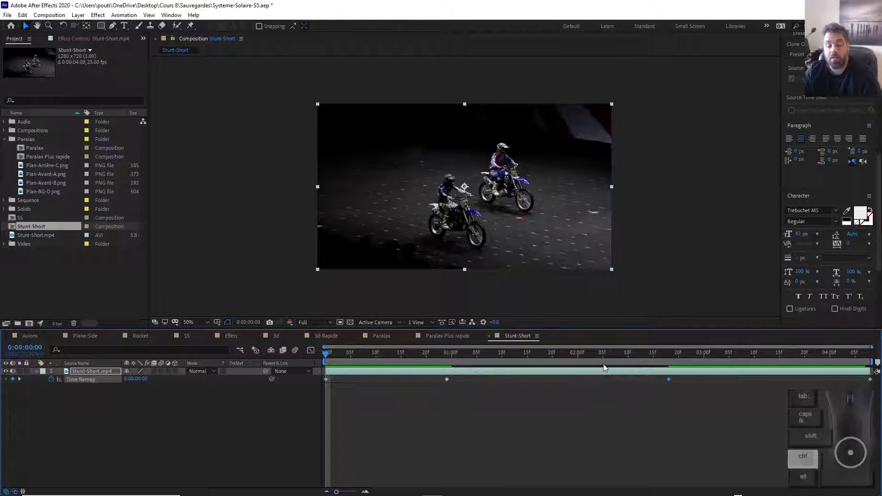
drag(446, 380, 379, 396)
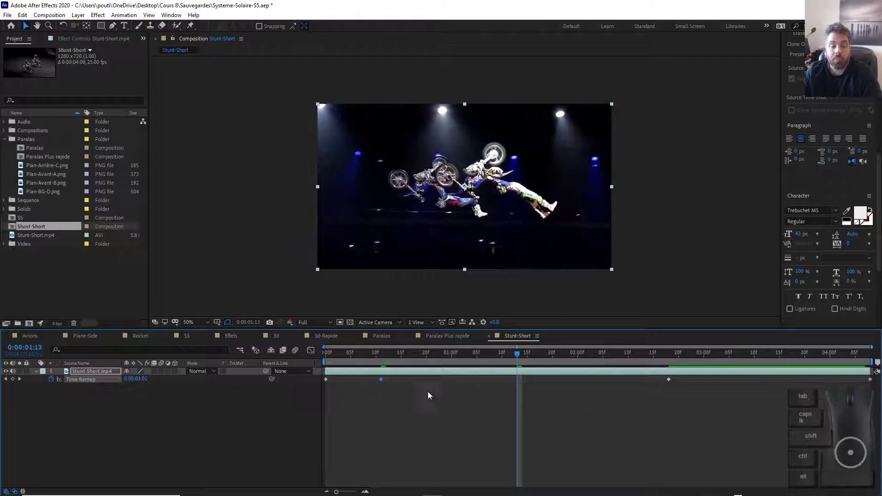
drag(669, 380, 830, 382)
drag(332, 355, 323, 361)
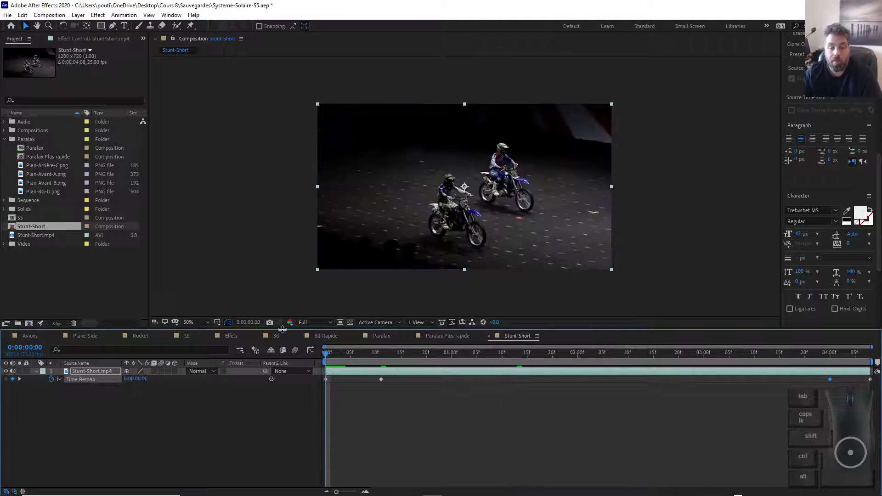
Preview the retimed stunt clip and step frame by frame through the slowed section up to 0:00:01:18.
key(space)
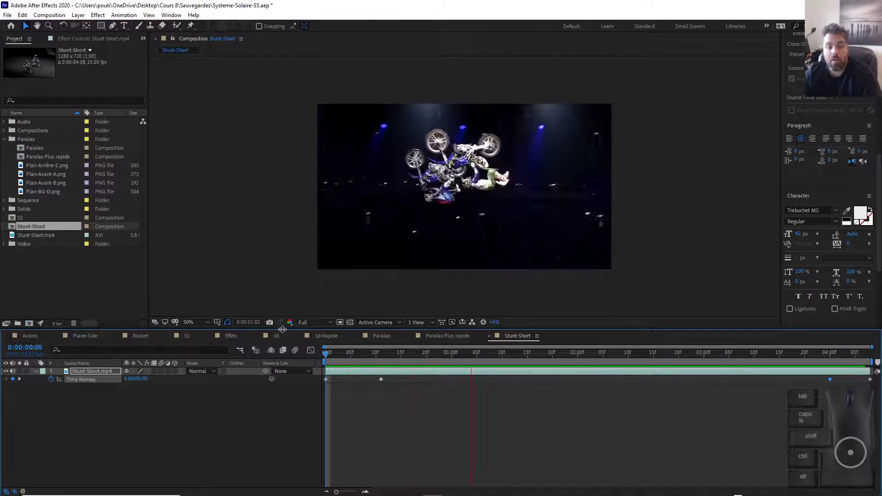
key(space)
drag(327, 353, 462, 352)
key(Page_Down)
key(Page_Down)
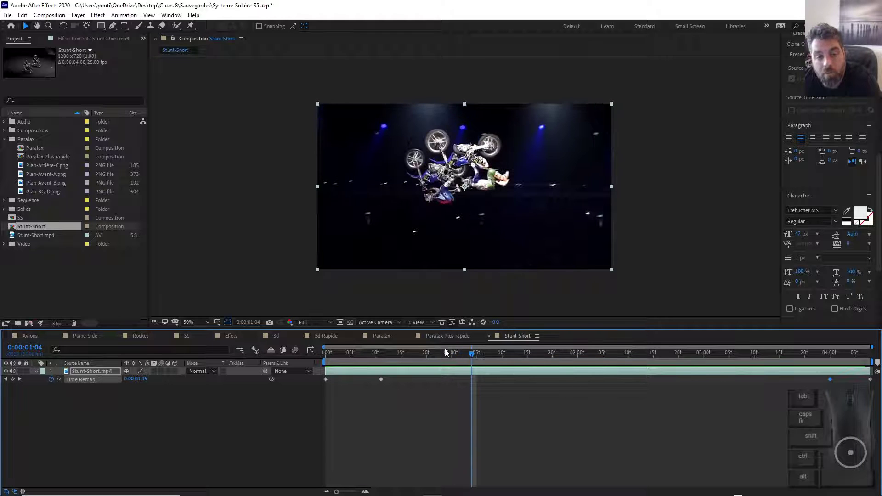
key(Page_Down)
key(Page_Down)
key(Page_Down)
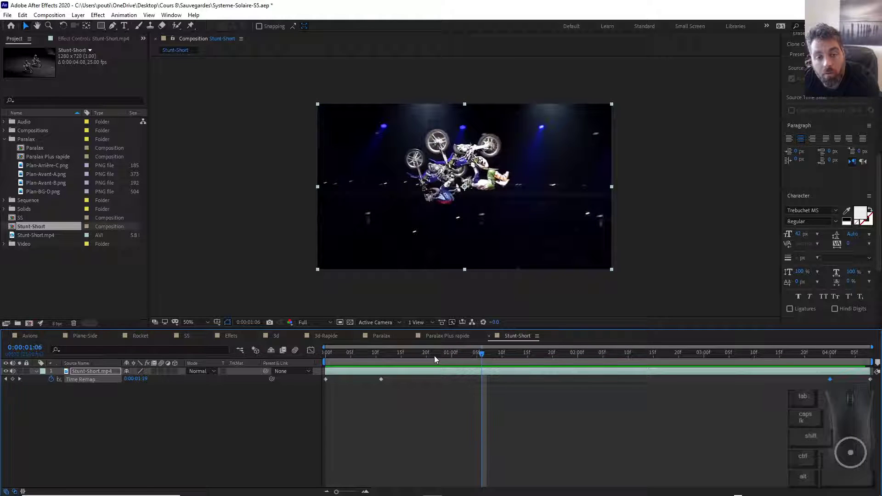
key(Page_Down)
key(Page_Down)
key(Page_Down)
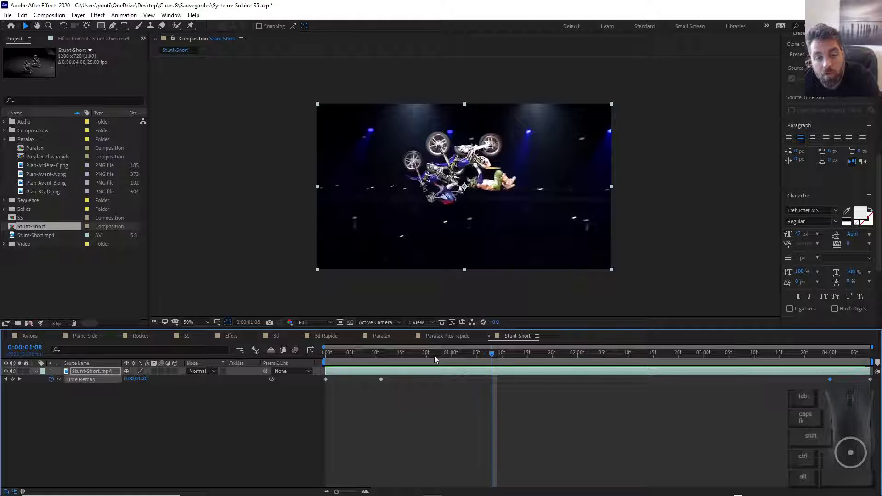
key(Page_Down)
key(Page_Down)
key(Page_Down)
key(Page_Down)
key(Page_Down)
key(Page_Down)
key(Page_Down)
key(Page_Down)
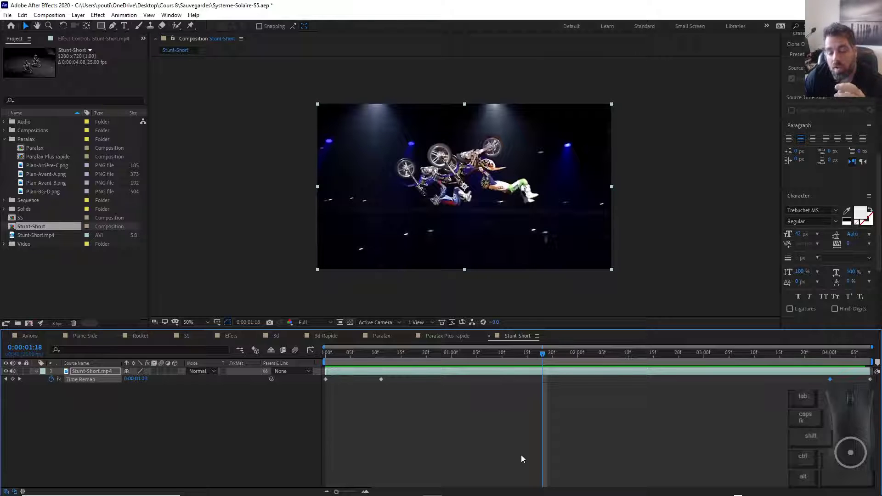
Preview the clip from the start, and move the two middle Time Remap keyframes to about 0:00:01:04 and 0:00:03:04.
click(327, 352)
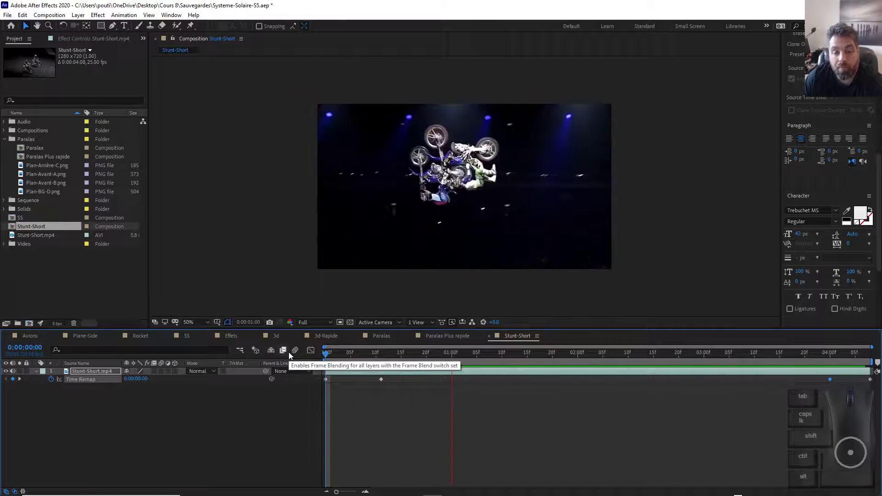
key(space)
drag(383, 380, 472, 386)
drag(826, 380, 721, 391)
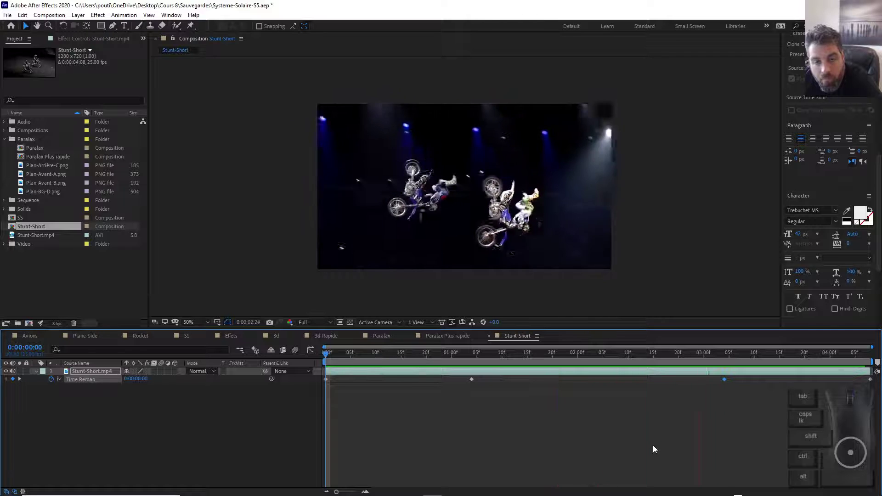
key(space)
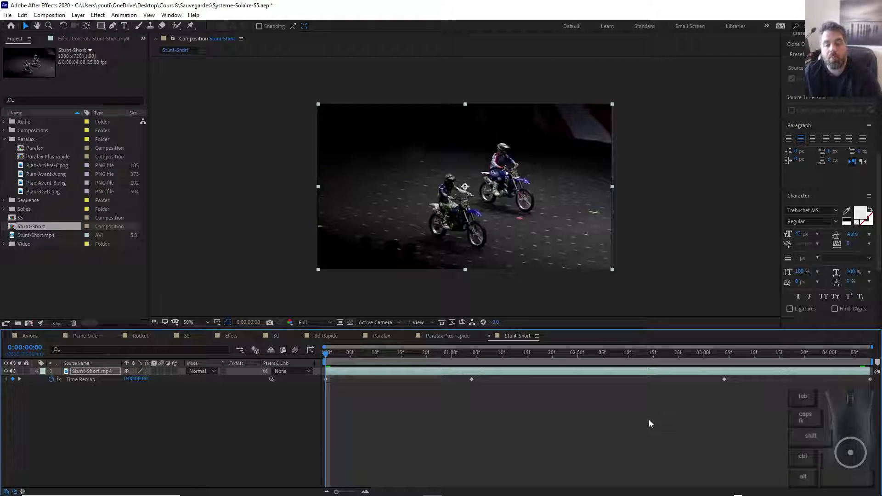
Switch to the PowerPoint slide show, advance to the "La caméra" slide, and return to After Effects.
key(alt+Tab)
key(alt+Tab)
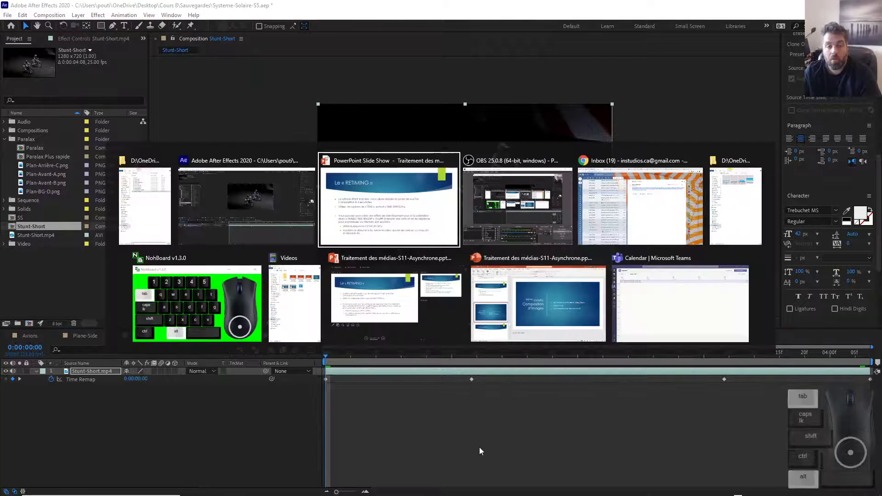
scroll(489, 437, down, 1)
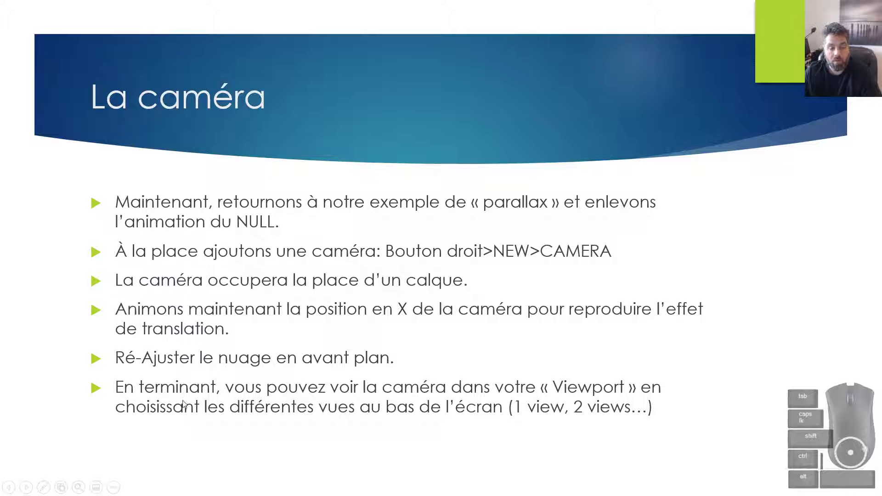
key(alt+Tab)
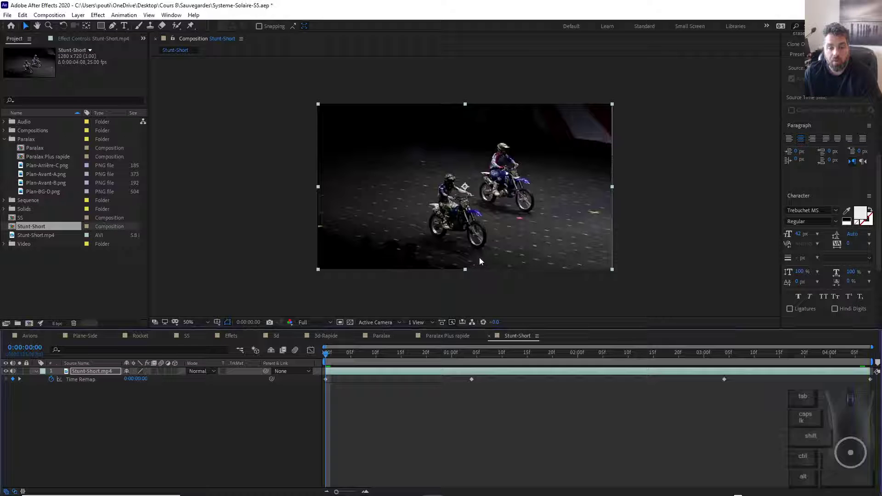
Look at the Stunt-Short composition from the Front view and return it to Active Camera.
click(402, 323)
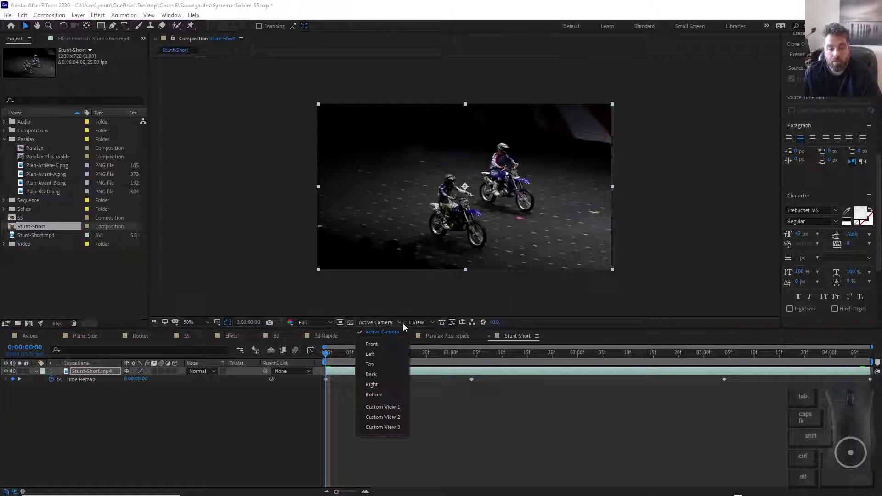
click(370, 345)
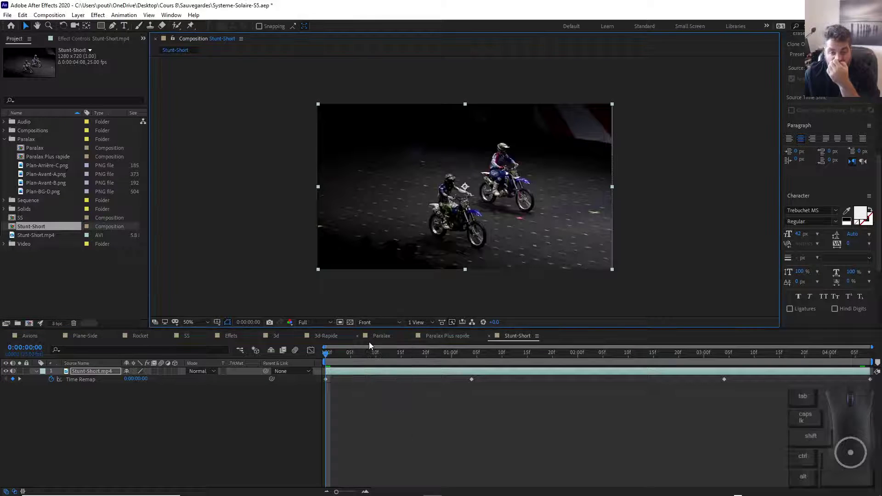
click(388, 322)
click(391, 339)
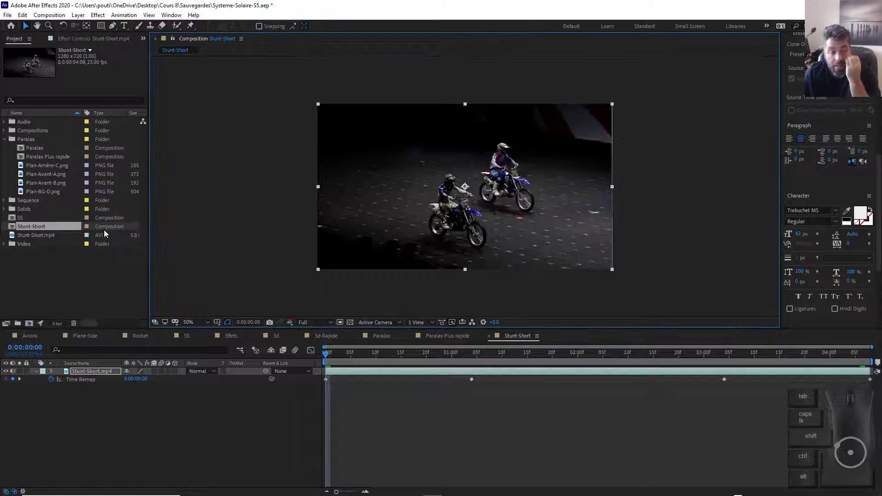
Open the Paralax composition and display it from the Front view.
double_click(40, 148)
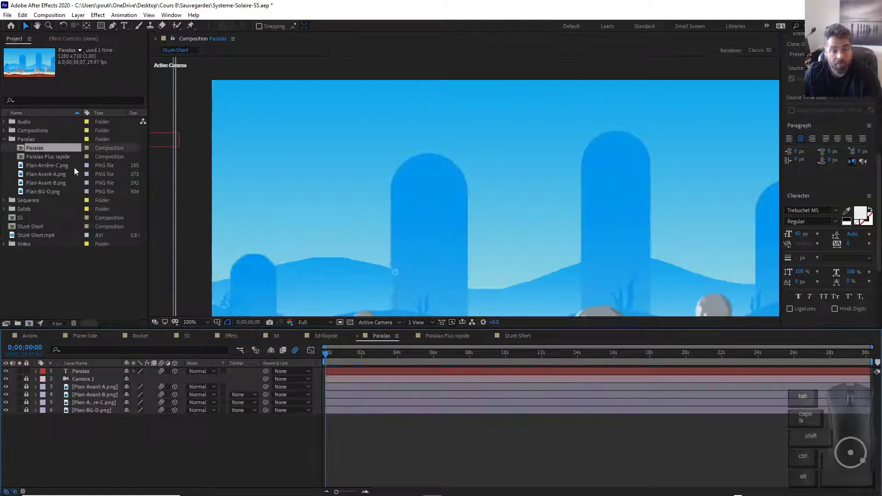
scroll(461, 233, down, 2)
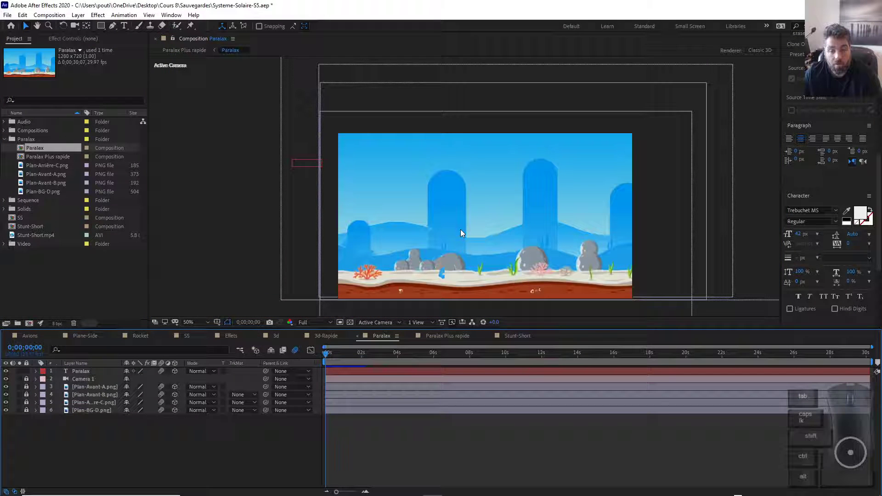
click(382, 322)
click(376, 353)
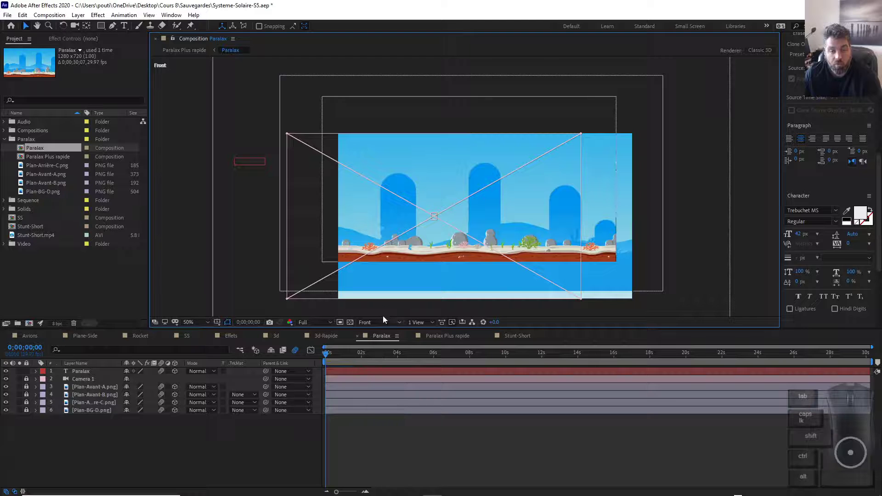
Examine the Paralax layers and camera cone from the Left view and from the Top view.
click(385, 321)
click(382, 344)
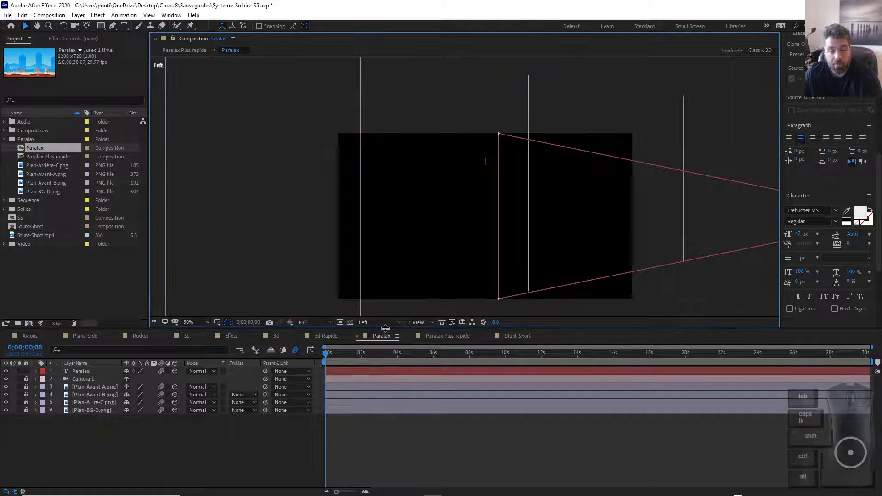
click(387, 322)
click(376, 376)
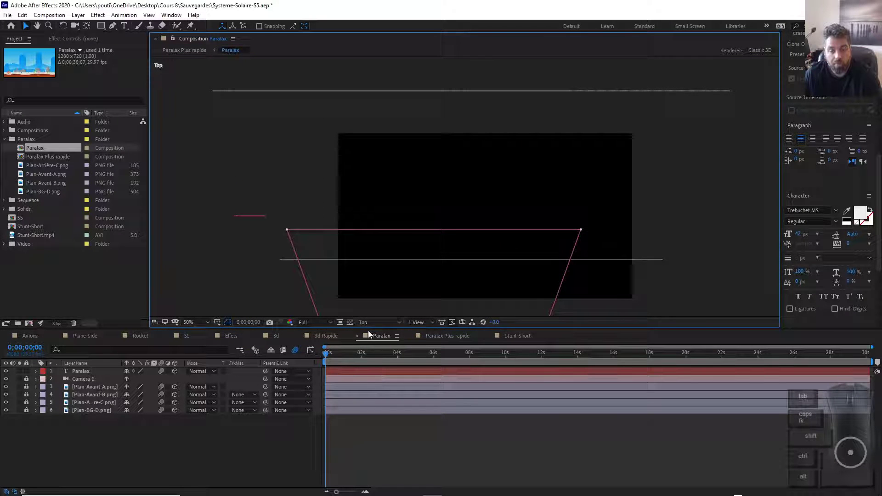
scroll(508, 257, down, 4)
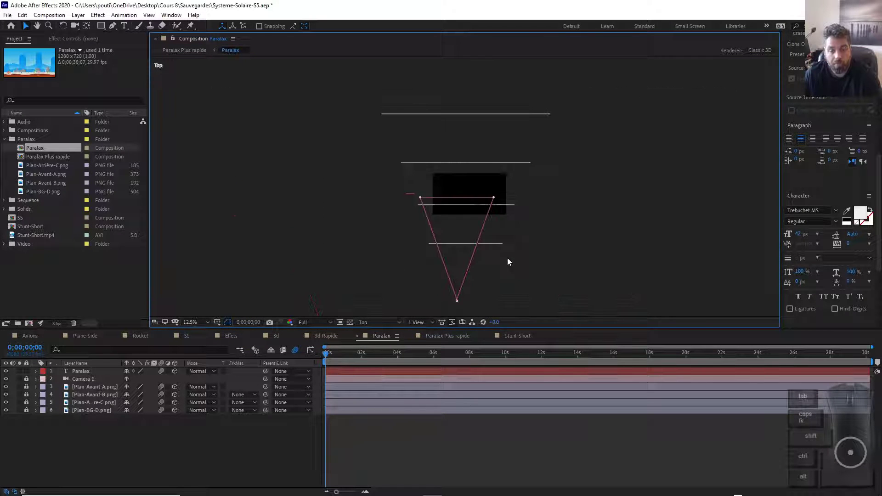
Return the Paralax view to Active Camera and set the viewer layout to 2 Views - Horizontal.
click(382, 324)
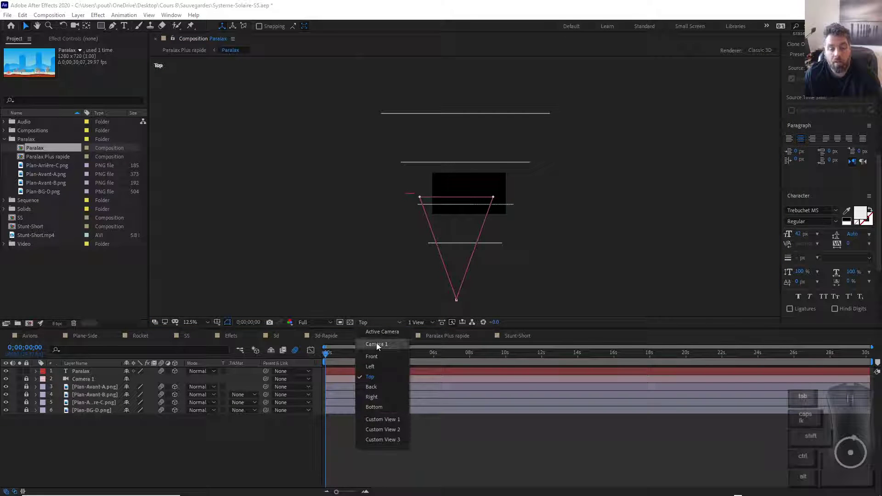
click(379, 332)
click(422, 323)
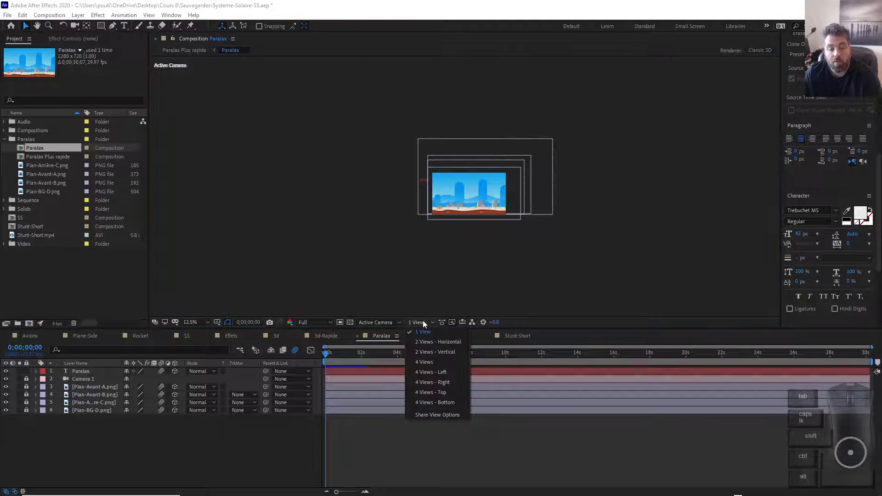
click(434, 343)
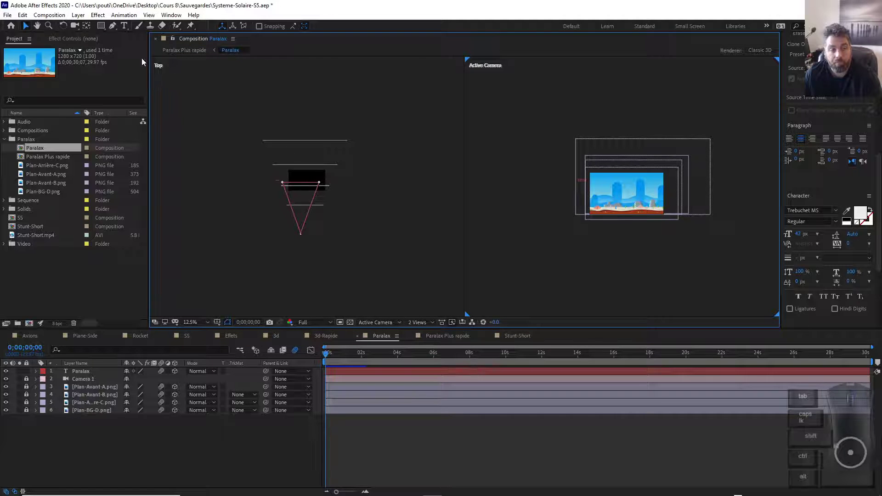
Cycle the viewport beside Active Camera through the Back and Front views and set it back to Top to examine the camera.
click(158, 64)
click(476, 64)
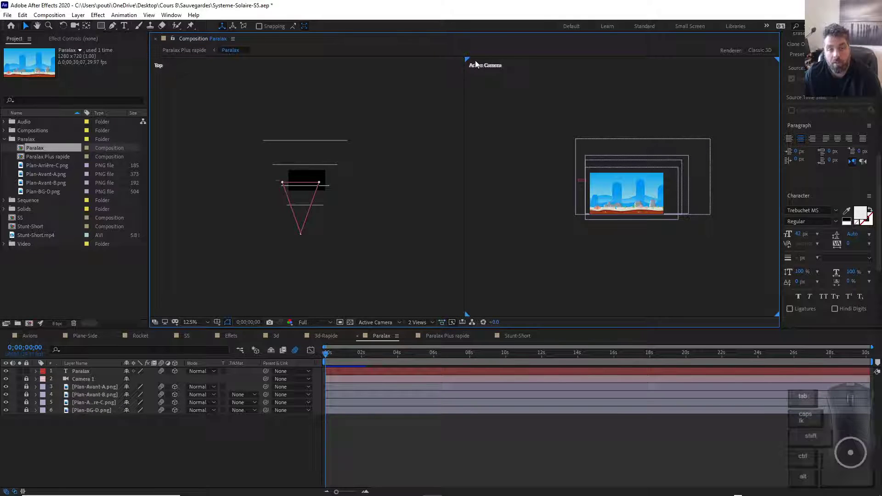
click(410, 323)
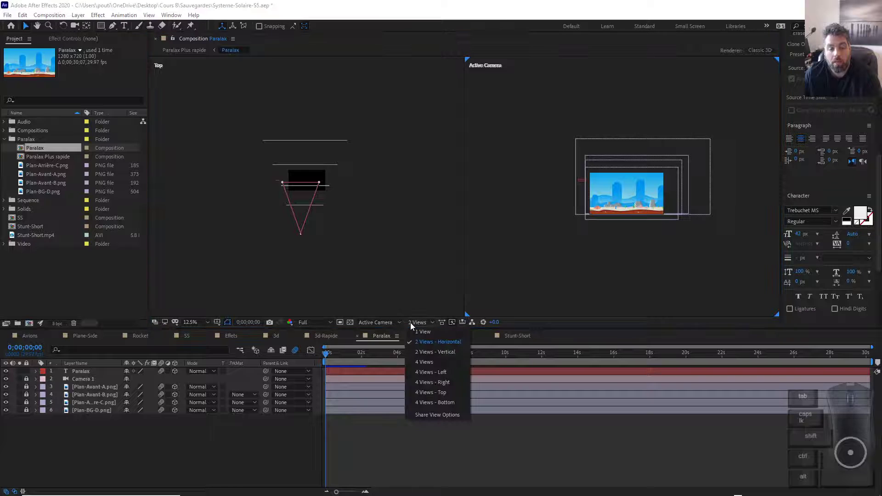
click(260, 139)
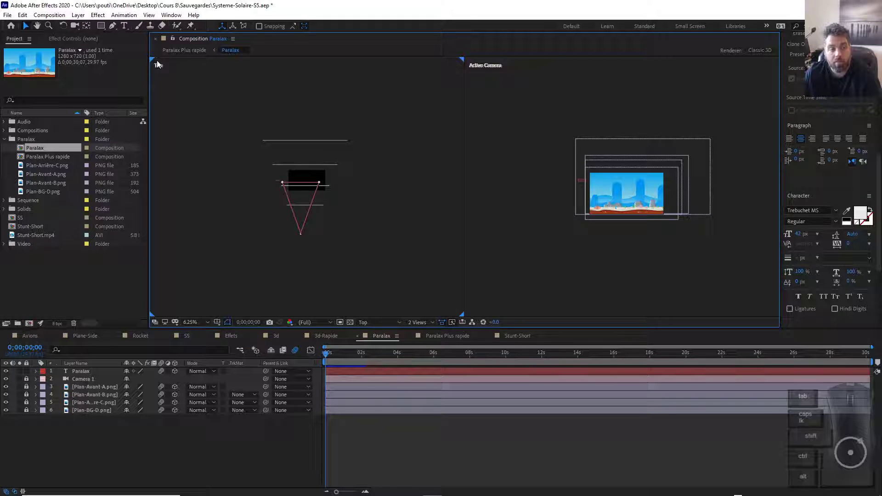
click(384, 322)
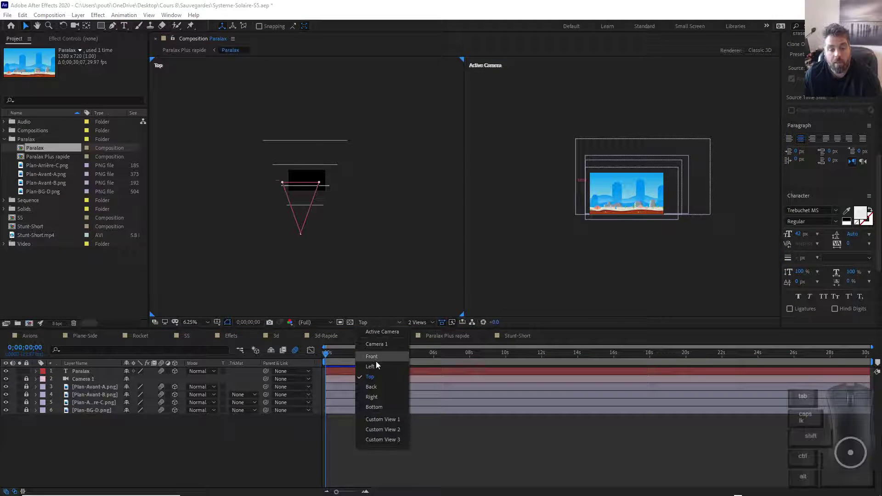
click(370, 387)
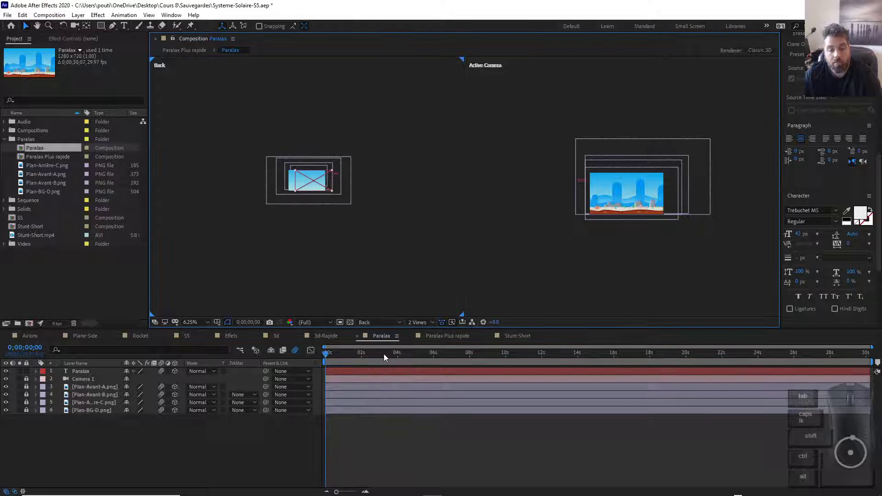
click(386, 322)
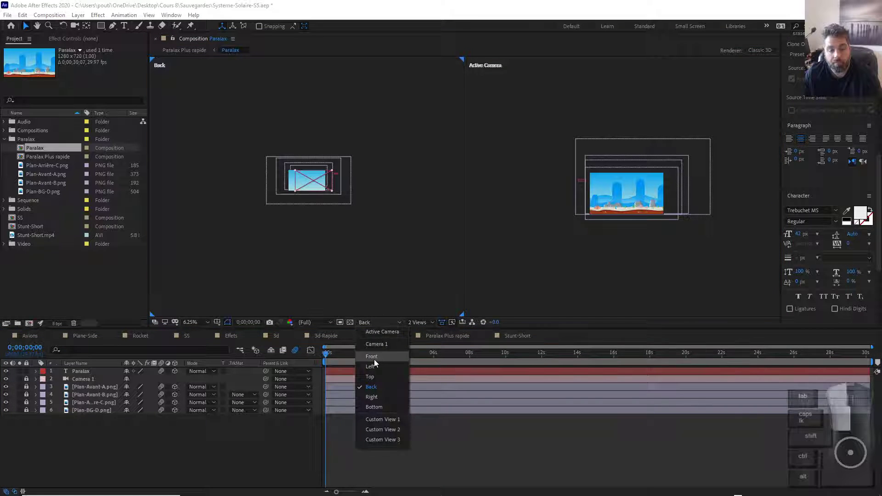
click(374, 359)
click(395, 322)
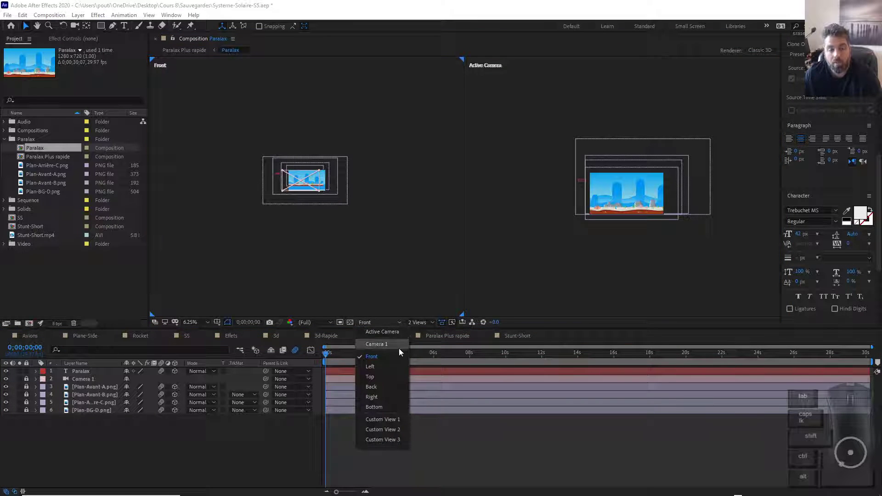
click(374, 376)
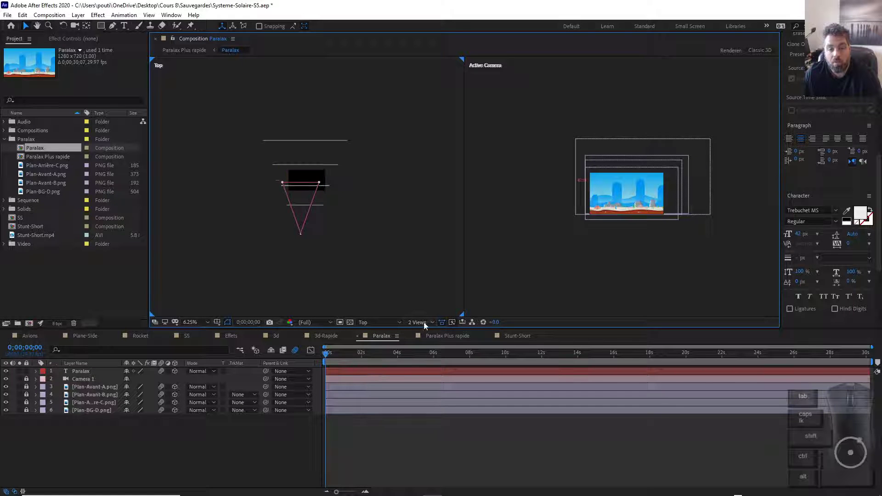
scroll(738, 248, up, 4)
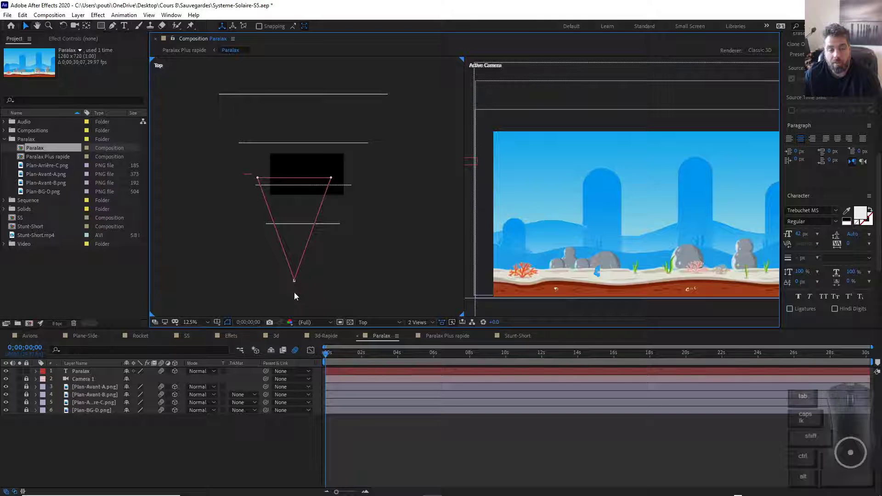
Unlock the Camera 1 layer, try shifting the camera sideways in the Top view, and undo the move.
click(26, 379)
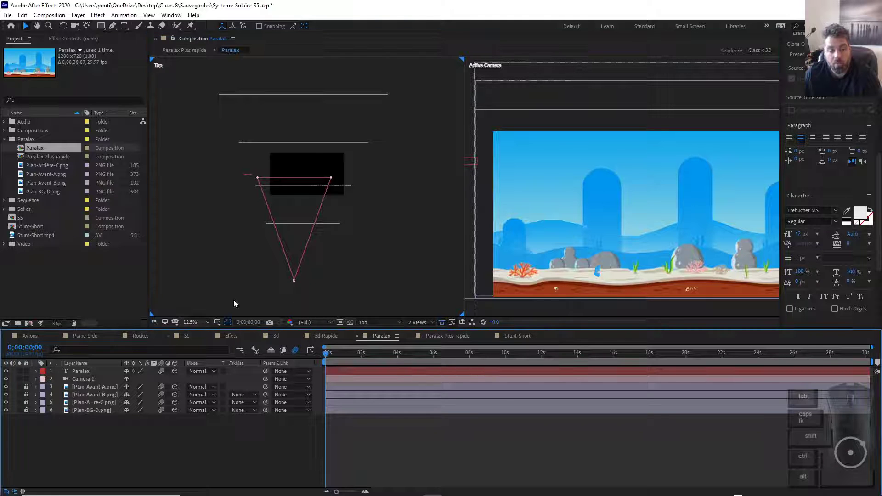
click(294, 280)
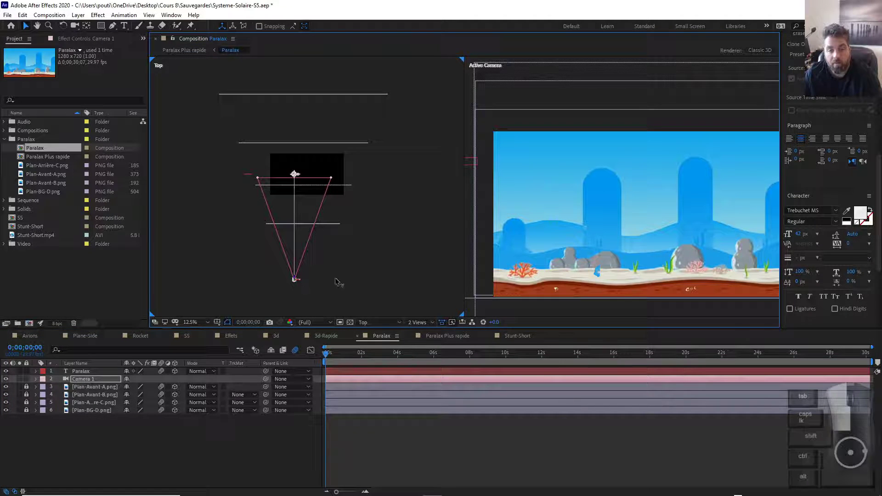
drag(295, 280, 273, 279)
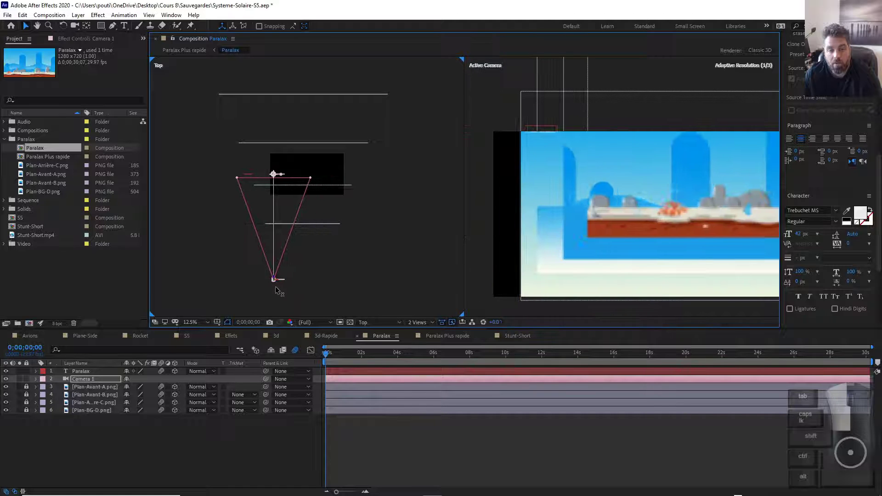
key(ctrl+z)
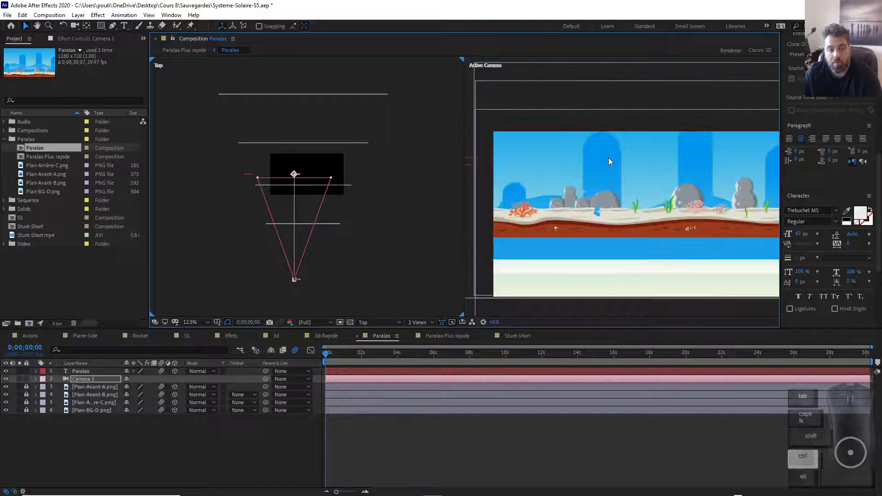
Switch to the slideshow and advance from the camera slide to the one on importing 3D sequences.
key(alt+Tab)
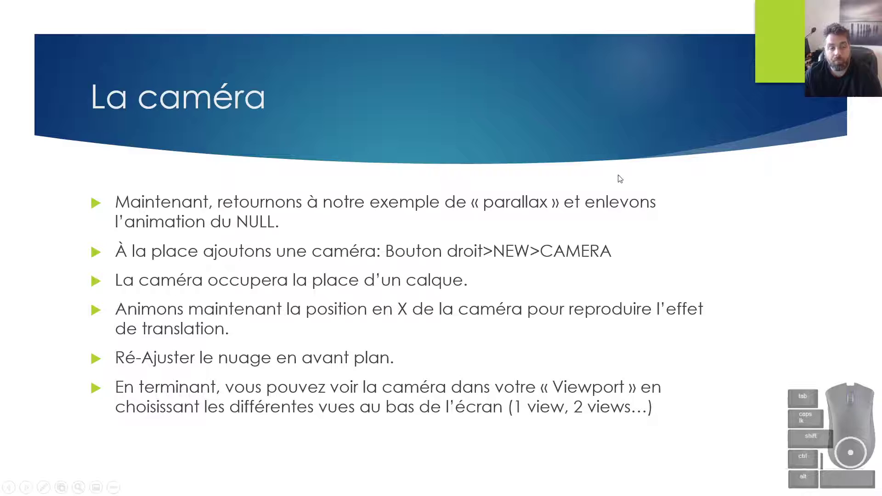
click(620, 175)
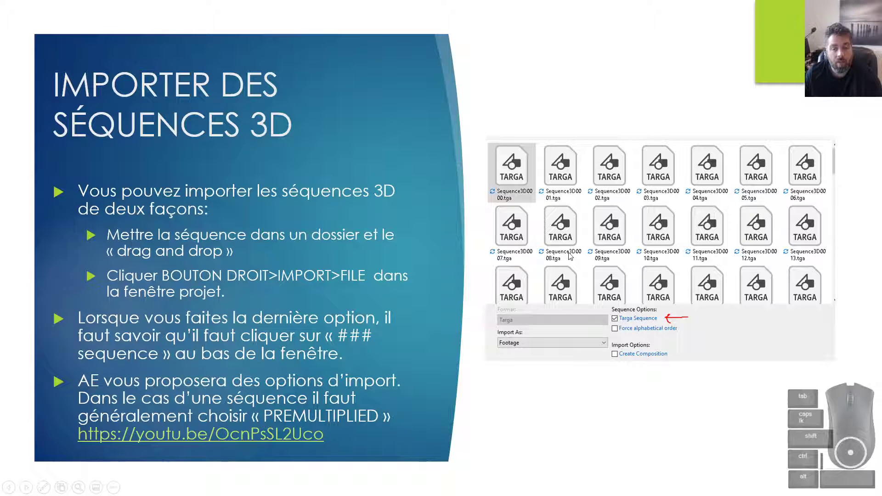
Switch to File Explorer, examine the Targa frames inside the Sequence3D folder, and return to the ETUDIANTS folder.
key(alt+Tab)
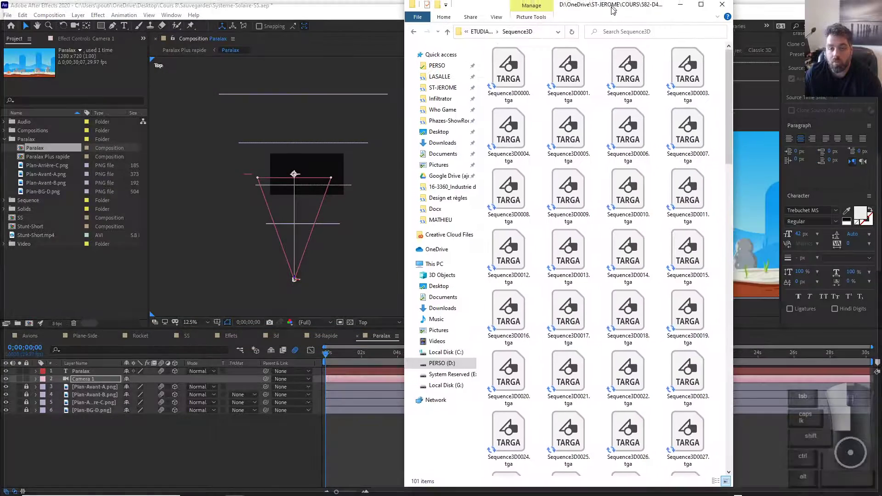
double_click(541, 11)
double_click(542, 11)
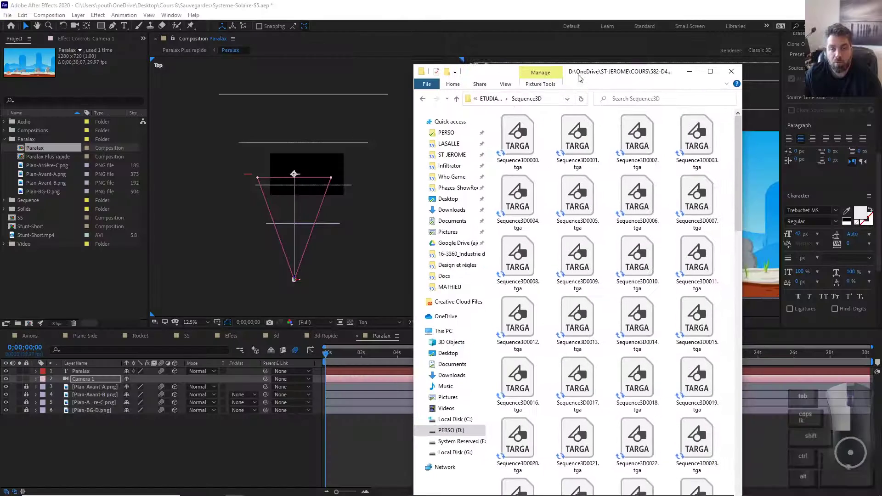
click(501, 99)
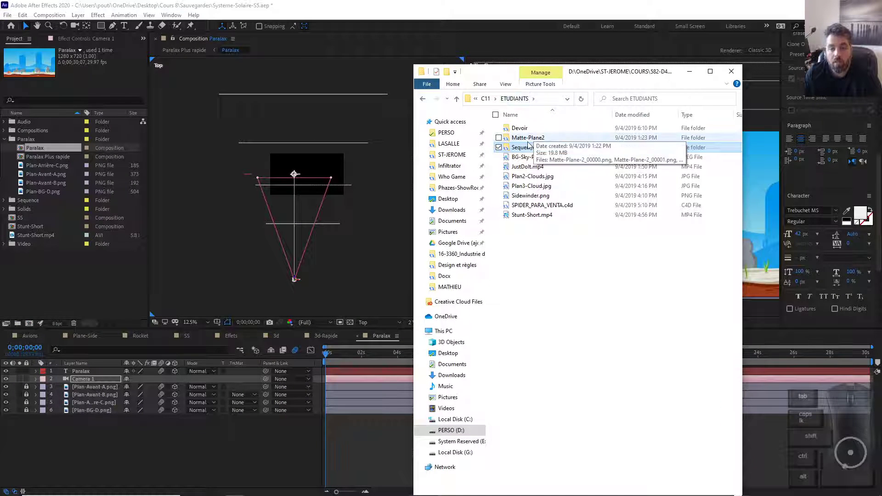
double_click(527, 147)
scroll(596, 237, down, 5)
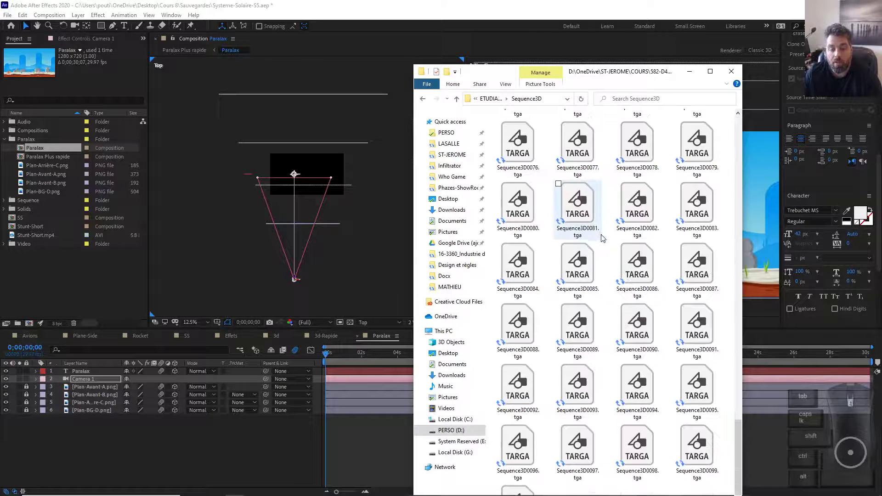
scroll(596, 238, up, 6)
click(491, 100)
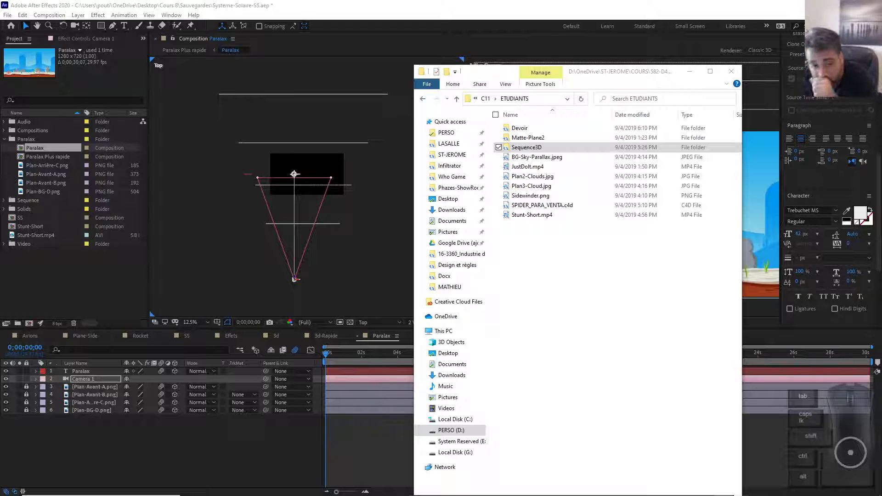
Import the whole Sequence3D folder from File Explorer into the After Effects project as an image sequence.
click(537, 152)
drag(536, 151, 63, 276)
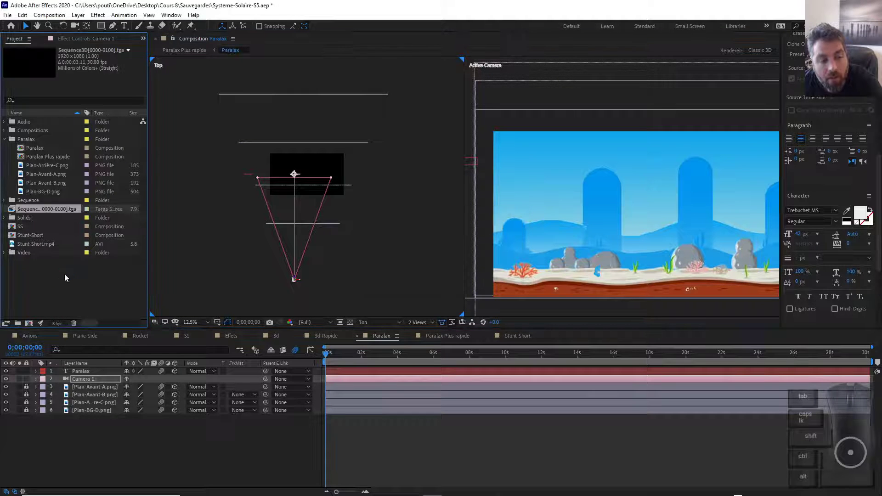
click(52, 268)
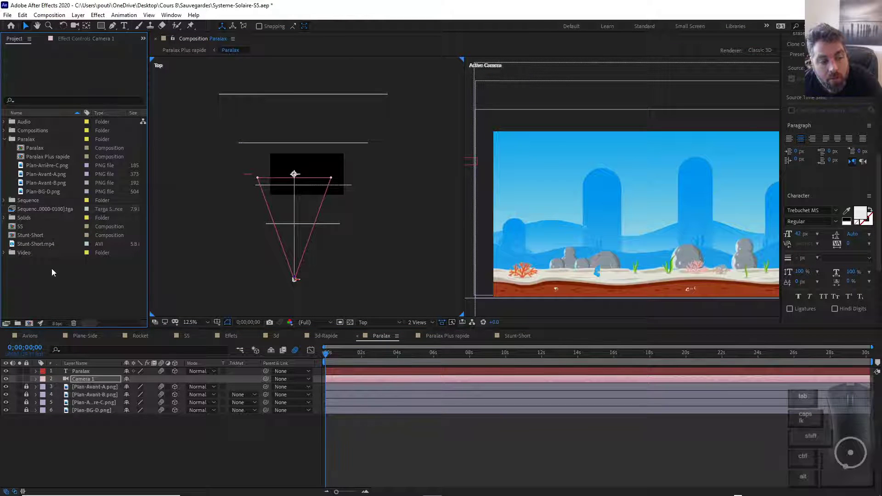
Create a composition from the imported Targa sequence and preview its animation.
click(51, 208)
drag(51, 209, 26, 324)
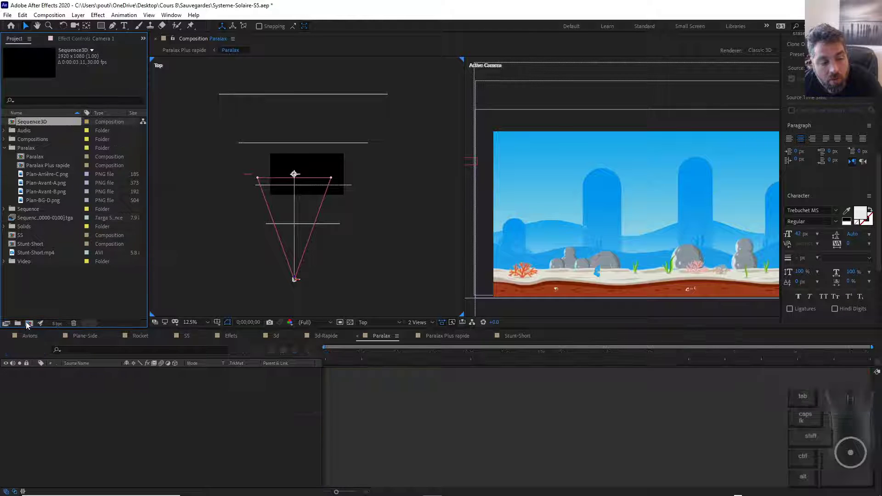
key(space)
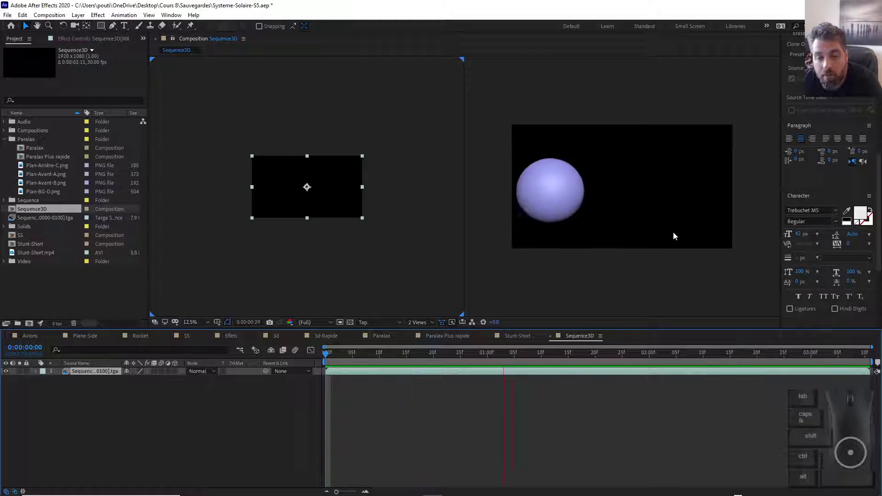
key(space)
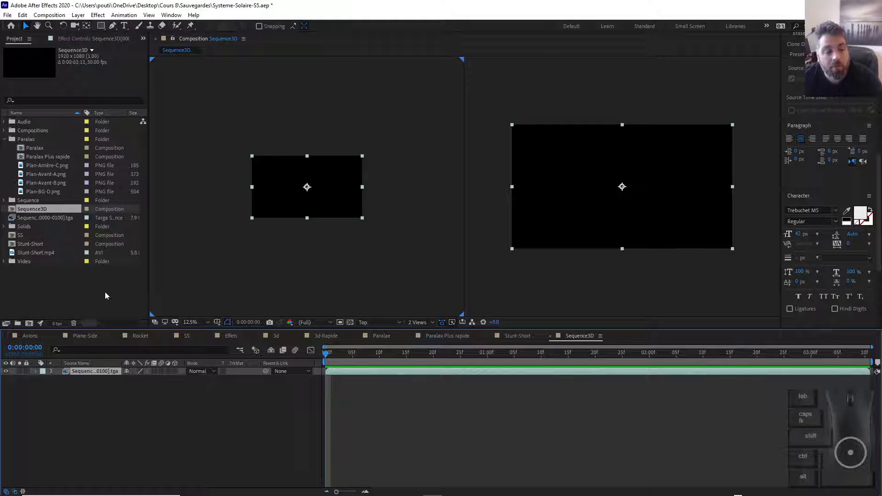
Start a file import and browse to the ETUDIANTS folder using the path copied from File Explorer.
right_click(62, 291)
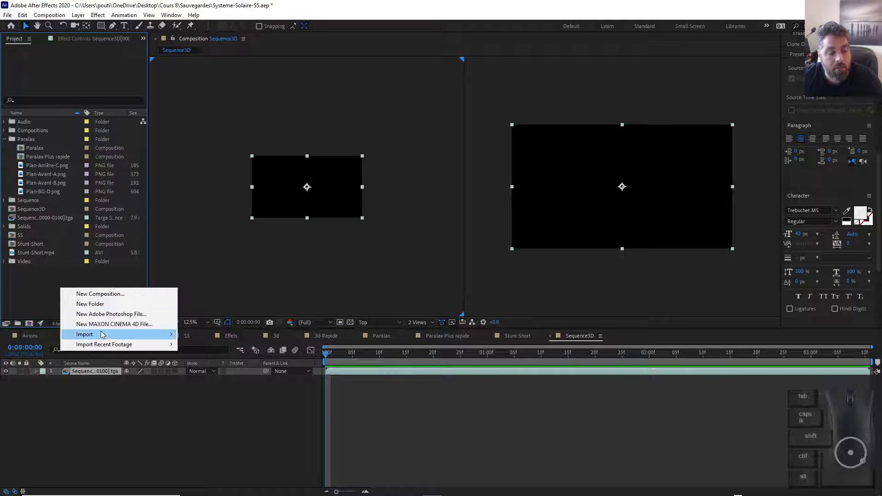
mouse_move(104, 334)
click(220, 338)
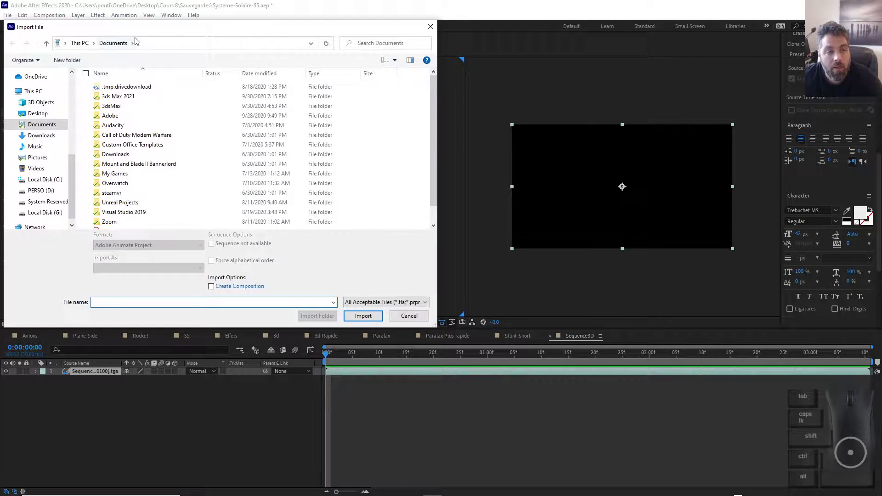
drag(152, 29, 284, 78)
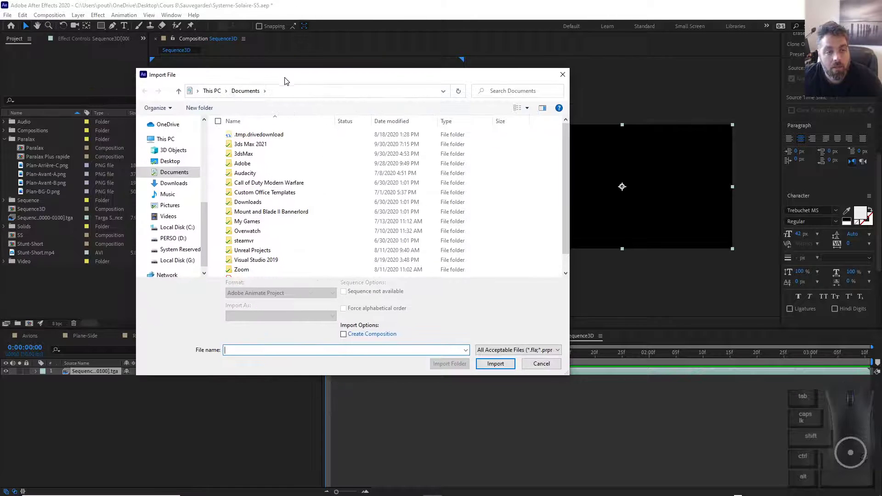
key(alt+Tab)
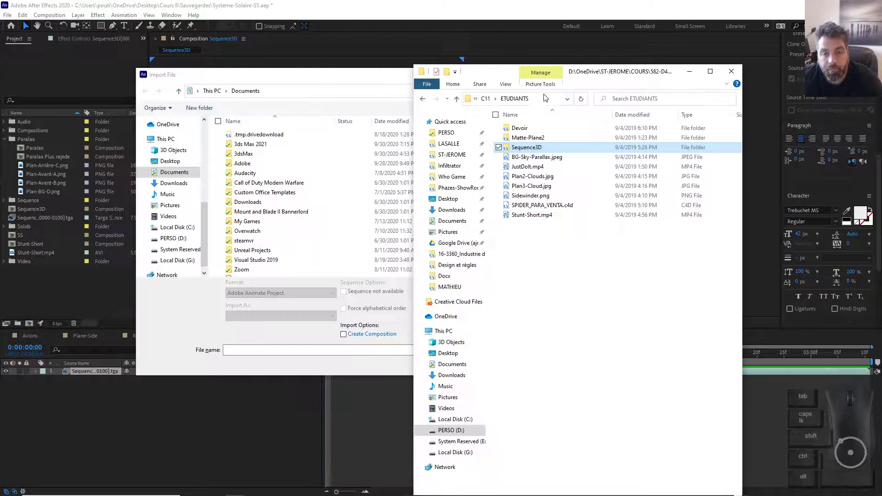
click(545, 98)
key(ctrl+c)
click(311, 98)
click(279, 94)
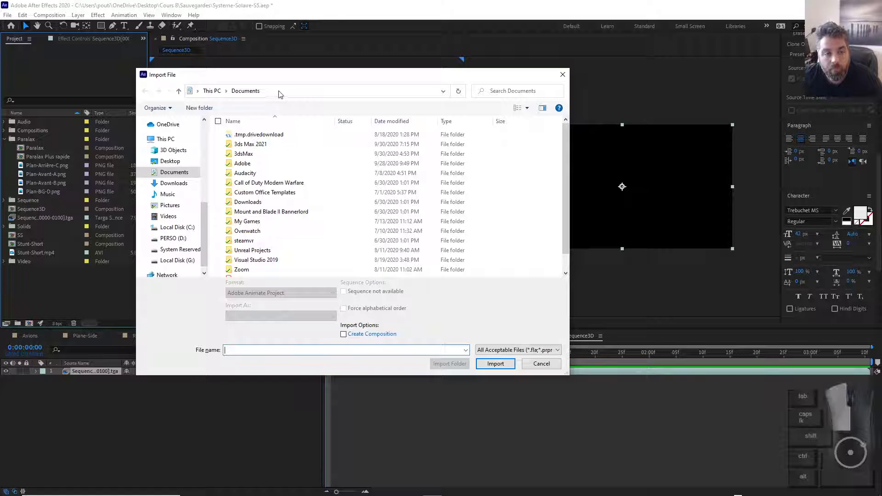
key(ctrl+v)
key(Return)
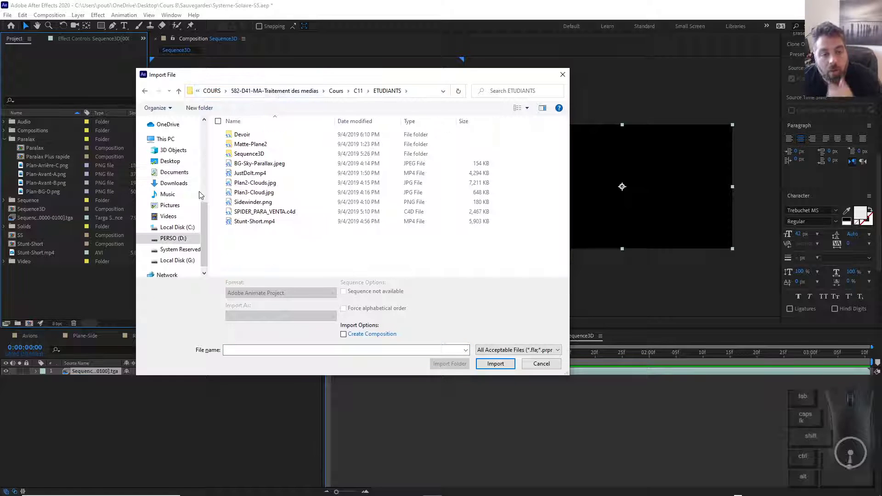
Import Sequence3D0010.tga from the Sequence3D folder as footage with the Targa Sequence option enabled.
double_click(248, 153)
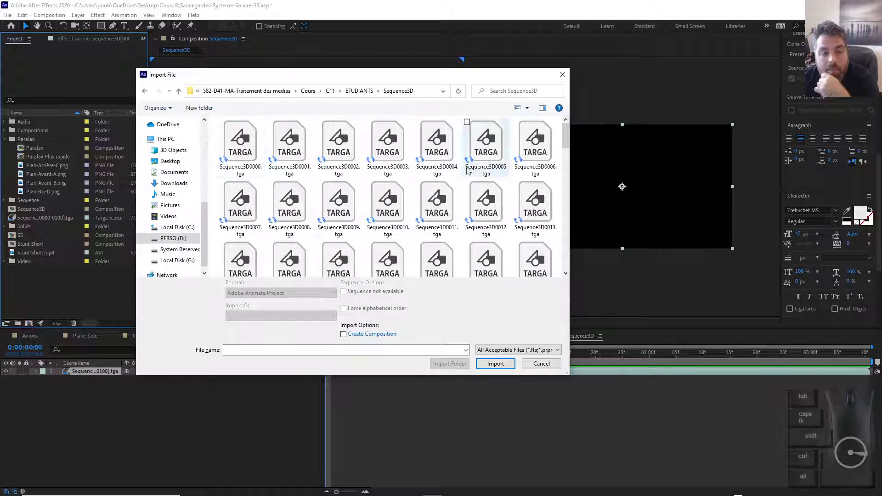
click(368, 209)
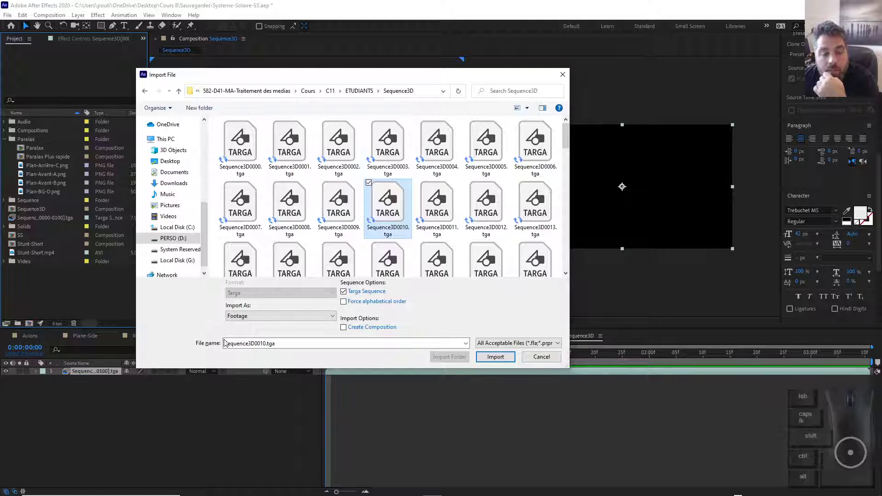
click(347, 295)
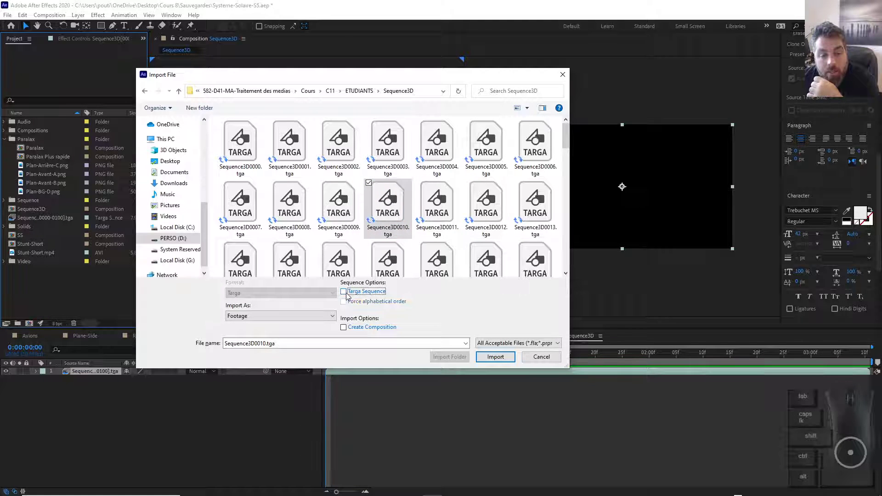
click(348, 296)
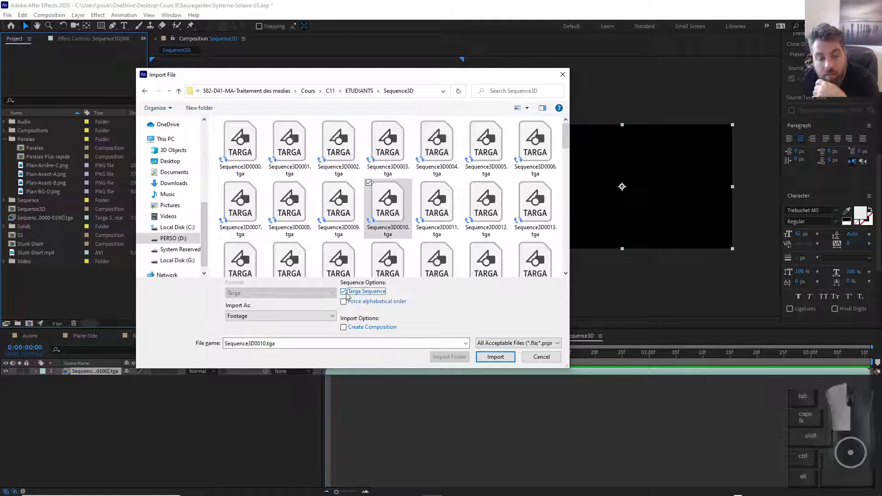
click(347, 296)
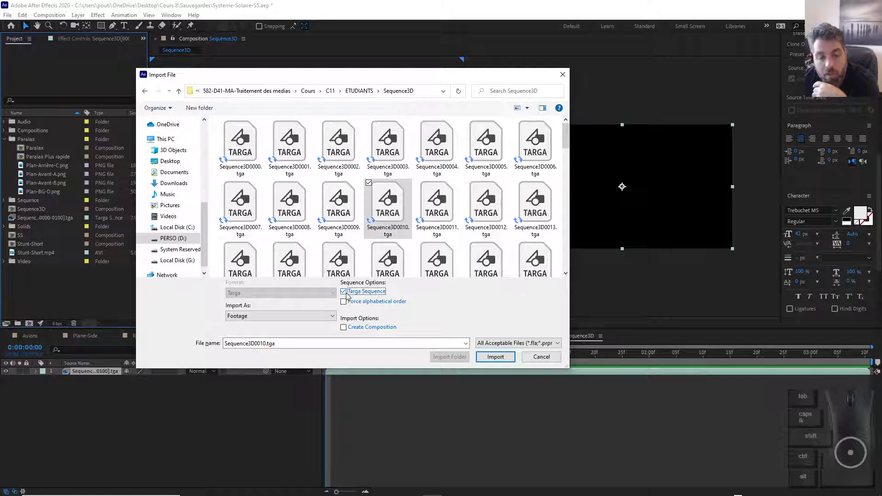
click(496, 357)
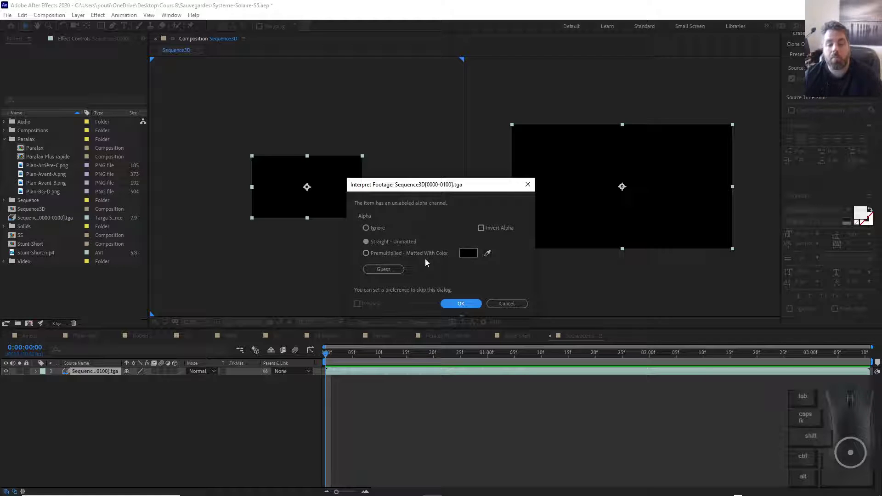
Check the slide on importing 3D sequences for the recommended alpha option and return to the footage interpretation settings.
key(alt+Tab)
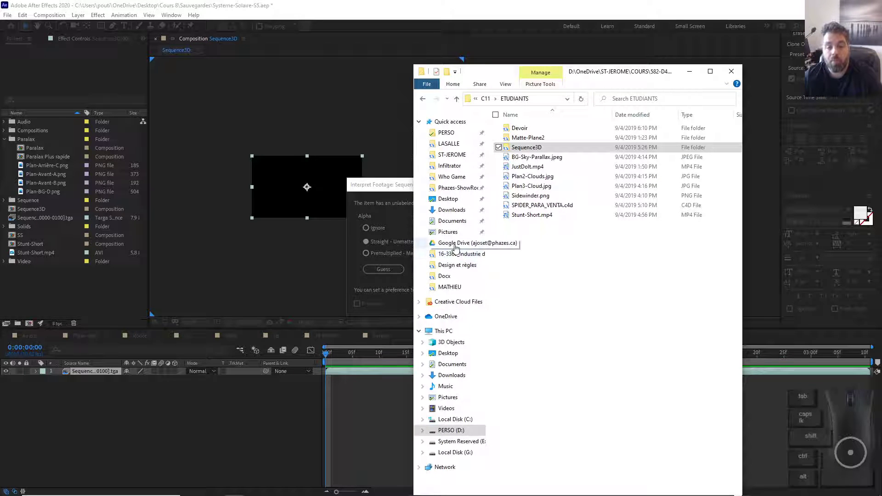
key(alt+Tab)
key(alt+Tab)
key(Tab)
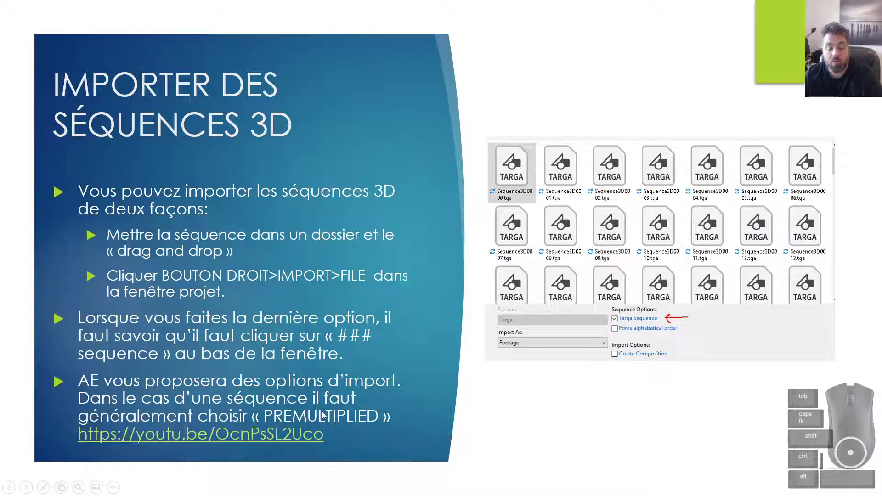
key(alt+Tab)
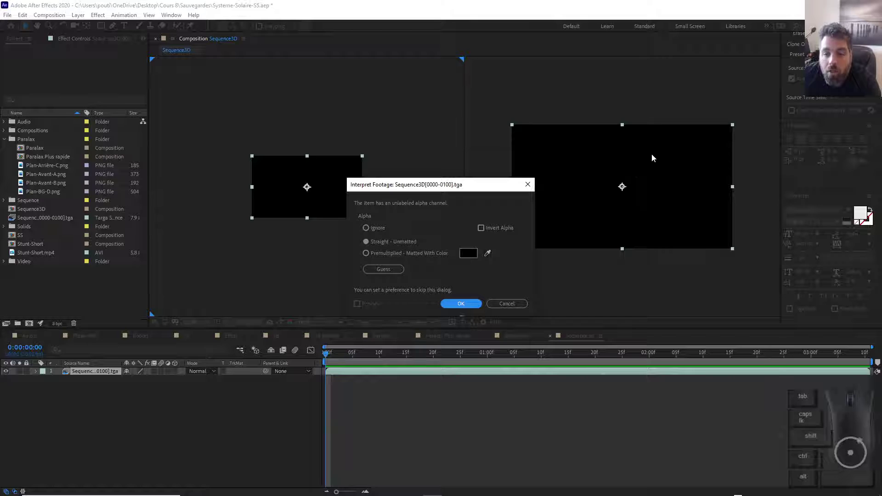
Interpret the sequence's alpha as Premultiplied - Matted With Color and create a composition from the newly imported footage.
click(366, 253)
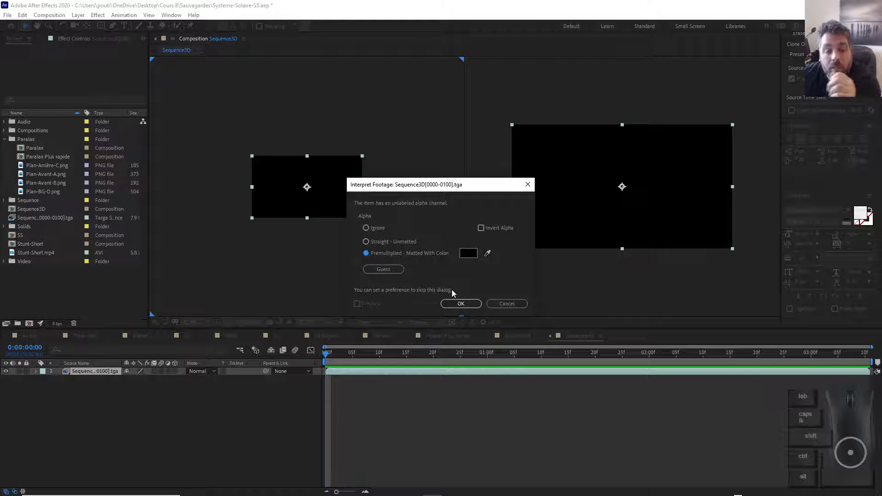
click(457, 304)
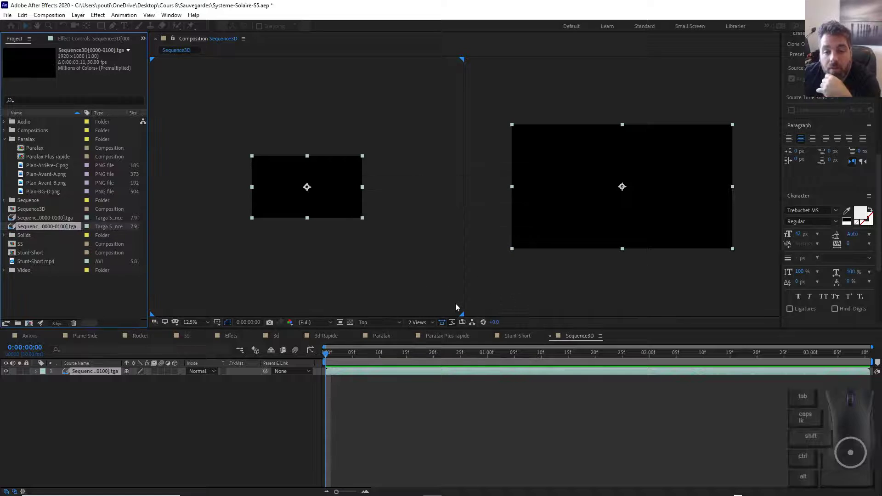
drag(57, 229, 28, 325)
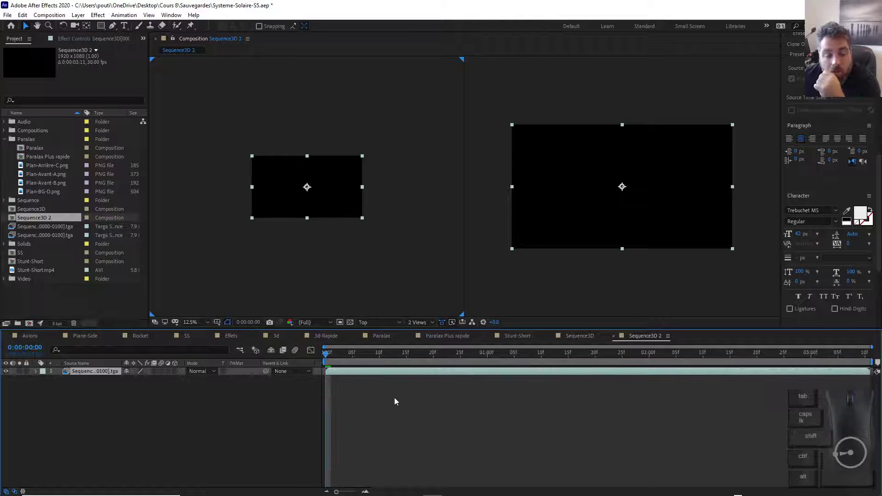
Add a white 1920 x 1080 solid beneath the Targa sequence in Sequence3D 2 and move the playhead to 0:00:01:20.
right_click(216, 418)
mouse_move(317, 318)
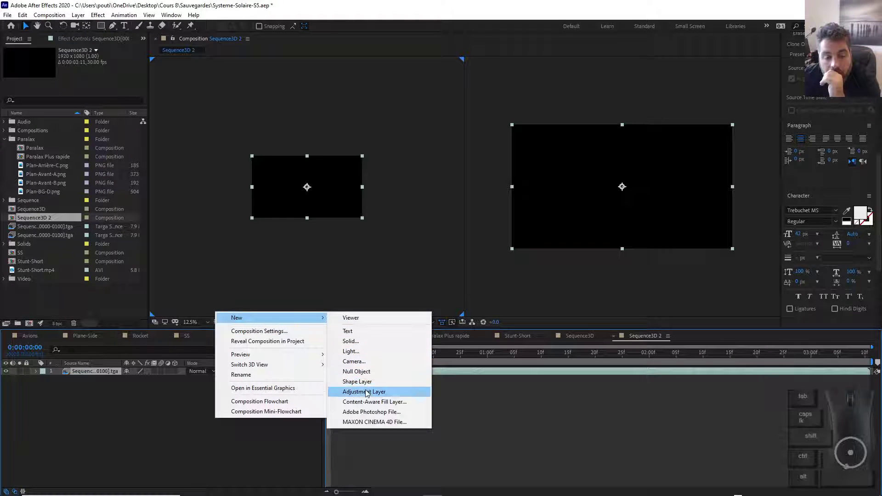
click(354, 343)
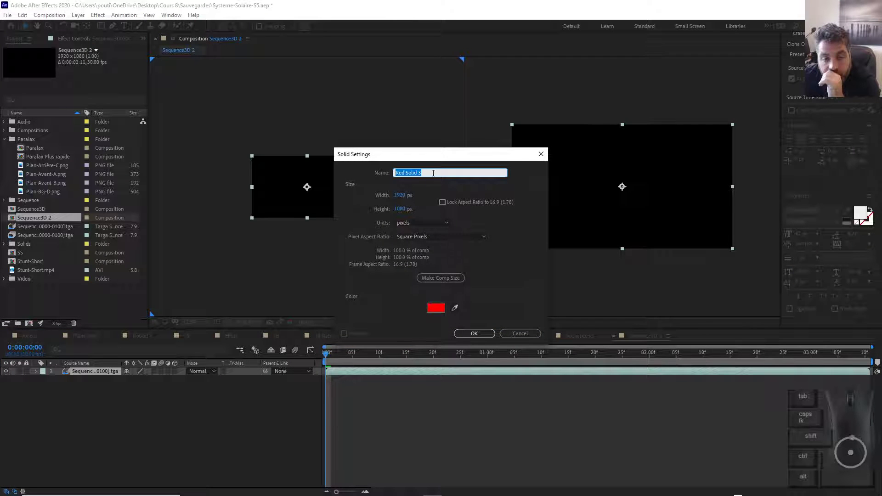
click(437, 308)
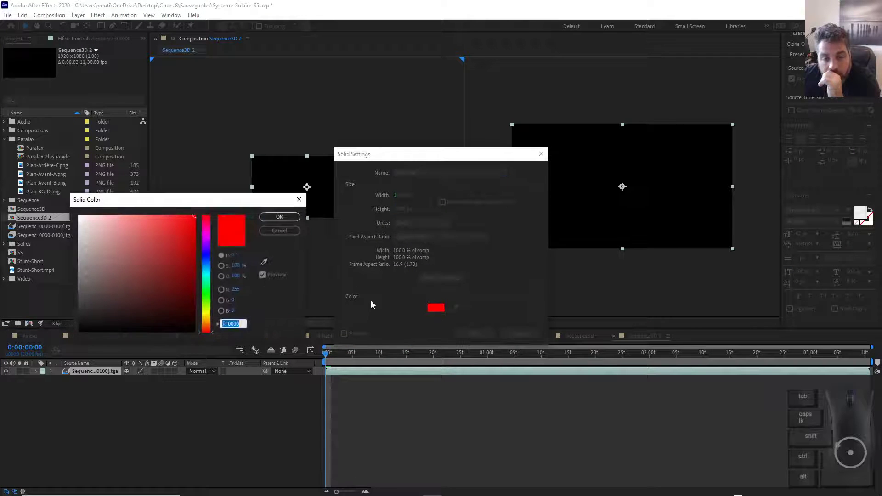
click(79, 216)
click(280, 217)
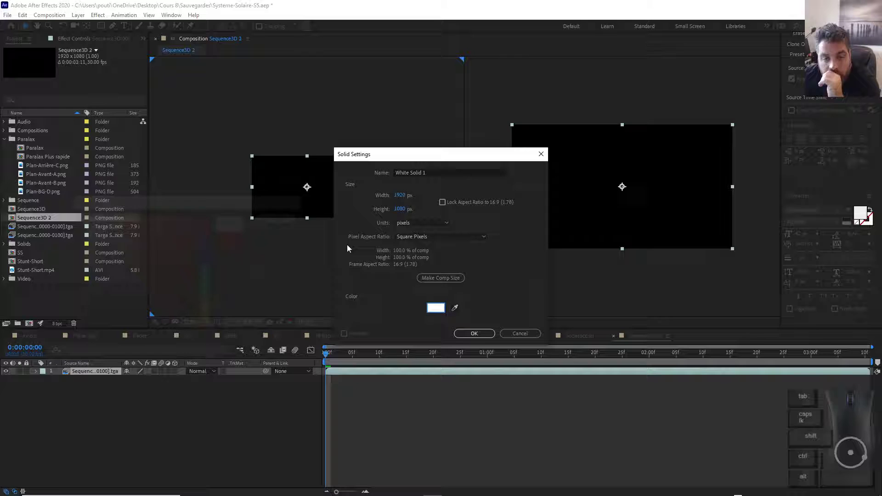
click(476, 333)
drag(102, 371, 187, 410)
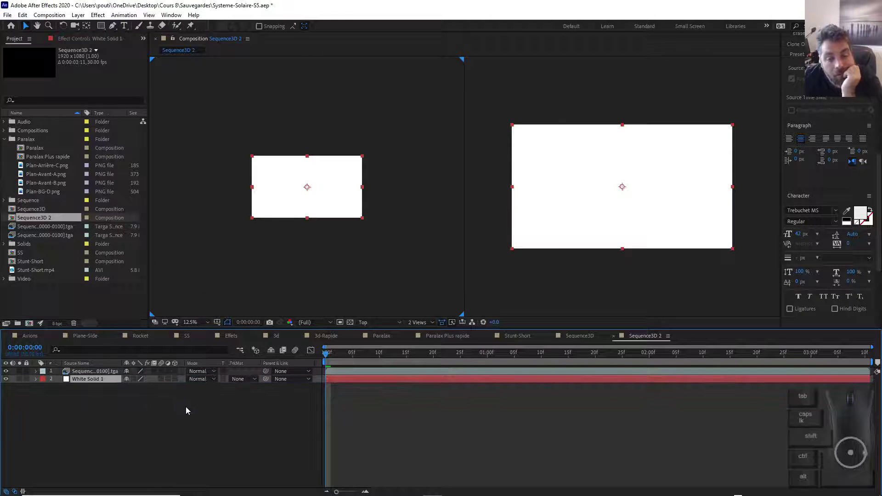
click(152, 372)
drag(327, 354, 595, 359)
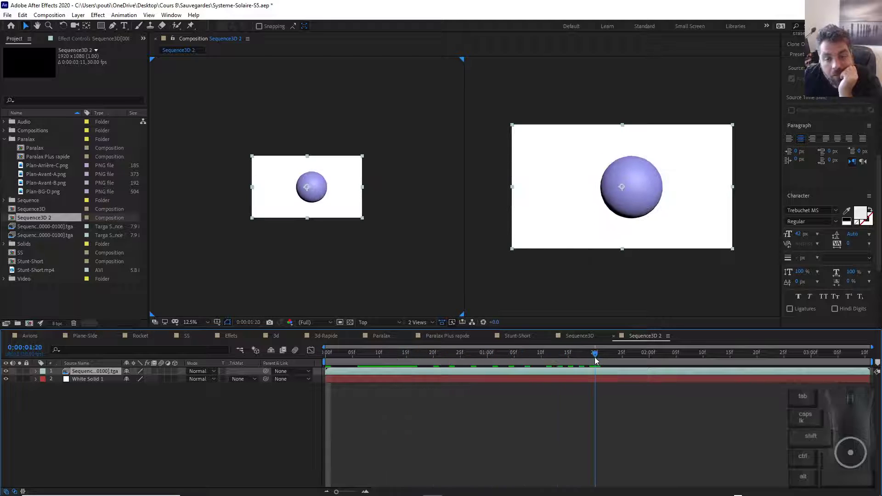
Place White Solid 1 from the Solids folder beneath the sequence in Sequence3D and move the playhead to 0:00:01:19.
click(584, 336)
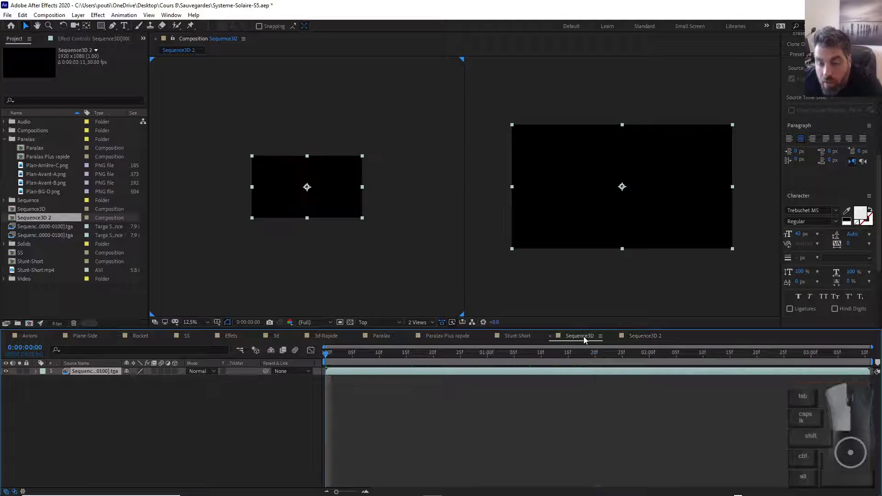
click(115, 444)
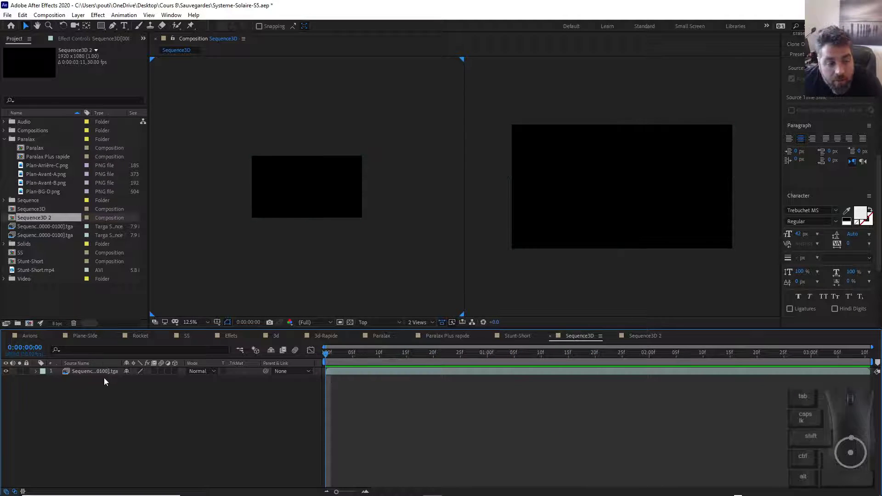
click(5, 244)
scroll(38, 228, down, 3)
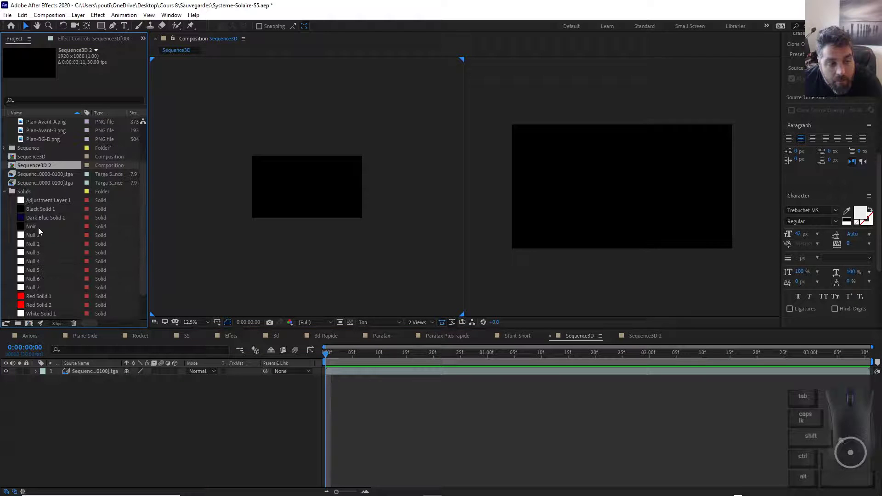
scroll(56, 255, down, 2)
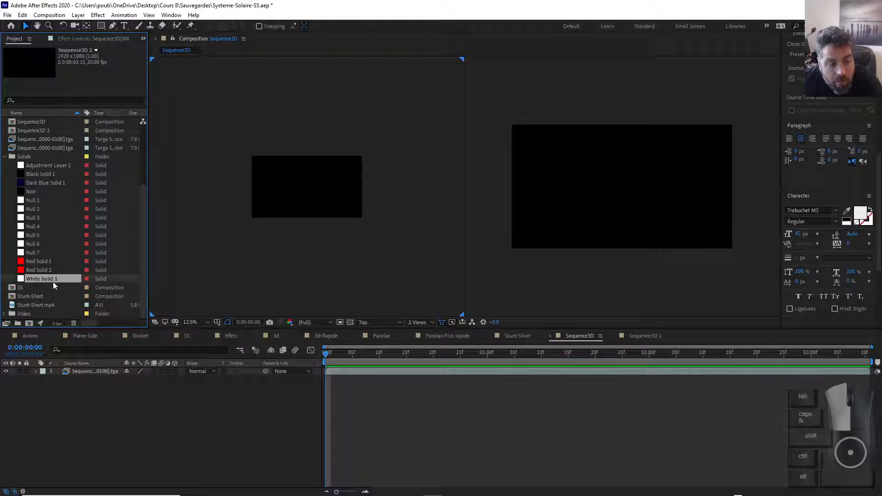
drag(53, 280, 108, 386)
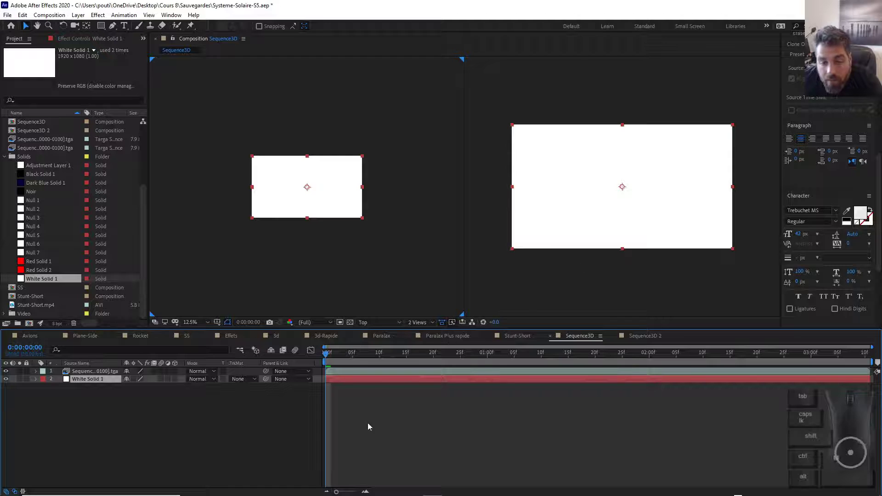
drag(552, 363, 590, 354)
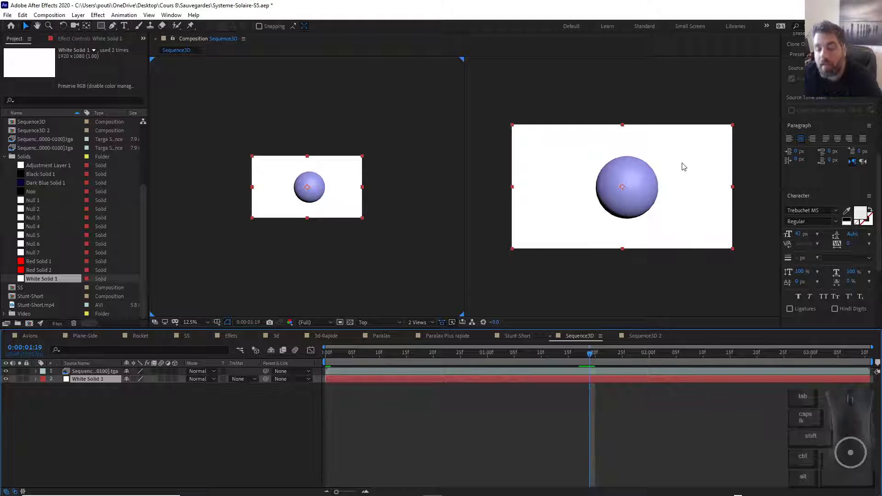
Switch the Sequence3D viewer to a 1 View layout and inspect the sphere's outline at 200%.
scroll(675, 167, up, 3)
scroll(665, 169, down, 1)
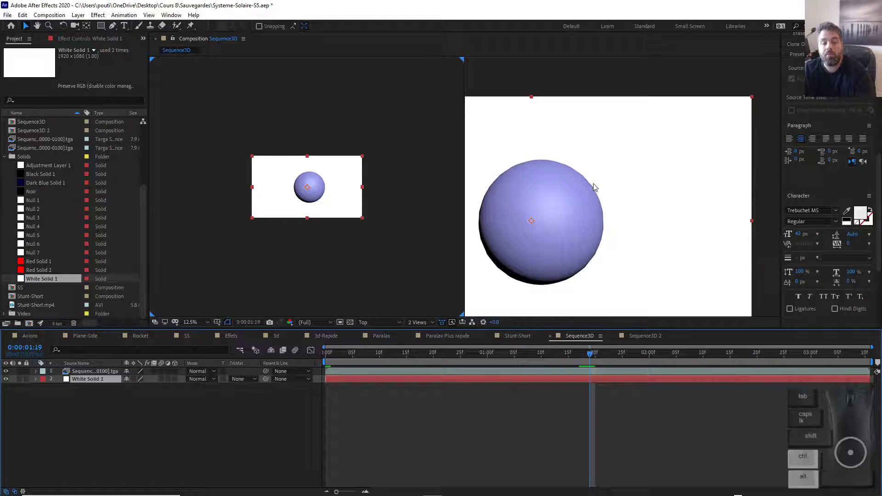
click(417, 324)
click(421, 338)
scroll(418, 190, up, 6)
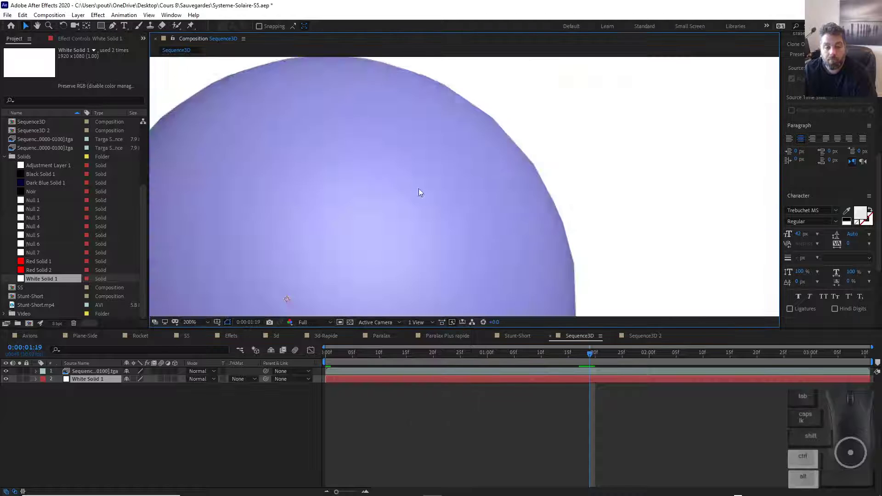
scroll(509, 159, down, 4)
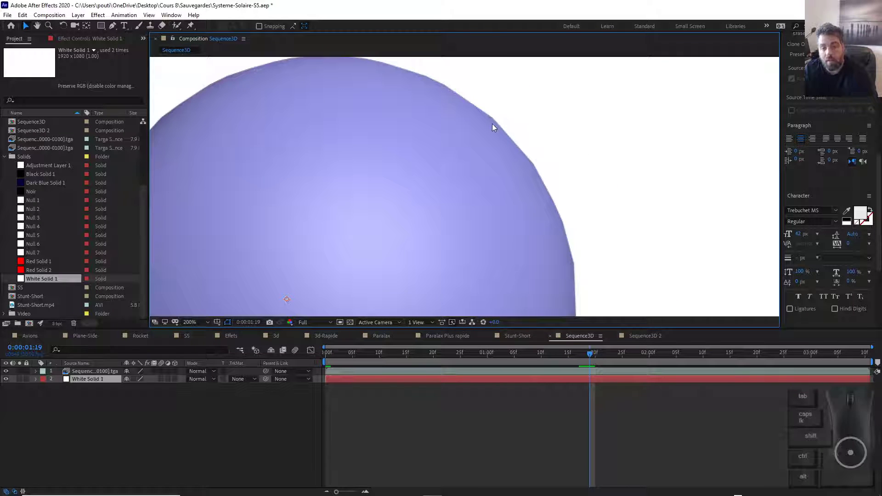
Show Sequence3D 2 in a 1 View layout and inspect the sphere's outline at 400%.
click(641, 336)
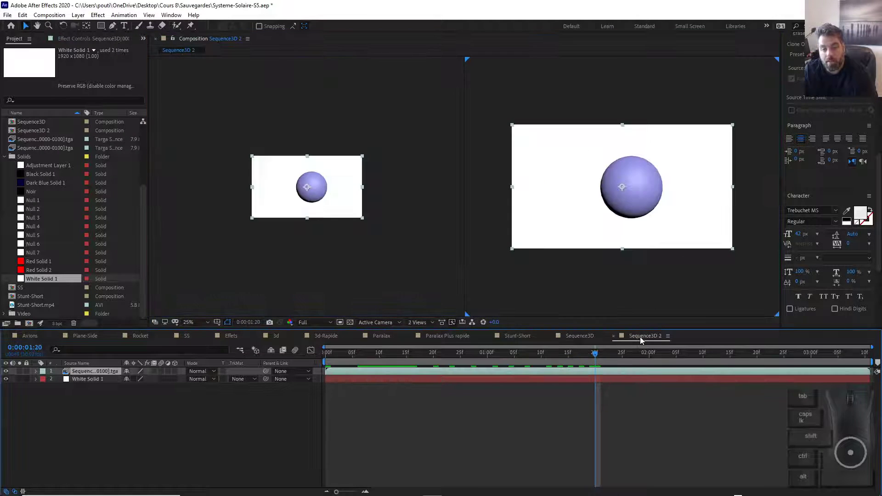
scroll(666, 177, up, 3)
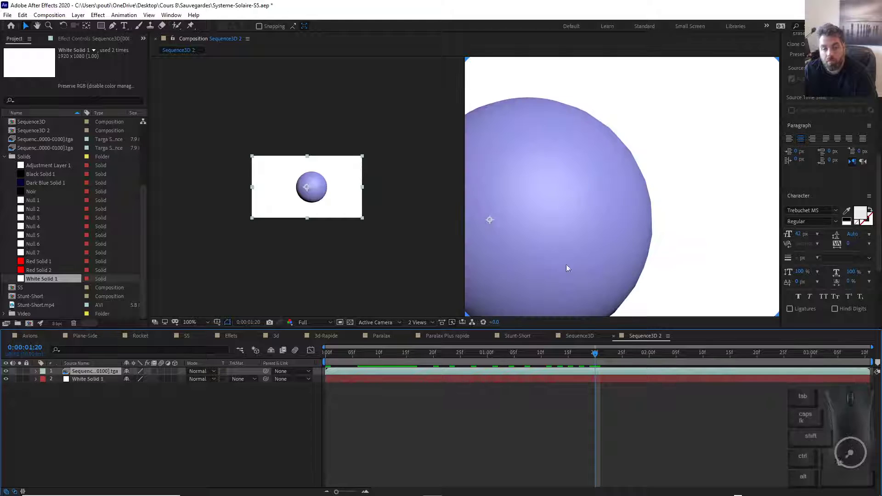
click(417, 324)
click(430, 334)
scroll(444, 173, up, 4)
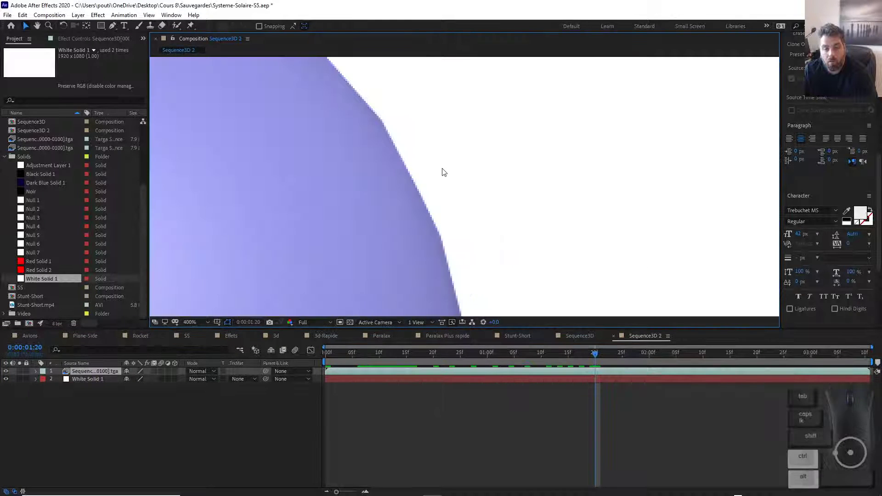
Compare the sphere's edge pixels at 1600% between Sequence3D and Sequence3D 2.
click(582, 337)
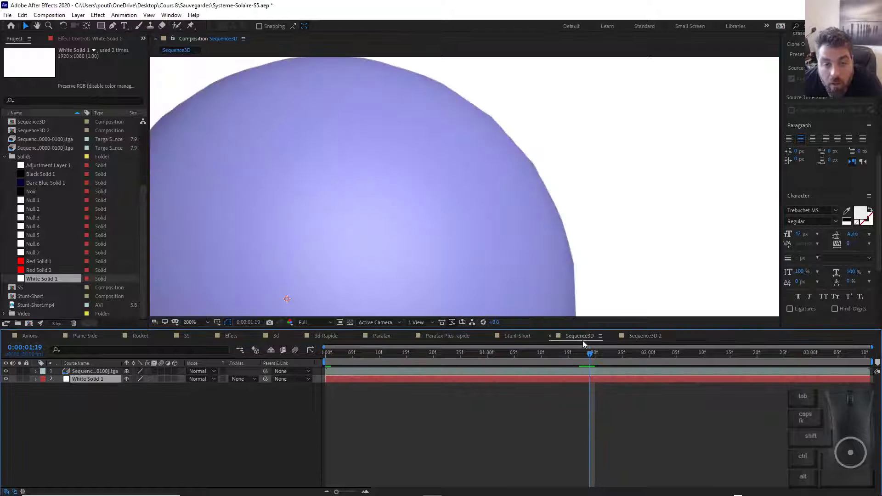
scroll(603, 209, up, 3)
scroll(604, 210, up, 4)
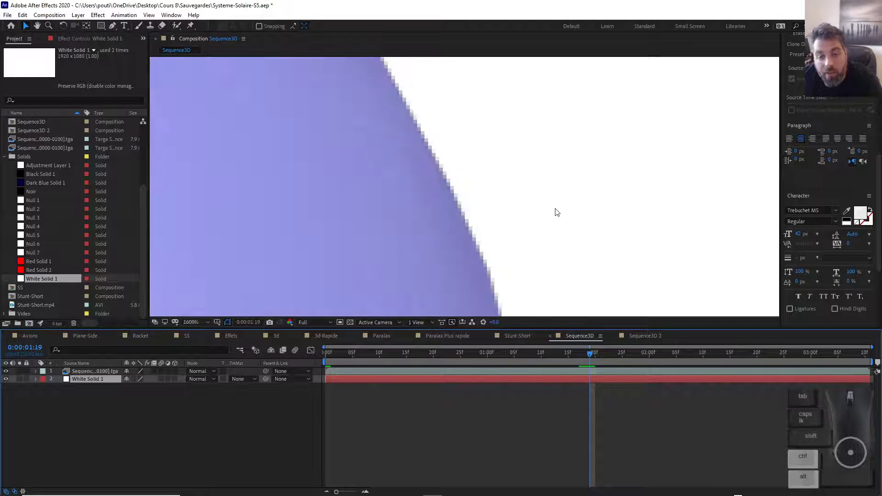
click(646, 336)
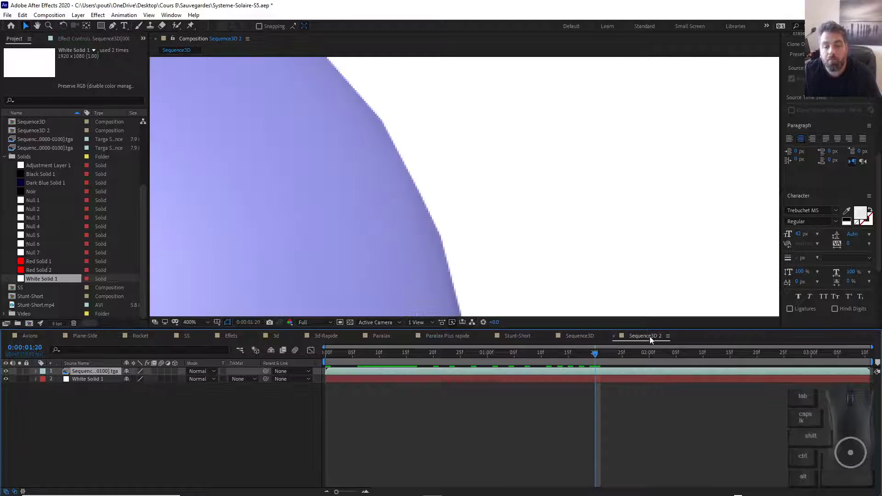
scroll(340, 186, up, 4)
drag(632, 219, 340, 221)
click(582, 338)
click(632, 337)
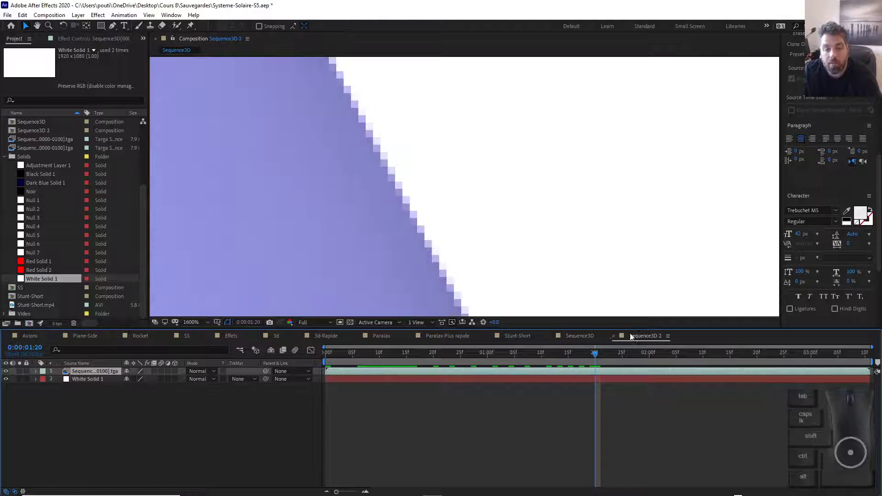
click(578, 337)
click(633, 335)
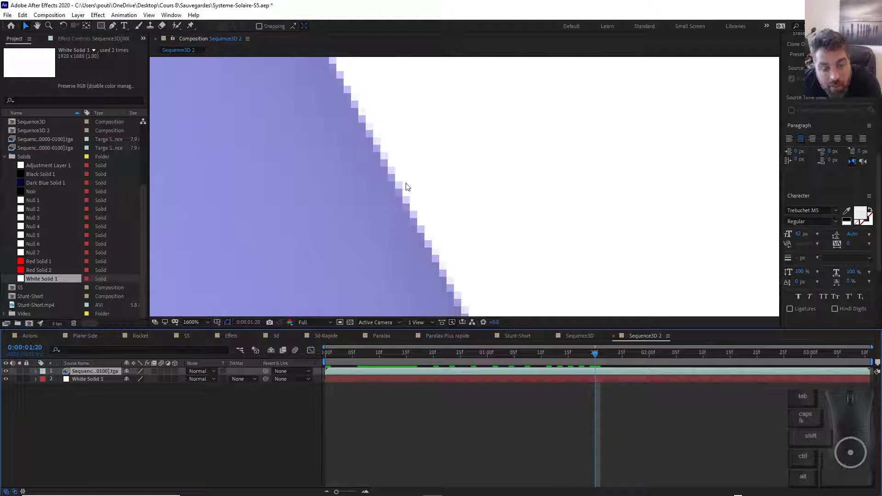
click(580, 336)
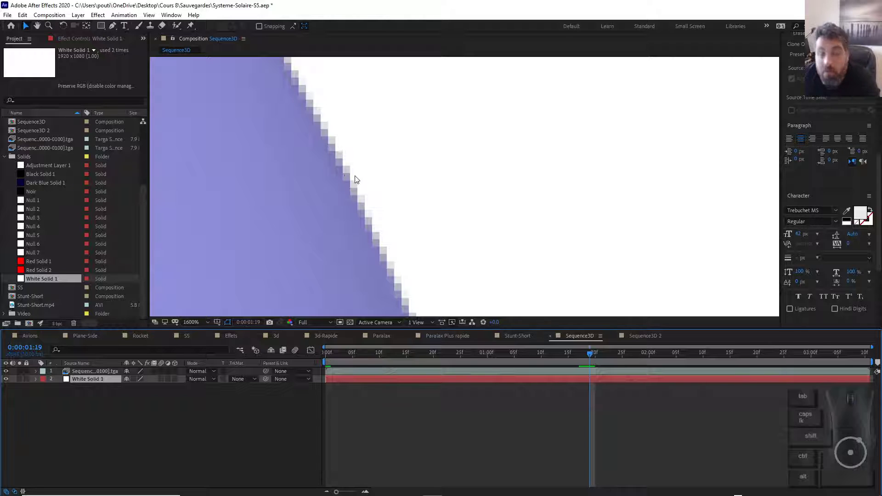
Reframe the sphere at 100% in both Sequence3D and Sequence3D 2 to examine its overall outline.
scroll(359, 177, down, 11)
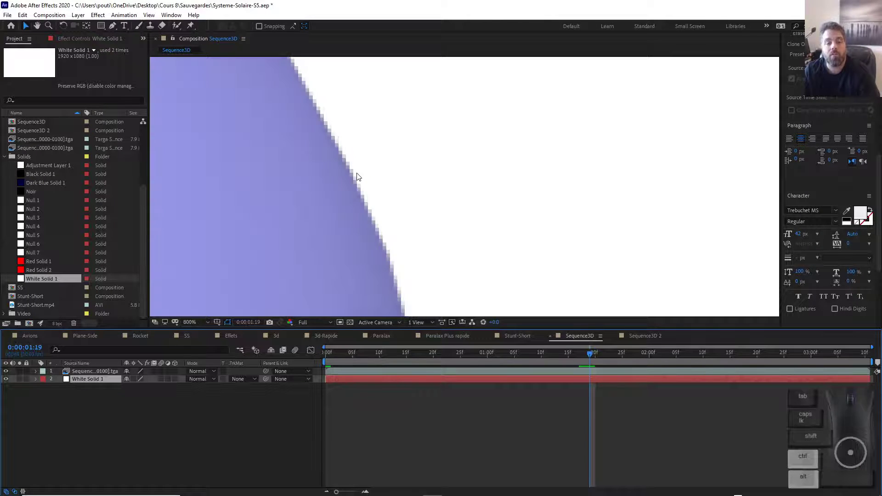
scroll(237, 197, up, 3)
scroll(666, 167, down, 2)
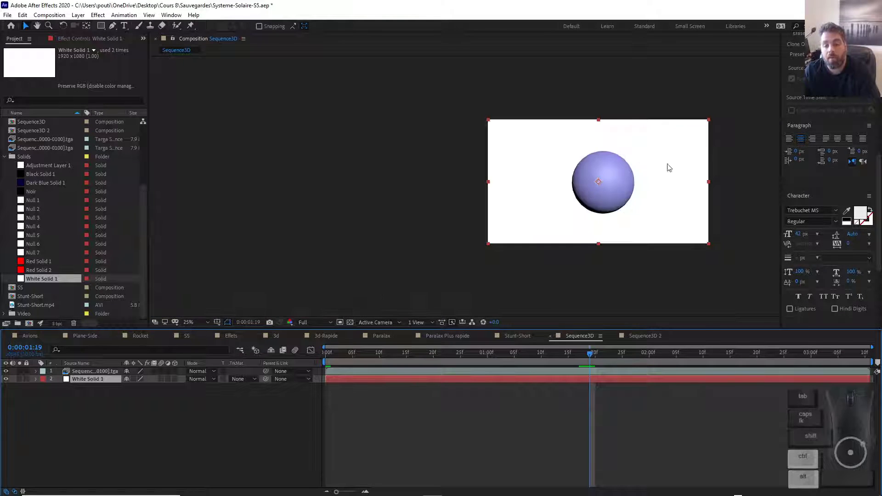
scroll(666, 183, up, 4)
click(639, 338)
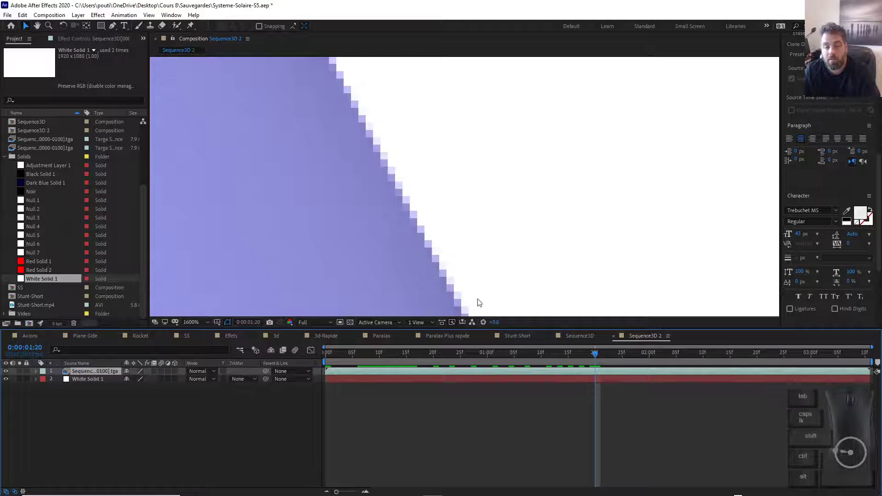
scroll(512, 236, down, 8)
click(580, 337)
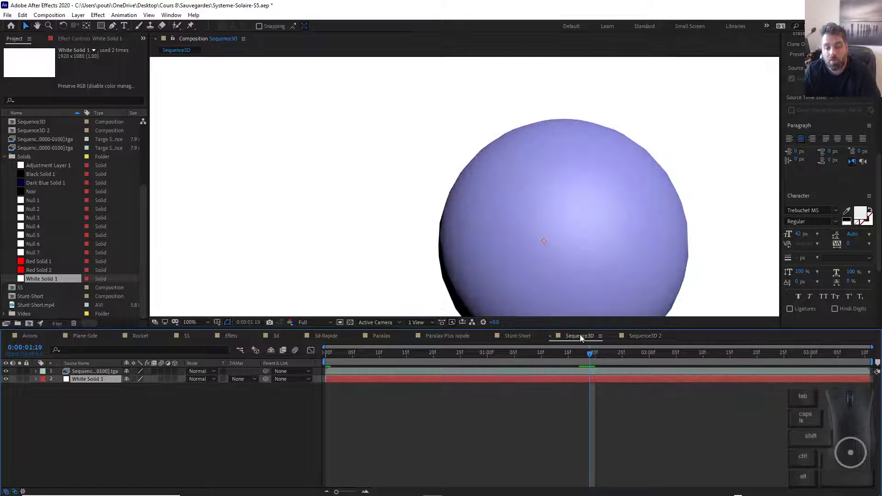
click(644, 336)
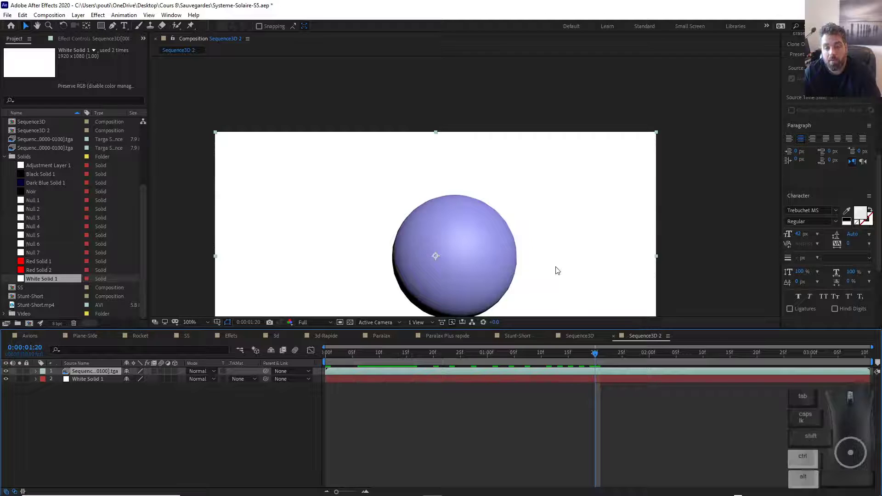
scroll(556, 270, up, 3)
scroll(565, 287, down, 2)
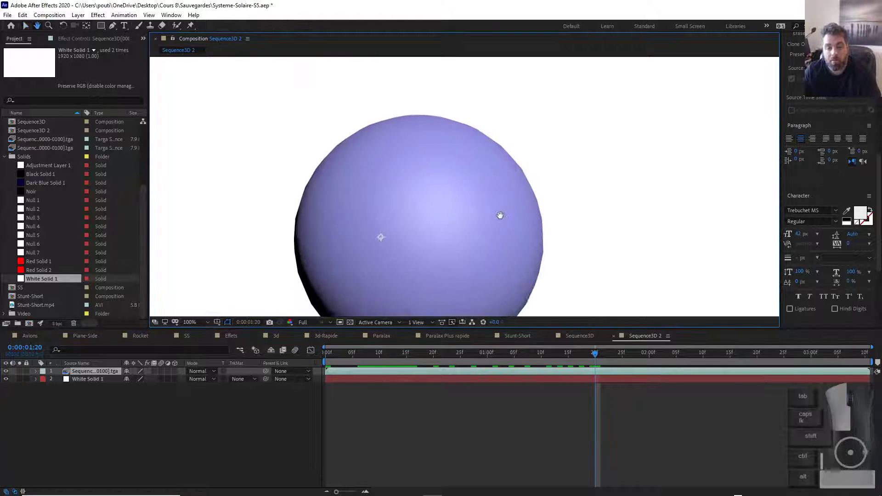
Alternate between Sequence3D and Sequence3D 2 at 100% to compare how the sphere's edge blends into the white background.
click(580, 336)
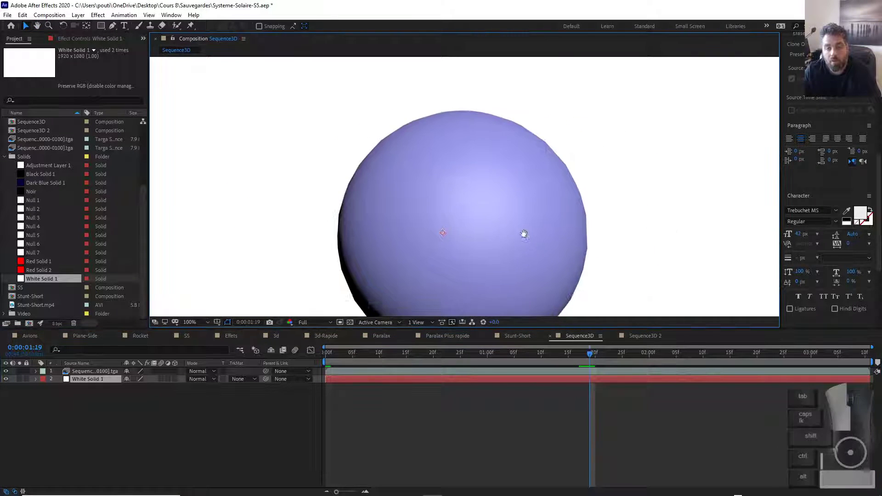
click(644, 336)
click(587, 338)
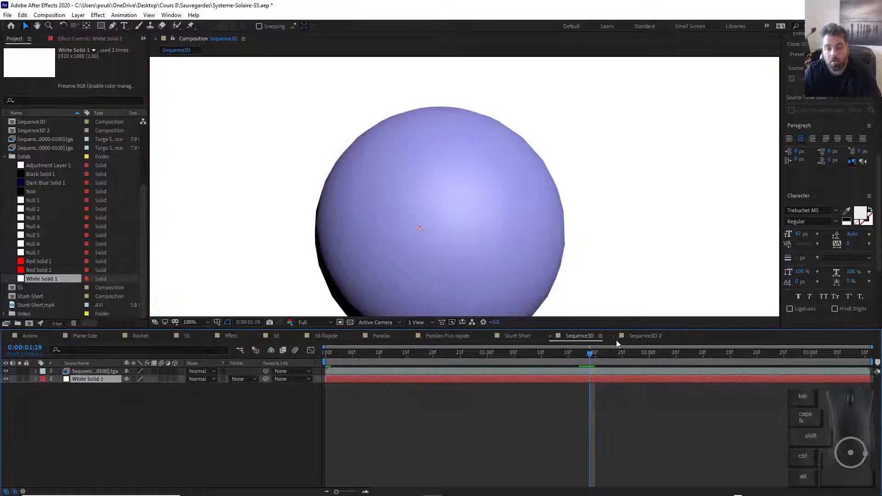
click(617, 340)
click(593, 337)
click(613, 340)
click(584, 337)
click(640, 340)
click(575, 337)
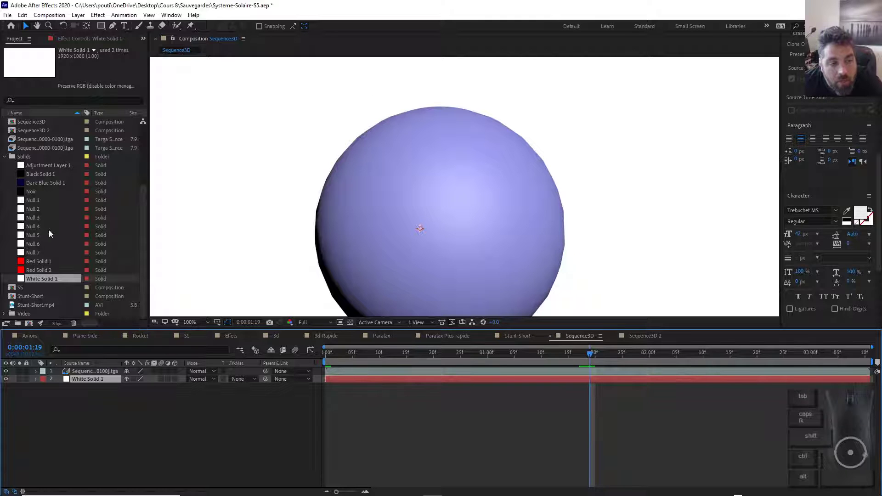
Reinterpret the upper Sequence3D Targa sequence's alpha as Premultiplied - Matted With Color, using black.
scroll(47, 193, up, 3)
right_click(54, 218)
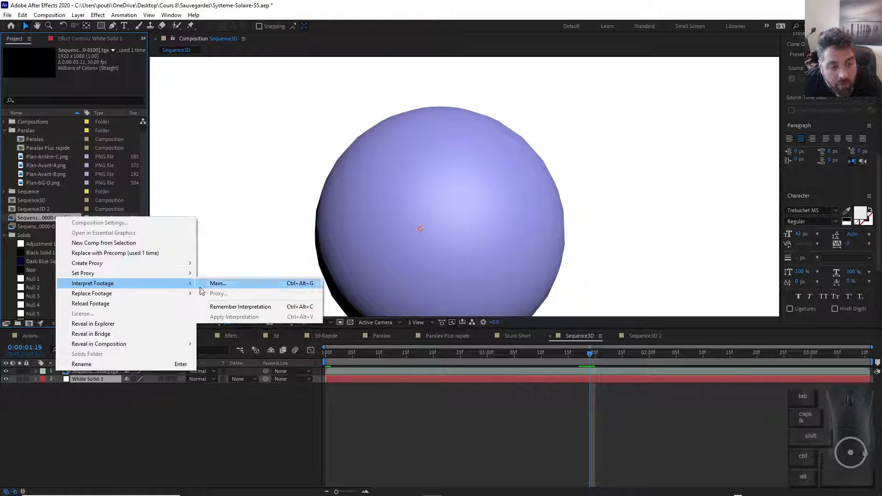
mouse_move(130, 287)
click(234, 285)
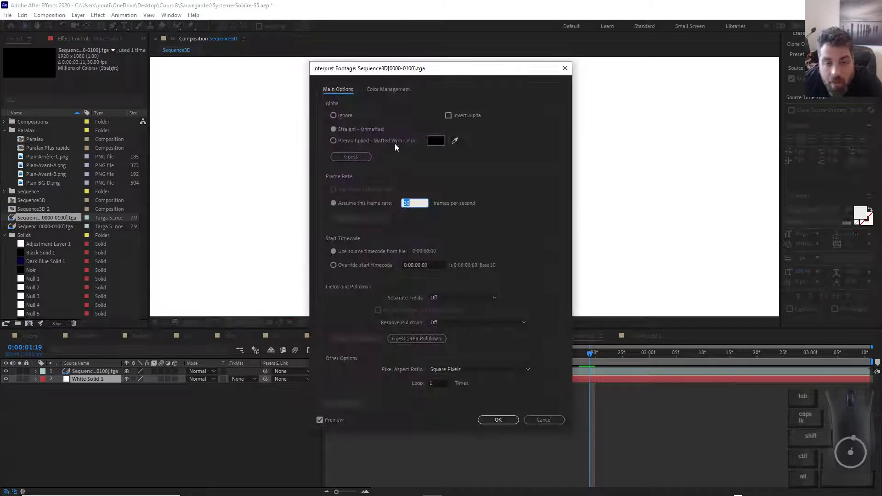
click(345, 140)
click(497, 419)
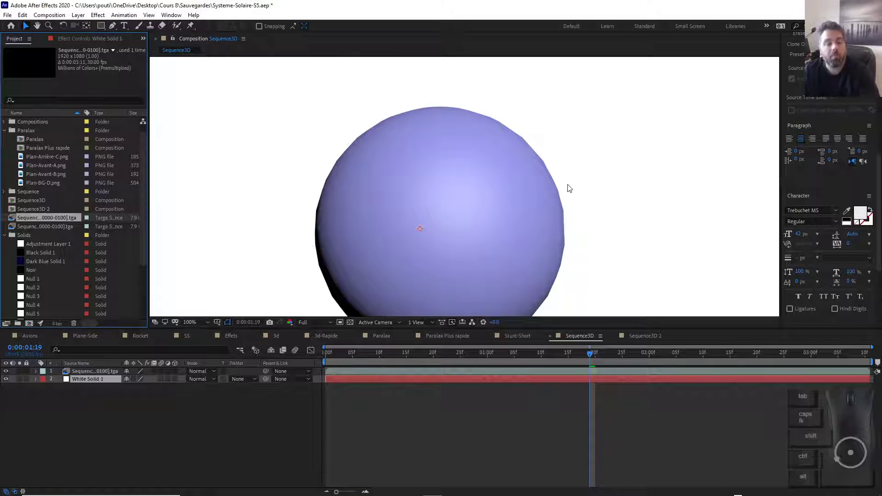
View the whole Sequence3D composition at 50% and hide White Solid 1 to see the sphere over black.
key(alt)
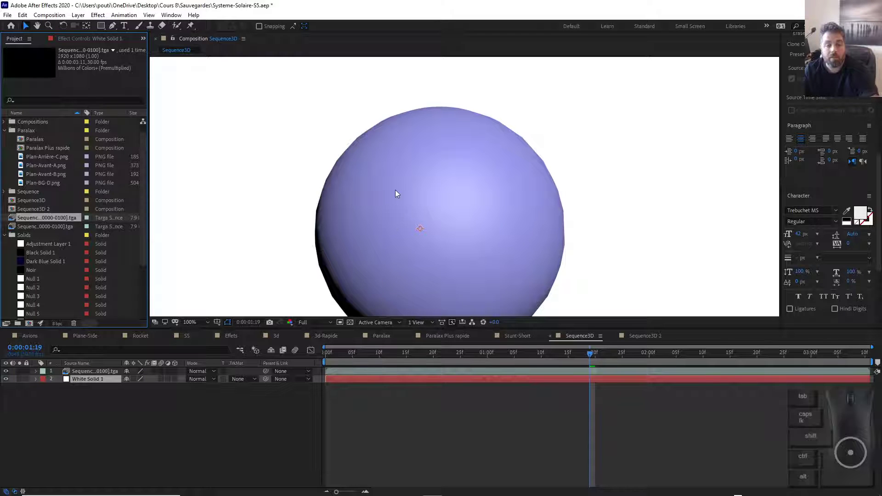
scroll(395, 190, down, 4)
scroll(396, 189, up, 2)
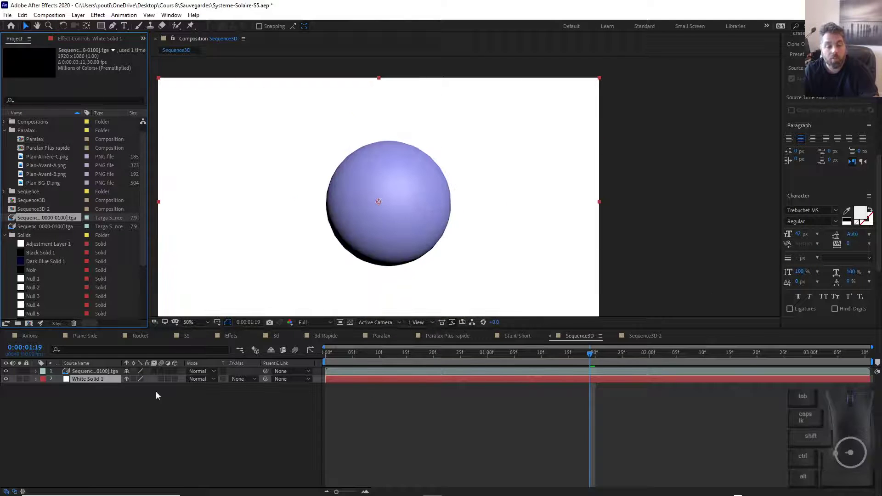
click(104, 373)
click(9, 379)
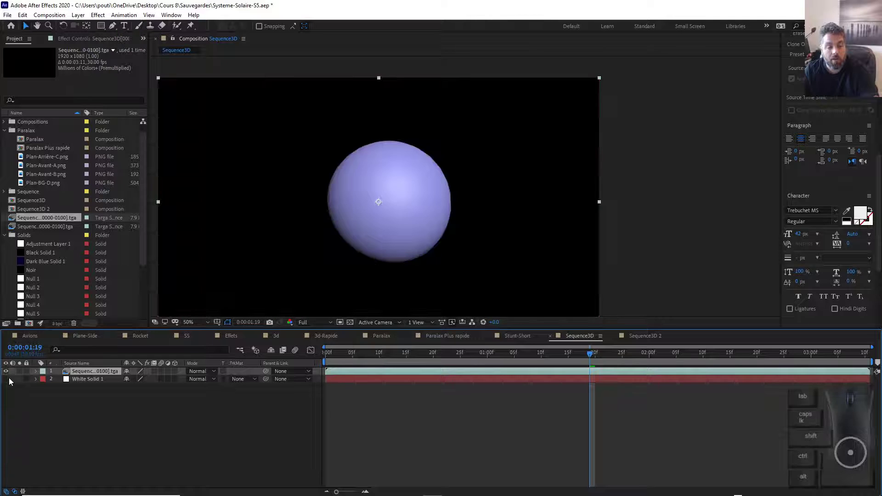
click(93, 372)
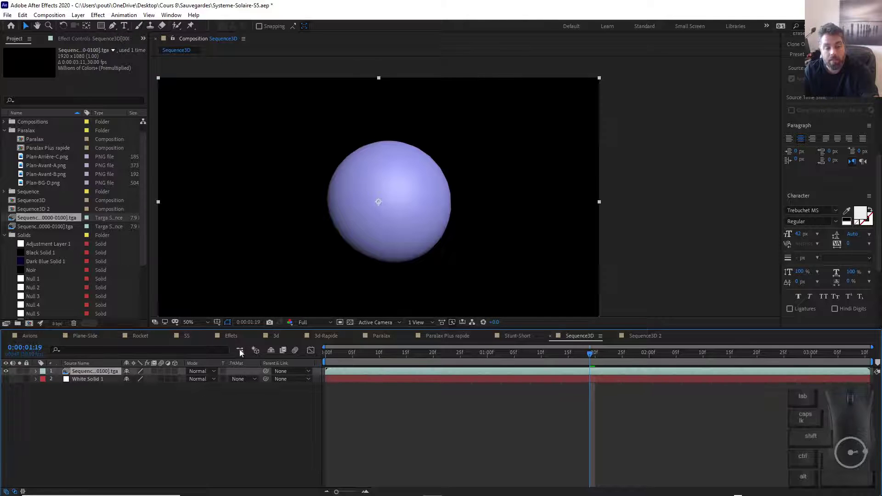
Inspect the sphere's Alpha channel, restoring the RGB view and White Solid 1's visibility when done.
click(313, 323)
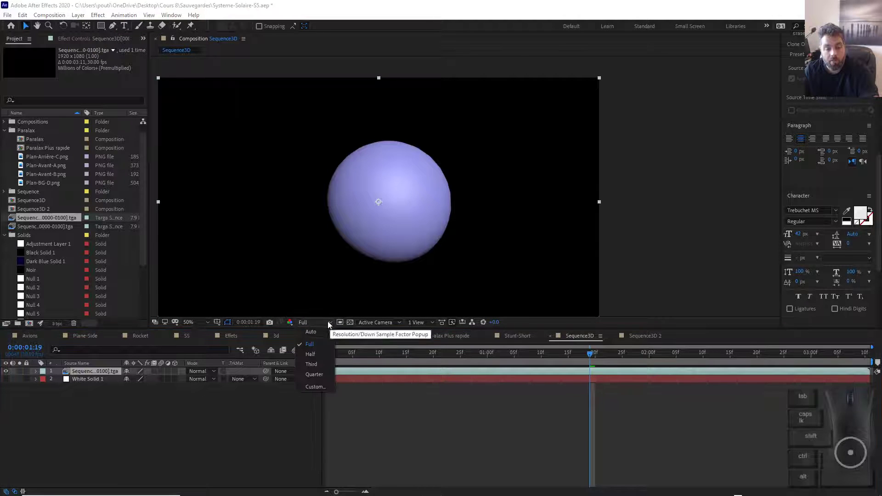
click(290, 323)
click(290, 322)
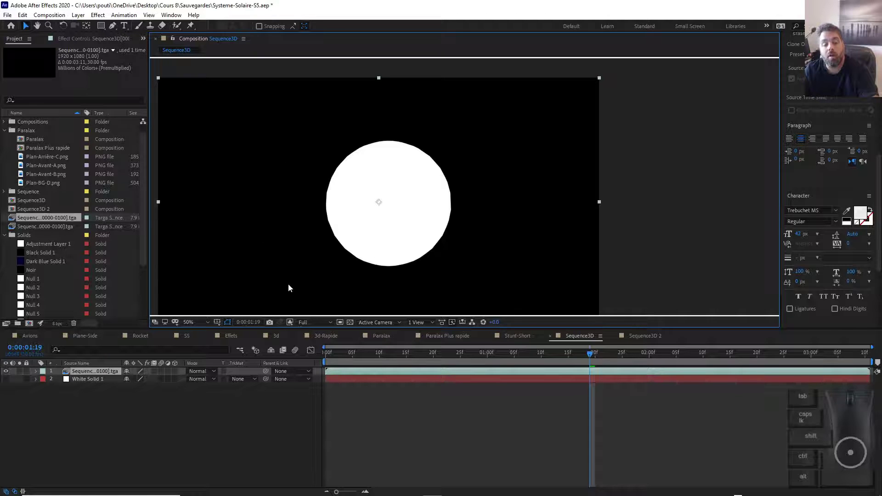
click(290, 322)
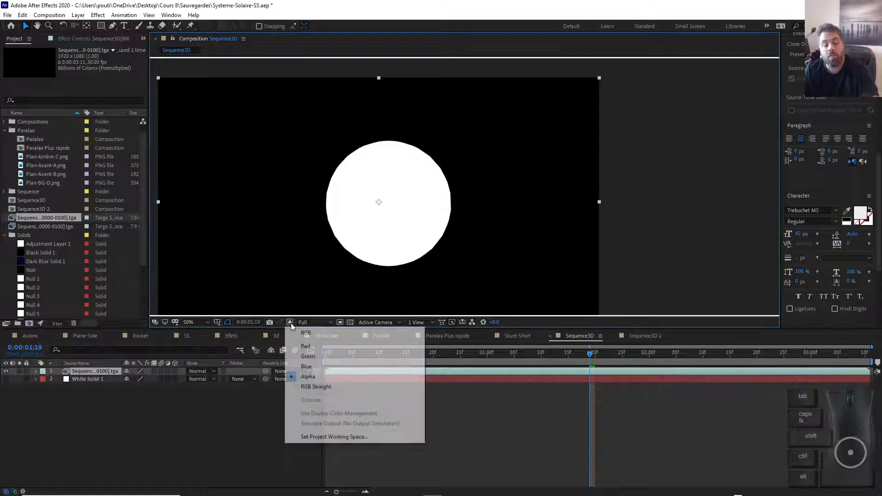
click(305, 333)
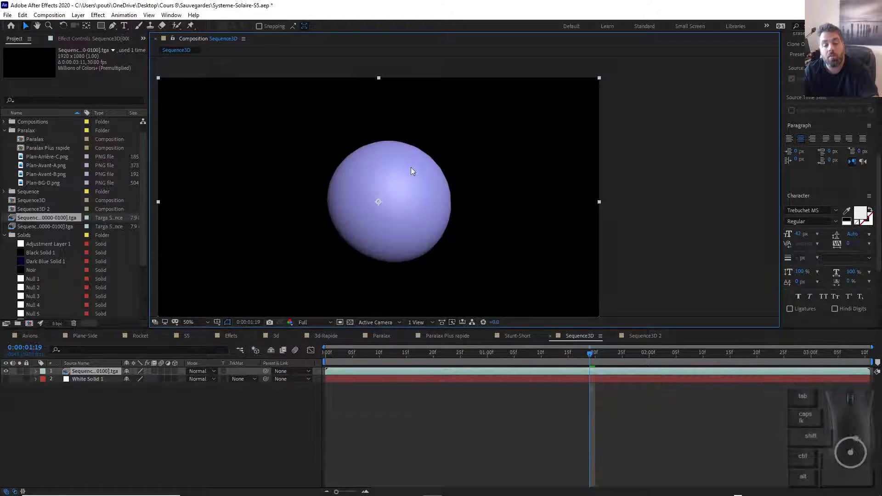
click(6, 379)
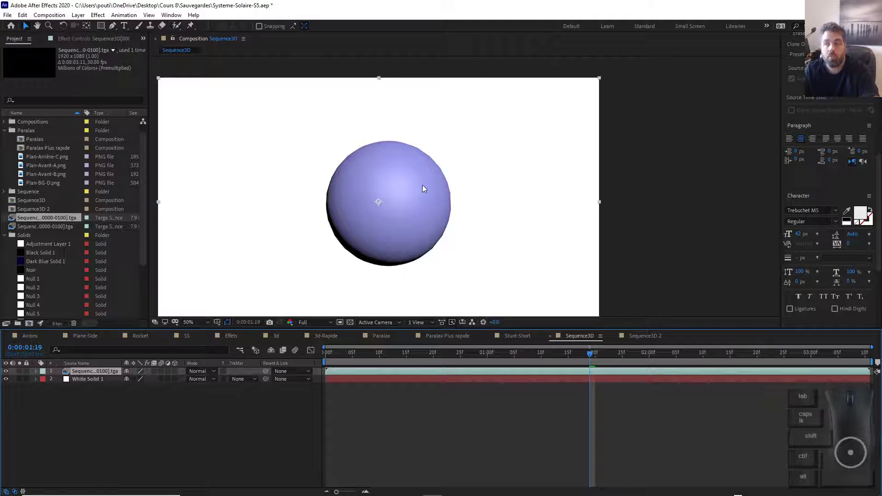
Switch to the PowerPoint slide show and advance to the slide on importing 3D objects.
key(alt+Tab)
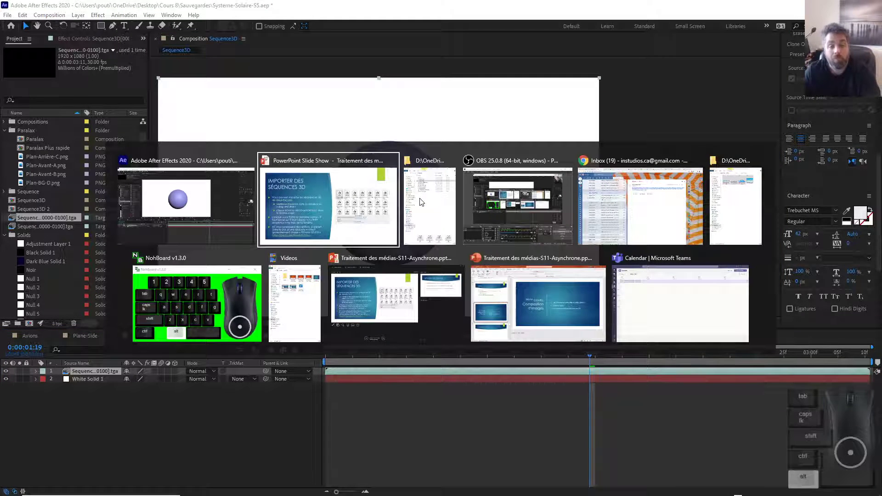
key(Right)
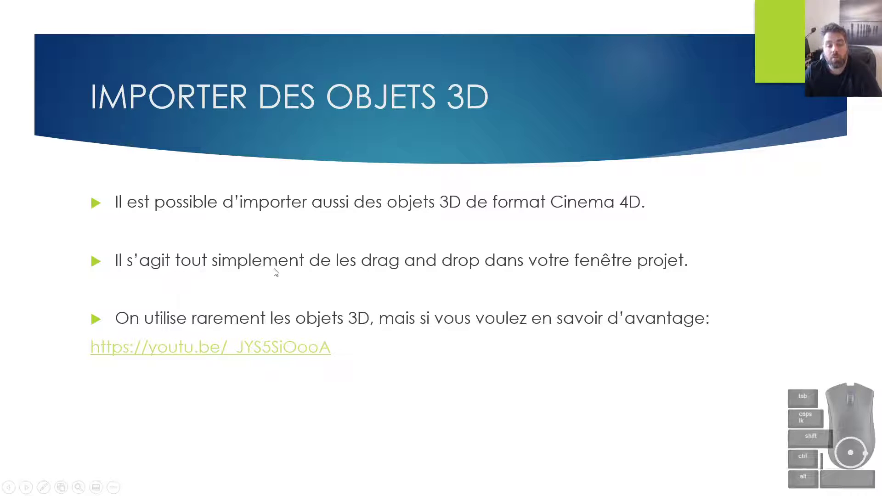
Import SPIDER_PARA_VENTA.c4d from the ETUDIANTS folder in File Explorer into the After Effects project.
key(alt+Tab)
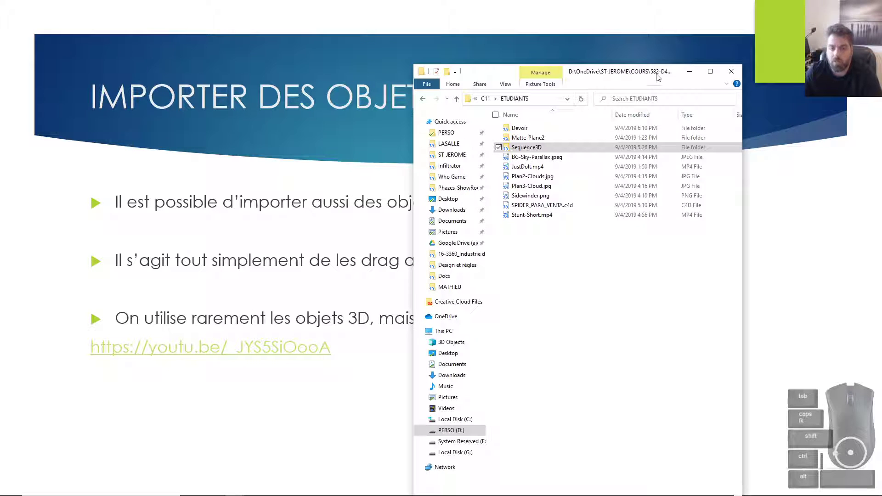
click(561, 211)
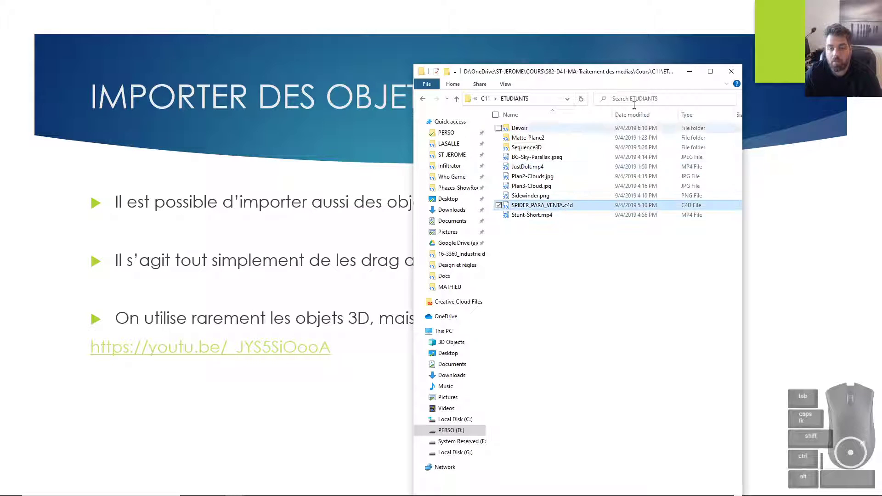
key(alt+Tab)
key(alt+Tab)
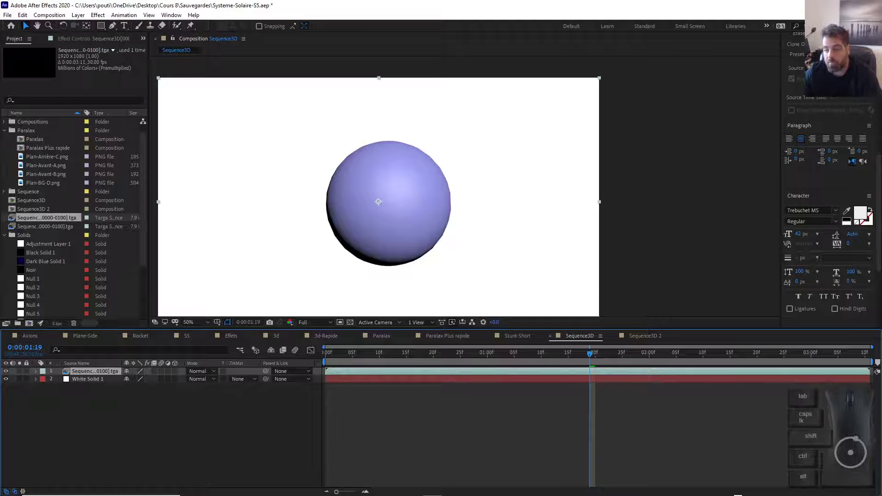
key(alt+Tab)
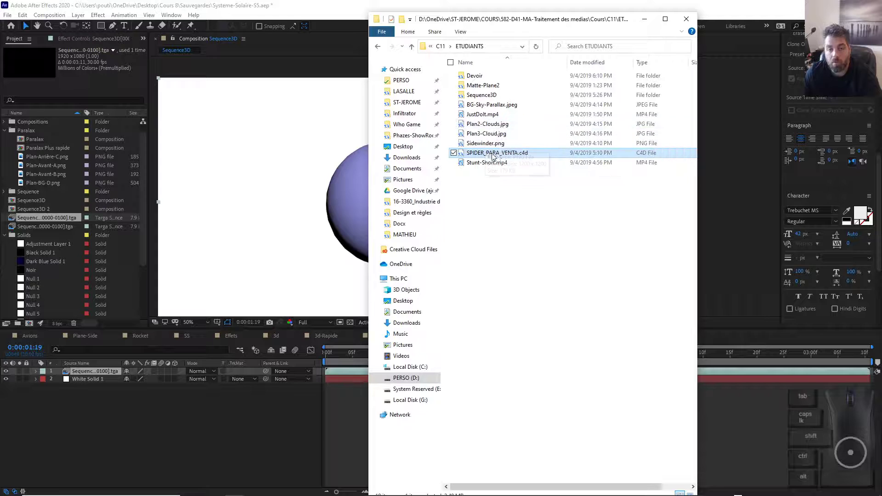
drag(470, 156, 22, 244)
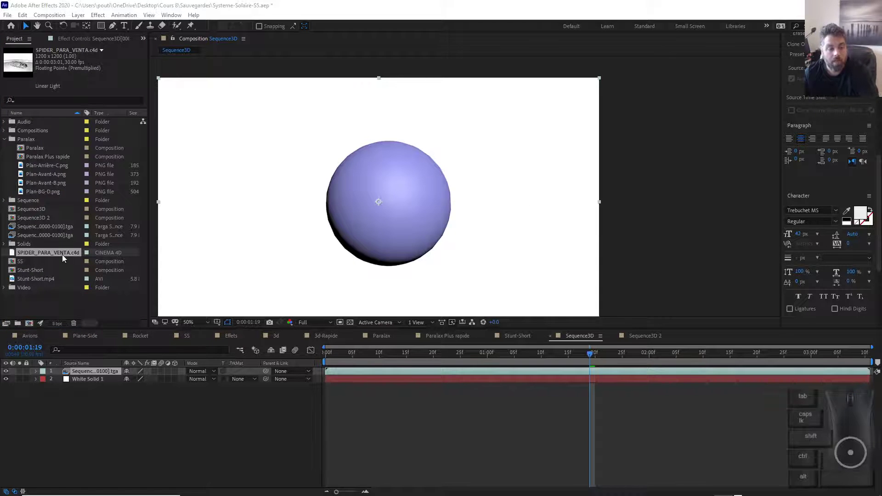
Create a composition from SPIDER_PARA_VENTA.c4d and preview the 3D spacecraft at 0:00:00:18.
drag(59, 258, 25, 325)
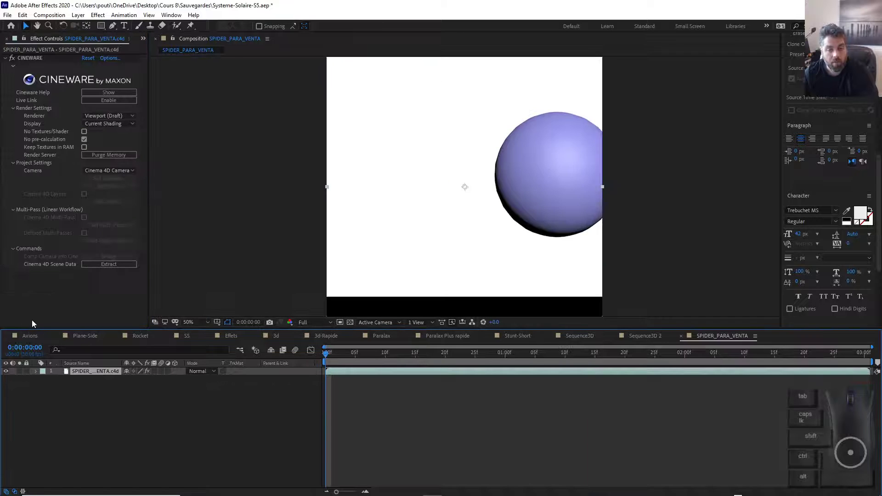
drag(335, 354, 433, 354)
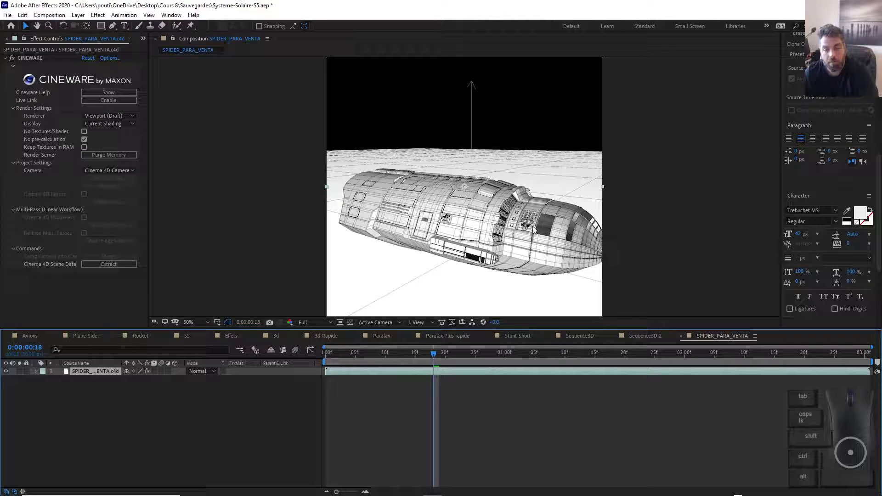
Try moving the SPIDER_PARA_VENTA.c4d layer freehand and through its Position, set to 600, 859, undoing each change.
drag(533, 226, 530, 223)
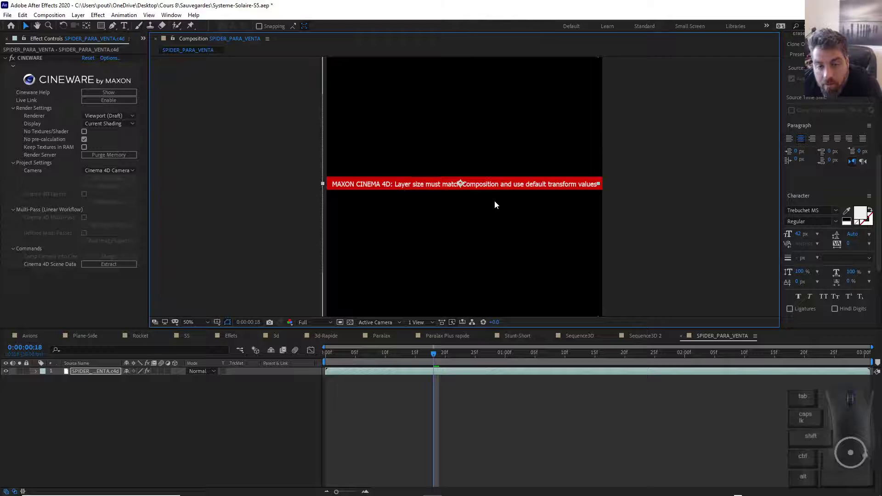
key(ctrl+z)
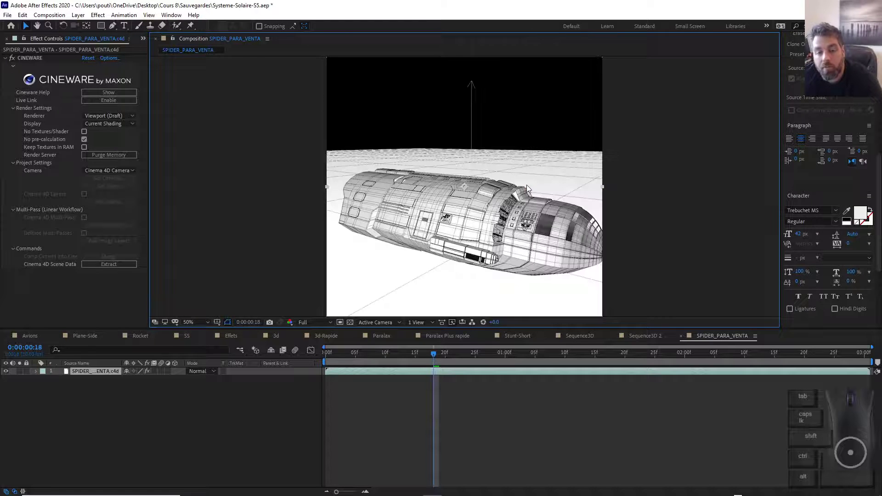
click(34, 372)
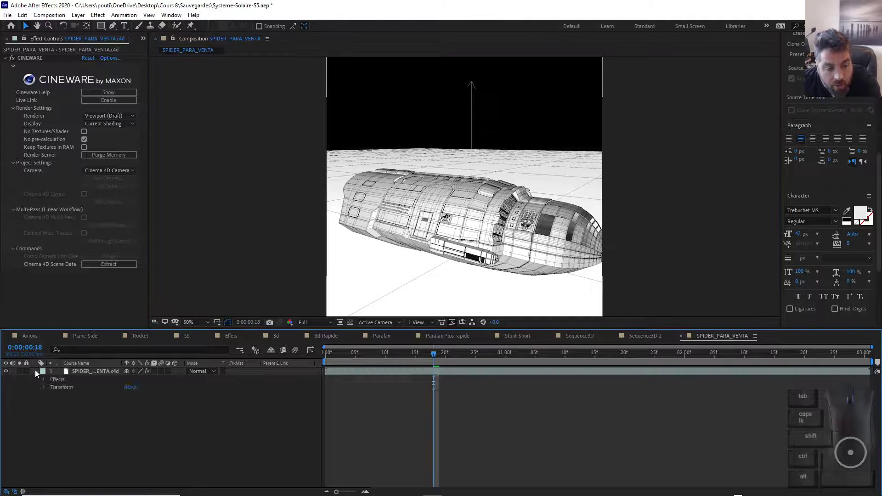
click(44, 387)
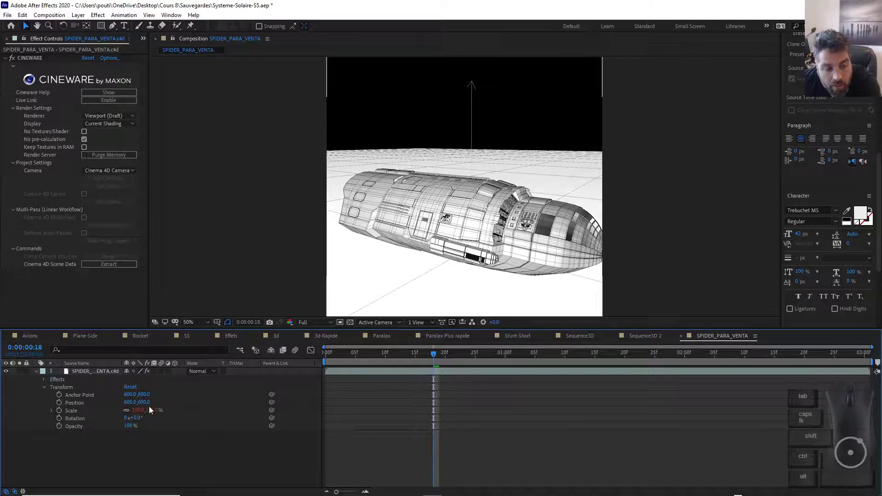
drag(143, 403, 362, 456)
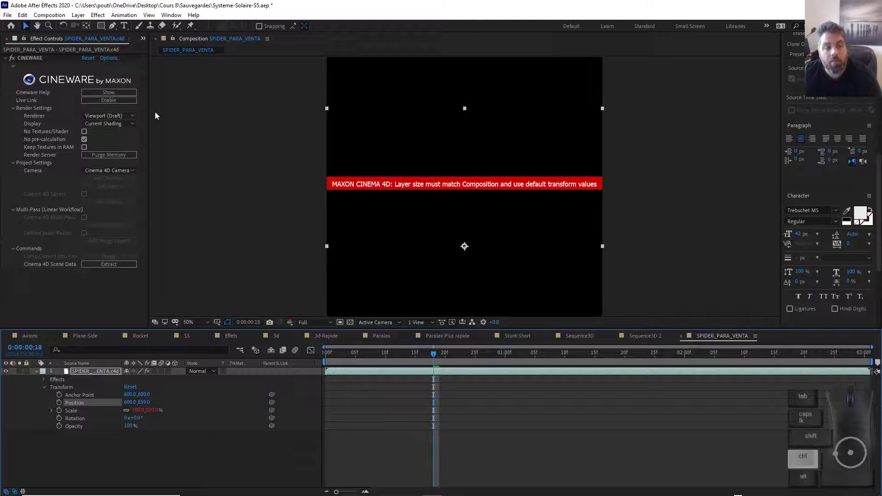
key(ctrl+z)
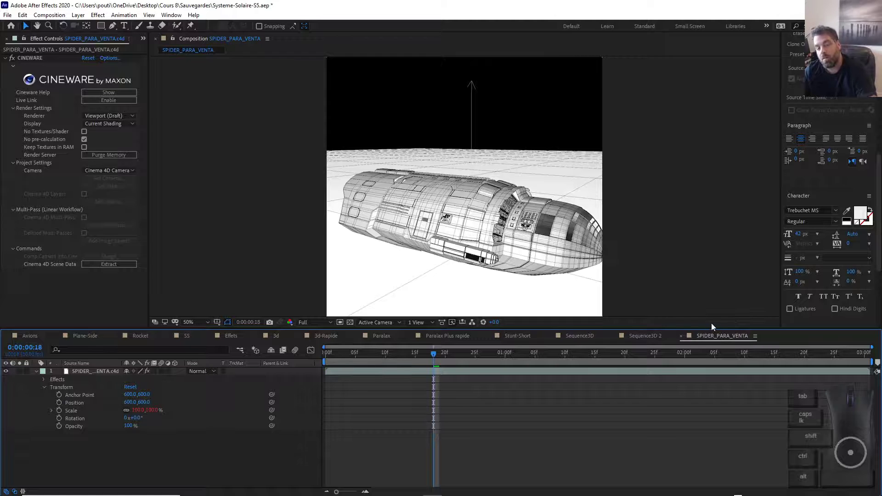
Switch back to the PowerPoint slide show and bring up the DEVOIR slide with the parallax assignment.
key(alt+Tab)
key(Escape)
key(alt+Tab)
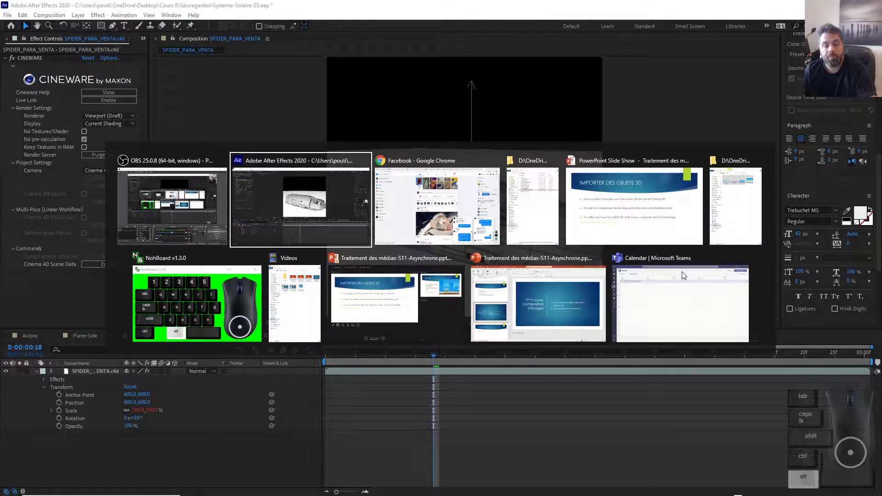
key(Tab)
key(Tab)
key(Tab)
click(619, 292)
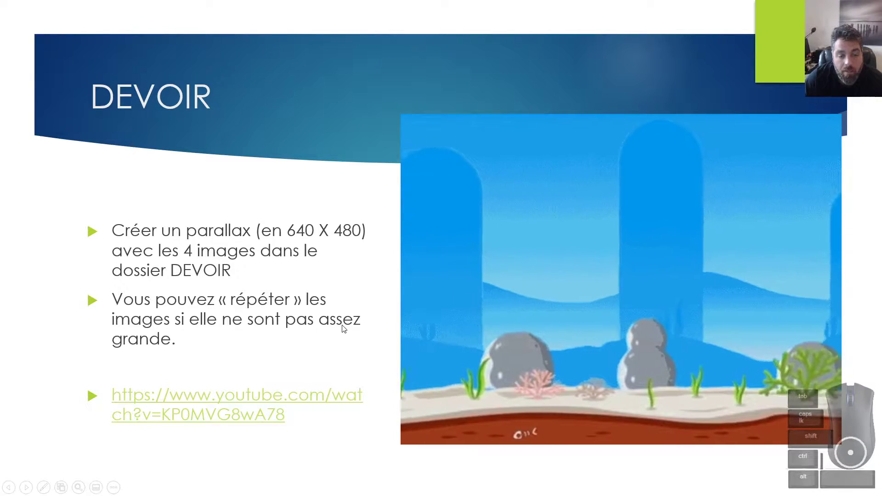
Open the YouTube example link on the DEVOIR slide, look at the 9ième cours slide, and return to DEVOIR.
click(234, 397)
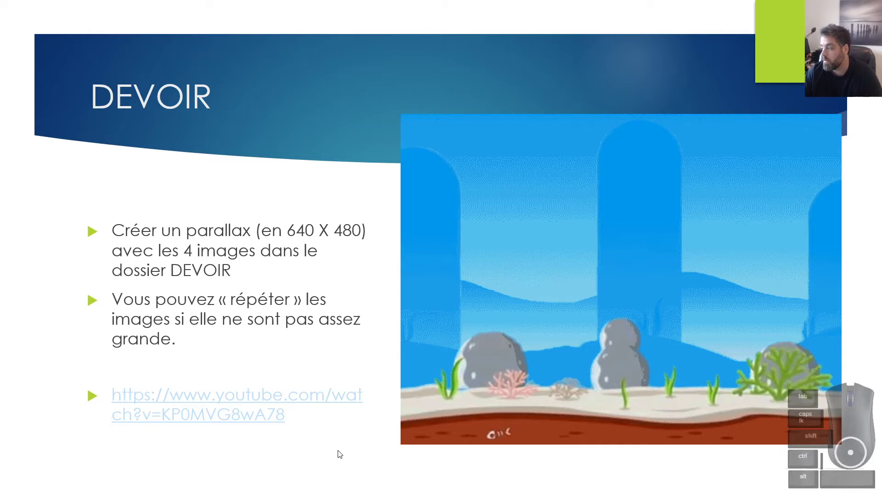
click(305, 360)
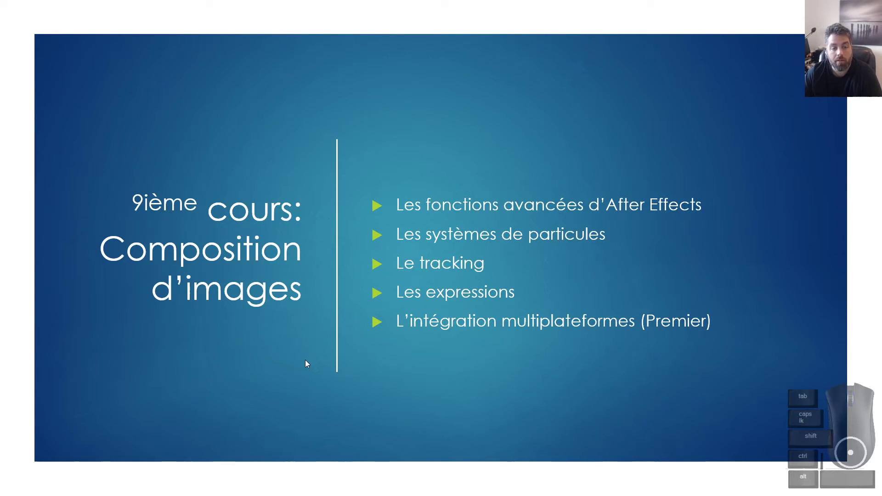
click(305, 360)
click(306, 361)
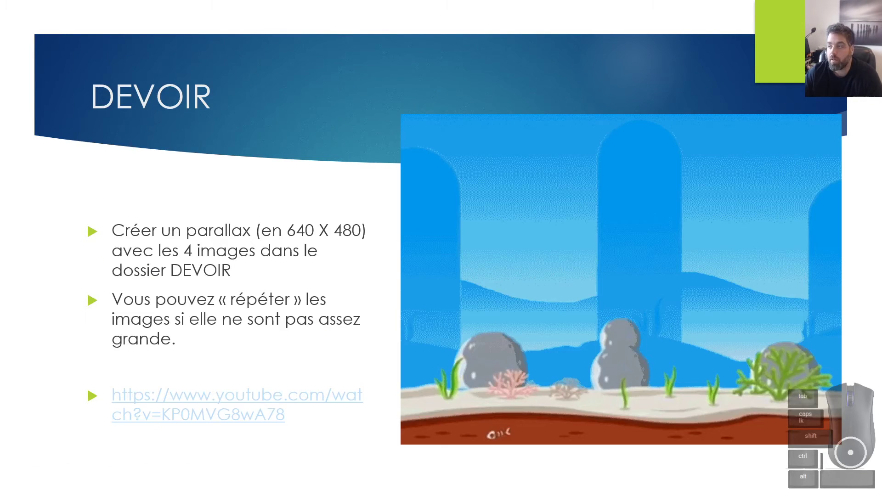